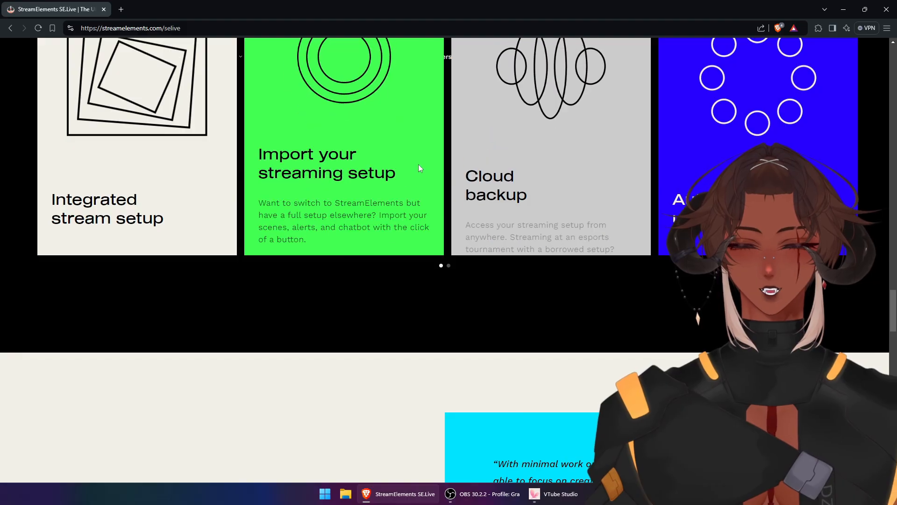
{"action": "scroll", "coordinate": [419, 169], "scroll_direction": "down", "scroll_amount": 8}
{"action": "scroll", "coordinate": [417, 181], "scroll_direction": "down", "scroll_amount": 20}
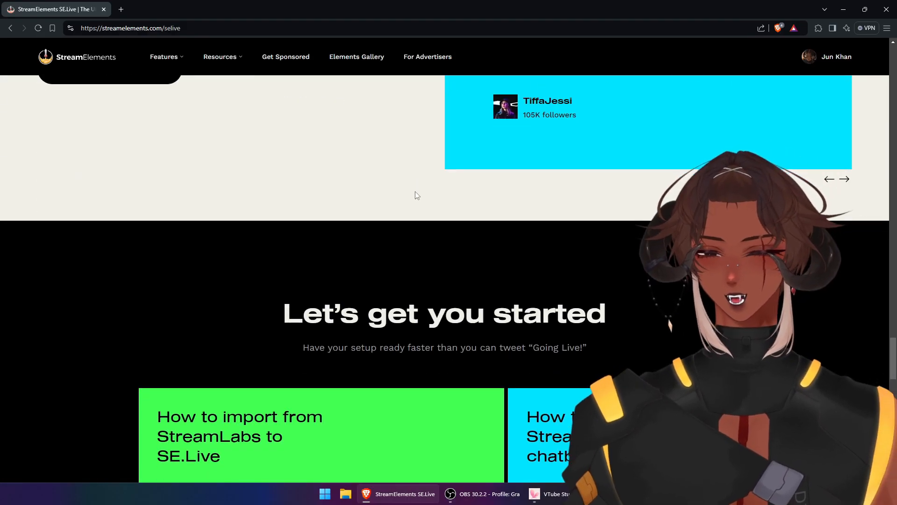
{"action": "scroll", "coordinate": [282, 189], "scroll_direction": "up", "scroll_amount": 5}
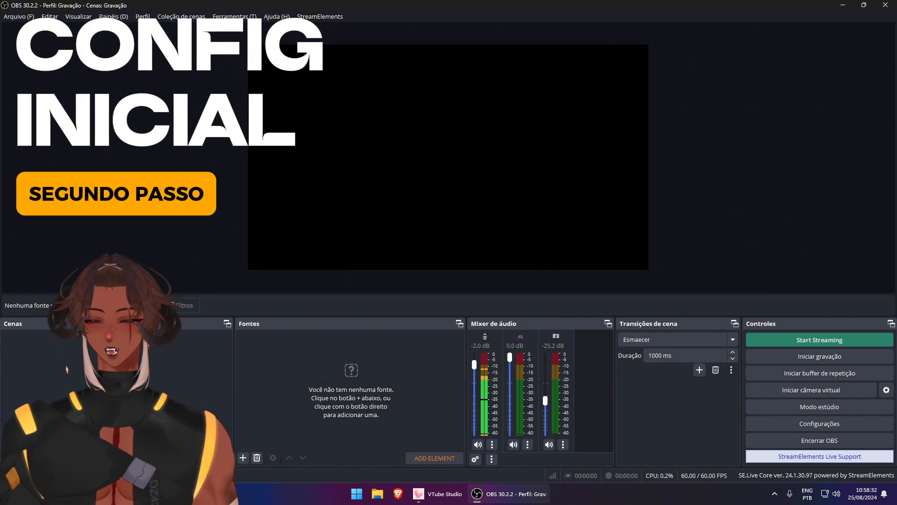
Connect the Twitch account in the Transmissão settings and set the Twitch chat add-ons to BetterTTV e FrankerFaceZ
{"action": "left_click", "coordinate": [777, 429]}
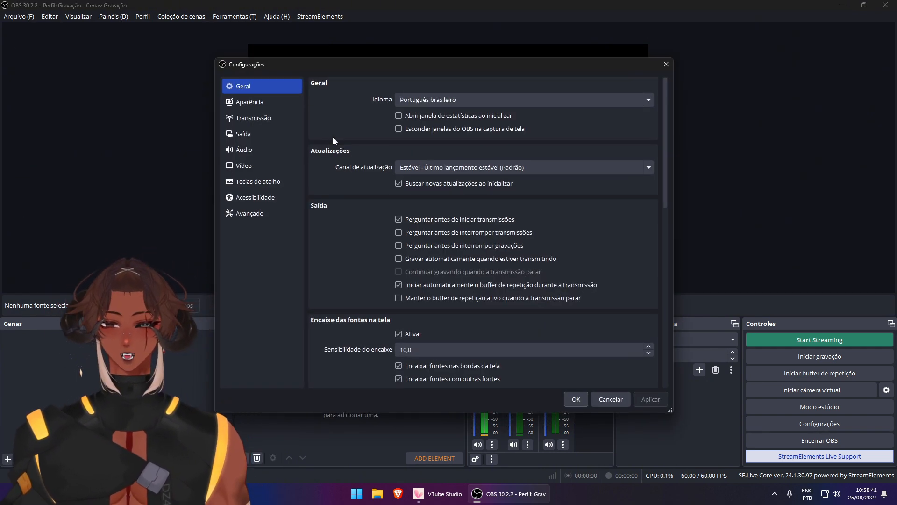
{"action": "left_click", "coordinate": [264, 119]}
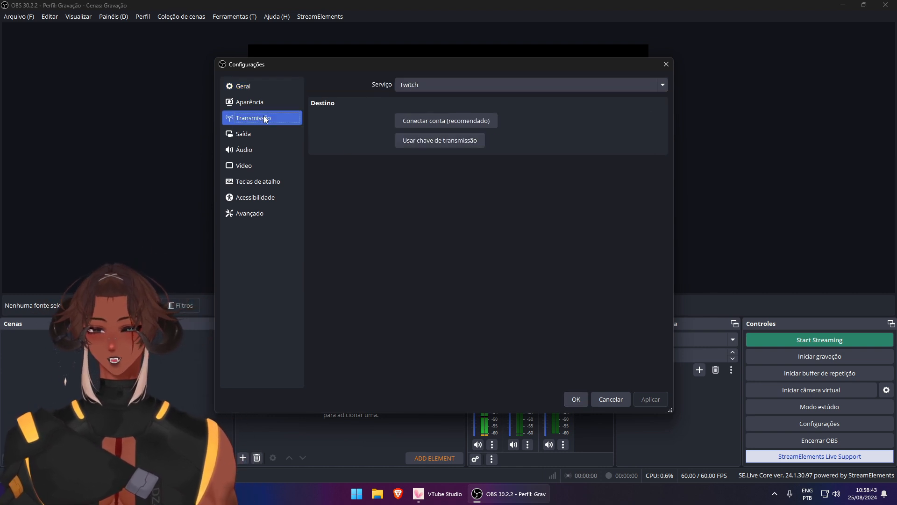
{"action": "left_click", "coordinate": [427, 125]}
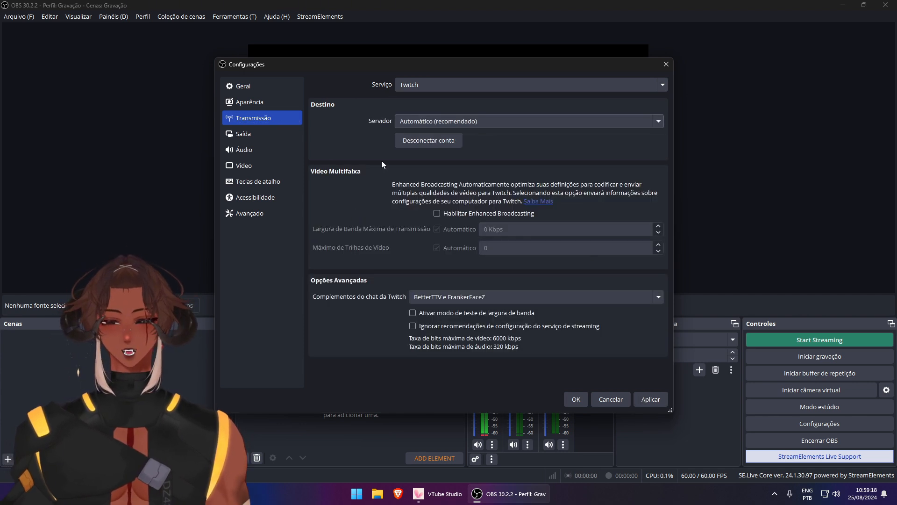
{"action": "left_click", "coordinate": [438, 299]}
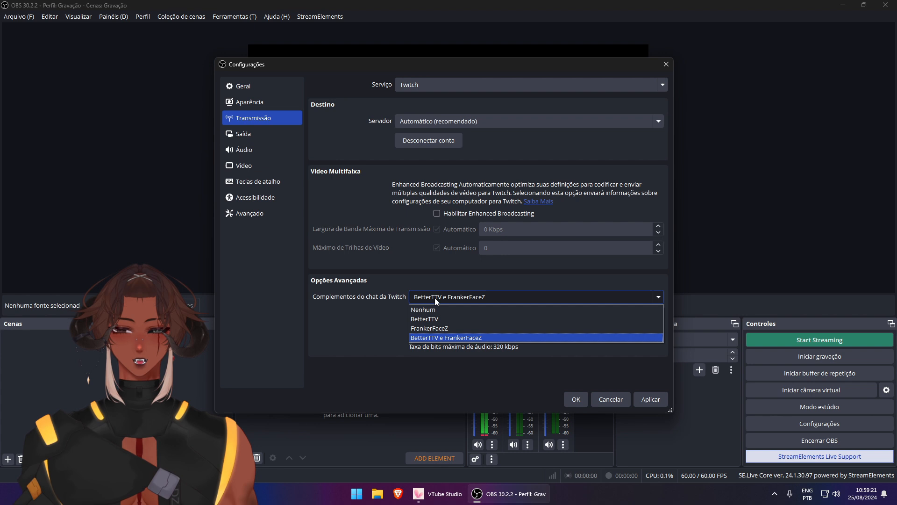
{"action": "left_click", "coordinate": [436, 337]}
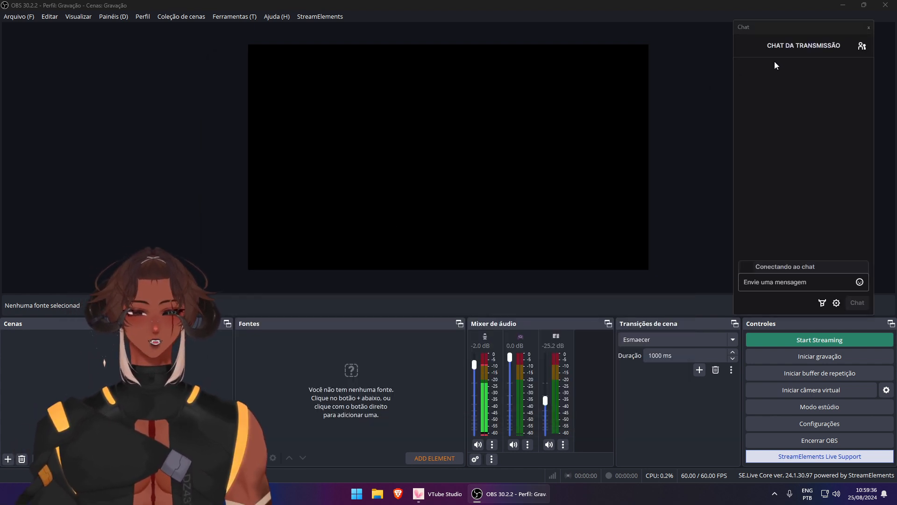
Dock the Chat window beside the preview and float the Informações da transmissão window over the preview area
{"action": "left_click_drag", "start_coordinate": [795, 29], "coordinate": [17, 104]}
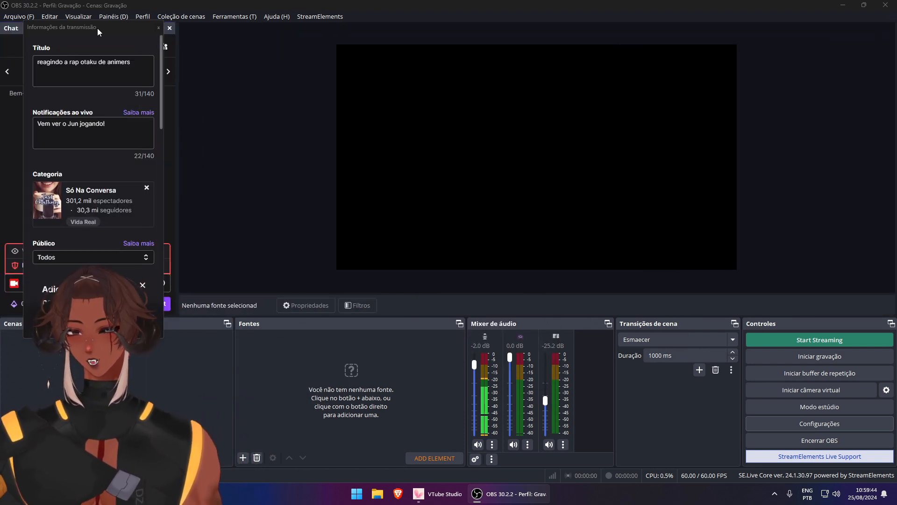
{"action": "left_click_drag", "start_coordinate": [85, 29], "coordinate": [397, 118]}
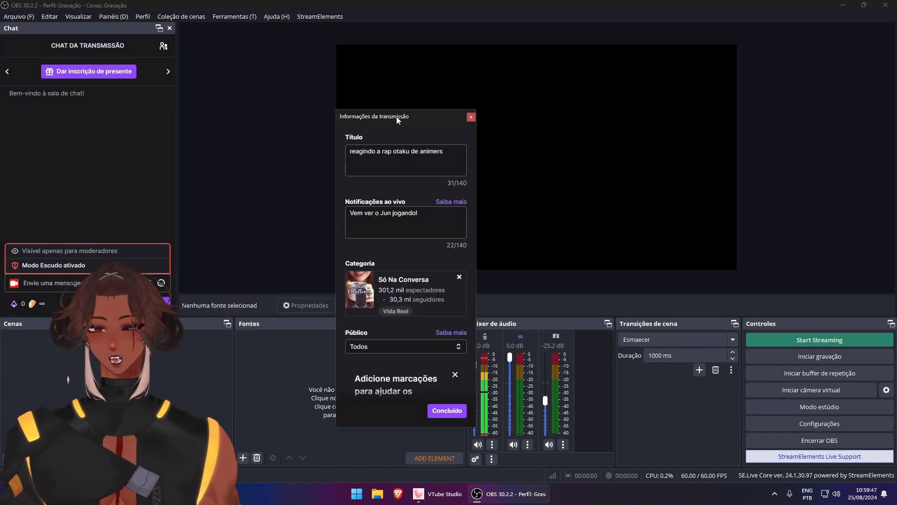
{"action": "left_click_drag", "start_coordinate": [396, 116], "coordinate": [439, 87]}
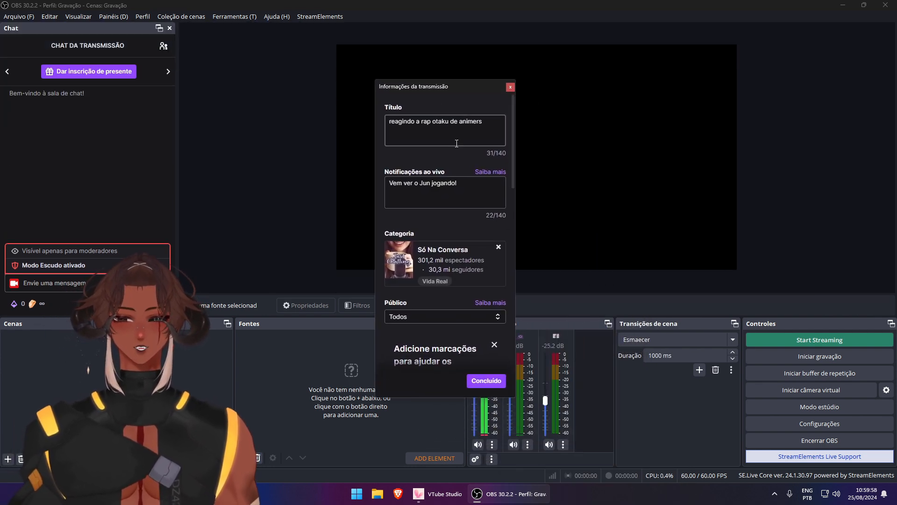
Review the title, live notification, audience options and tags in Informações da transmissão, dismissing the tip about adding tags
{"action": "left_click_drag", "start_coordinate": [489, 122], "coordinate": [341, 123]}
{"action": "left_click", "coordinate": [413, 161]}
{"action": "triple_click", "coordinate": [473, 180]}
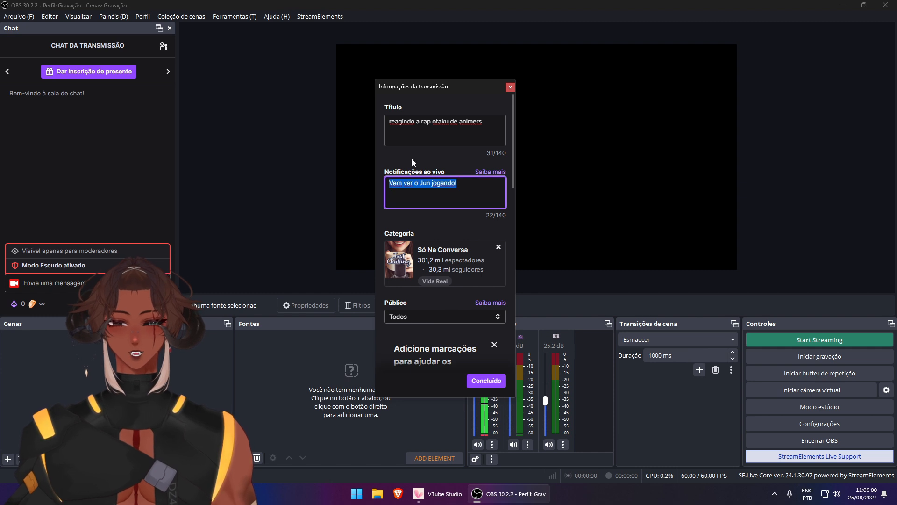
{"action": "left_click", "coordinate": [413, 161]}
{"action": "triple_click", "coordinate": [465, 184]}
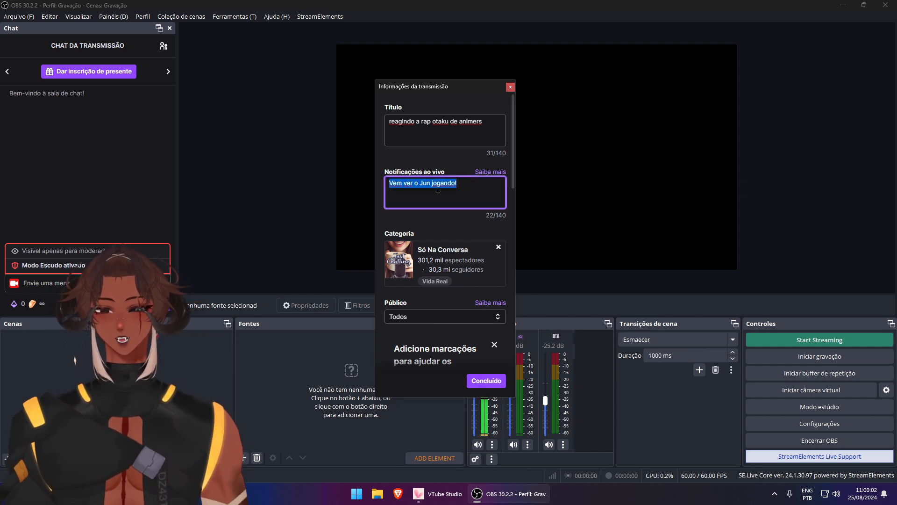
{"action": "left_click", "coordinate": [465, 184]}
{"action": "left_click_drag", "start_coordinate": [514, 179], "coordinate": [511, 230]}
{"action": "left_click", "coordinate": [474, 154]}
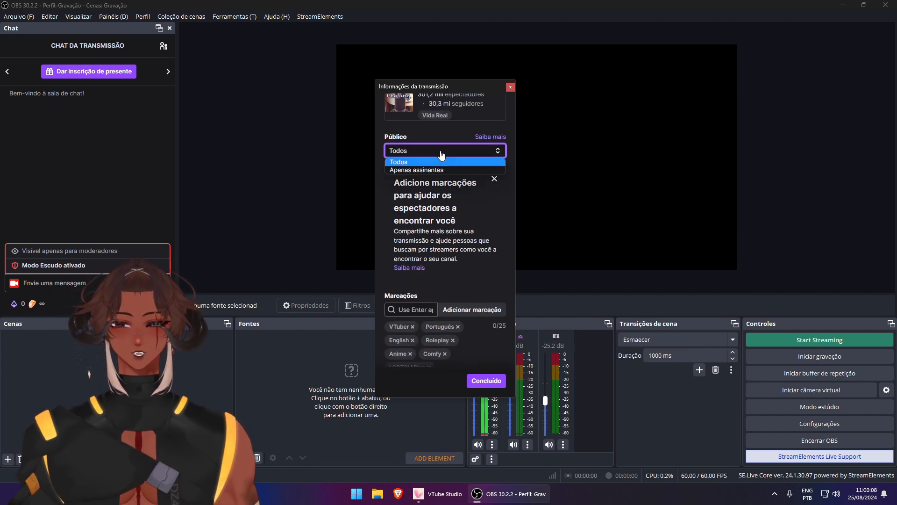
{"action": "left_click", "coordinate": [487, 174]}
{"action": "left_click", "coordinate": [495, 179]}
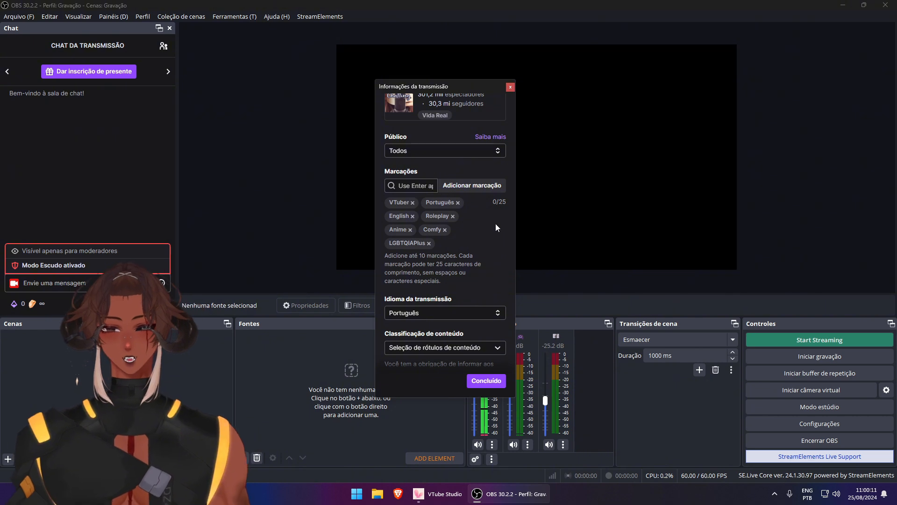
{"action": "scroll", "coordinate": [496, 226], "scroll_direction": "down", "scroll_amount": 5}
{"action": "scroll", "coordinate": [482, 234], "scroll_direction": "up", "scroll_amount": 5}
{"action": "scroll", "coordinate": [473, 237], "scroll_direction": "up", "scroll_amount": 4}
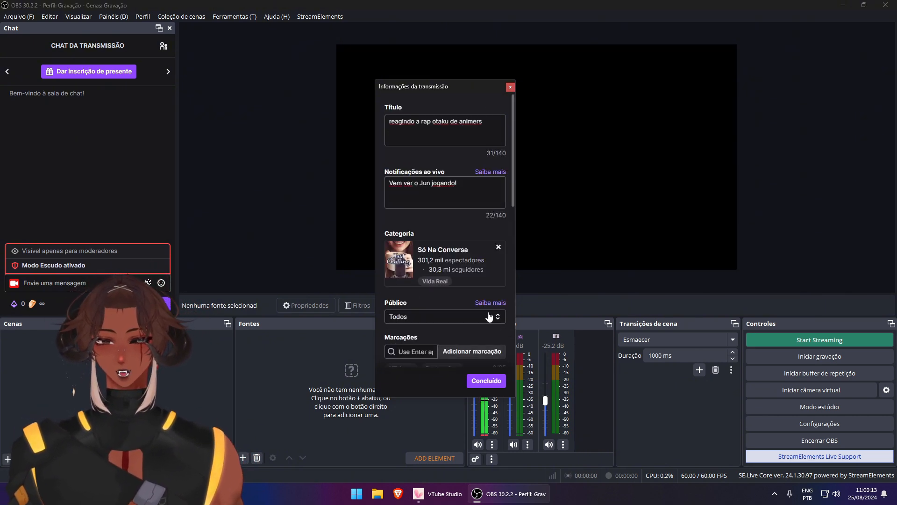
Dock the Informações da transmissão window as a tab with Chat and switch between the two tabs, ending on Chat
{"action": "left_click_drag", "start_coordinate": [452, 88], "coordinate": [109, 92]}
{"action": "left_click", "coordinate": [51, 306]}
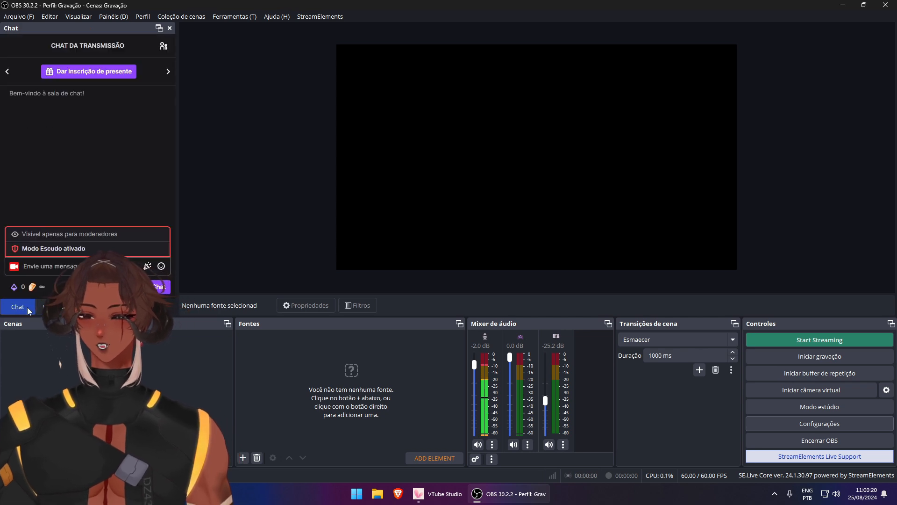
{"action": "left_click", "coordinate": [71, 305]}
{"action": "left_click", "coordinate": [24, 307]}
{"action": "left_click", "coordinate": [93, 328]}
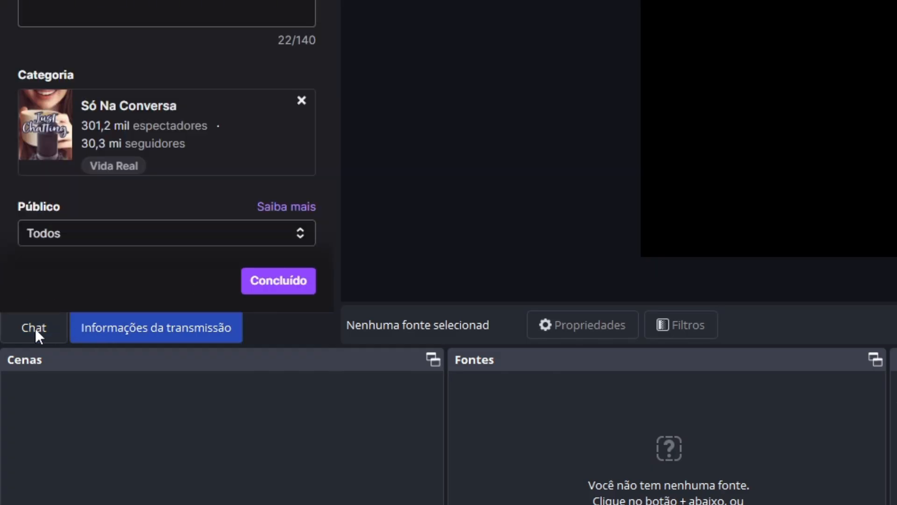
{"action": "left_click", "coordinate": [35, 328]}
{"action": "left_click", "coordinate": [116, 329]}
{"action": "left_click", "coordinate": [51, 329]}
{"action": "left_click", "coordinate": [93, 329]}
{"action": "left_click", "coordinate": [44, 328]}
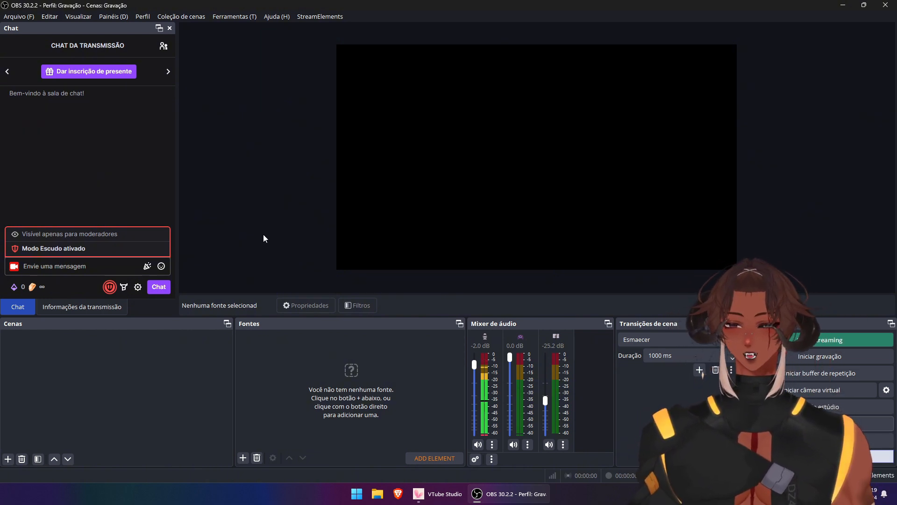
Add the SE.Live Activity feed dock as a tab alongside Chat, dismiss its multi-platform announcement and look through the feed
{"action": "left_click", "coordinate": [320, 17]}
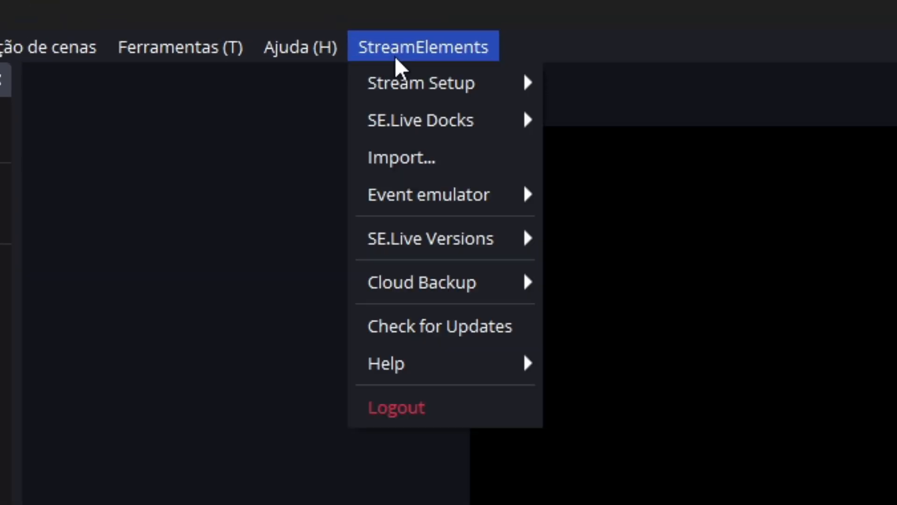
{"action": "mouse_move", "coordinate": [312, 46]}
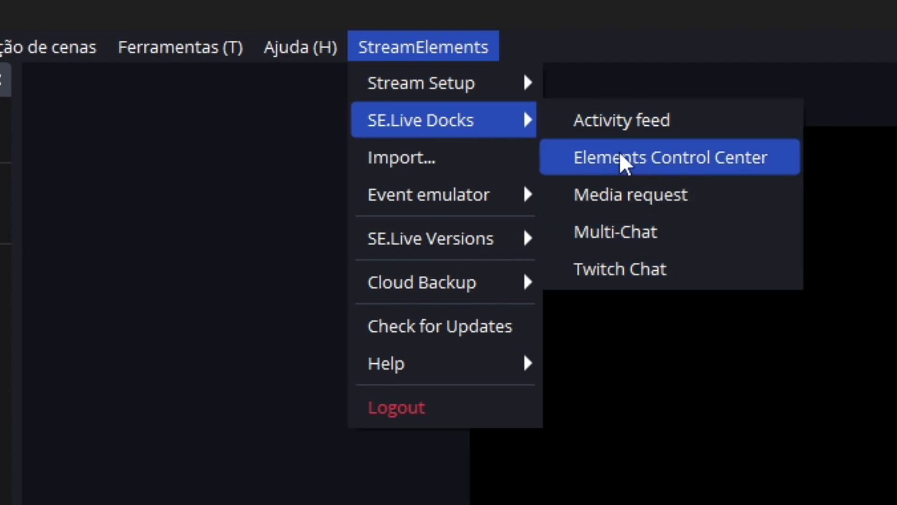
{"action": "left_click", "coordinate": [597, 123]}
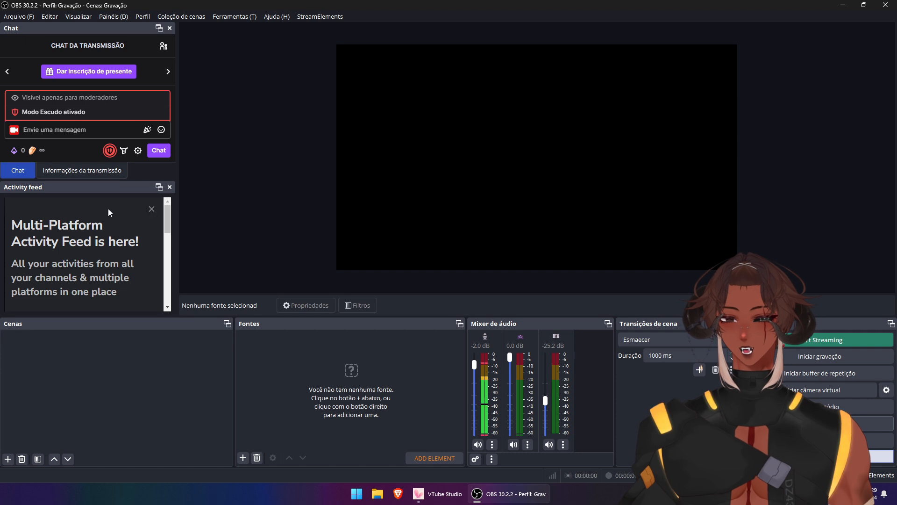
{"action": "left_click_drag", "start_coordinate": [55, 186], "coordinate": [108, 225]}
{"action": "left_click", "coordinate": [151, 50]}
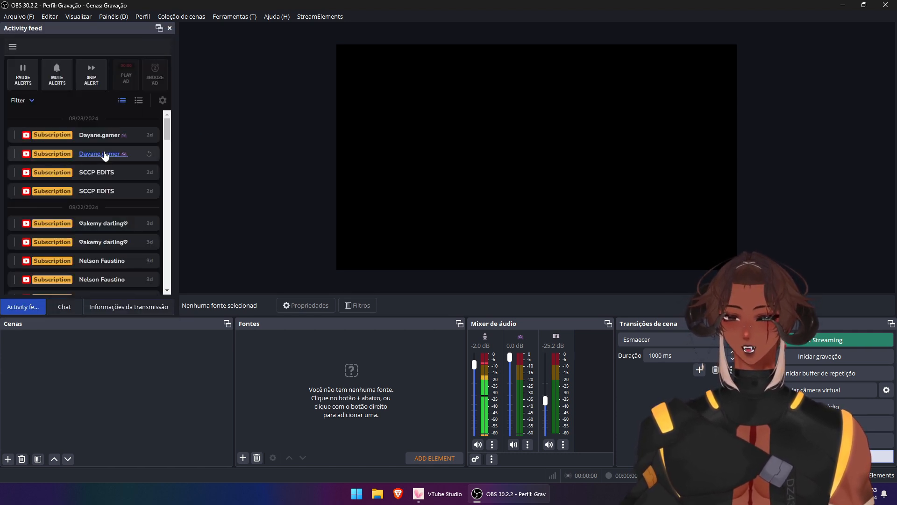
{"action": "left_click_drag", "start_coordinate": [166, 135], "coordinate": [167, 145]}
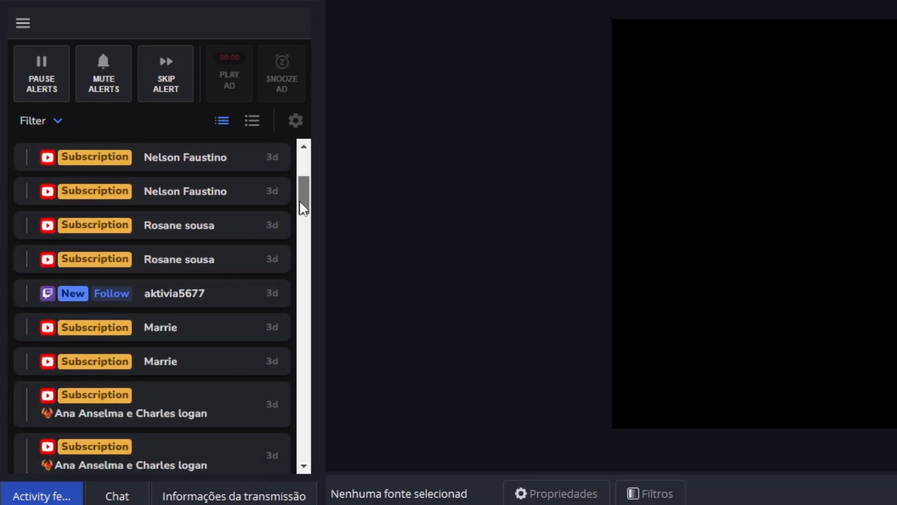
{"action": "left_click_drag", "start_coordinate": [301, 206], "coordinate": [310, 174]}
Open the SE.Live Multi-Chat dock, tab it with the Chat panel and switch through the docked tabs
{"action": "left_click", "coordinate": [320, 16]}
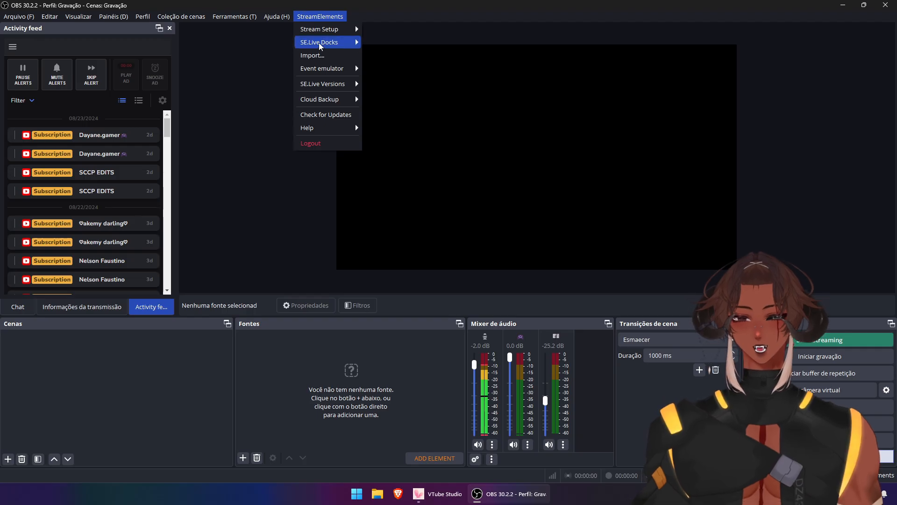
{"action": "mouse_move", "coordinate": [321, 44]}
{"action": "left_click", "coordinate": [397, 83]}
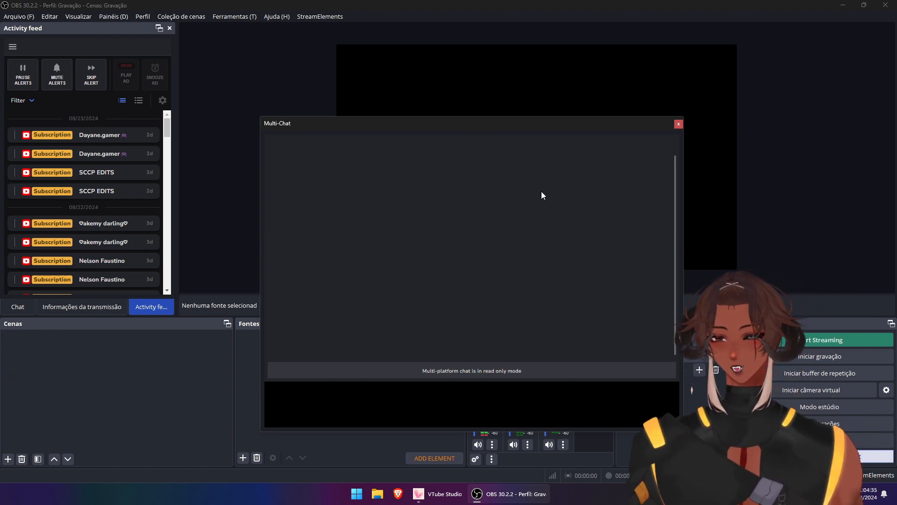
{"action": "left_click_drag", "start_coordinate": [431, 123], "coordinate": [108, 156]}
{"action": "left_click", "coordinate": [54, 306]}
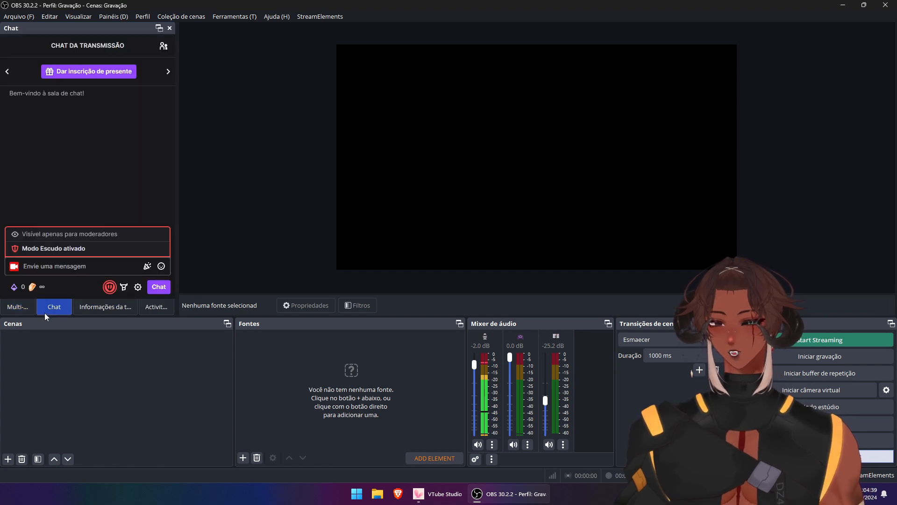
{"action": "left_click", "coordinate": [105, 306]}
{"action": "left_click", "coordinate": [65, 307]}
{"action": "left_click", "coordinate": [156, 307]}
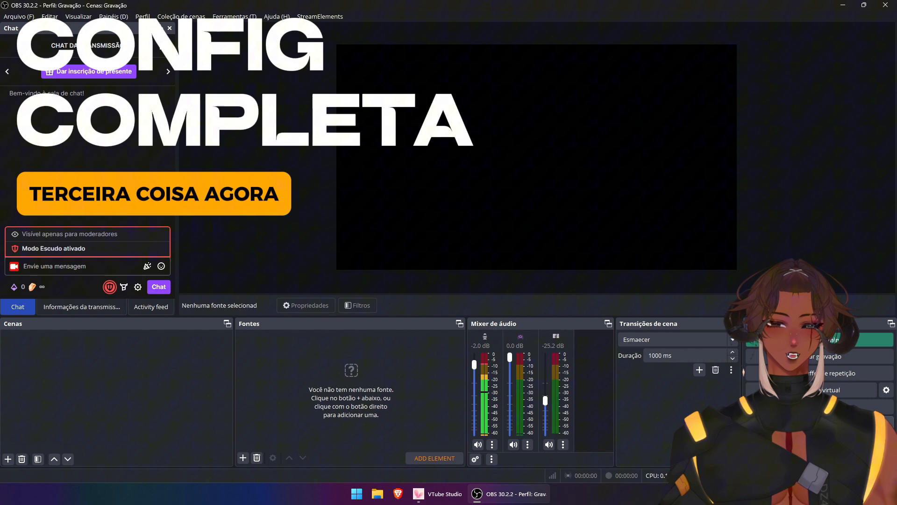
Open the Transmissão settings and look over the available streaming services, keeping Twitch as the service
{"action": "left_click", "coordinate": [820, 424]}
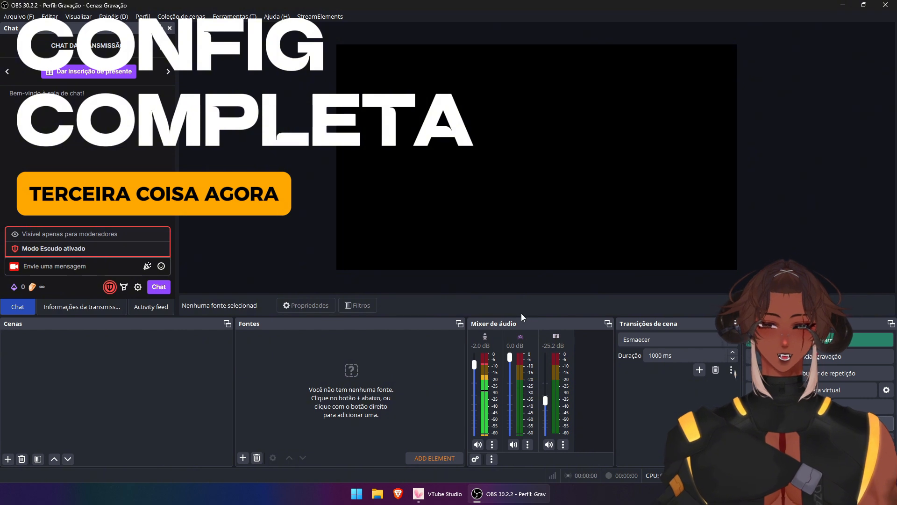
{"action": "left_click", "coordinate": [283, 103]}
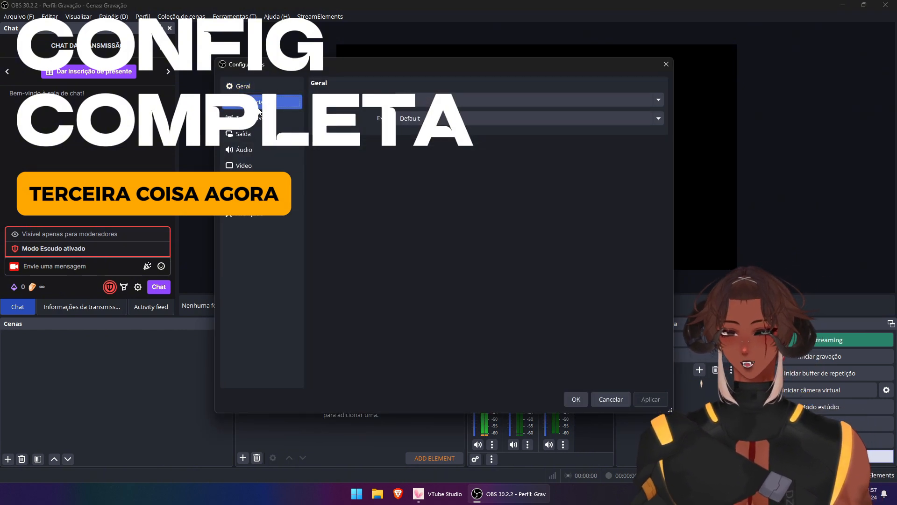
{"action": "left_click", "coordinate": [283, 118]}
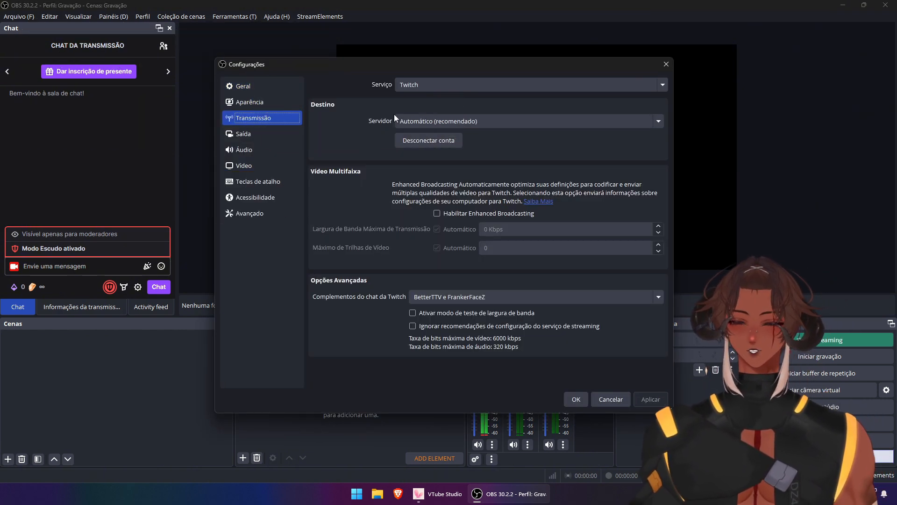
{"action": "left_click", "coordinate": [427, 85]}
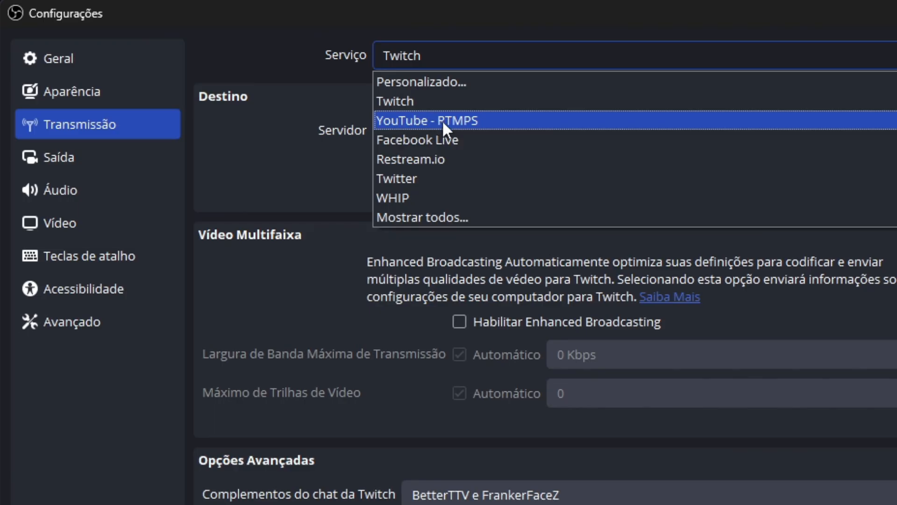
{"action": "left_click", "coordinate": [272, 131]}
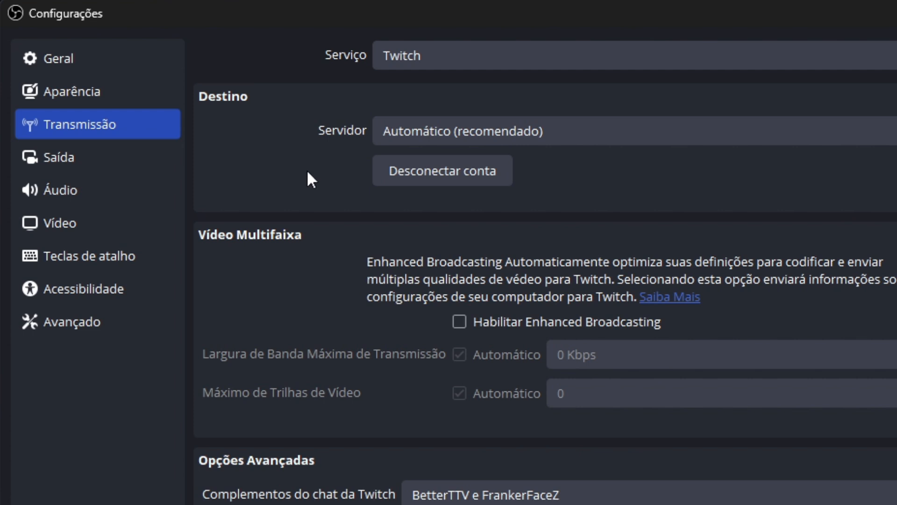
Set the output mode (Modo de saída) to Avançado in the Saída settings
{"action": "left_click", "coordinate": [77, 164]}
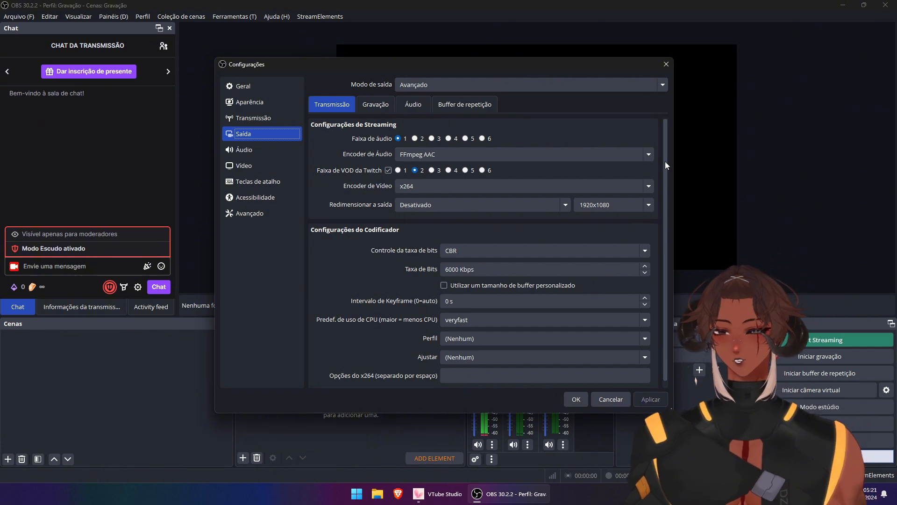
{"action": "left_click", "coordinate": [449, 86]}
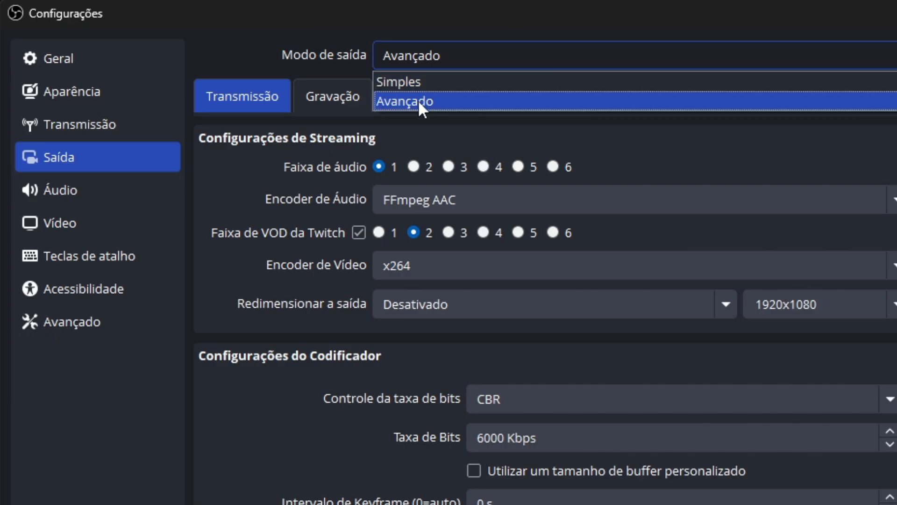
{"action": "left_click", "coordinate": [418, 99]}
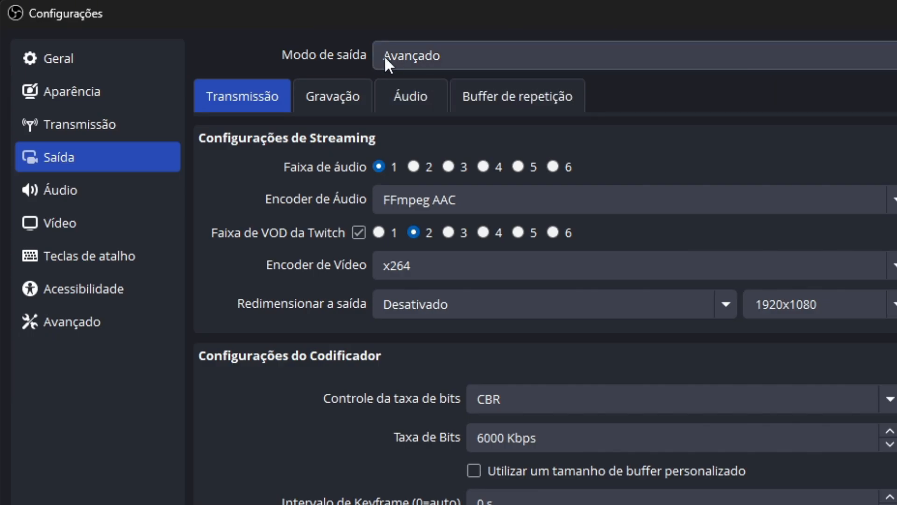
Look over the available audio encoders (Encoder de Áudio) for streaming, keeping FFmpeg AAC
{"action": "left_click", "coordinate": [606, 204]}
{"action": "left_click", "coordinate": [484, 201]}
{"action": "left_click", "coordinate": [523, 194]}
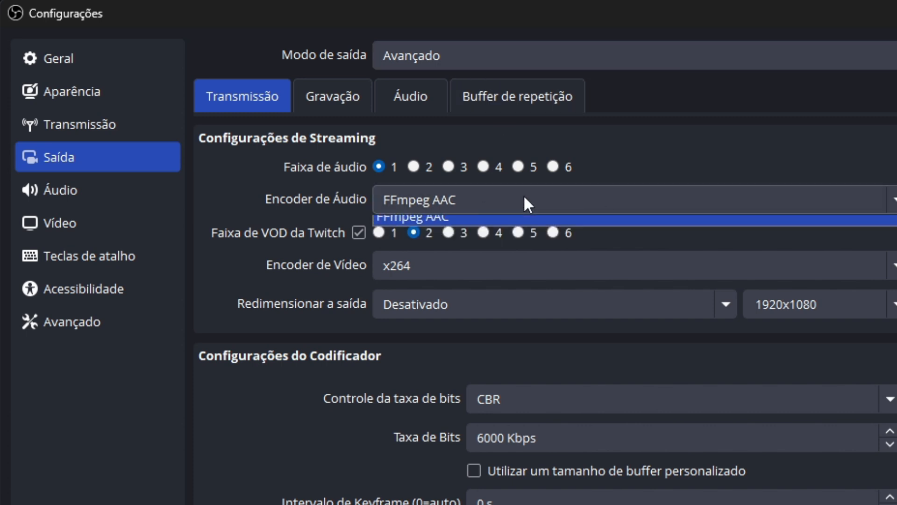
{"action": "left_click", "coordinate": [444, 202]}
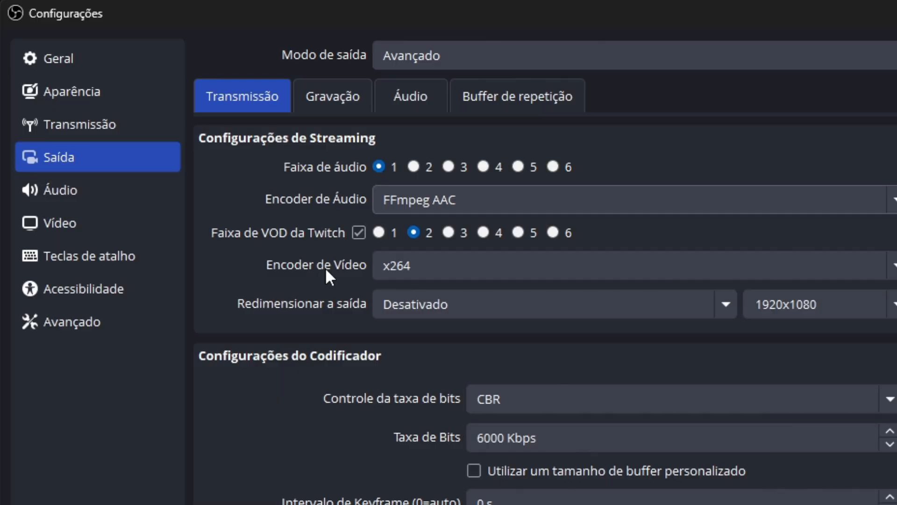
Set the streaming video encoder (Encoder de Vídeo) to NVIDIA NVENC H.264
{"action": "left_click", "coordinate": [421, 186]}
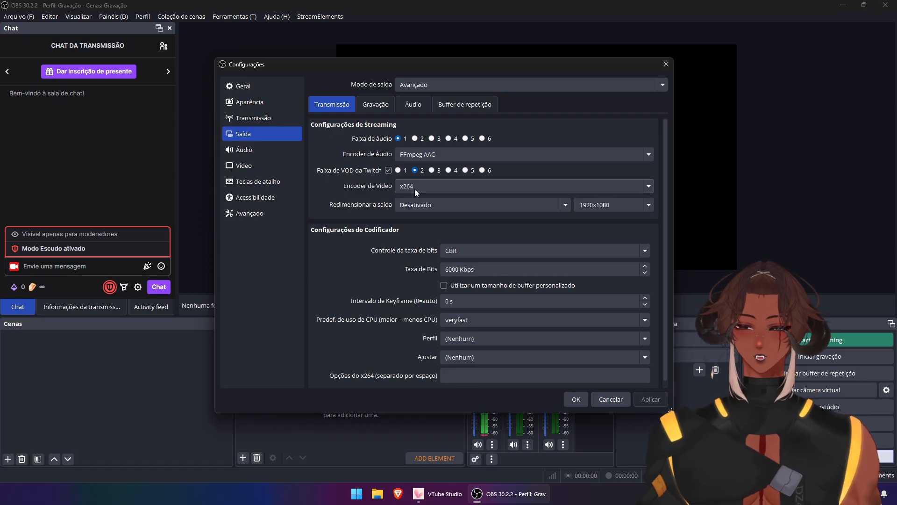
{"action": "left_click", "coordinate": [412, 188]}
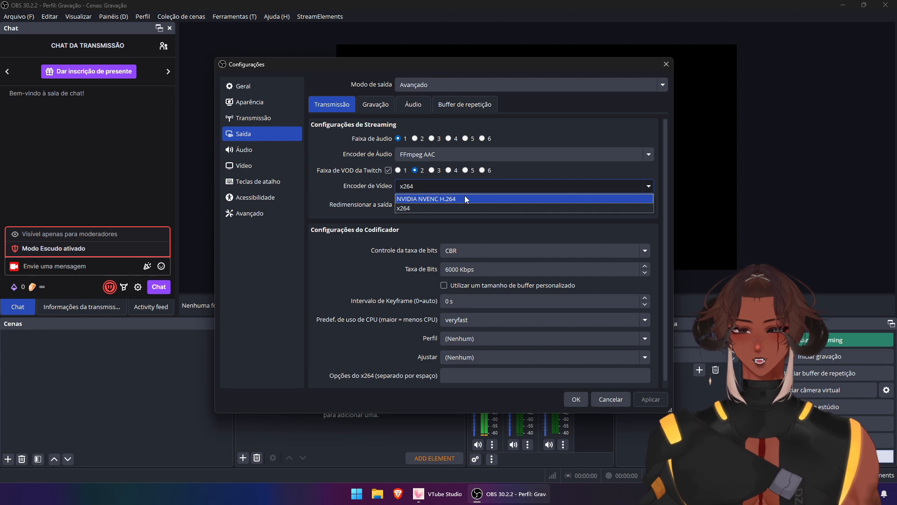
{"action": "left_click", "coordinate": [426, 198]}
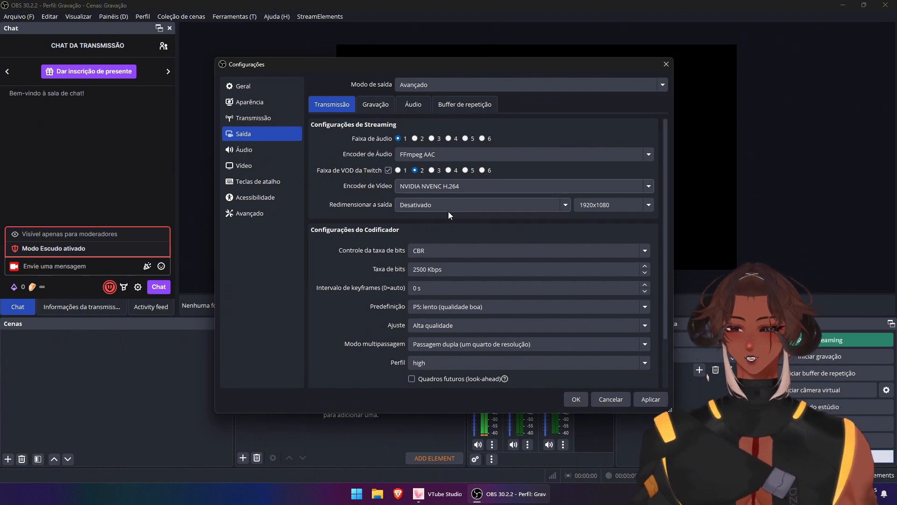
Alternate the video encoder between NVIDIA NVENC H.264 and x264 to compare their encoder settings, ending on x264
{"action": "left_click", "coordinate": [416, 189]}
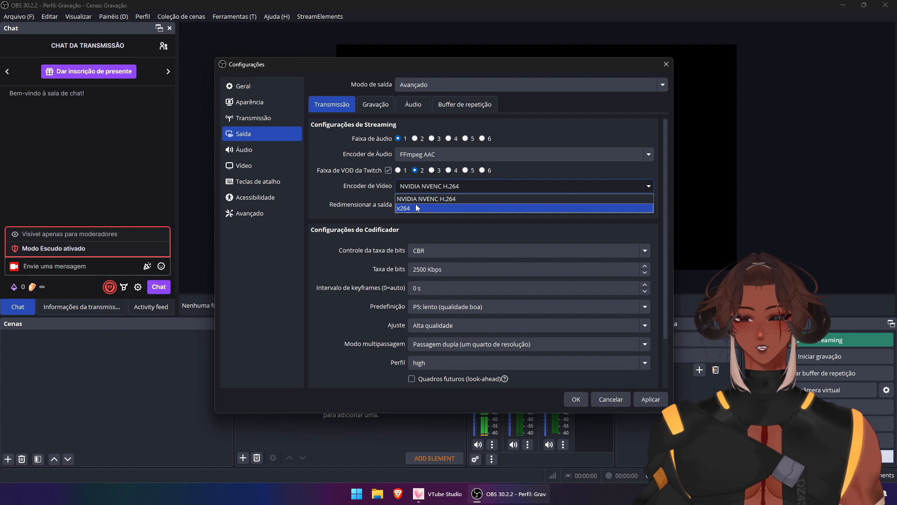
{"action": "left_click", "coordinate": [415, 206]}
{"action": "left_click", "coordinate": [417, 189]}
{"action": "left_click", "coordinate": [416, 197]}
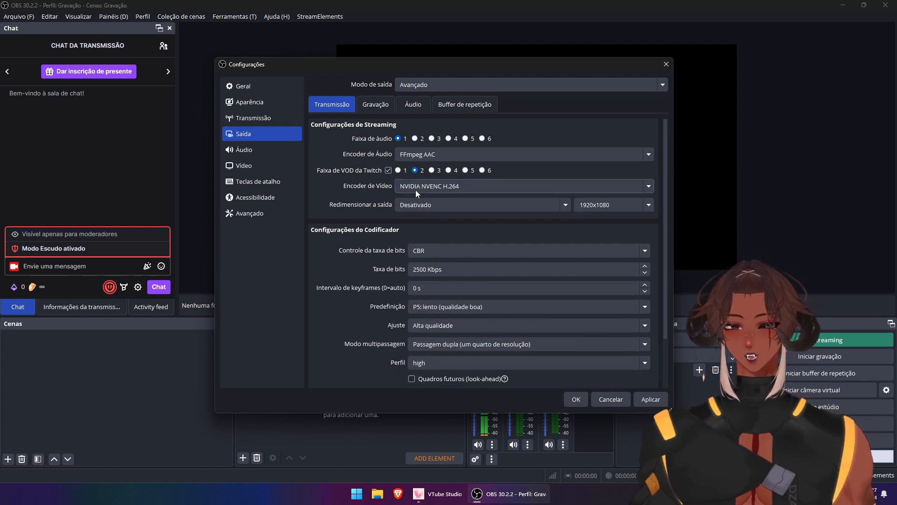
{"action": "left_click", "coordinate": [414, 186]}
{"action": "left_click", "coordinate": [414, 205]}
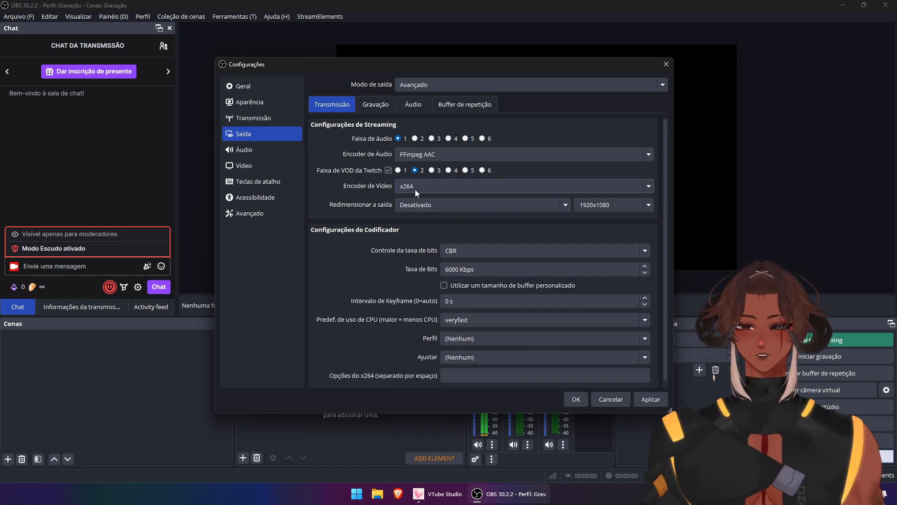
{"action": "left_click", "coordinate": [407, 187]}
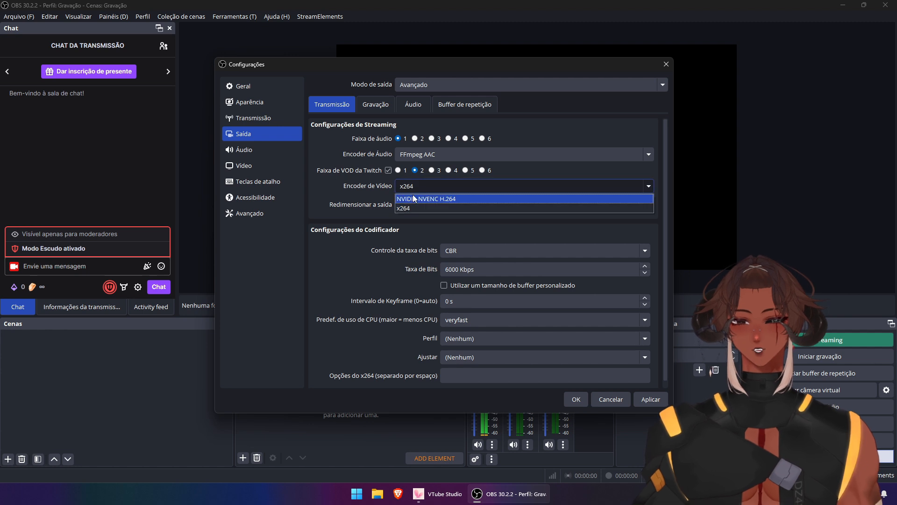
{"action": "left_click", "coordinate": [414, 198]}
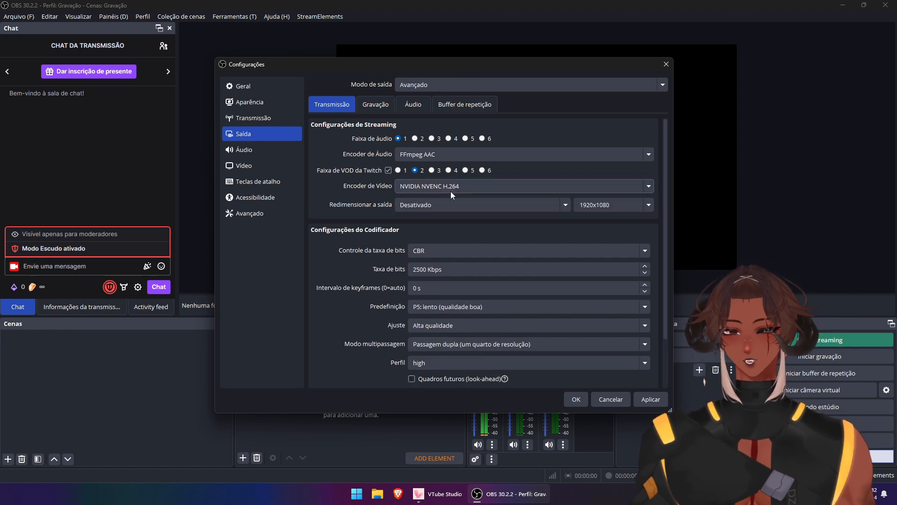
{"action": "left_click", "coordinate": [414, 188]}
{"action": "left_click", "coordinate": [413, 207]}
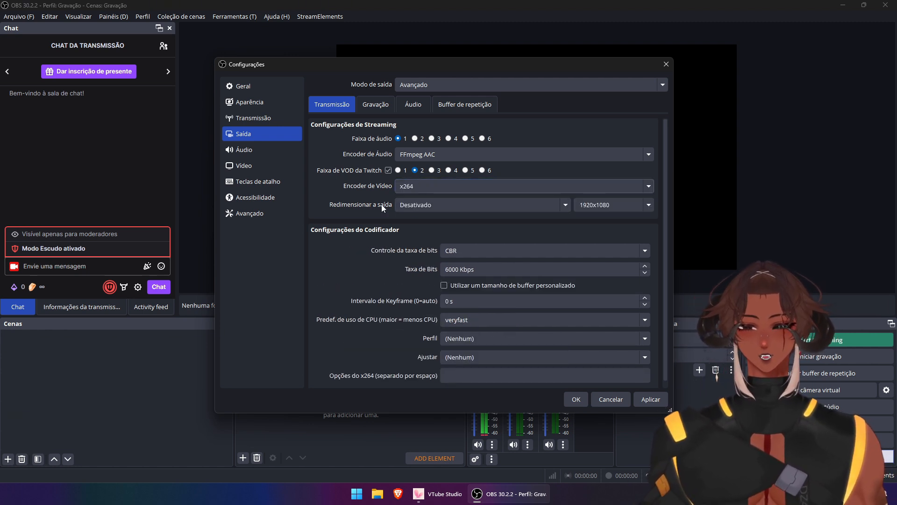
Review the x264 encoder options and compare them again with NVIDIA NVENC H.264, leaving the video encoder on NVIDIA NVENC H.264
{"action": "left_click_drag", "start_coordinate": [665, 250], "coordinate": [668, 287]}
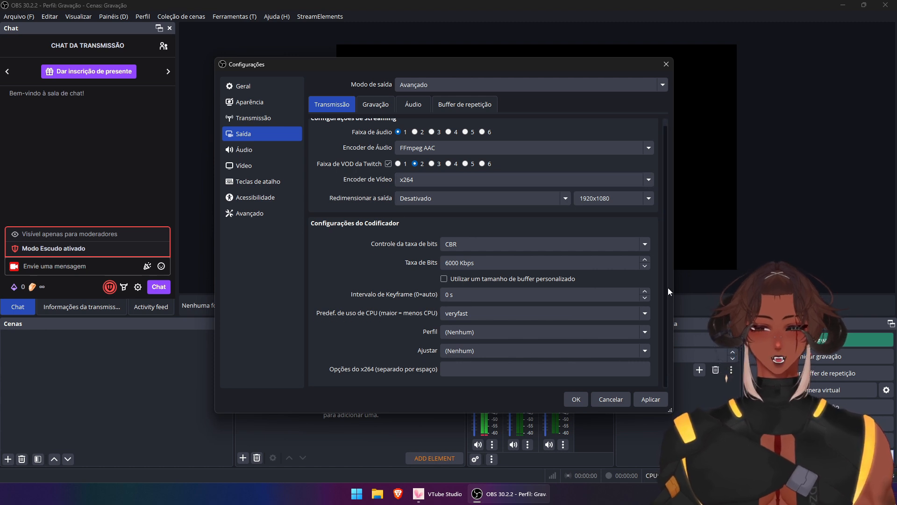
{"action": "scroll", "coordinate": [668, 288], "scroll_direction": "up", "scroll_amount": 1}
{"action": "left_click", "coordinate": [419, 189]}
{"action": "left_click", "coordinate": [419, 200]}
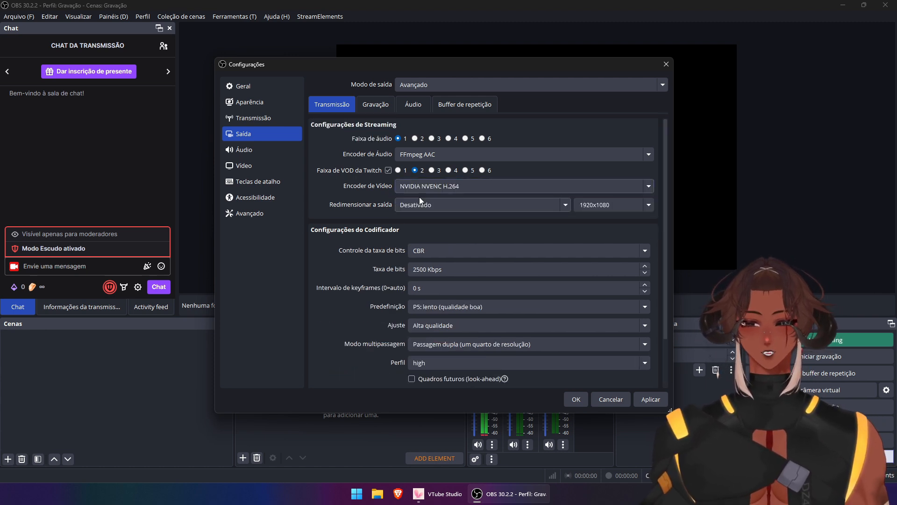
{"action": "left_click", "coordinate": [417, 189]}
{"action": "left_click", "coordinate": [414, 208]}
{"action": "left_click", "coordinate": [426, 186]}
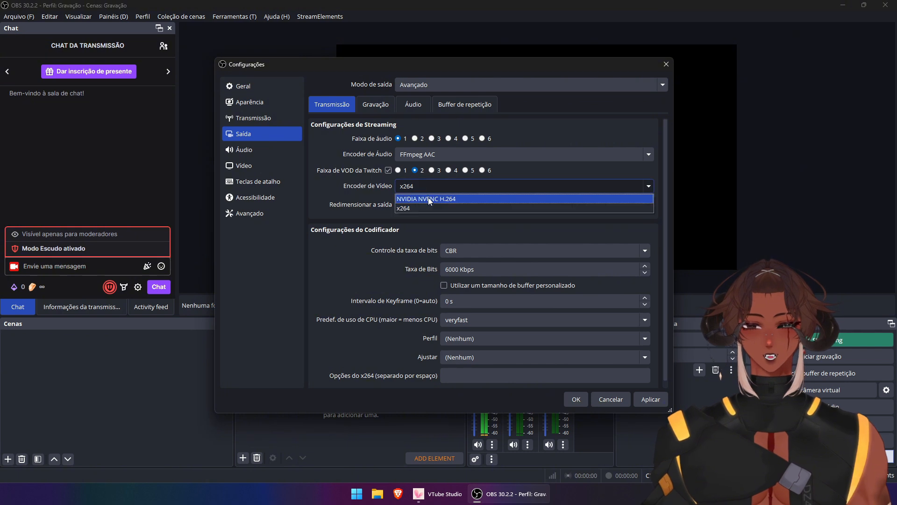
{"action": "left_click", "coordinate": [428, 197]}
{"action": "left_click", "coordinate": [423, 183]}
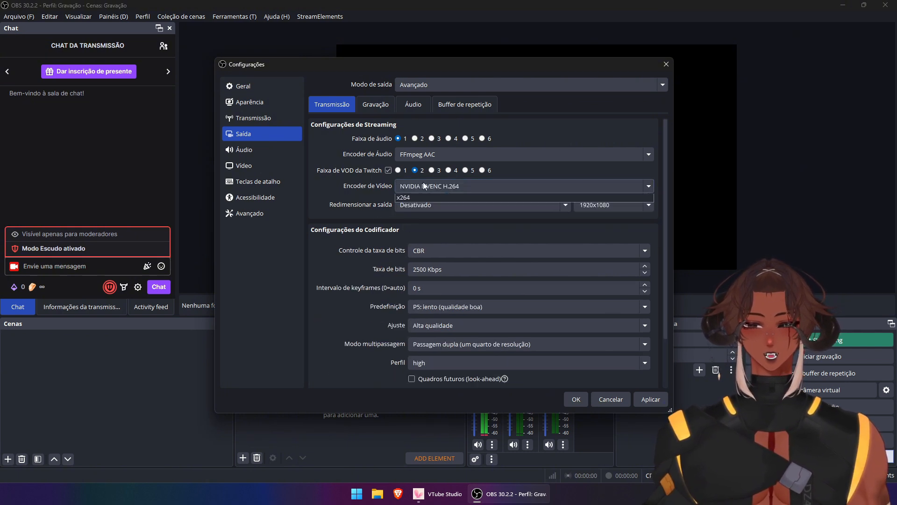
{"action": "left_click", "coordinate": [419, 207]}
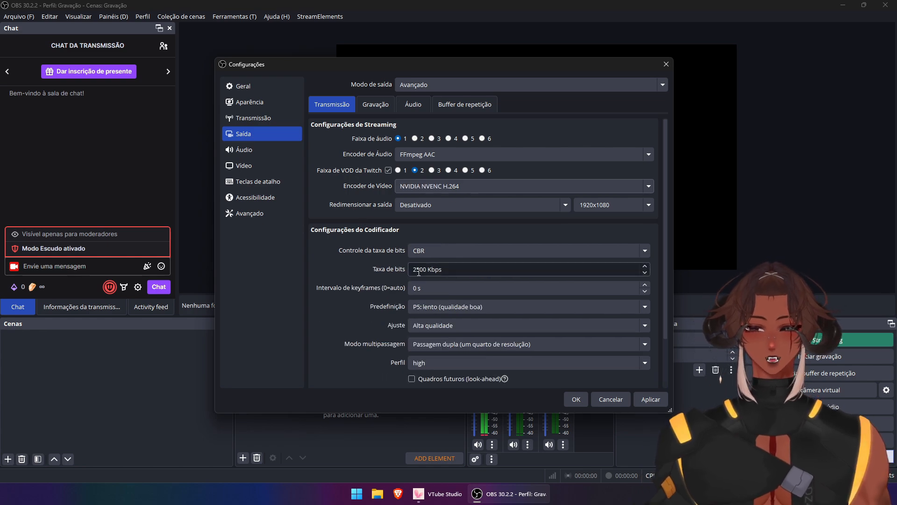
Set the NVENC bitrate (Taxa de bits) to 6000 Kbps and raise it to 6500 Kbps
{"action": "left_click_drag", "start_coordinate": [445, 269], "coordinate": [368, 267]}
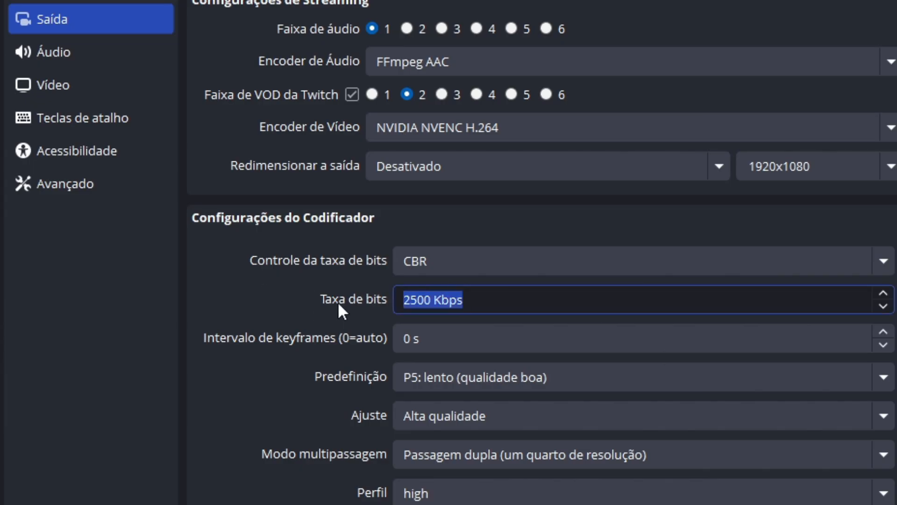
{"action": "type", "text": "6000"}
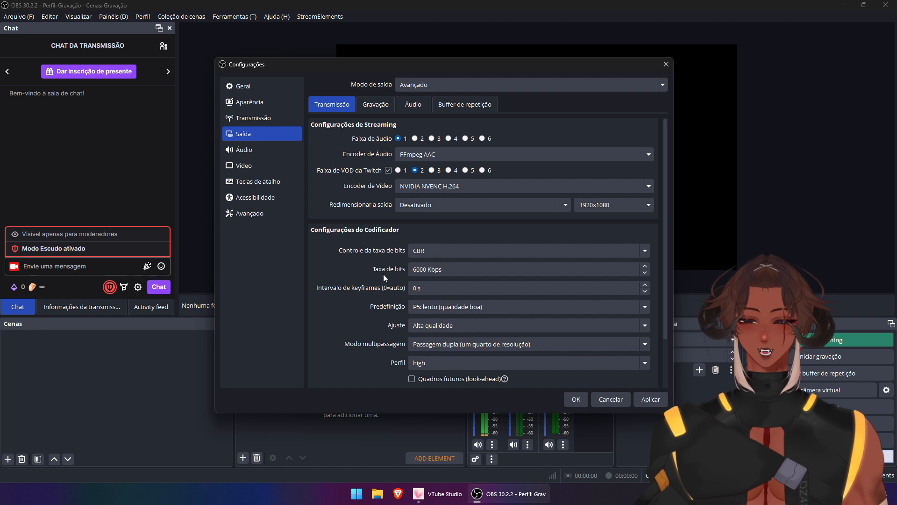
{"action": "left_click", "coordinate": [413, 300]}
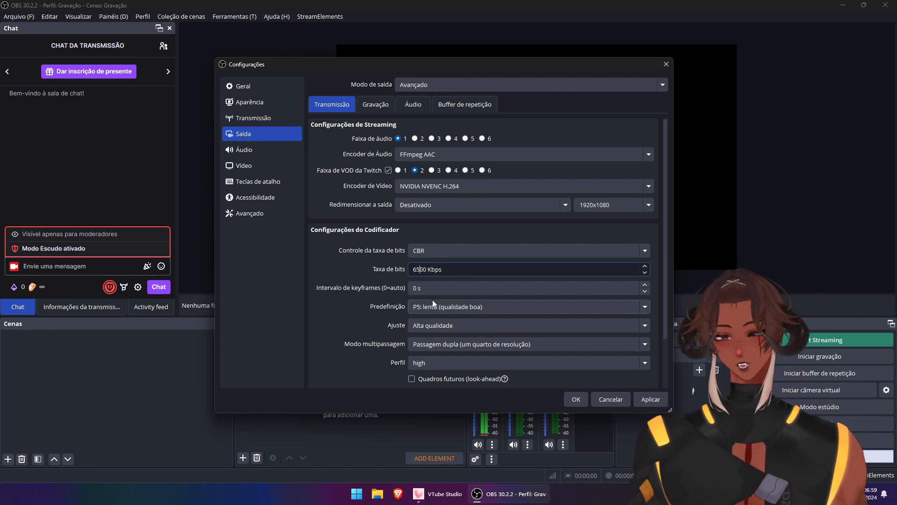
{"action": "key", "text": "Delete"}
{"action": "type", "text": "5"}
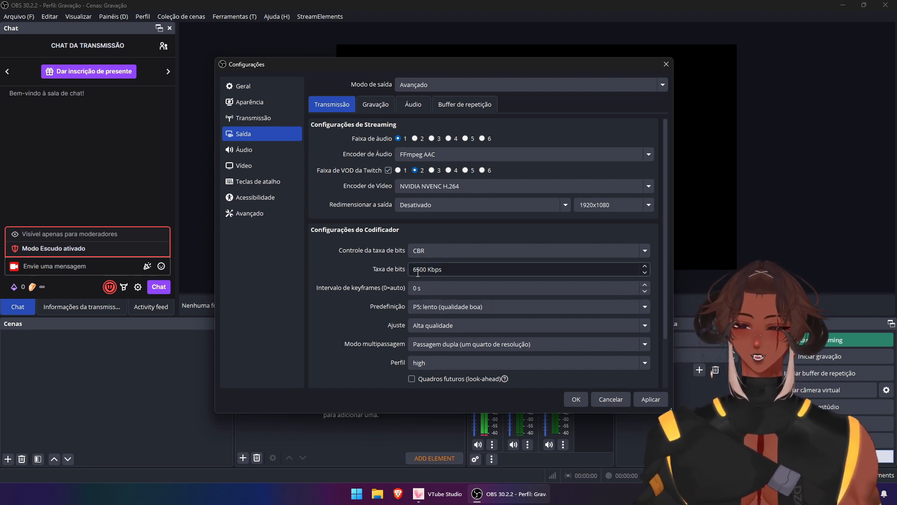
{"action": "left_click_drag", "start_coordinate": [443, 270], "coordinate": [408, 274]}
{"action": "left_click", "coordinate": [386, 270]}
{"action": "left_click", "coordinate": [389, 270]}
{"action": "left_click", "coordinate": [452, 273]}
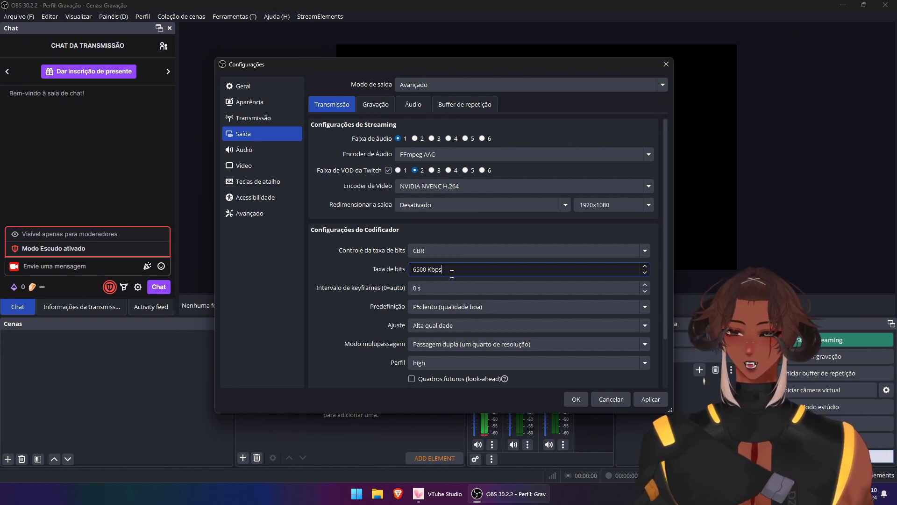
{"action": "left_click_drag", "start_coordinate": [442, 269], "coordinate": [410, 270]}
{"action": "left_click", "coordinate": [455, 268]}
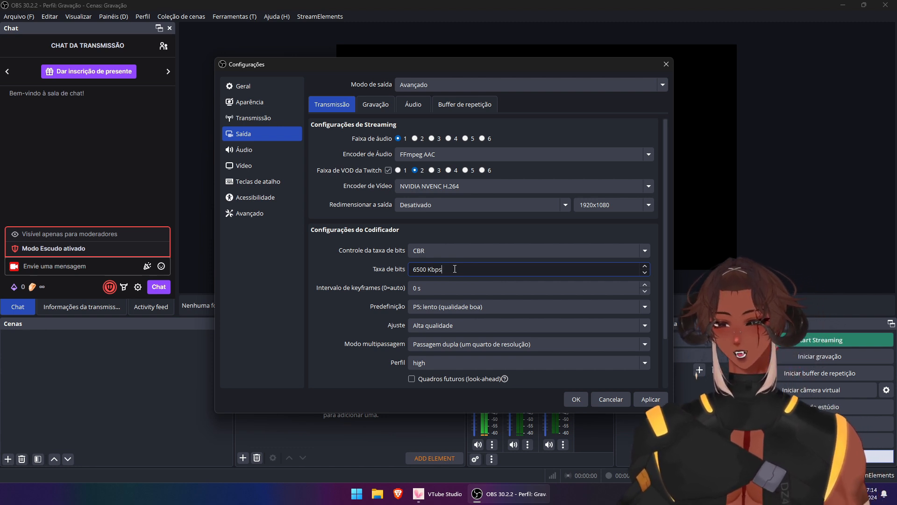
{"action": "left_click_drag", "start_coordinate": [454, 269], "coordinate": [386, 271]}
{"action": "left_click", "coordinate": [452, 269]}
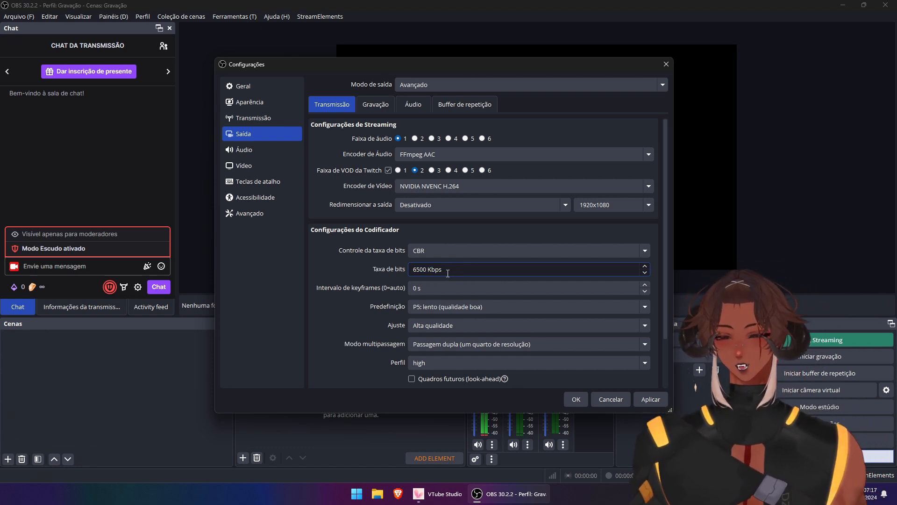
{"action": "left_click_drag", "start_coordinate": [448, 273], "coordinate": [368, 272]}
{"action": "left_click", "coordinate": [392, 275]}
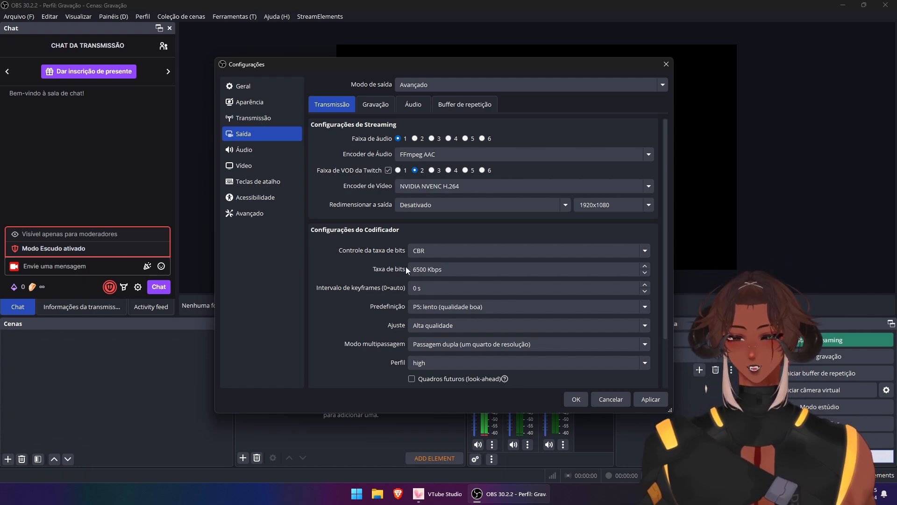
Look over the NVENC presets (Predefinição) without changing them and set the video encoder to x264
{"action": "left_click", "coordinate": [423, 307]}
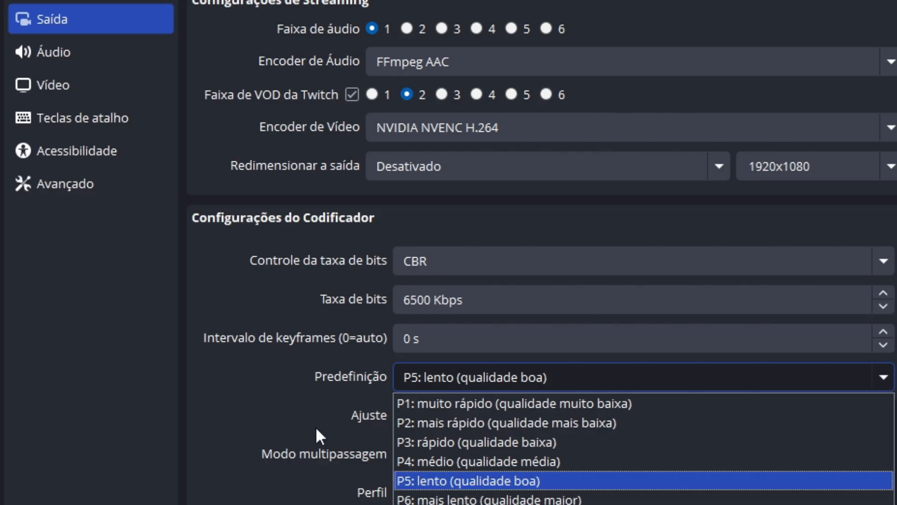
{"action": "left_click", "coordinate": [371, 330]}
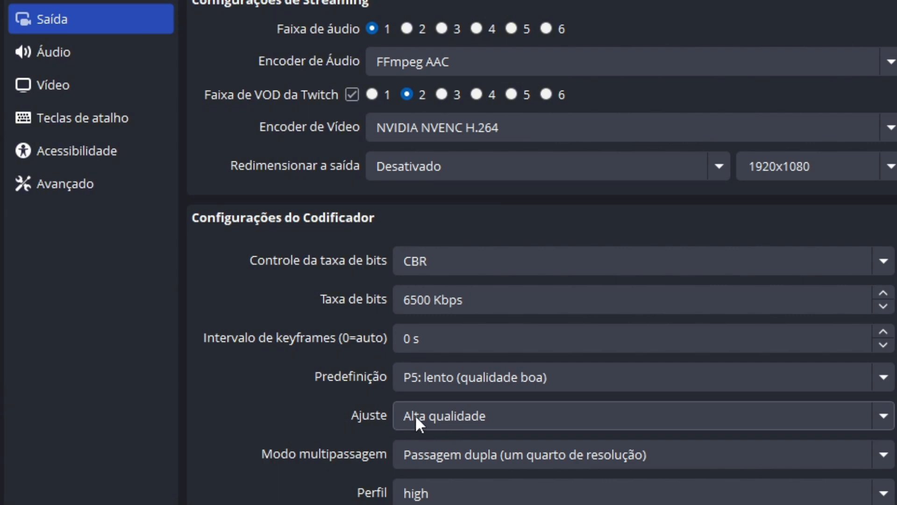
{"action": "left_click", "coordinate": [409, 136]}
{"action": "left_click", "coordinate": [418, 172]}
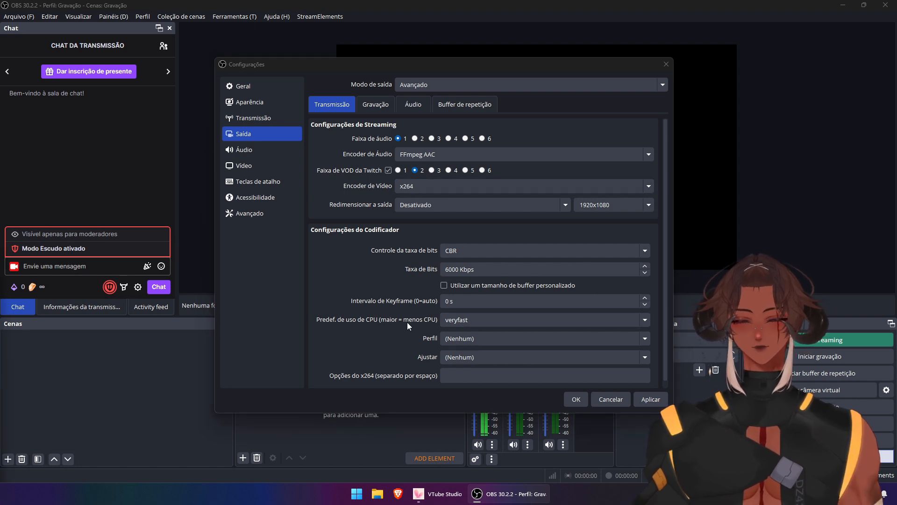
Look through the x264 CPU usage presets, profiles and tuning options, keeping veryfast and (Nenhum)
{"action": "left_click", "coordinate": [467, 320]}
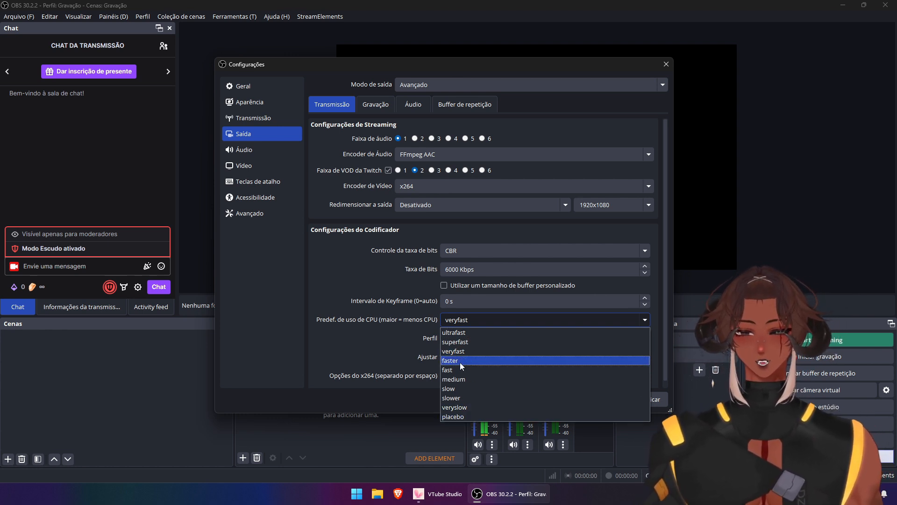
{"action": "left_click", "coordinate": [388, 341]}
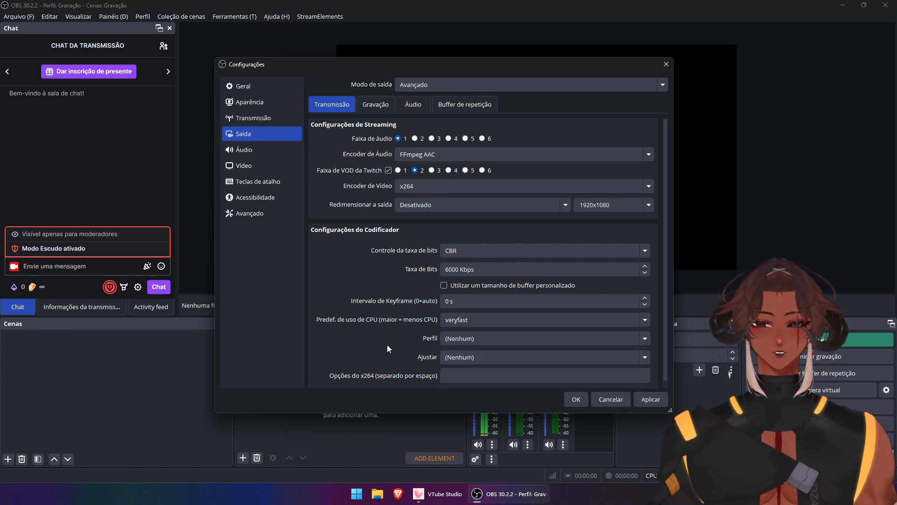
{"action": "left_click", "coordinate": [456, 339]}
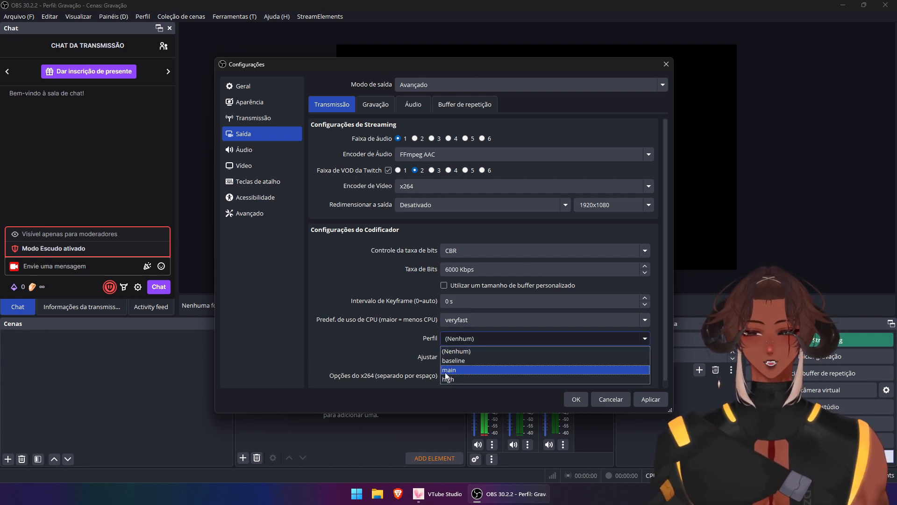
{"action": "left_click", "coordinate": [388, 351]}
{"action": "left_click", "coordinate": [464, 357]}
{"action": "left_click", "coordinate": [394, 343]}
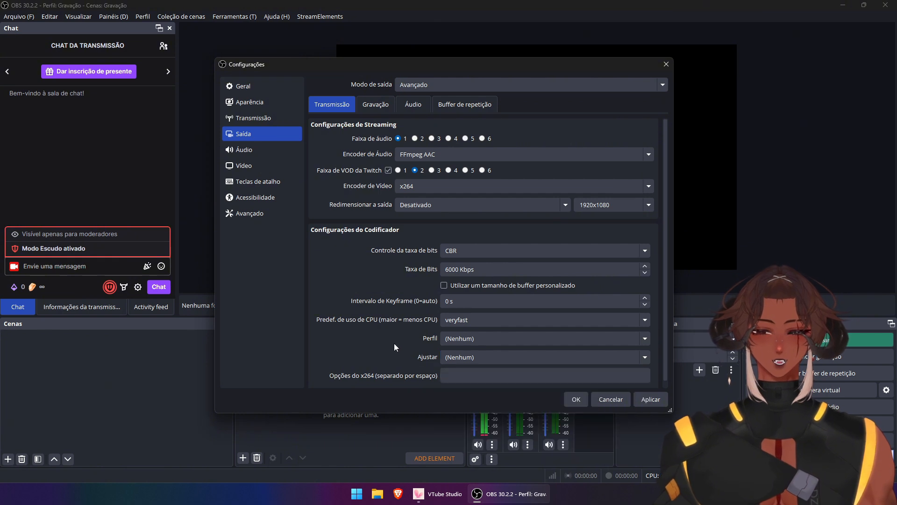
{"action": "scroll", "coordinate": [409, 340], "scroll_direction": "down", "scroll_amount": 1}
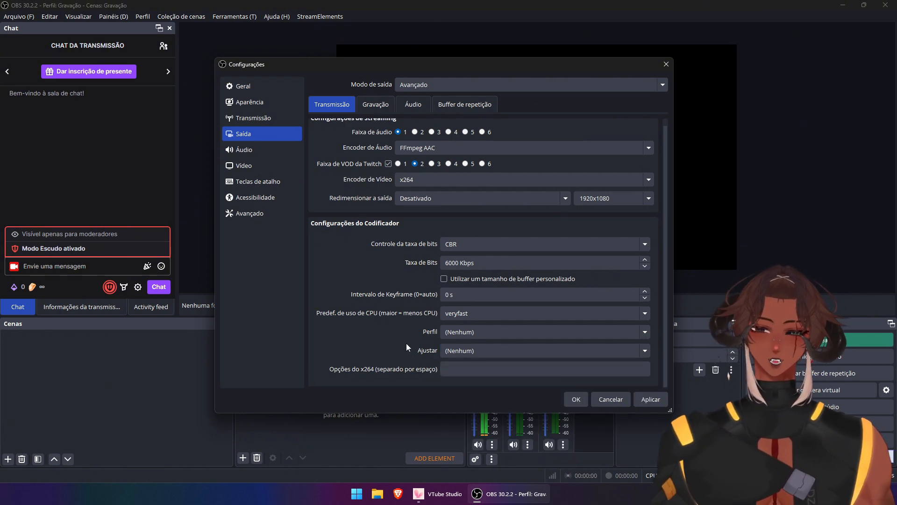
{"action": "scroll", "coordinate": [405, 343], "scroll_direction": "up", "scroll_amount": 1}
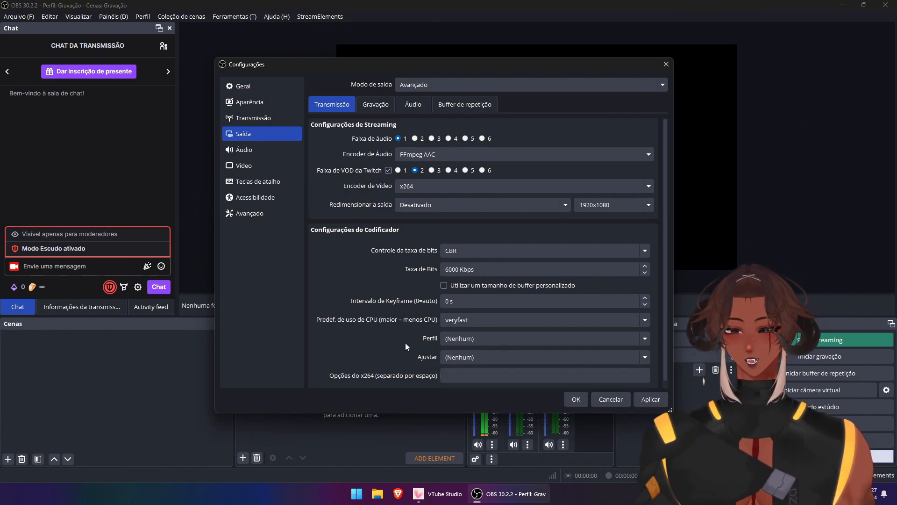
Set the video encoder to NVIDIA NVENC H.264, keep the preset at P5: lento (qualidade boa), and set the tuning (Ajuste) to Baixa latência
{"action": "left_click", "coordinate": [422, 190]}
{"action": "left_click", "coordinate": [425, 198]}
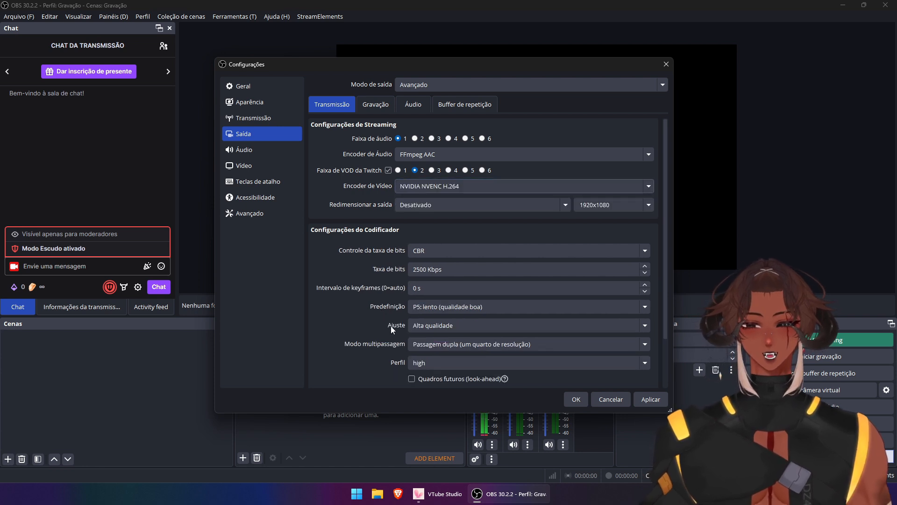
{"action": "left_click", "coordinate": [441, 307]}
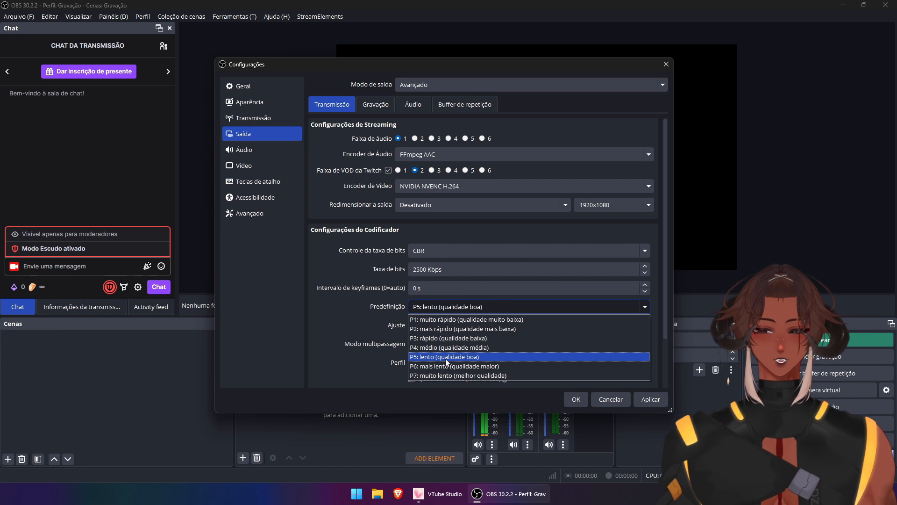
{"action": "left_click", "coordinate": [445, 357]}
{"action": "left_click", "coordinate": [433, 326]}
{"action": "left_click", "coordinate": [425, 348]}
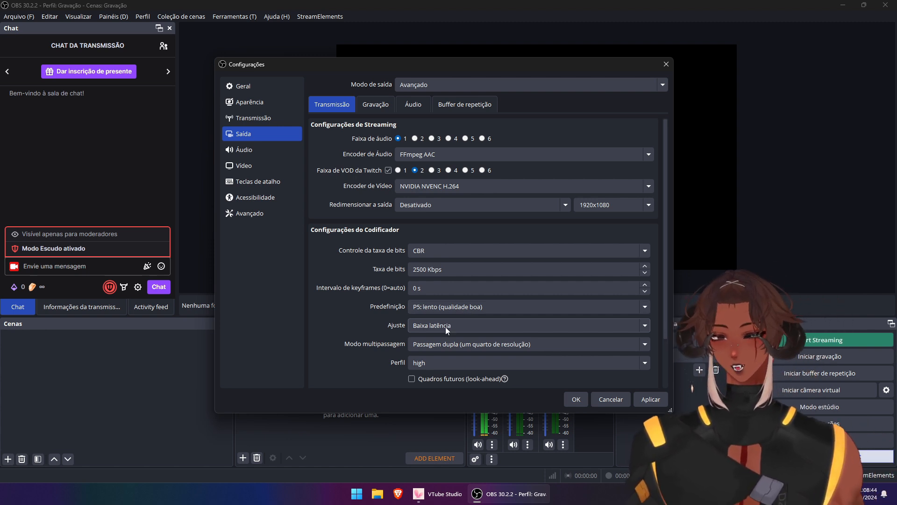
Look through the multipass modes and encoder profiles, keeping Passagem dupla (um quarto de resolução) and high
{"action": "left_click", "coordinate": [432, 344]}
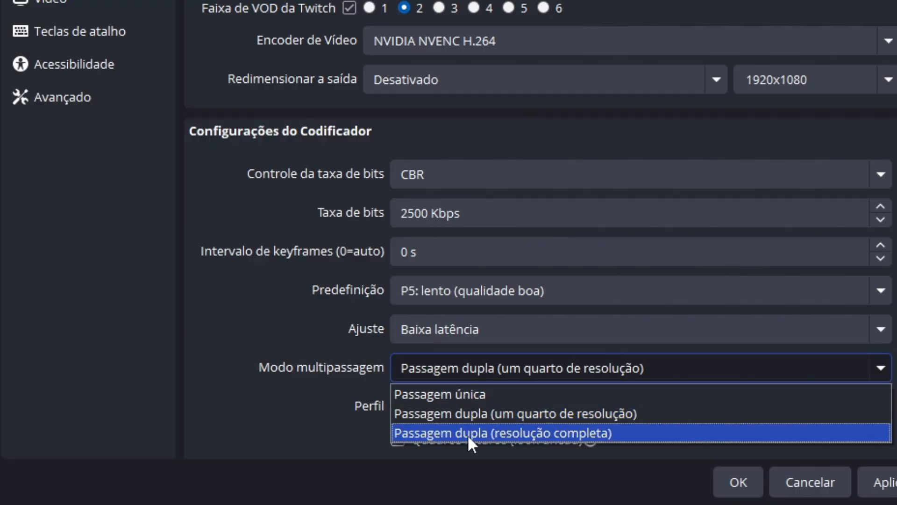
{"action": "left_click", "coordinate": [556, 414]}
{"action": "left_click", "coordinate": [465, 407]}
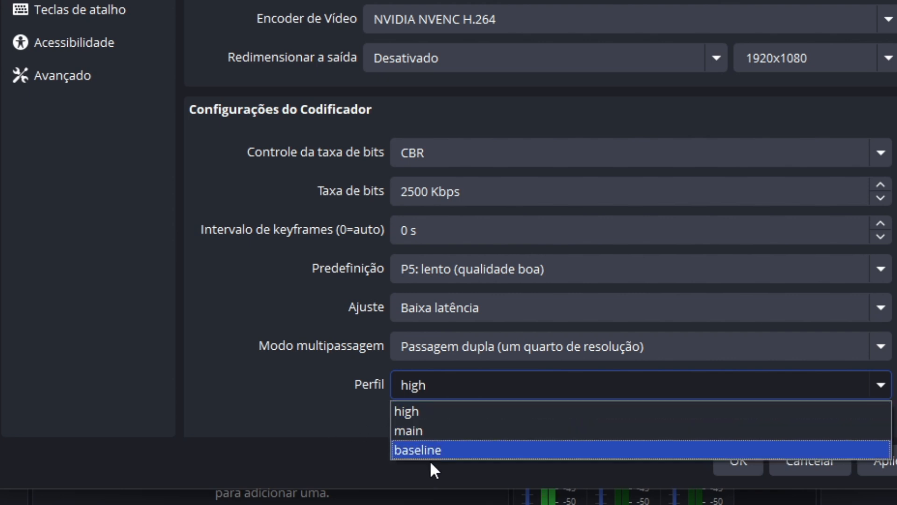
{"action": "left_click", "coordinate": [269, 392]}
Set the NVENC encoder's maximum B-frames (B-Frames máximo) to 4
{"action": "scroll", "coordinate": [269, 392], "scroll_direction": "down", "scroll_amount": 3}
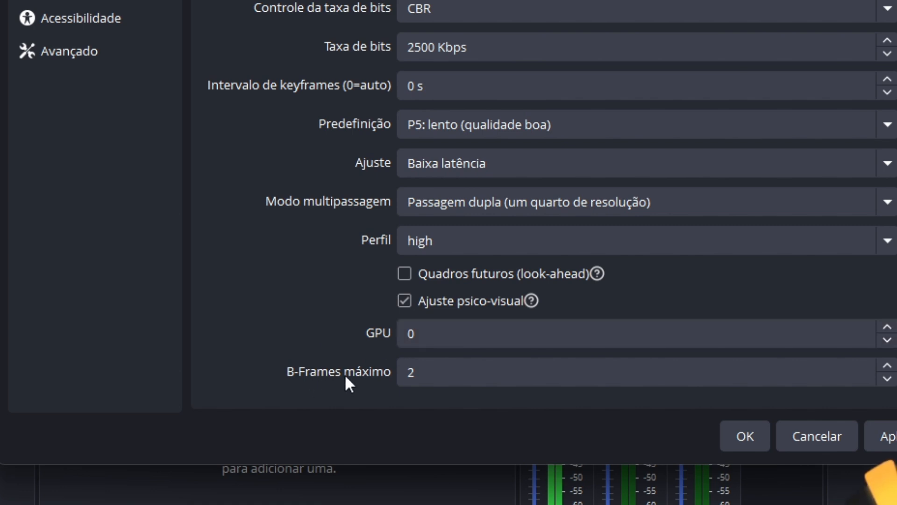
{"action": "double_click", "coordinate": [410, 372]}
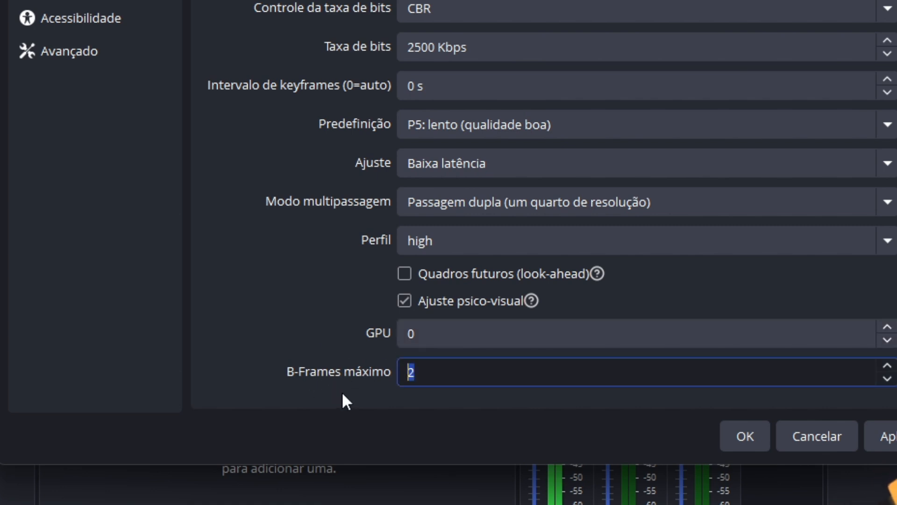
{"action": "type", "text": "4"}
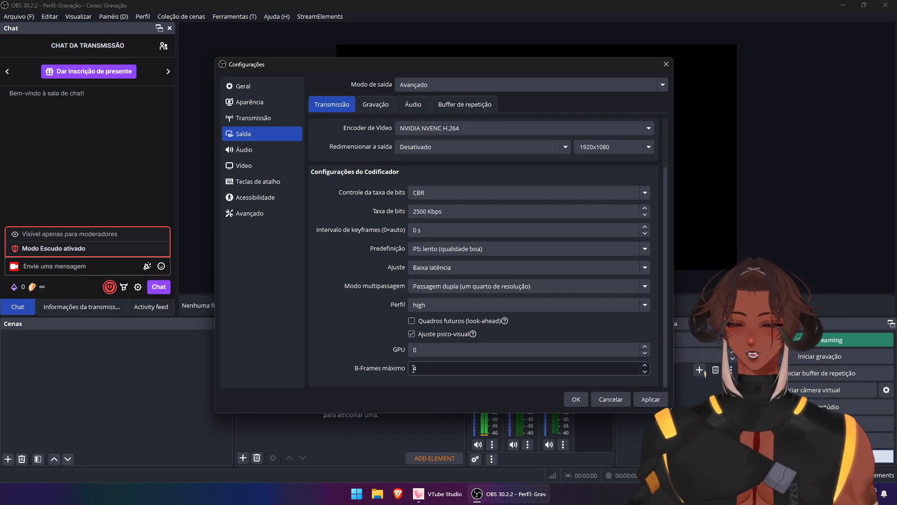
{"action": "left_click", "coordinate": [337, 344]}
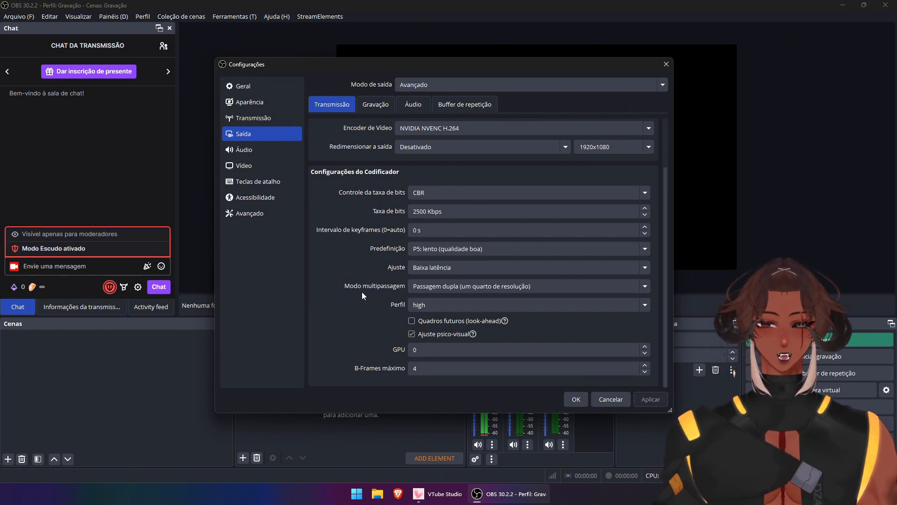
Review the recording output's format and video encoder options, keeping MPEG-4 (.mp4) and (Usar o codificador da transmissão)
{"action": "scroll", "coordinate": [361, 294], "scroll_direction": "up", "scroll_amount": 3}
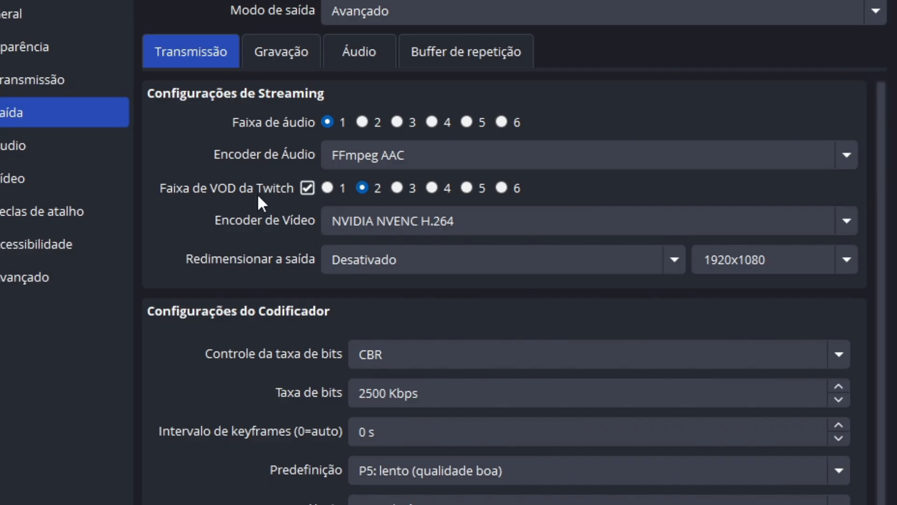
{"action": "left_click", "coordinate": [281, 52]}
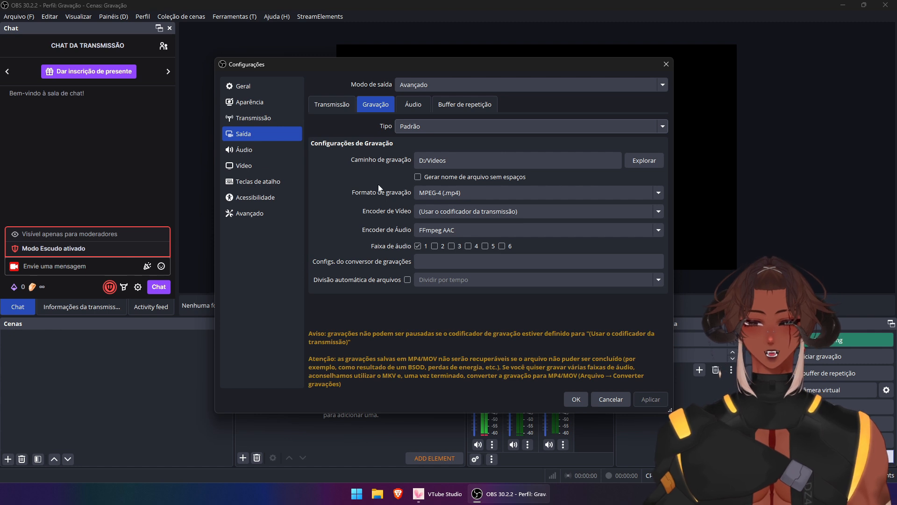
{"action": "left_click", "coordinate": [449, 192]}
{"action": "left_click", "coordinate": [466, 223]}
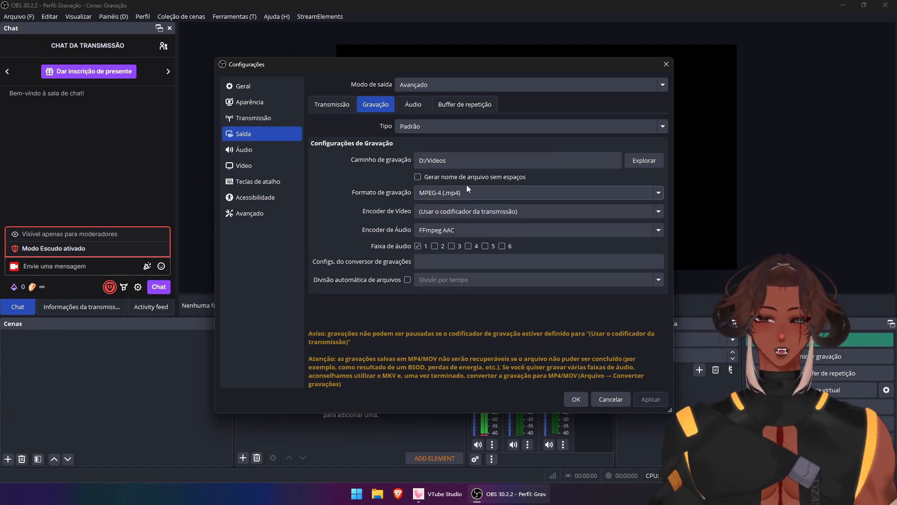
{"action": "left_click", "coordinate": [442, 215]}
{"action": "left_click", "coordinate": [437, 224]}
{"action": "left_click", "coordinate": [340, 105]}
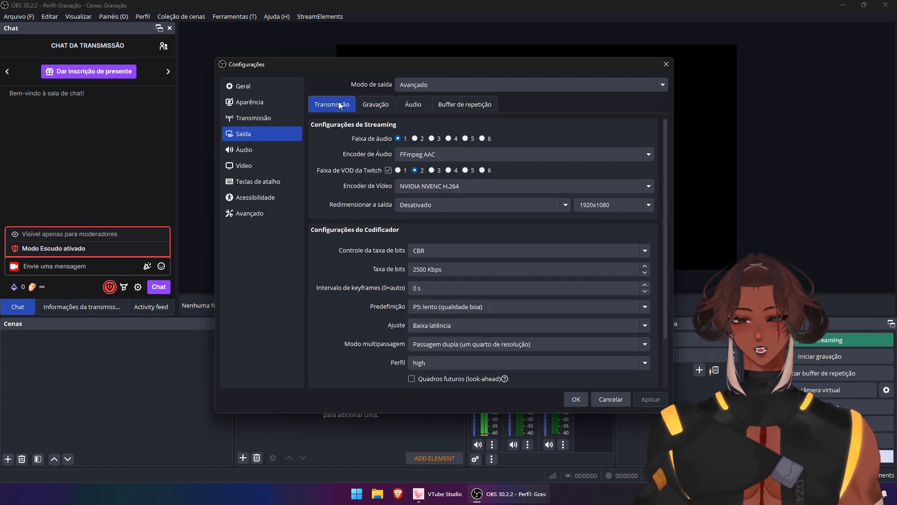
{"action": "left_click", "coordinate": [375, 105]}
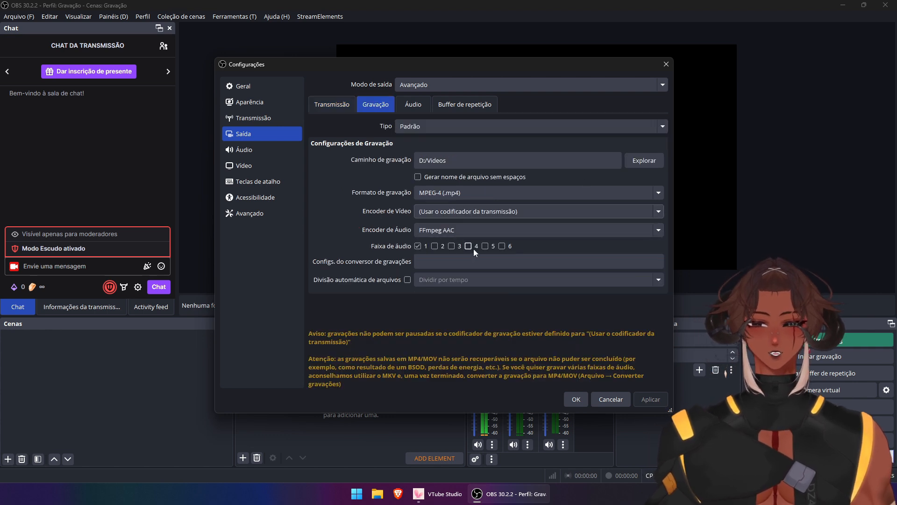
Look over the output bitrates of the six audio tracks and the replay buffer settings
{"action": "left_click", "coordinate": [415, 103]}
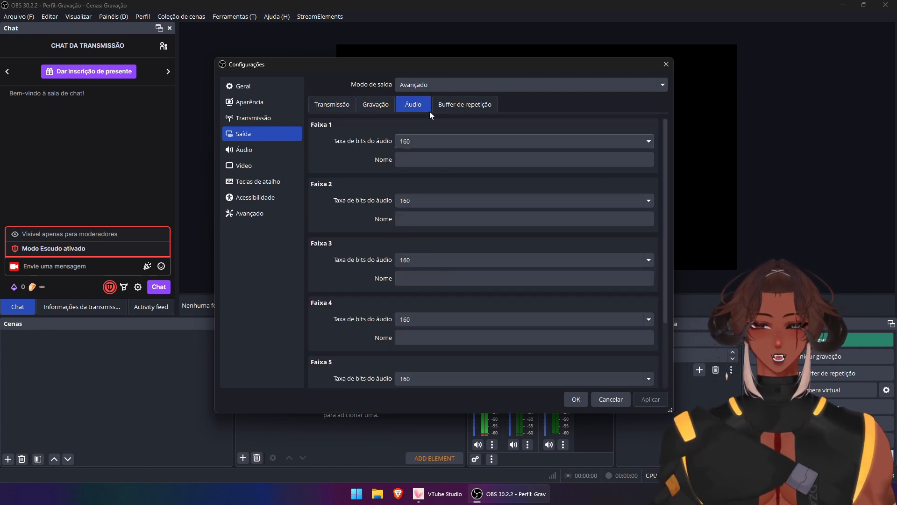
{"action": "left_click_drag", "start_coordinate": [666, 207], "coordinate": [657, 309]}
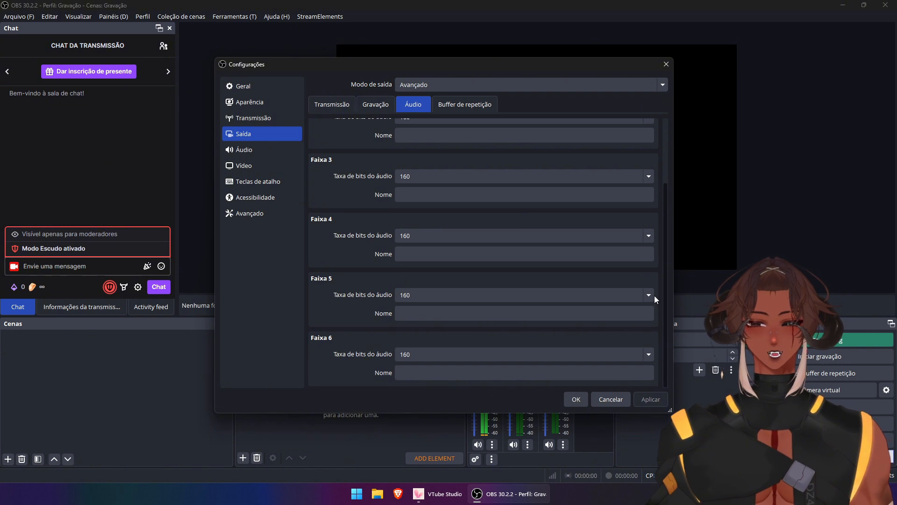
{"action": "scroll", "coordinate": [606, 173], "scroll_direction": "up", "scroll_amount": 5}
{"action": "left_click", "coordinate": [465, 104]}
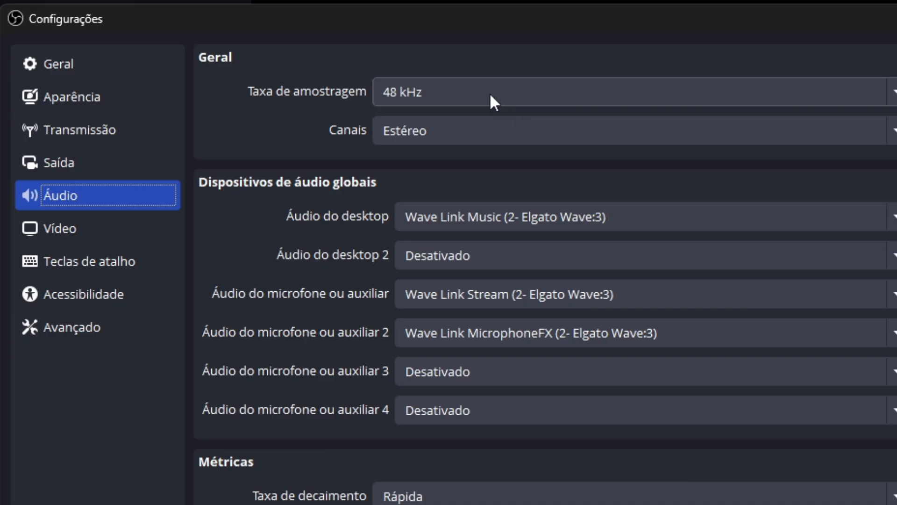
Review the sample rate and desktop audio device options in the audio settings, keeping 48 kHz and Wave Link Music (2- Elgato Wave:3)
{"action": "left_click", "coordinate": [486, 91]}
{"action": "left_click", "coordinate": [447, 106]}
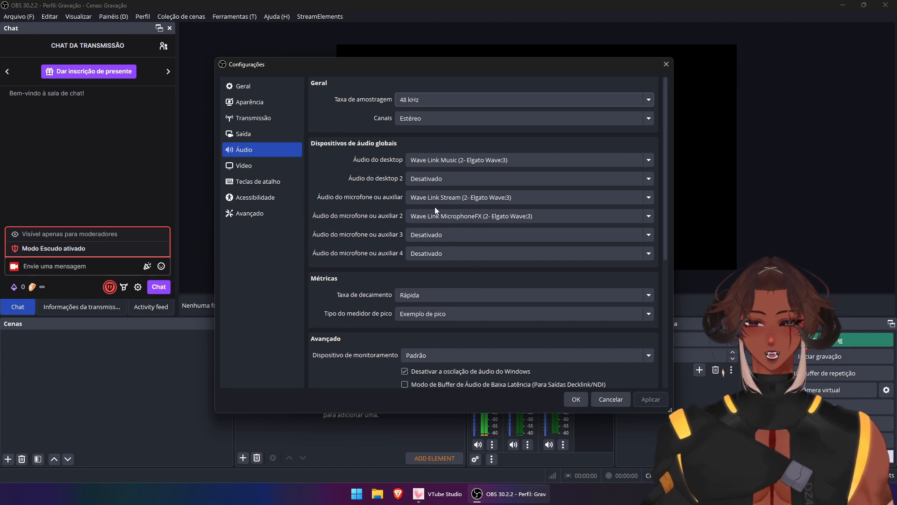
{"action": "left_click", "coordinate": [418, 161]}
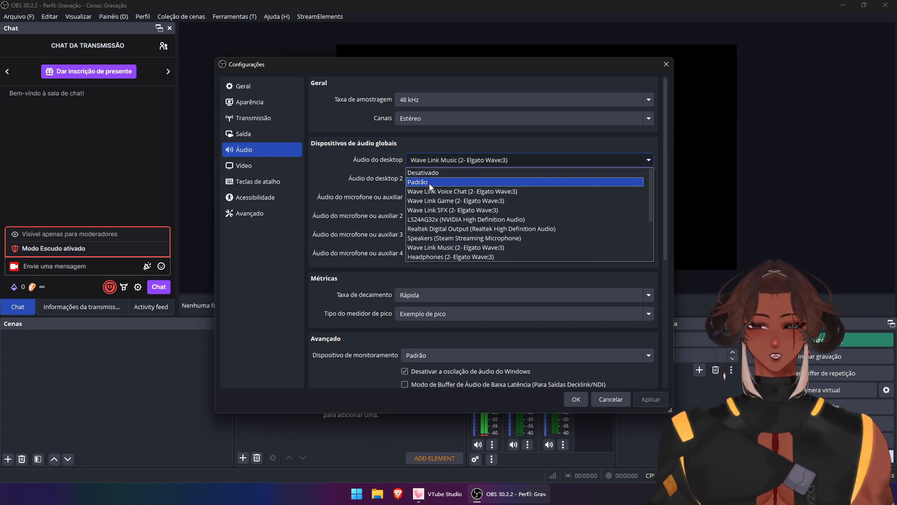
{"action": "scroll", "coordinate": [429, 186], "scroll_direction": "down", "scroll_amount": 2}
{"action": "scroll", "coordinate": [429, 186], "scroll_direction": "up", "scroll_amount": 2}
{"action": "left_click", "coordinate": [343, 184]}
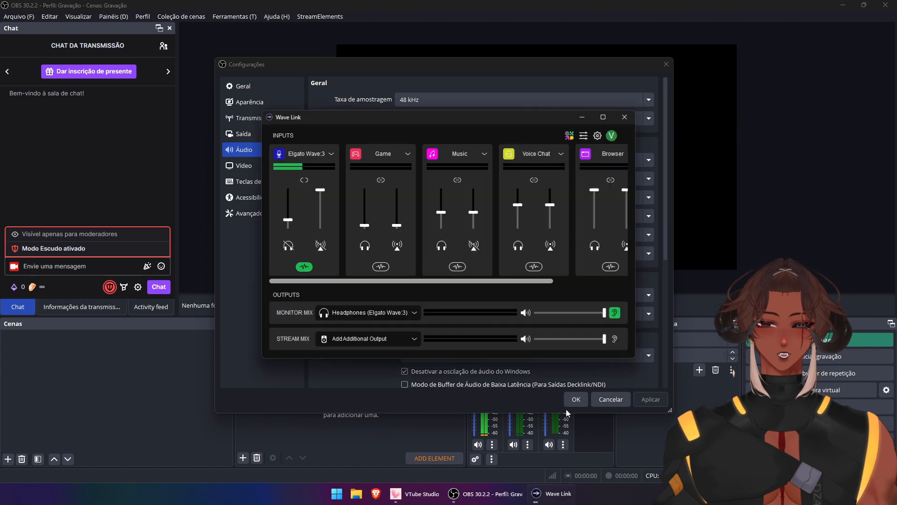
Enlarge the Wave Link mixer to examine its inputs and outputs, close it, and look over the remaining OBS audio settings
{"action": "left_click_drag", "start_coordinate": [265, 112], "coordinate": [167, 56]}
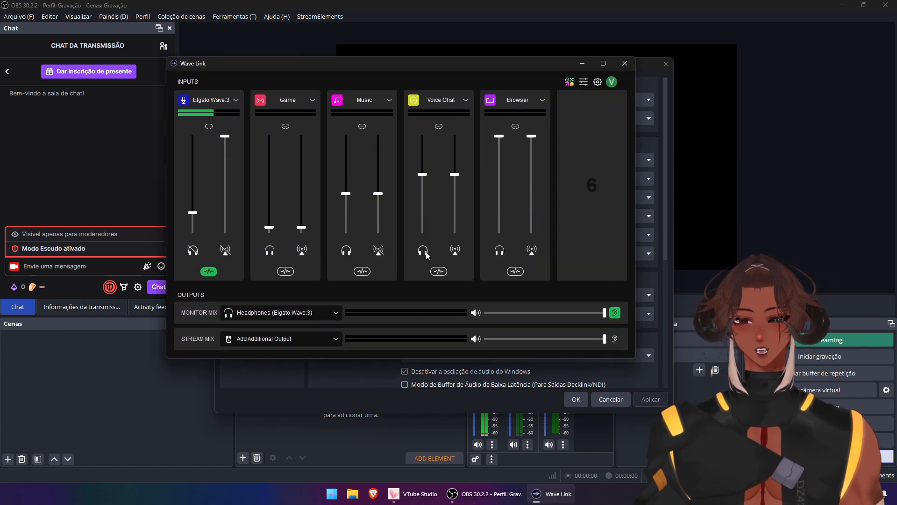
{"action": "left_click_drag", "start_coordinate": [634, 357], "coordinate": [735, 425]}
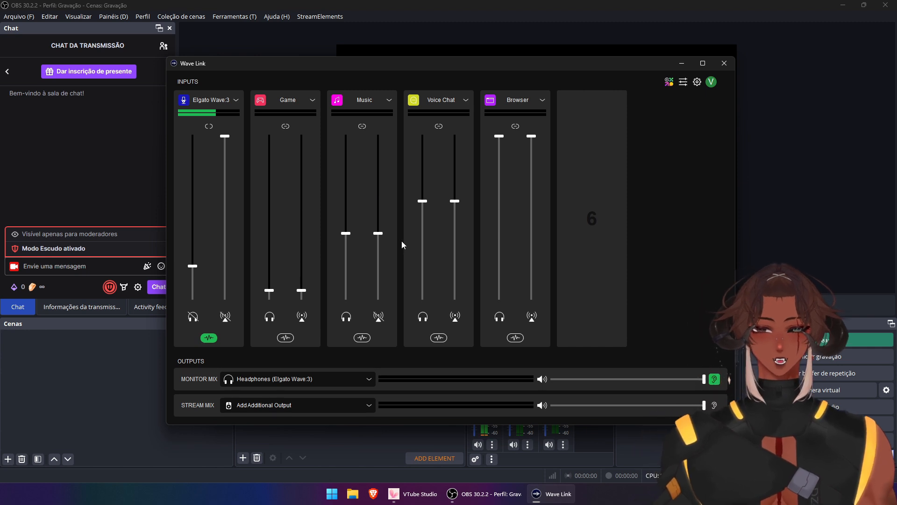
{"action": "left_click", "coordinate": [724, 63]}
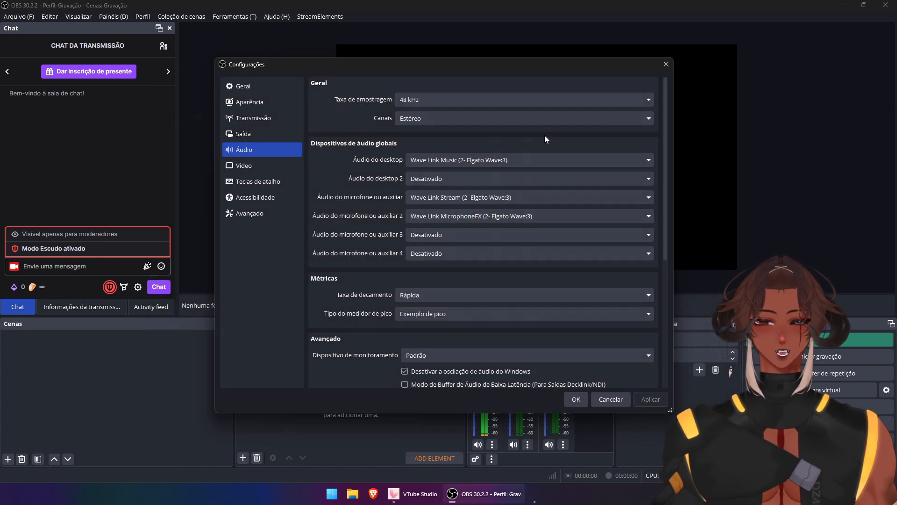
{"action": "scroll", "coordinate": [343, 213], "scroll_direction": "down", "scroll_amount": 5}
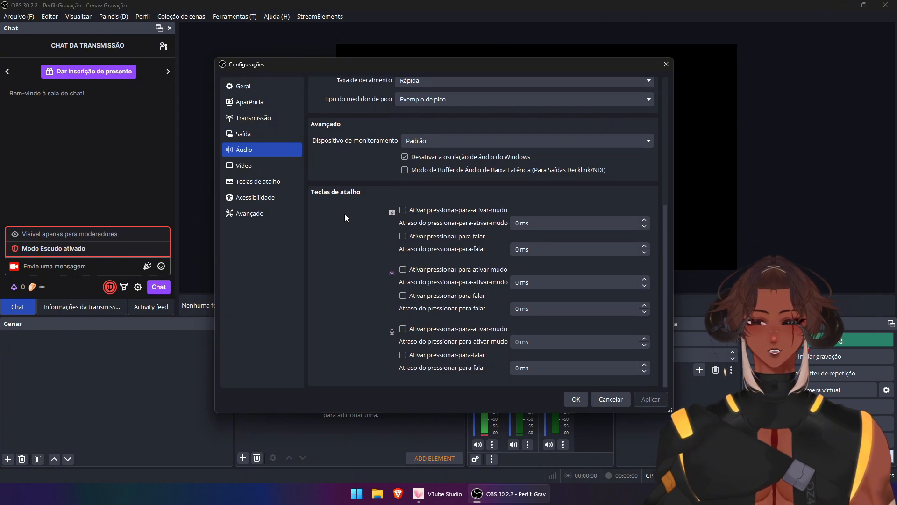
{"action": "scroll", "coordinate": [344, 214], "scroll_direction": "up", "scroll_amount": 5}
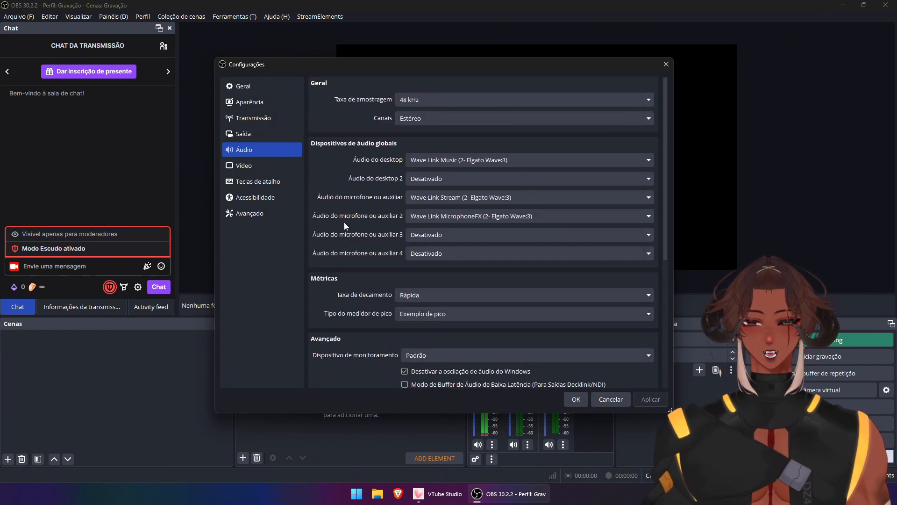
Review the base and output resolutions in the video settings, keeping 1920x1080 and 1600x900
{"action": "left_click", "coordinate": [260, 165]}
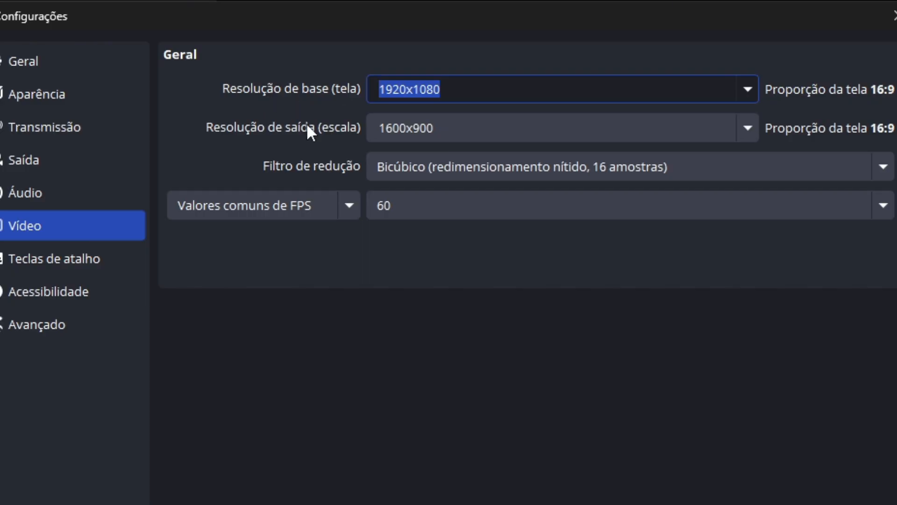
{"action": "left_click_drag", "start_coordinate": [450, 127], "coordinate": [337, 128]}
{"action": "left_click", "coordinate": [399, 122]}
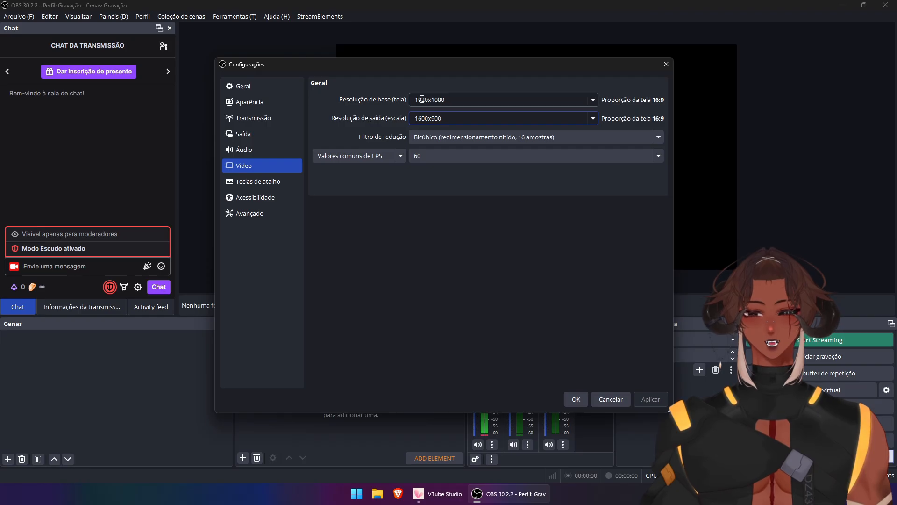
{"action": "left_click", "coordinate": [380, 89]}
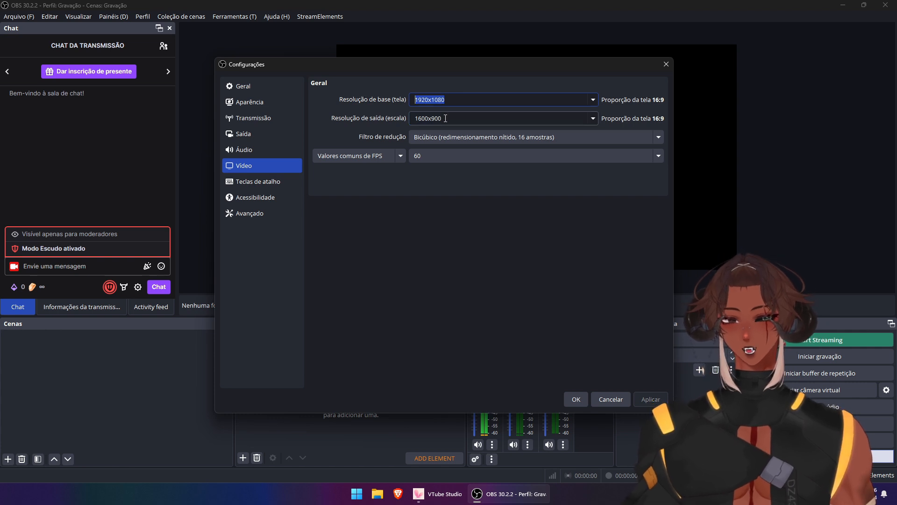
{"action": "left_click", "coordinate": [592, 123]}
{"action": "left_click", "coordinate": [381, 123]}
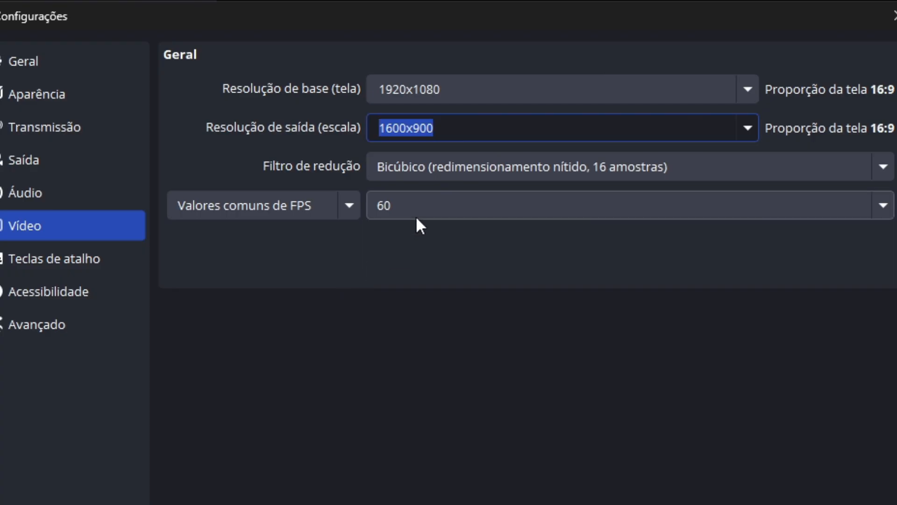
Look through the downscale filter and FPS options, keeping Bicúbico (redimensionamento nítido, 16 amostras) and a common FPS value of 60
{"action": "left_click", "coordinate": [414, 171]}
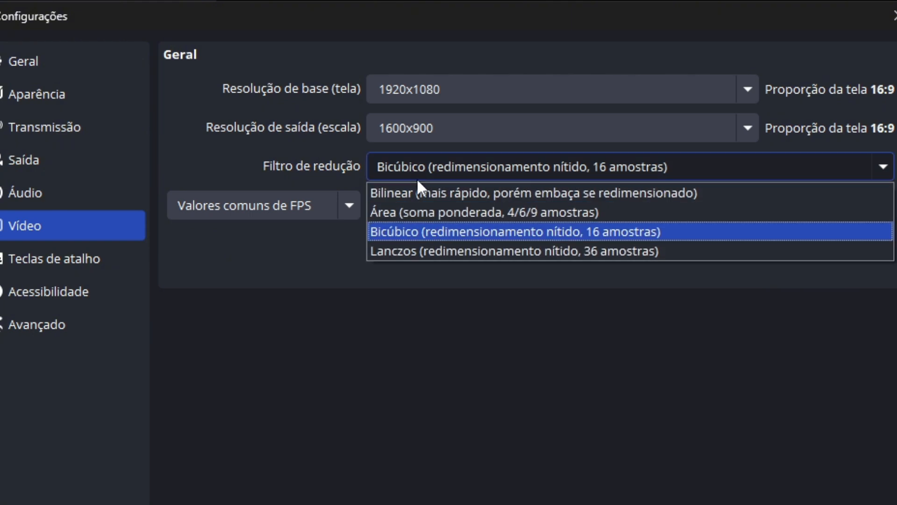
{"action": "left_click", "coordinate": [416, 234]}
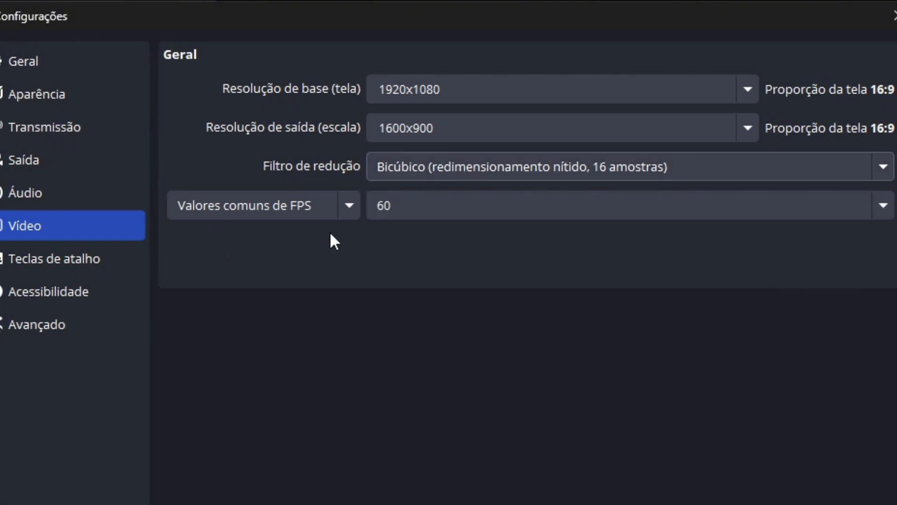
{"action": "left_click", "coordinate": [354, 204]}
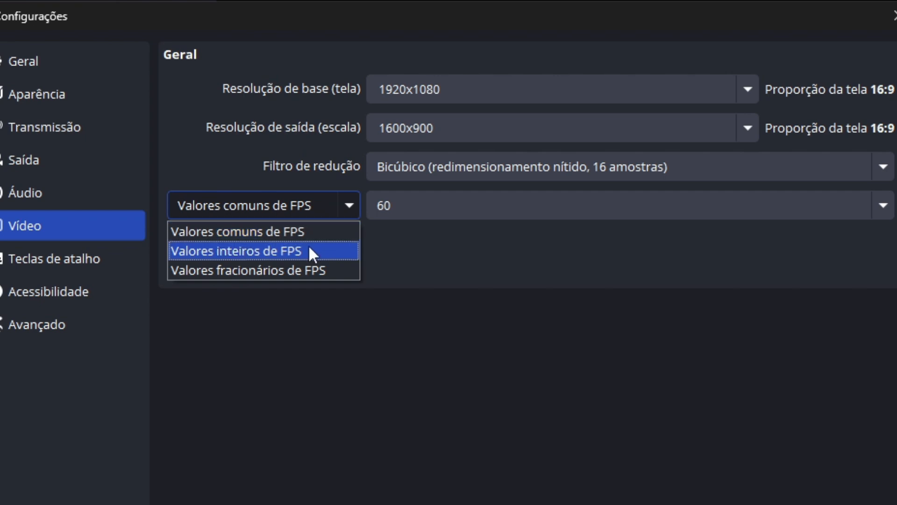
{"action": "left_click", "coordinate": [458, 239]}
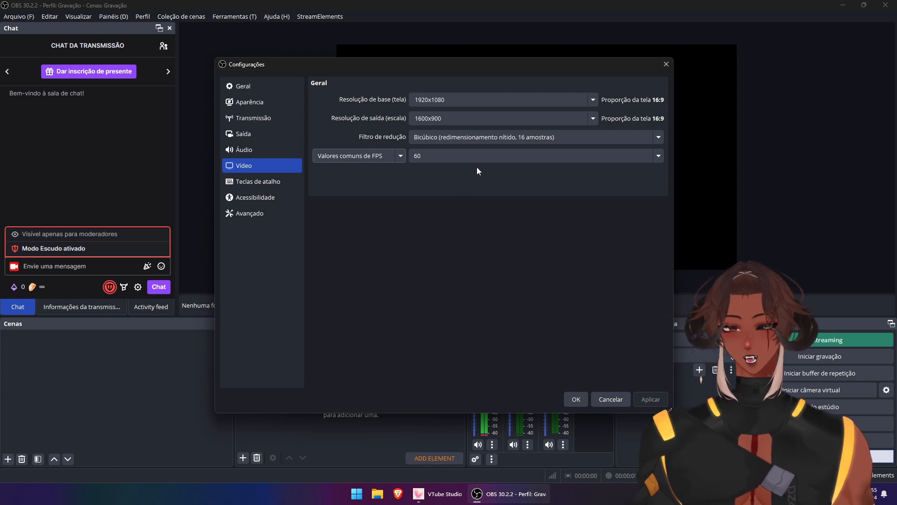
{"action": "left_click", "coordinate": [659, 156]}
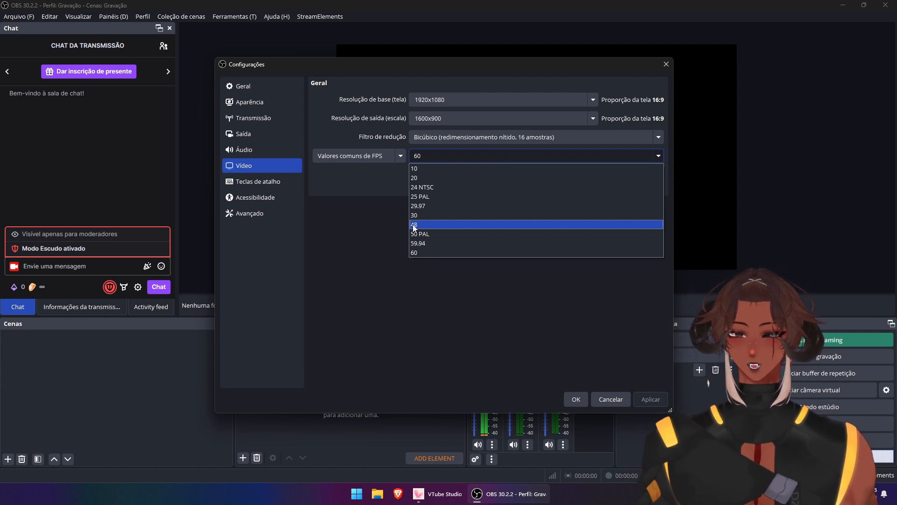
{"action": "left_click", "coordinate": [414, 216]}
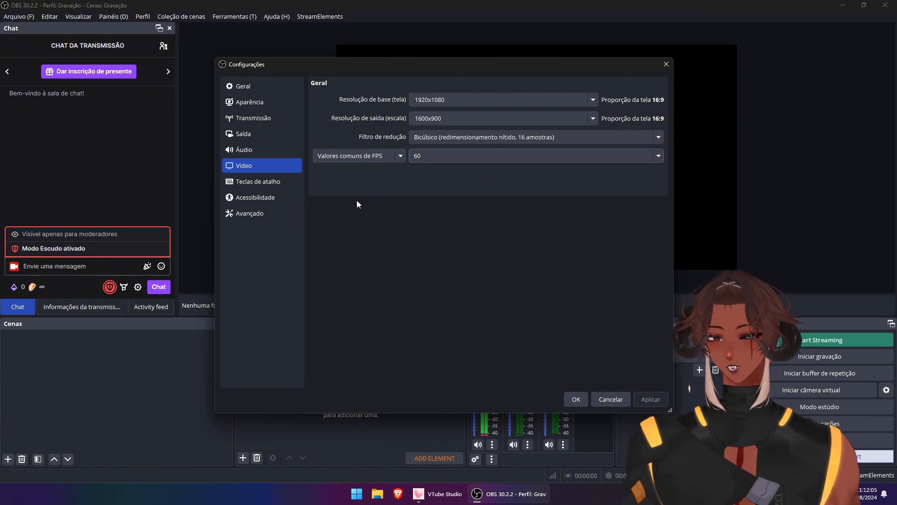
Look over the hotkey, accessibility, advanced and general settings without changing anything, and close the settings
{"action": "left_click", "coordinate": [258, 181]}
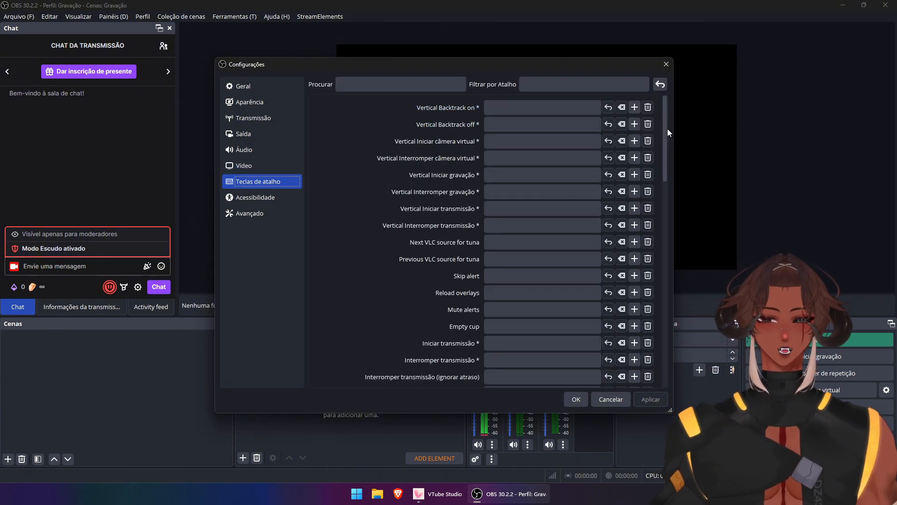
{"action": "left_click_drag", "start_coordinate": [667, 128], "coordinate": [665, 332]}
{"action": "left_click", "coordinate": [273, 200]}
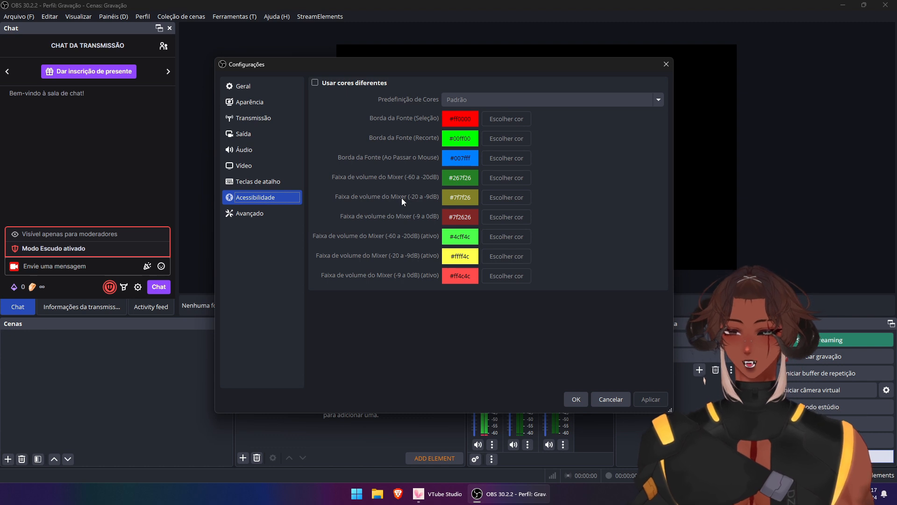
{"action": "left_click", "coordinate": [260, 216]}
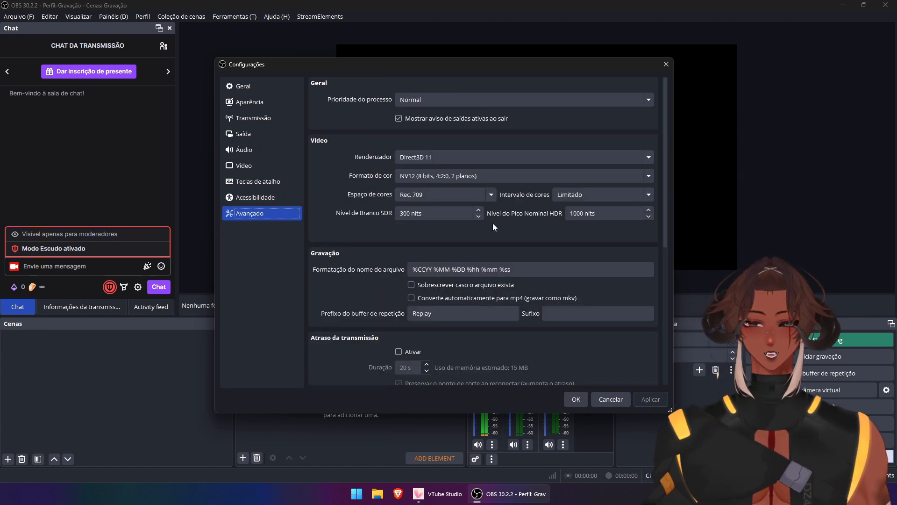
{"action": "mouse_move", "coordinate": [666, 190]}
{"action": "left_mouse_down"}
{"action": "mouse_move", "coordinate": [655, 259]}
{"action": "mouse_move", "coordinate": [659, 346]}
{"action": "mouse_move", "coordinate": [672, 173]}
{"action": "left_mouse_up"}
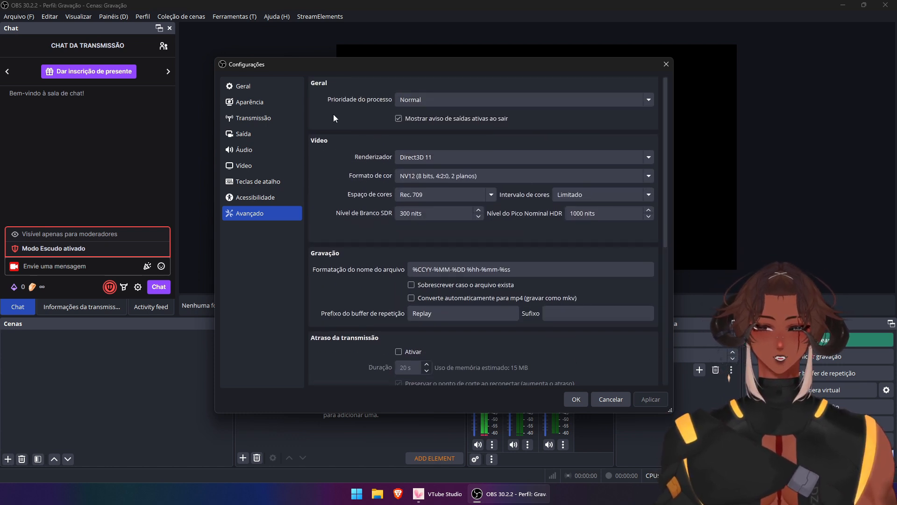
{"action": "left_click", "coordinate": [273, 87]}
{"action": "left_click", "coordinate": [593, 399]}
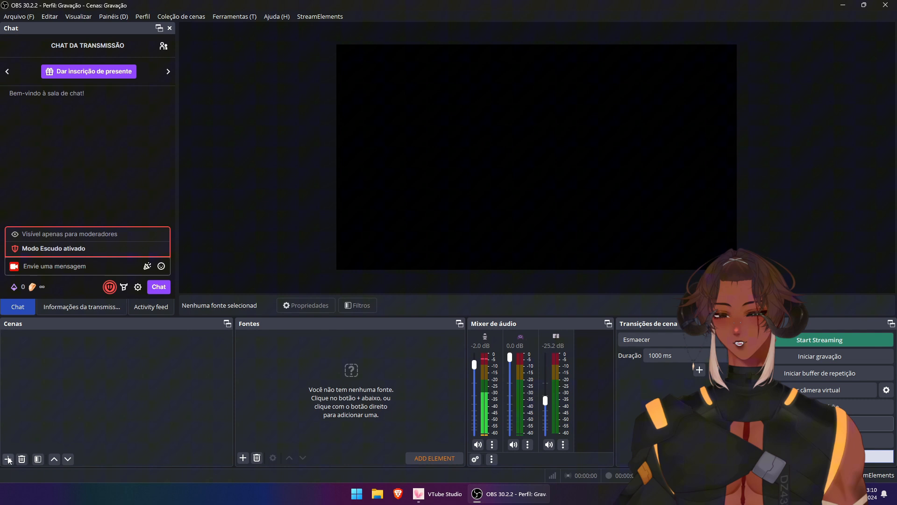
Add a scene named "Inicio / Starting Soon"
{"action": "left_click", "coordinate": [7, 459]}
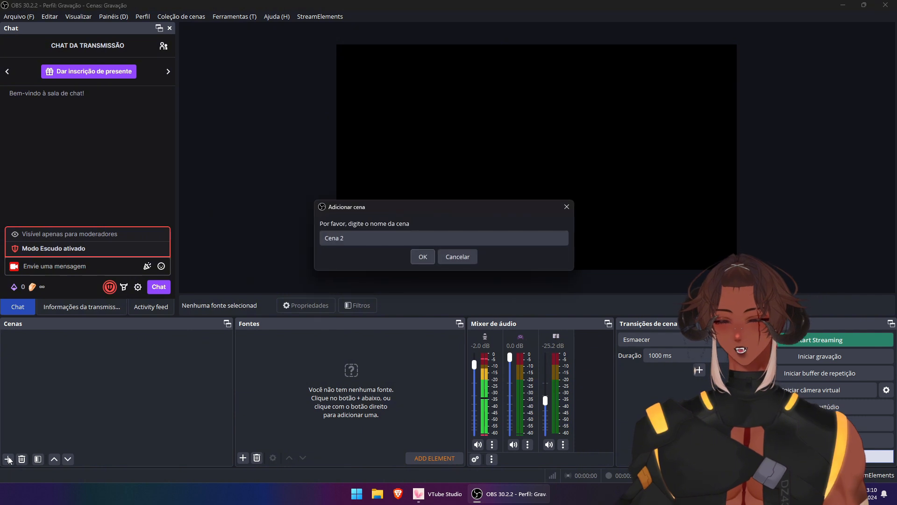
{"action": "type", "text": "Inici"}
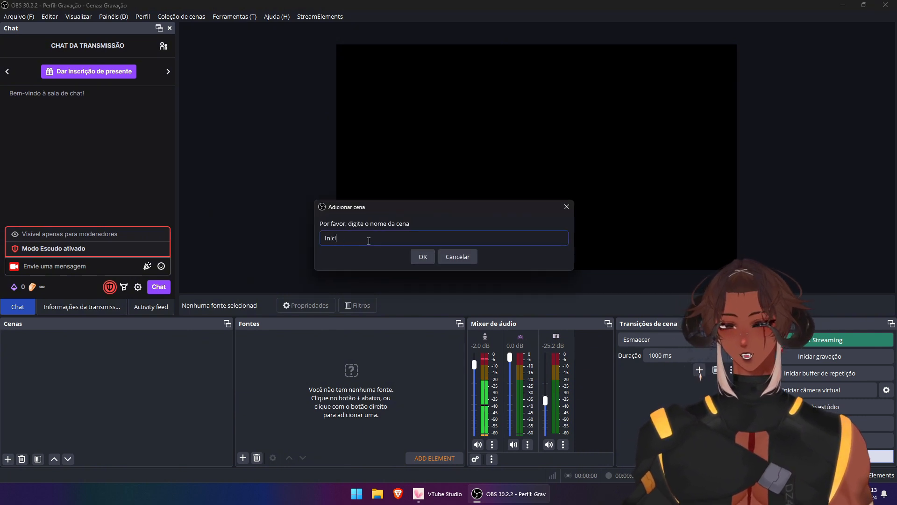
{"action": "type", "text": "o / "}
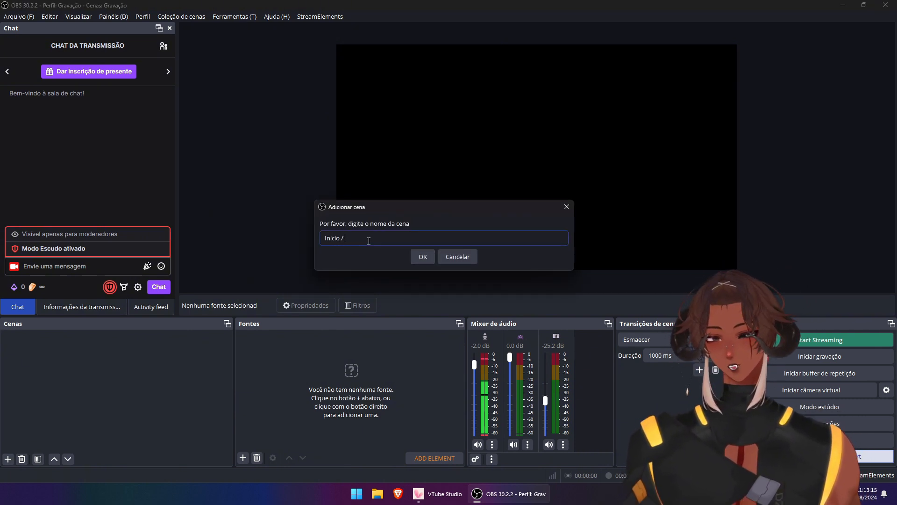
{"action": "type", "text": "Starting So"}
{"action": "type", "text": "on"}
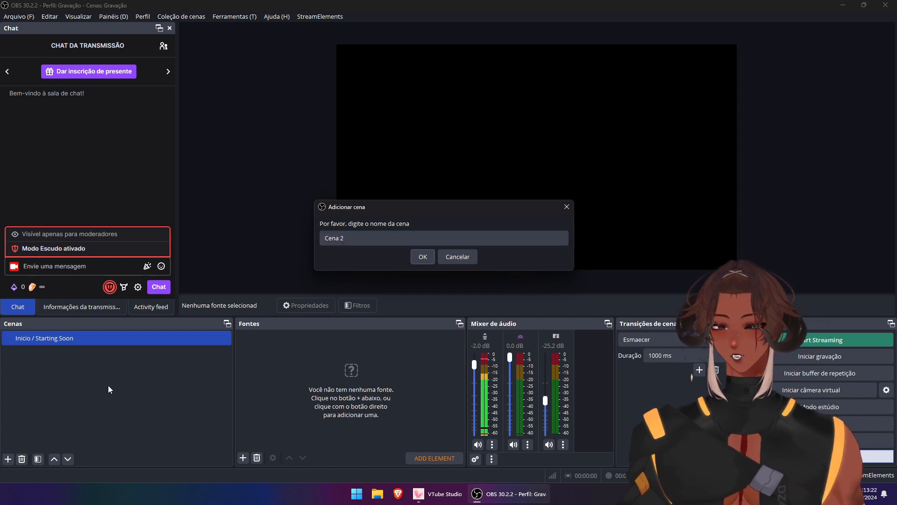
Add two more scenes named "Conversando / Just Chatting" and "Jogando / Gaming"
{"action": "left_click", "coordinate": [365, 237]}
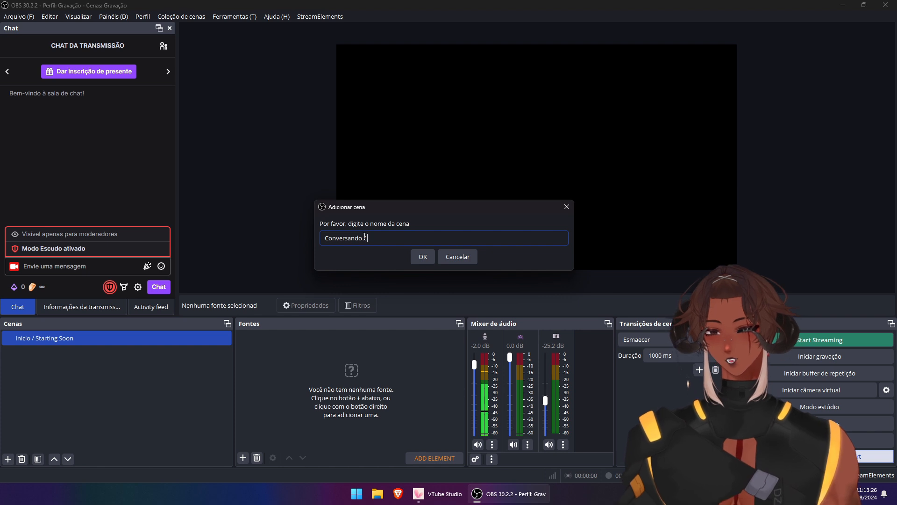
{"action": "key", "text": "Return"}
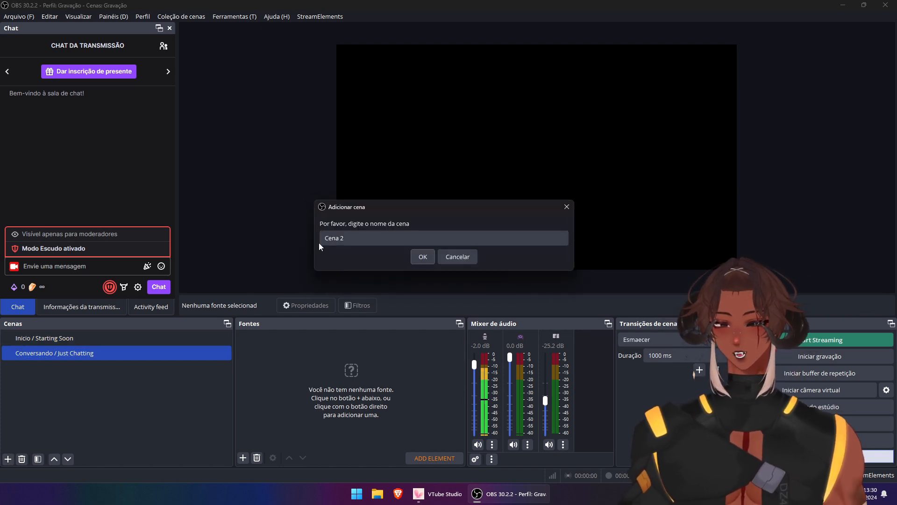
{"action": "left_click", "coordinate": [367, 236]}
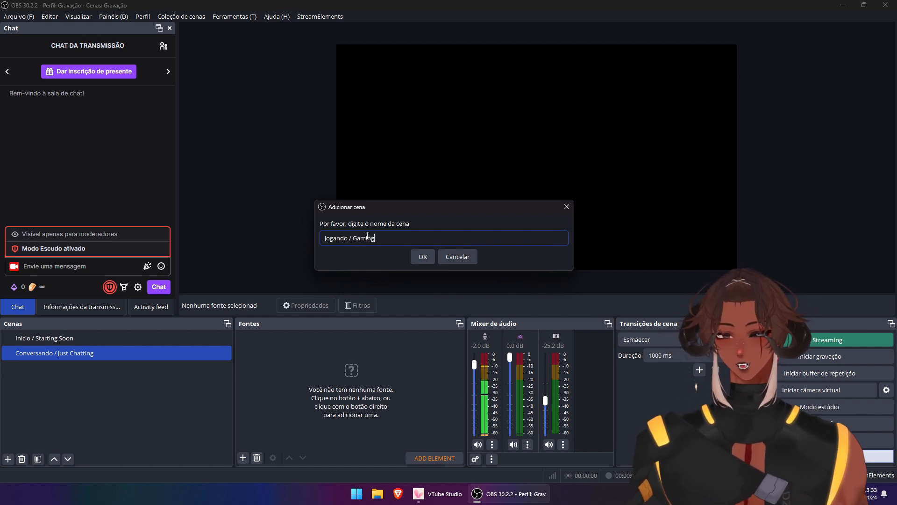
{"action": "type", "text": "Jogando / Gaming"}
{"action": "key", "text": "Return"}
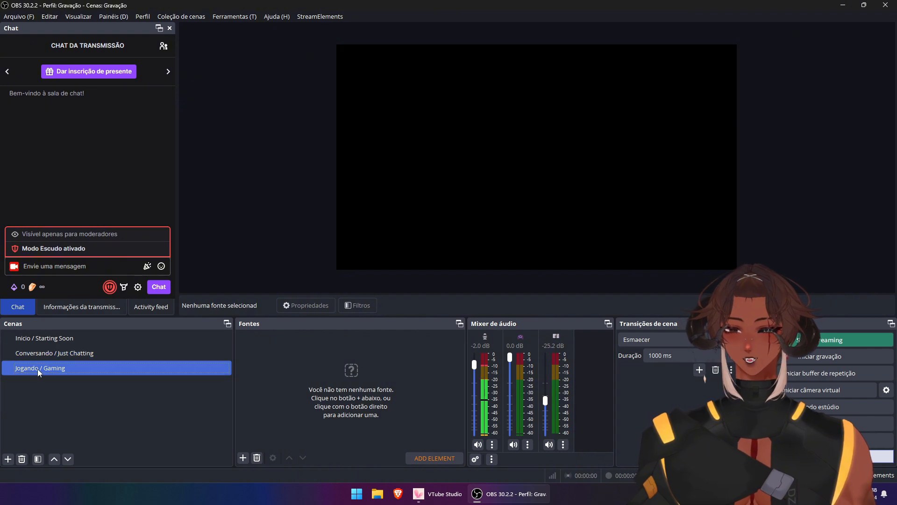
Switch through the three scenes and return to Inicio / Starting Soon
{"action": "left_click_drag", "start_coordinate": [0, 220], "coordinate": [0, 133]}
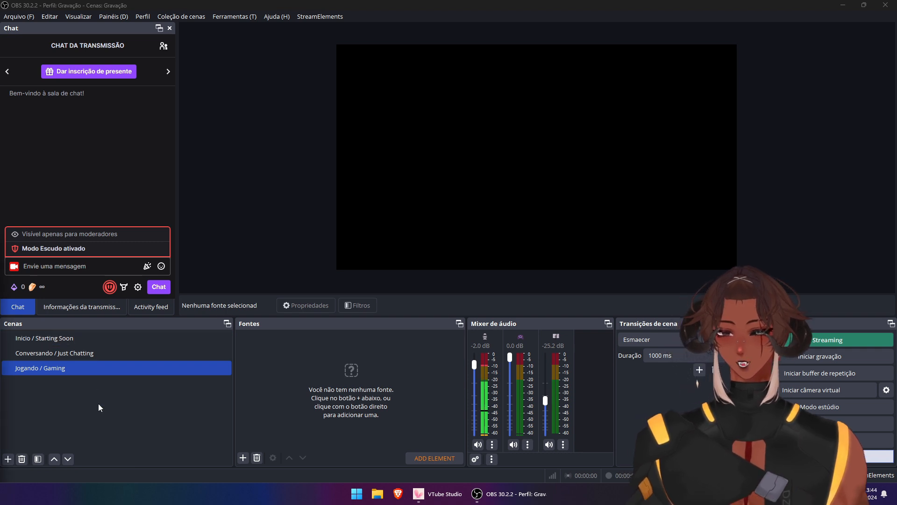
{"action": "left_click", "coordinate": [51, 353]}
{"action": "left_click", "coordinate": [47, 338]}
{"action": "left_click", "coordinate": [45, 372]}
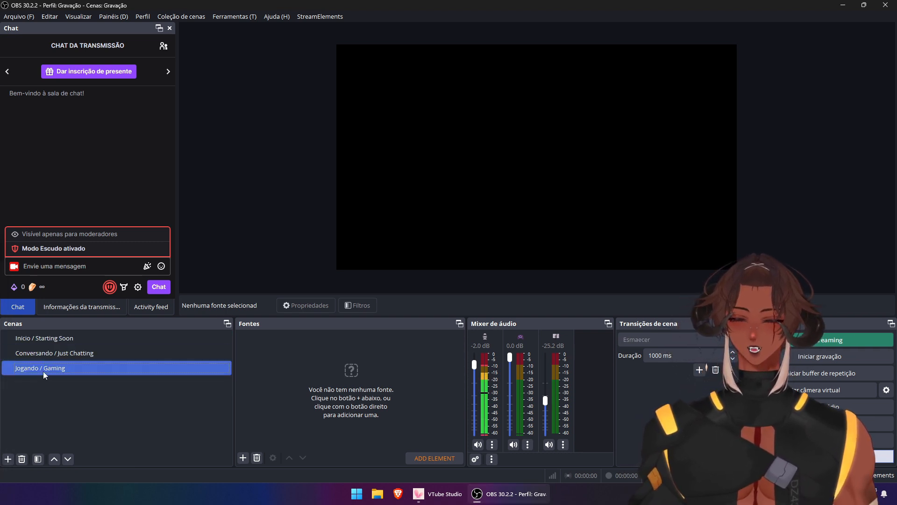
{"action": "left_click", "coordinate": [69, 338]}
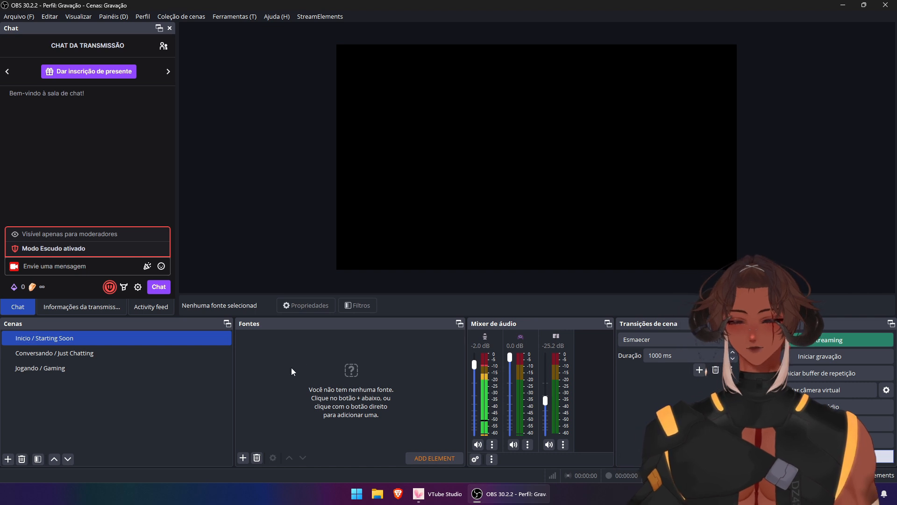
Add a Texto (GDI+) source named "Começando" to the Inicio / Starting Soon scene
{"action": "right_click", "coordinate": [275, 372]}
{"action": "left_click", "coordinate": [246, 447]}
{"action": "right_click", "coordinate": [271, 372]}
{"action": "mouse_move", "coordinate": [276, 377]}
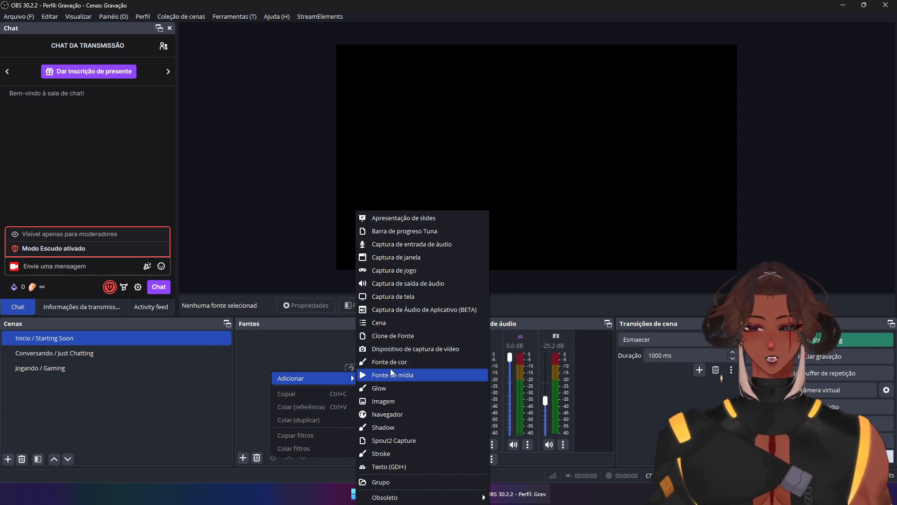
{"action": "left_click", "coordinate": [397, 468]}
{"action": "type", "text": "Começando"}
{"action": "key", "text": "Return"}
Set the source's text to "Já já começa essa budega" and scale it to sit centered in the preview
{"action": "left_click", "coordinate": [437, 276]}
{"action": "type", "text": "Já "}
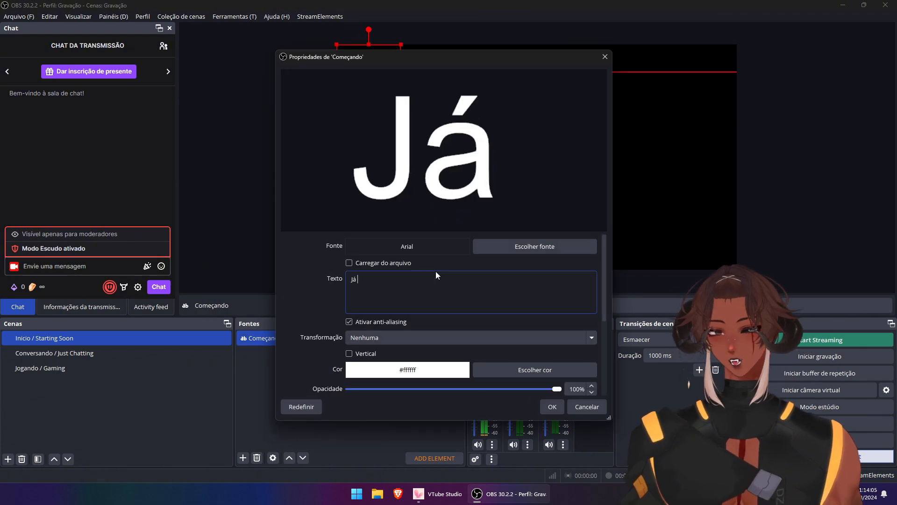
{"action": "type", "text": "já começa essa budega"}
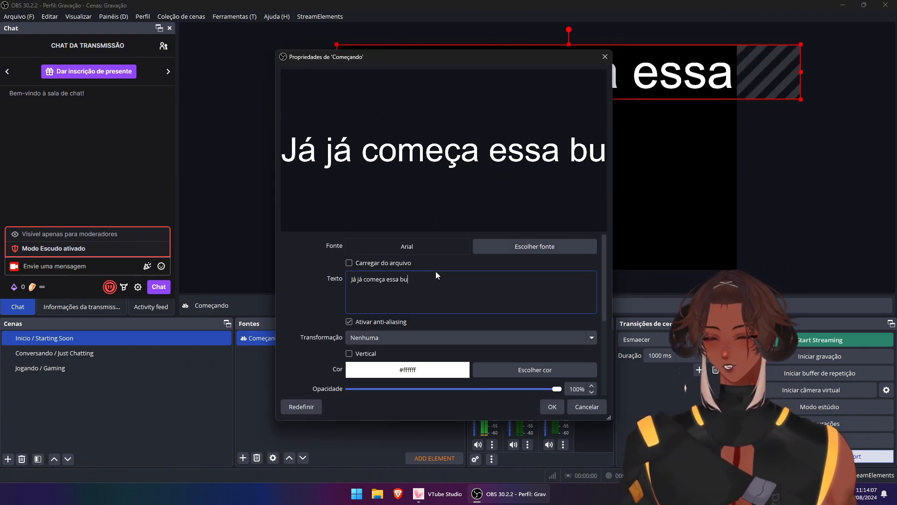
{"action": "left_click", "coordinate": [552, 407]}
{"action": "left_click_drag", "start_coordinate": [499, 57], "coordinate": [549, 155]}
{"action": "left_click", "coordinate": [300, 396]}
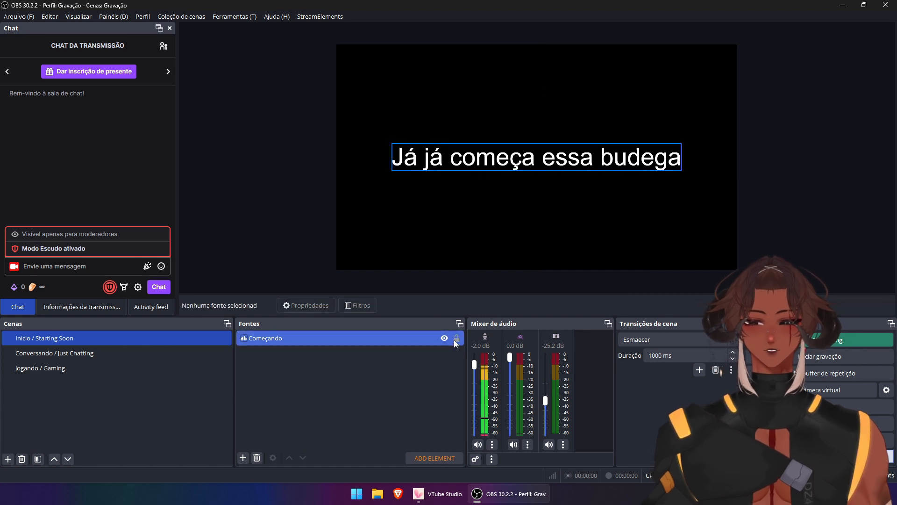
Add an image source named "Imagem de Fundo" using Banner Clips.png and place it below the Começando text in the source order
{"action": "right_click", "coordinate": [295, 384]}
{"action": "mouse_move", "coordinate": [305, 391]}
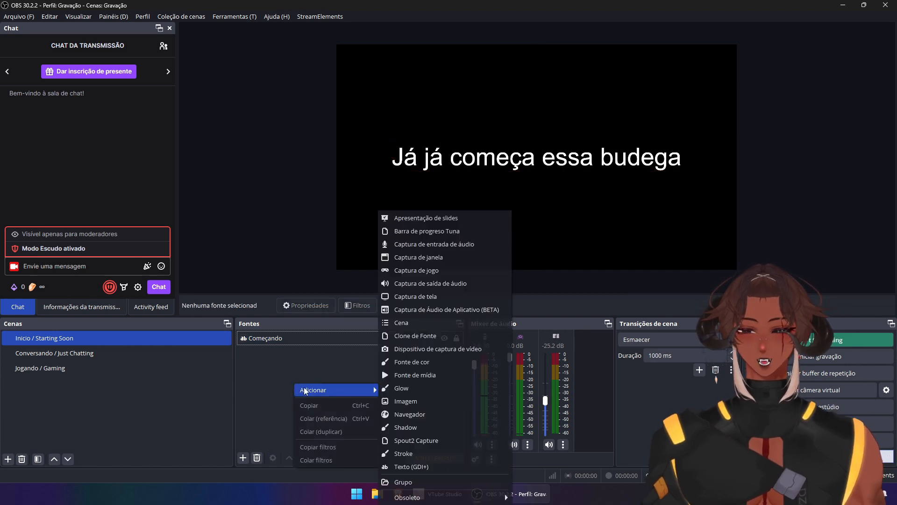
{"action": "left_click", "coordinate": [403, 403]}
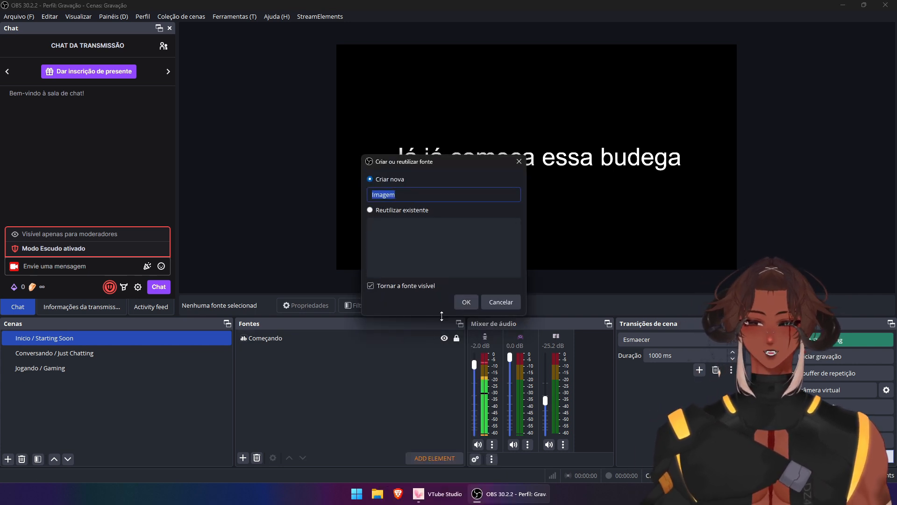
{"action": "type", "text": "Imagem de Fundo"}
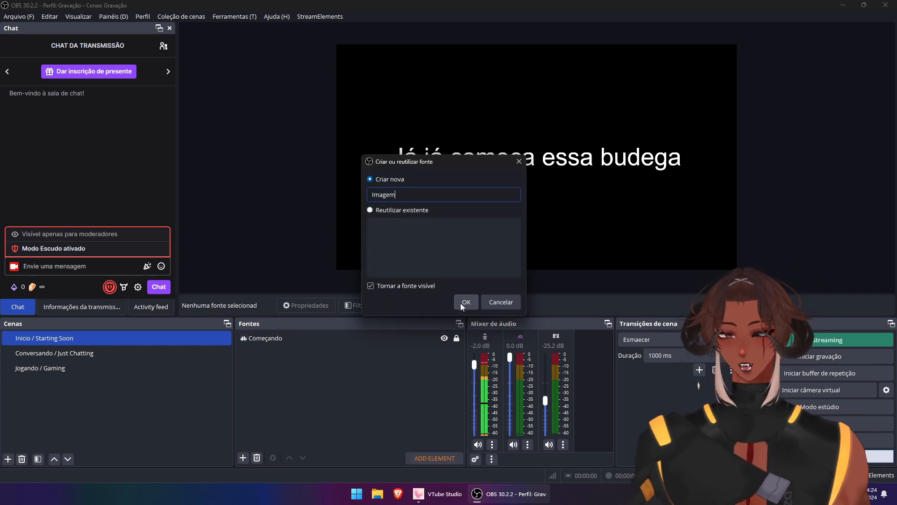
{"action": "left_click", "coordinate": [461, 303]}
{"action": "left_click", "coordinate": [578, 243]}
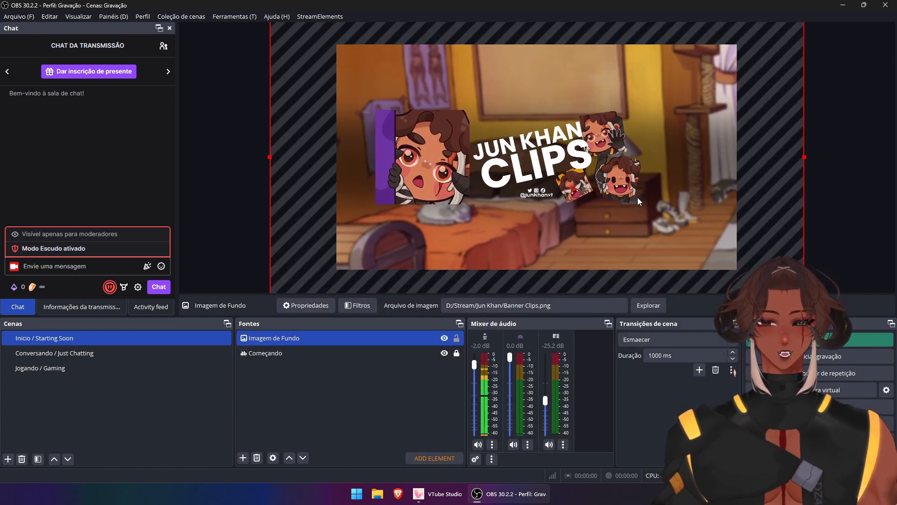
{"action": "left_click_drag", "start_coordinate": [319, 337], "coordinate": [380, 382]}
Hide and show the Imagem de Fundo and Começando sources in turn, leaving both visible
{"action": "left_click", "coordinate": [445, 354]}
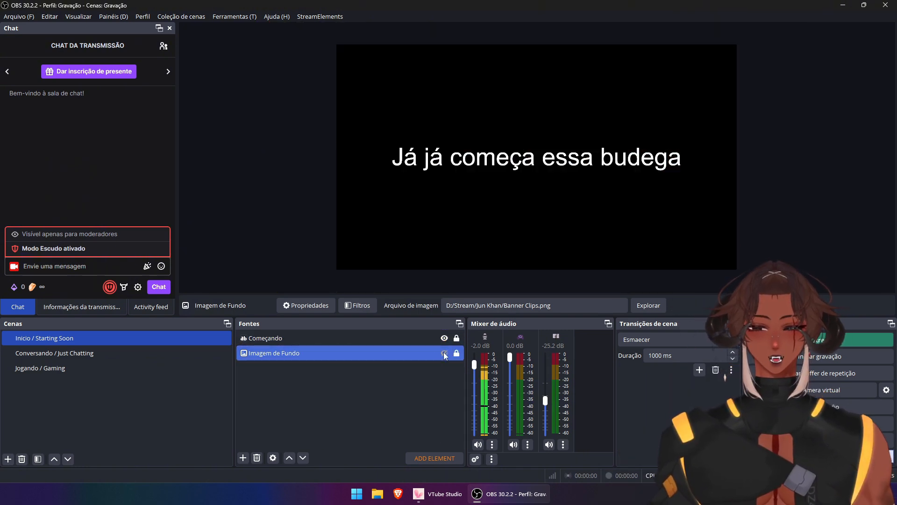
{"action": "left_click", "coordinate": [444, 353]}
{"action": "left_click", "coordinate": [414, 338]}
{"action": "left_click", "coordinate": [445, 338]}
{"action": "left_click", "coordinate": [365, 353]}
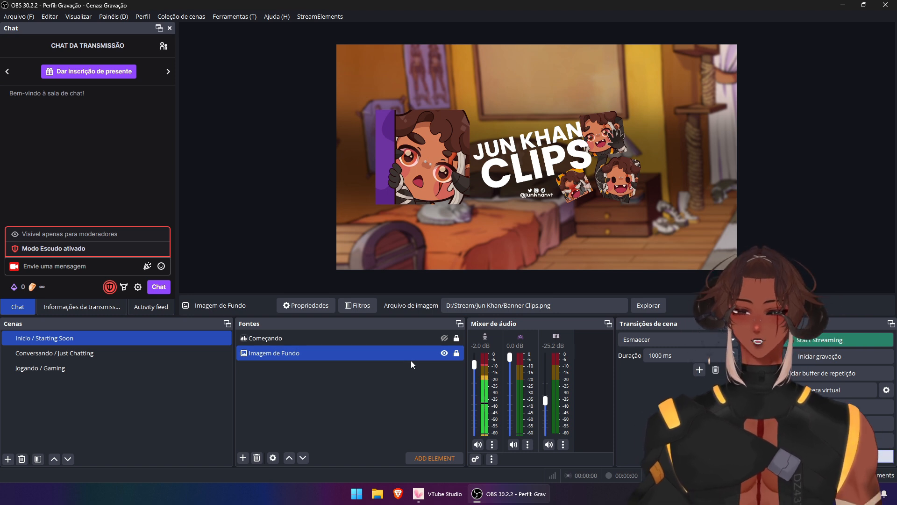
{"action": "left_click", "coordinate": [420, 338]}
{"action": "left_click", "coordinate": [443, 338]}
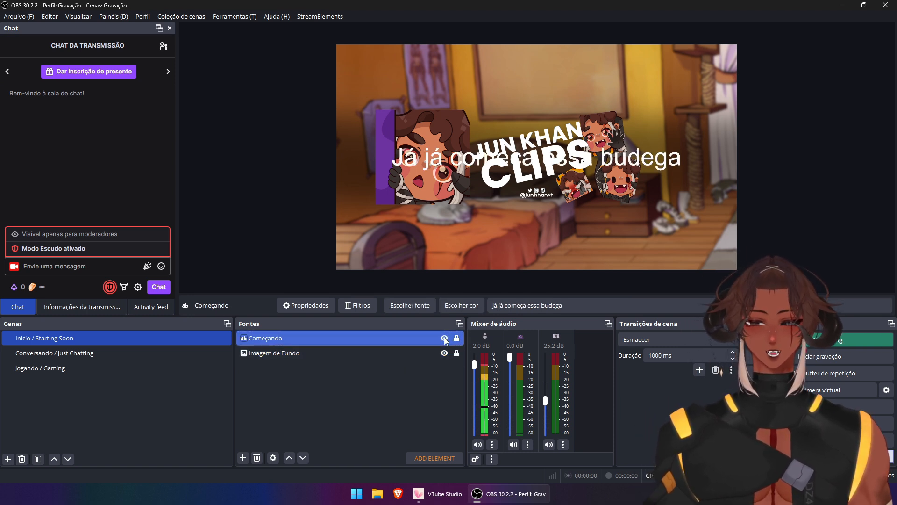
{"action": "left_click", "coordinate": [444, 337]}
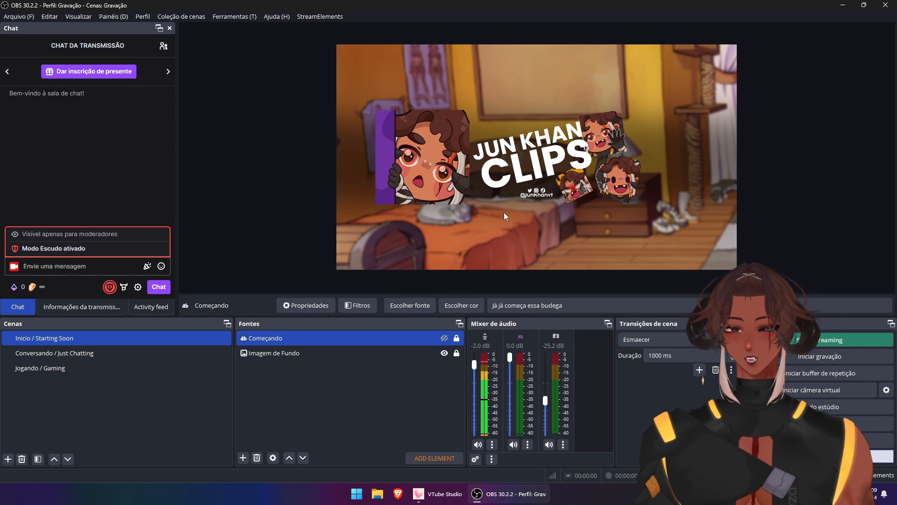
{"action": "left_click", "coordinate": [444, 338]}
Unlock the Começando text, move it above the banner logo in black, and lock it again
{"action": "left_click", "coordinate": [457, 338]}
{"action": "left_click", "coordinate": [360, 406]}
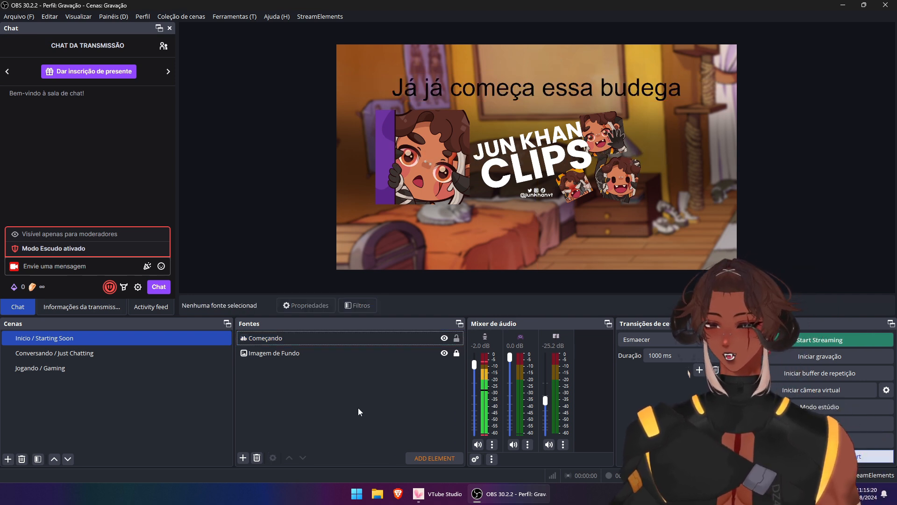
{"action": "left_click", "coordinate": [412, 352]}
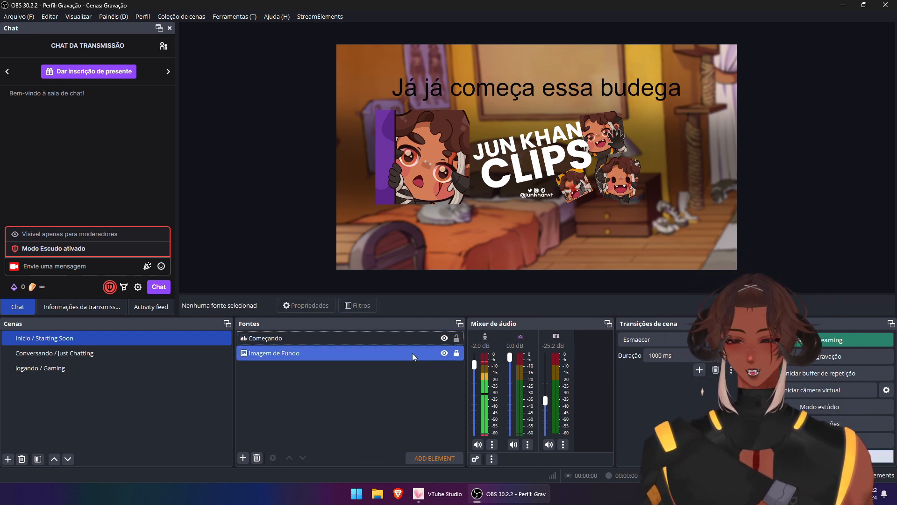
{"action": "left_click", "coordinate": [457, 338]}
{"action": "left_click", "coordinate": [338, 382]}
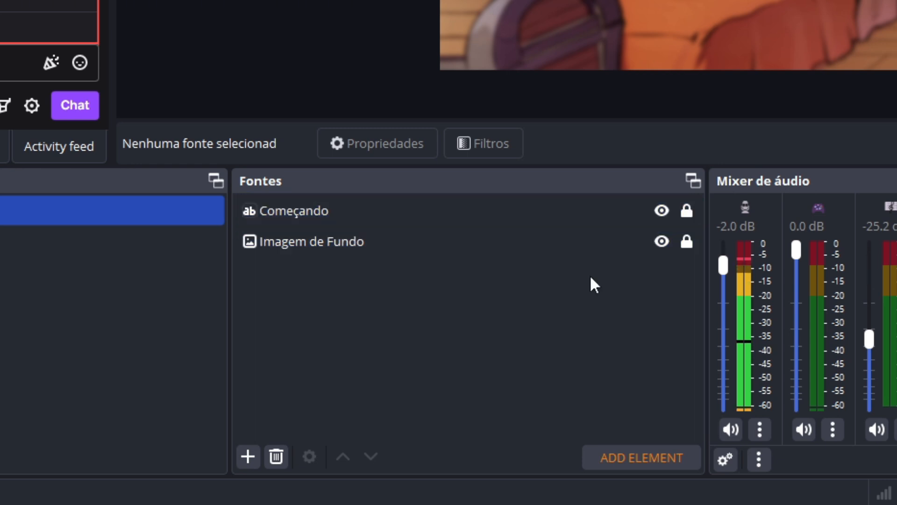
Check the locks on both sources by trying to select and move them in the preview
{"action": "left_click", "coordinate": [696, 240]}
{"action": "left_click", "coordinate": [685, 216]}
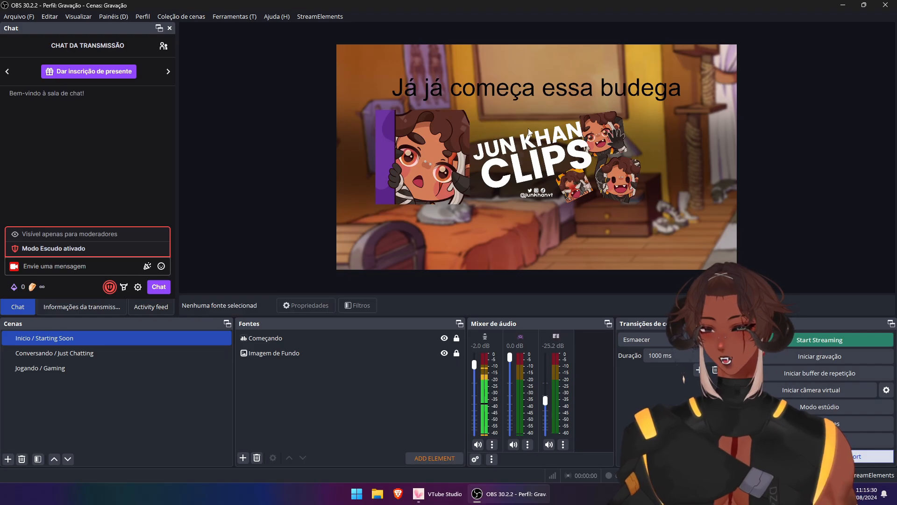
{"action": "left_click_drag", "start_coordinate": [449, 91], "coordinate": [640, 206]}
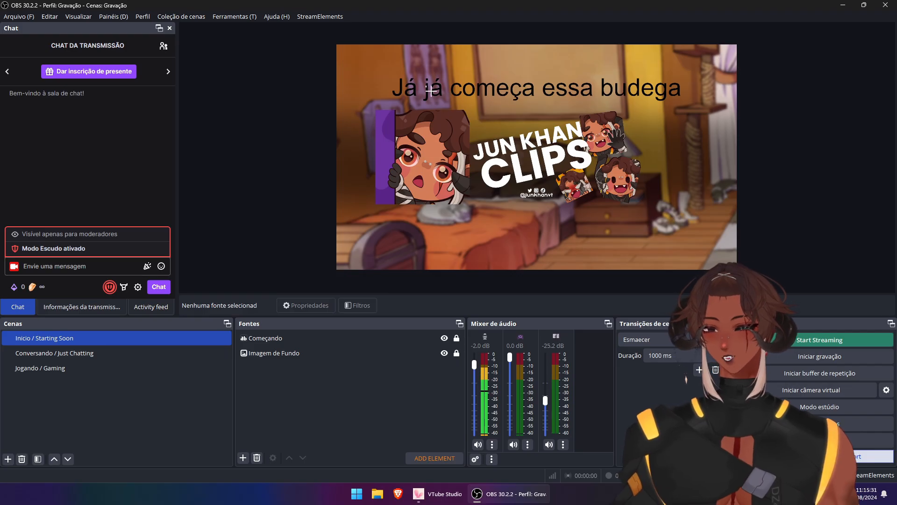
{"action": "left_click_drag", "start_coordinate": [371, 59], "coordinate": [496, 129]}
{"action": "left_click_drag", "start_coordinate": [372, 89], "coordinate": [521, 156]}
Add an image source named "Imagem de Fundo Conversando" to the Conversando / Just Chatting scene, using quarto do jun 3.png
{"action": "left_click", "coordinate": [186, 357]}
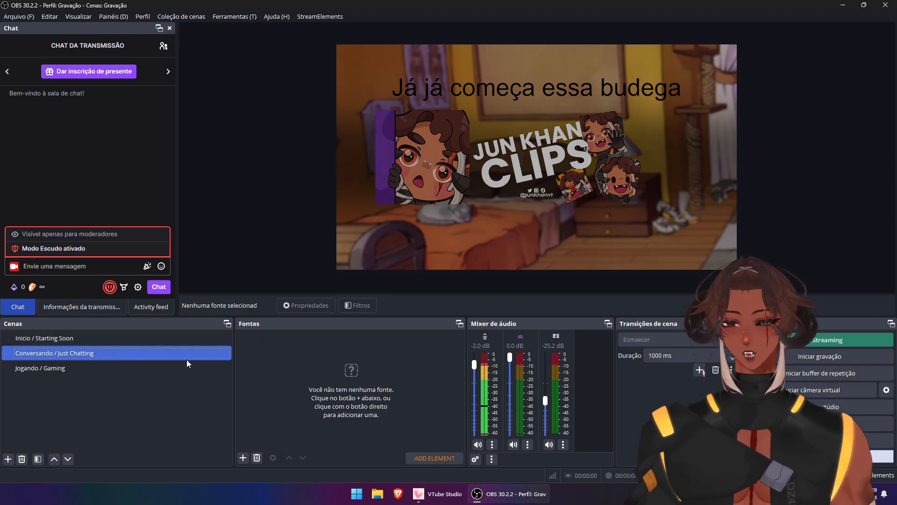
{"action": "right_click", "coordinate": [328, 380]}
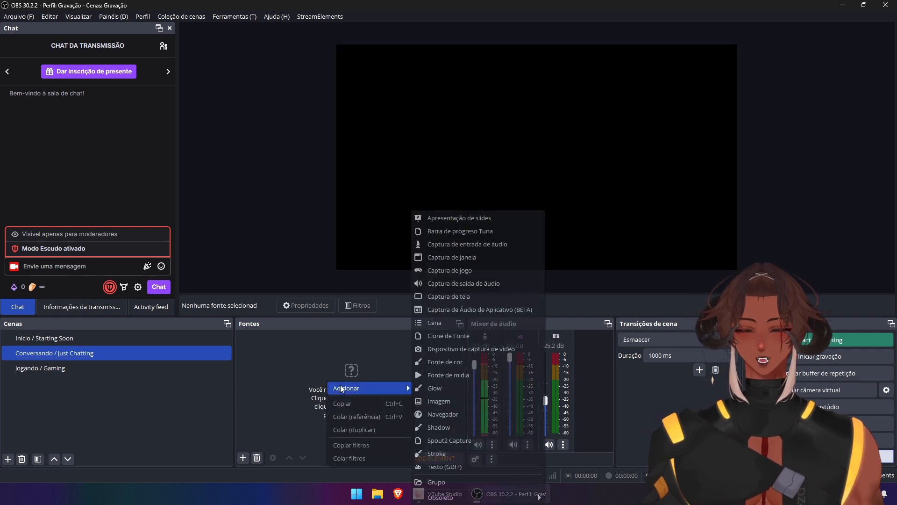
{"action": "left_click", "coordinate": [304, 377]}
{"action": "right_click", "coordinate": [304, 378]}
{"action": "mouse_move", "coordinate": [313, 382]}
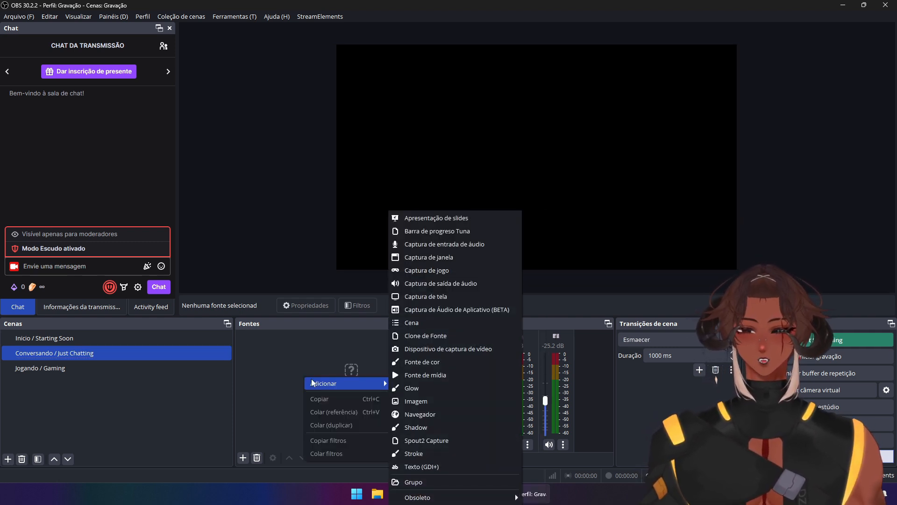
{"action": "left_click", "coordinate": [416, 401]}
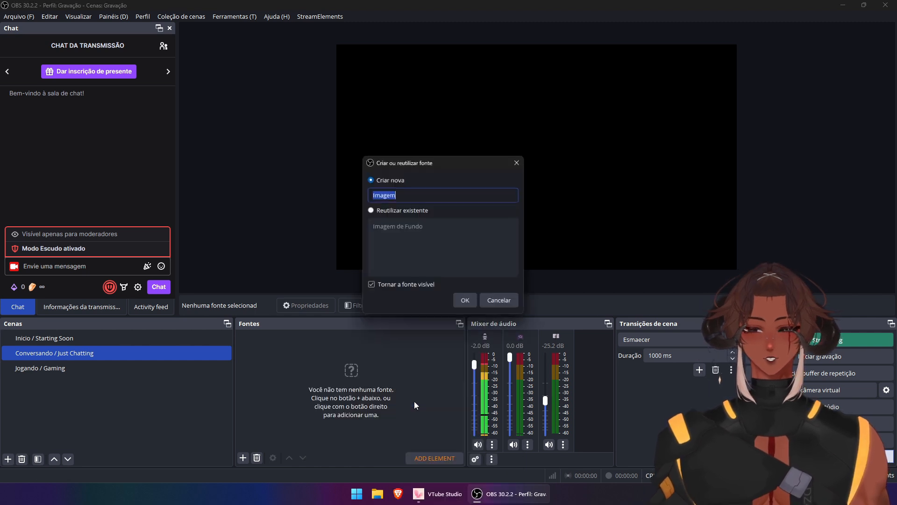
{"action": "key", "text": "End"}
{"action": "type", "text": "de Fundo Conversando"}
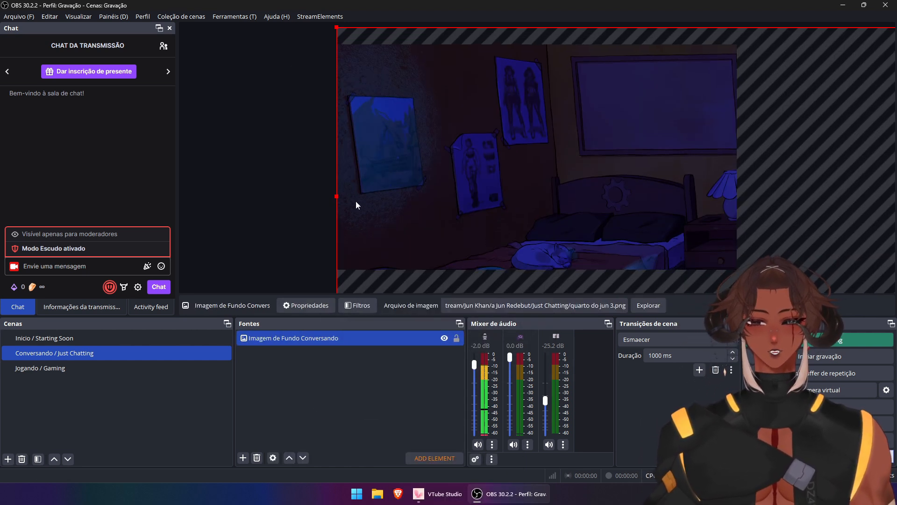
Scale and position the bedroom background image so it covers the whole canvas, and lock it
{"action": "left_click_drag", "start_coordinate": [333, 192], "coordinate": [336, 167]}
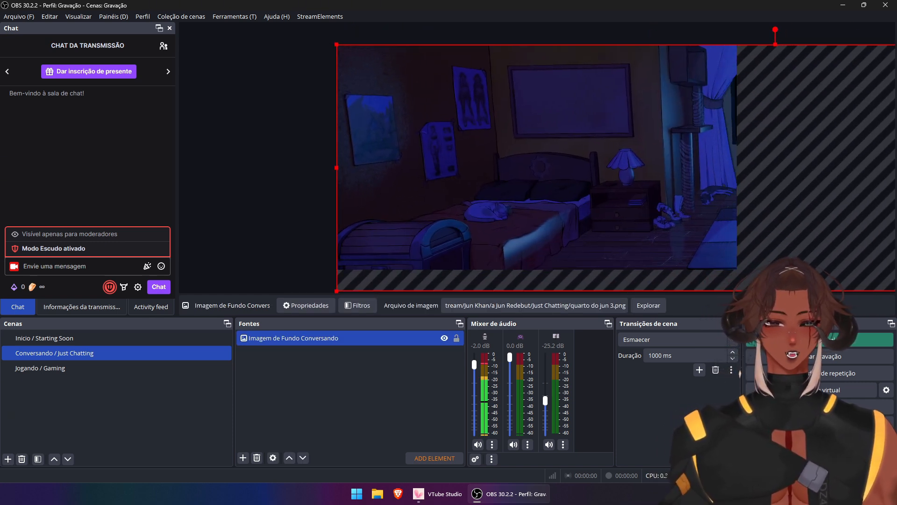
{"action": "left_click_drag", "start_coordinate": [775, 291], "coordinate": [750, 364]}
{"action": "left_click_drag", "start_coordinate": [611, 218], "coordinate": [608, 172]}
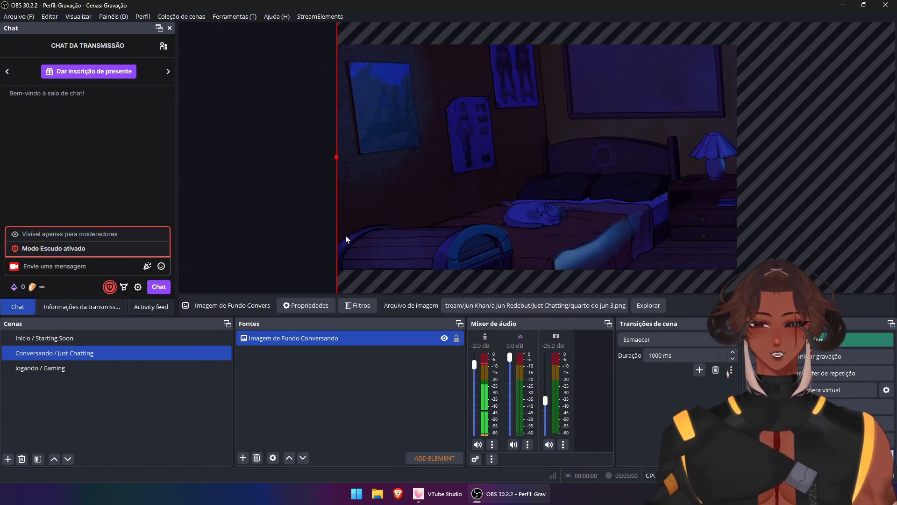
{"action": "left_click", "coordinate": [439, 364]}
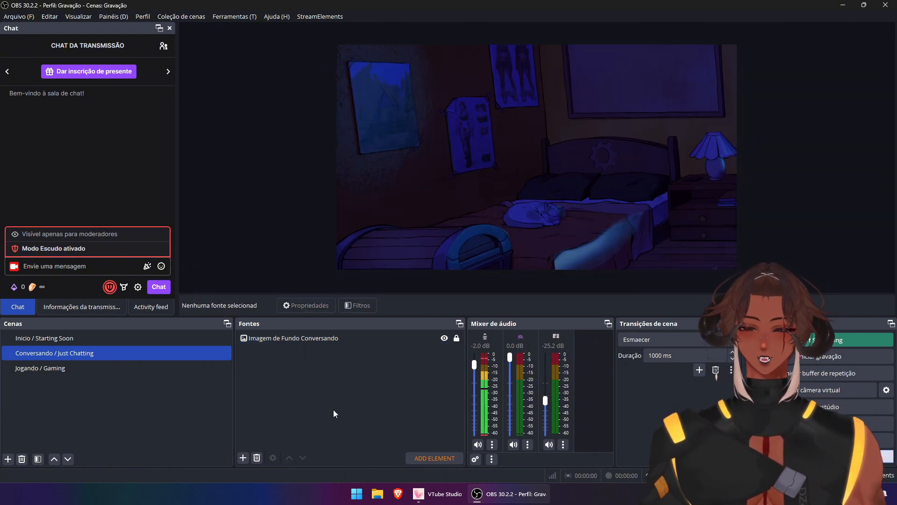
{"action": "left_click", "coordinate": [243, 458]}
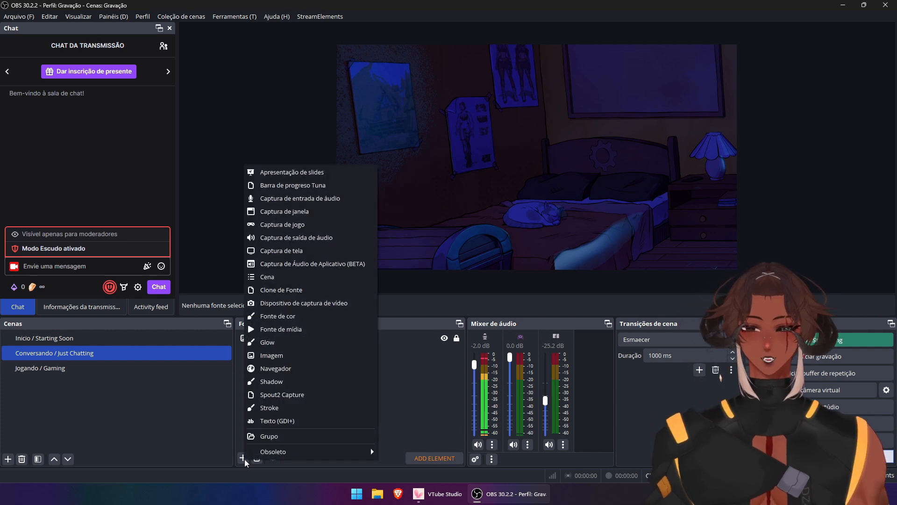
{"action": "left_click", "coordinate": [281, 355]}
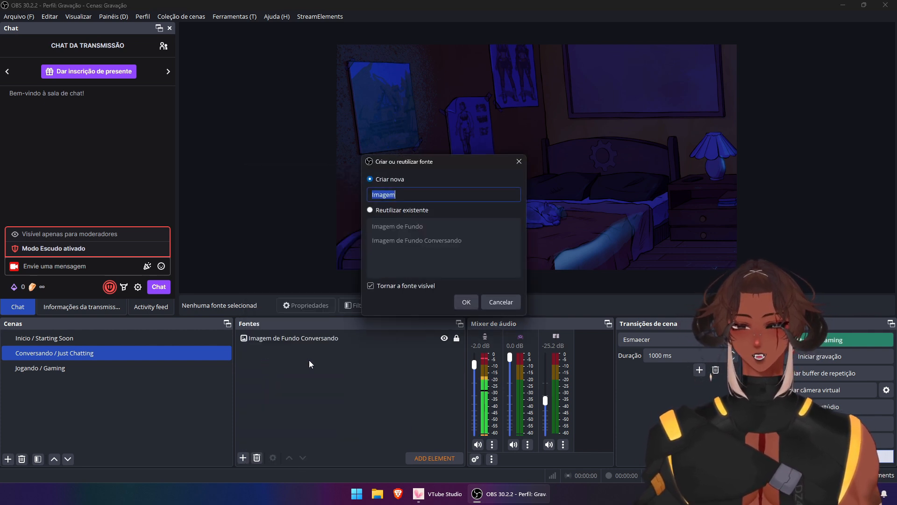
{"action": "left_click", "coordinate": [505, 302]}
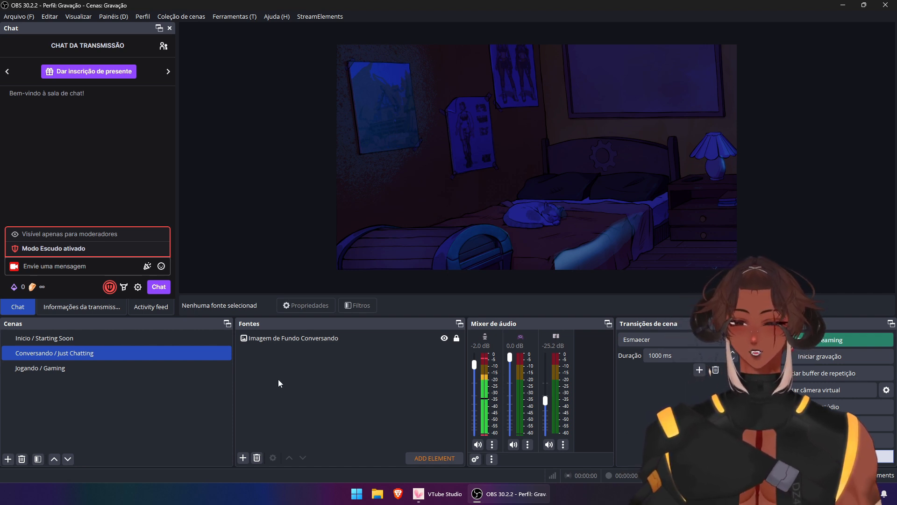
Rename the Imagem de Fundo Conversando source as "Just Chatting / Imagem: Quarto de Fundo"
{"action": "left_click", "coordinate": [275, 339]}
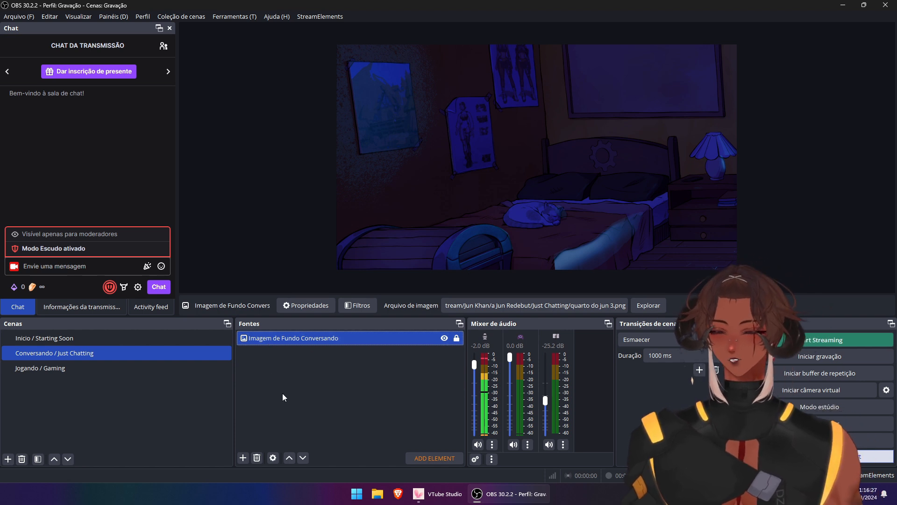
{"action": "left_click", "coordinate": [302, 363]}
{"action": "left_click", "coordinate": [264, 340]}
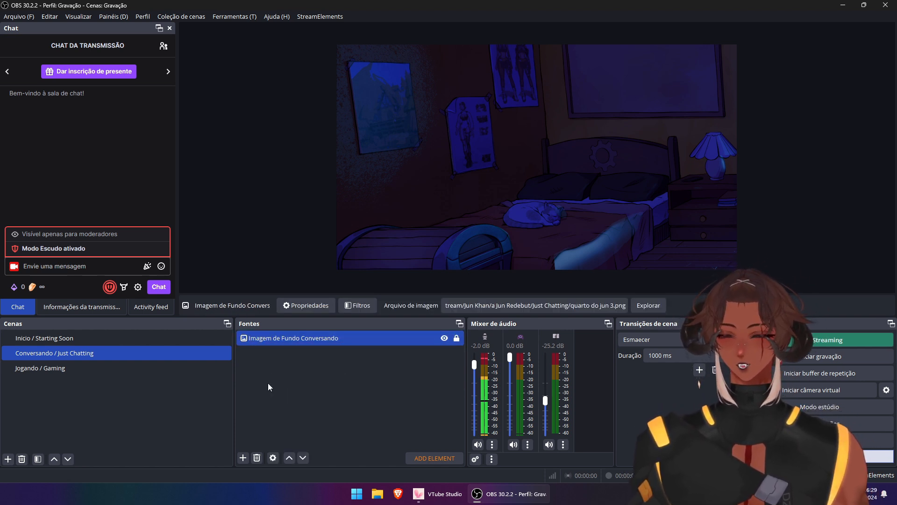
{"action": "key", "text": "F2"}
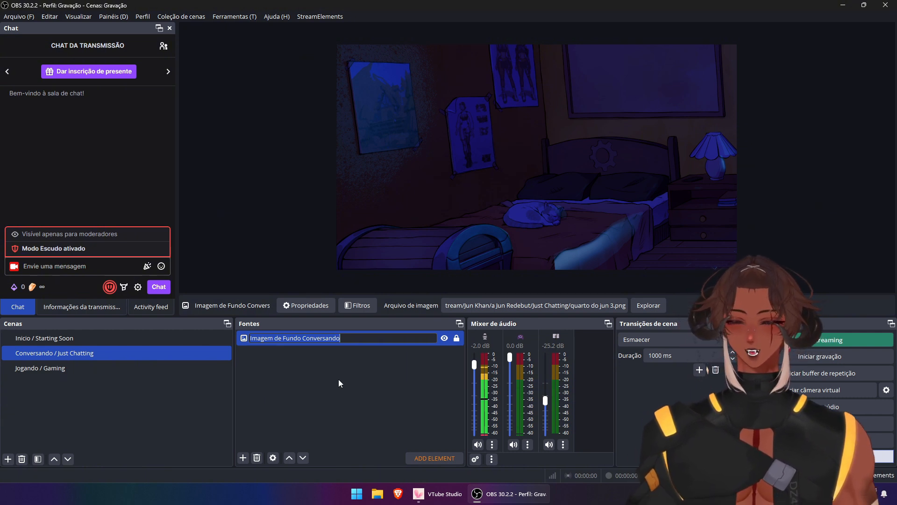
{"action": "type", "text": "Just Chatting /"}
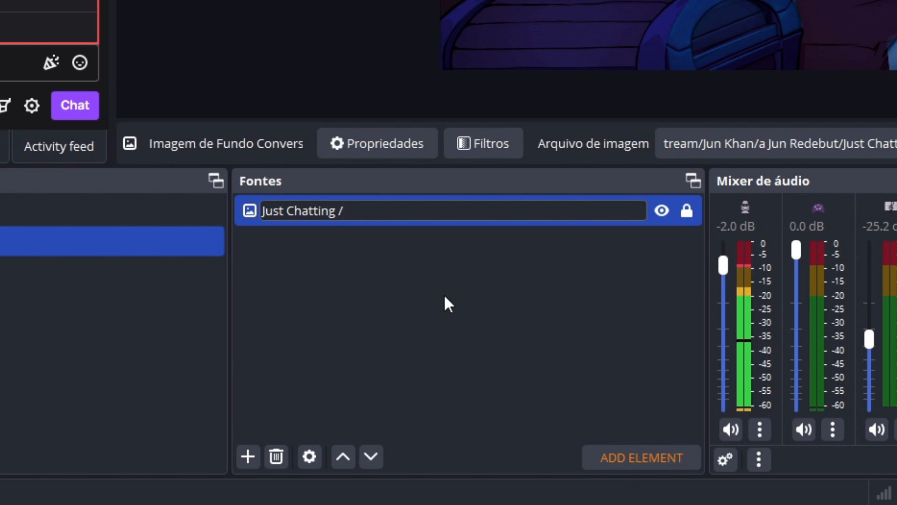
{"action": "type", "text": " Imagem: "}
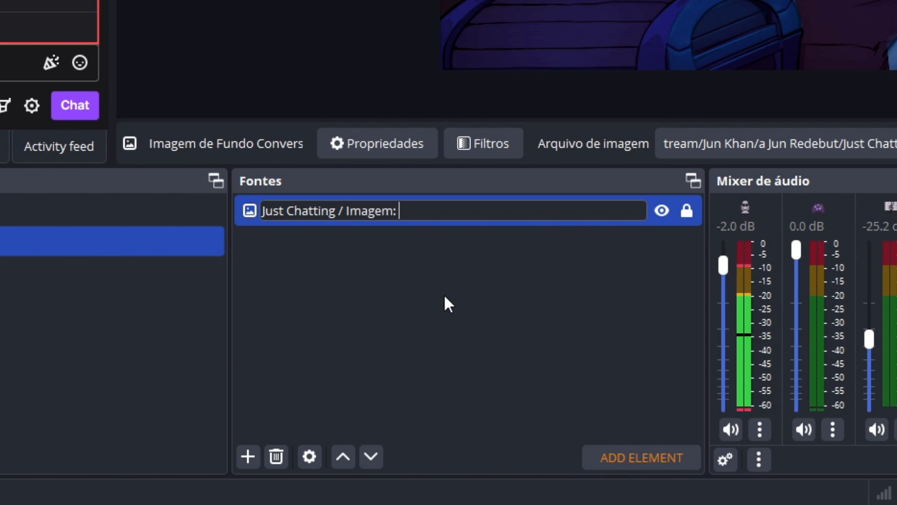
{"action": "type", "text": "Quarto de Fundo"}
{"action": "left_click", "coordinate": [409, 229]}
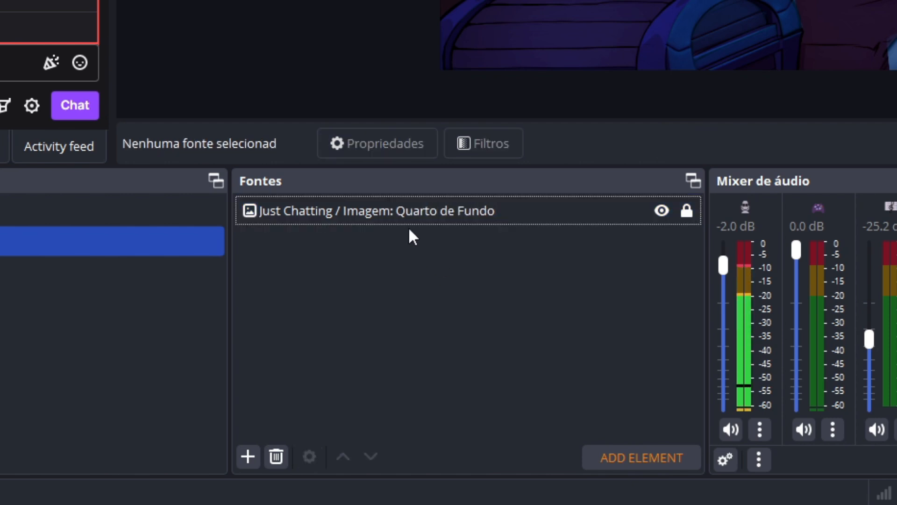
{"action": "left_click", "coordinate": [360, 222]}
{"action": "right_click", "coordinate": [377, 284]}
{"action": "mouse_move", "coordinate": [433, 293]}
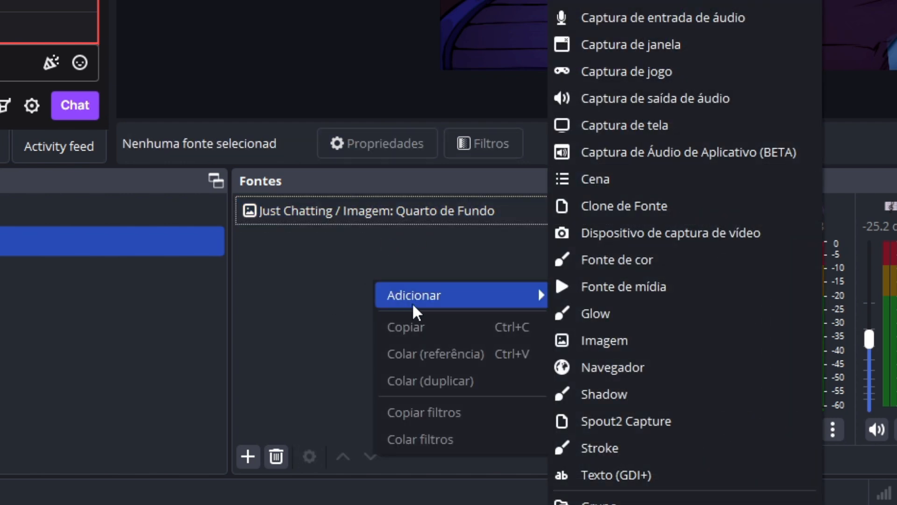
{"action": "left_click", "coordinate": [604, 340]}
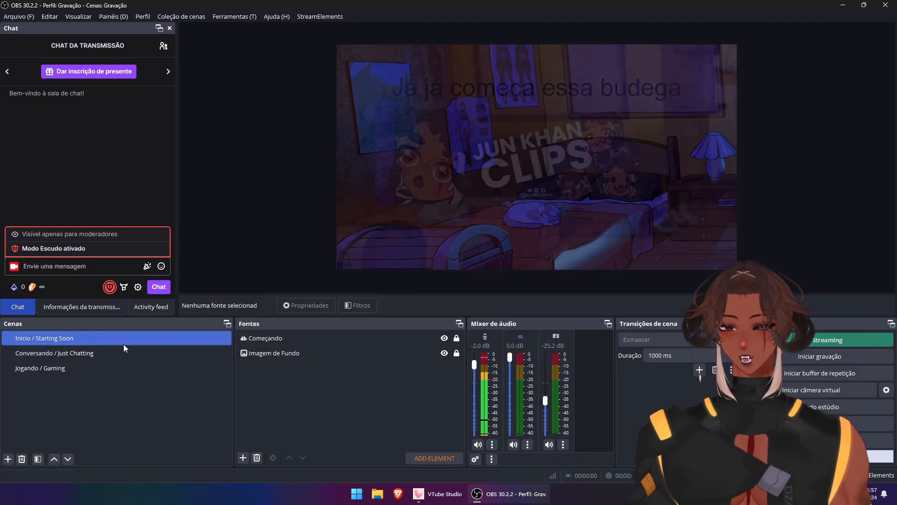
Rename the Imagem de Fundo source in the Inicio / Starting Soon scene as "Starting Soon / Imagem: Fundo"
{"action": "left_click", "coordinate": [273, 353]}
{"action": "left_click", "coordinate": [273, 354]}
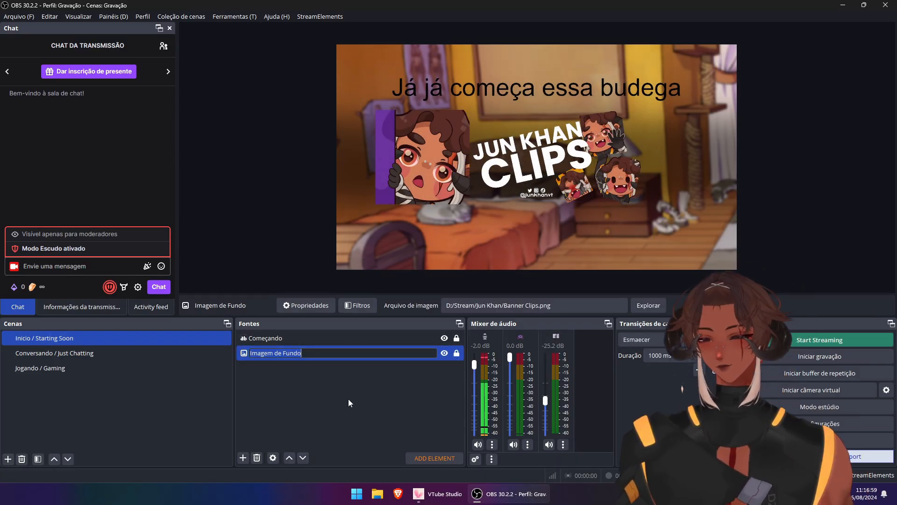
{"action": "type", "text": "Starting So"}
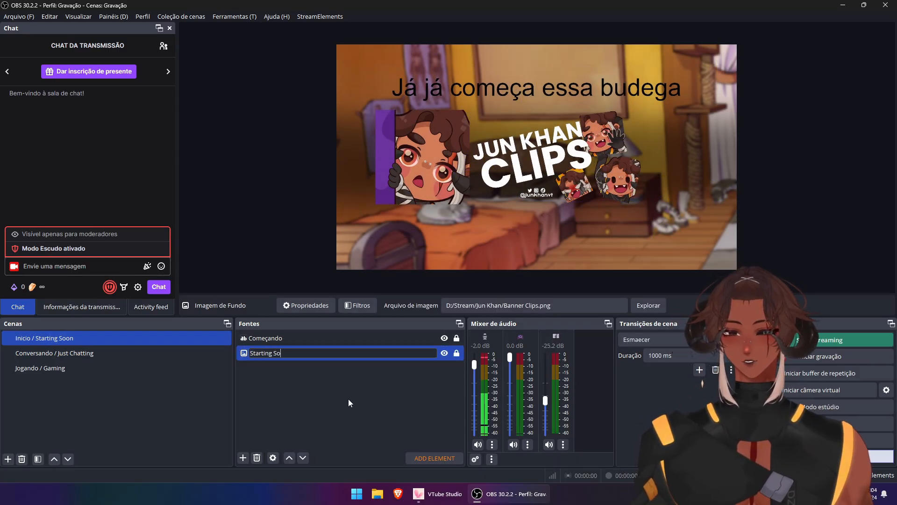
{"action": "type", "text": "on / Imagem: Fundo"}
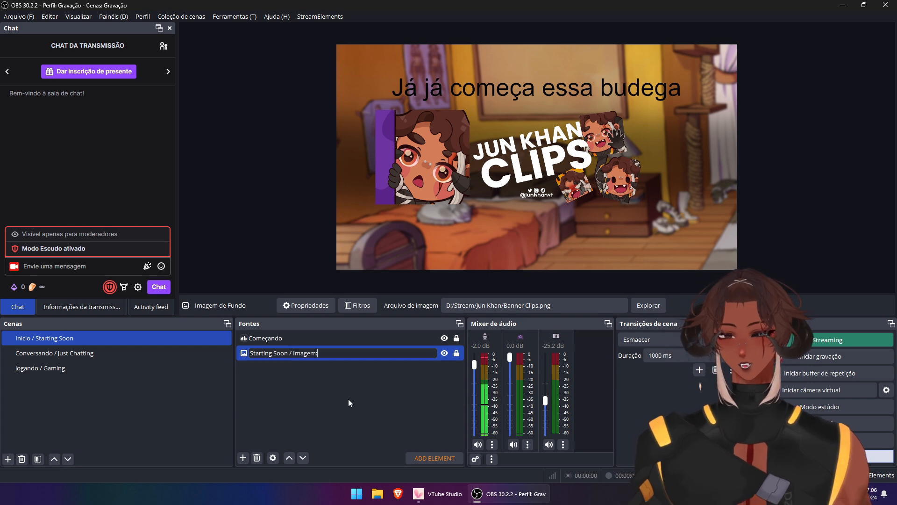
{"action": "key", "text": "Return"}
{"action": "right_click", "coordinate": [348, 400]}
{"action": "mouse_move", "coordinate": [350, 402]}
{"action": "left_click", "coordinate": [449, 399]}
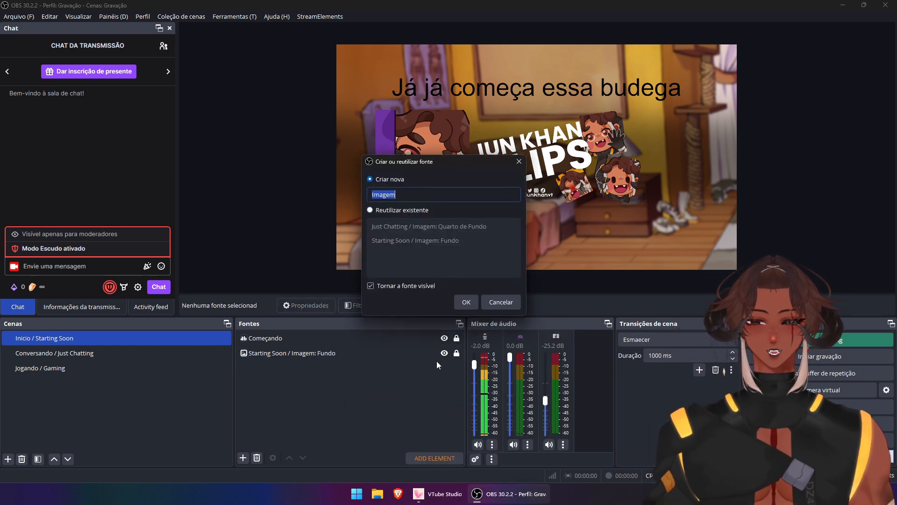
{"action": "key", "text": "Escape"}
Return to the Conversando / Just Chatting scene and look through the source types that can be added
{"action": "left_click", "coordinate": [187, 354]}
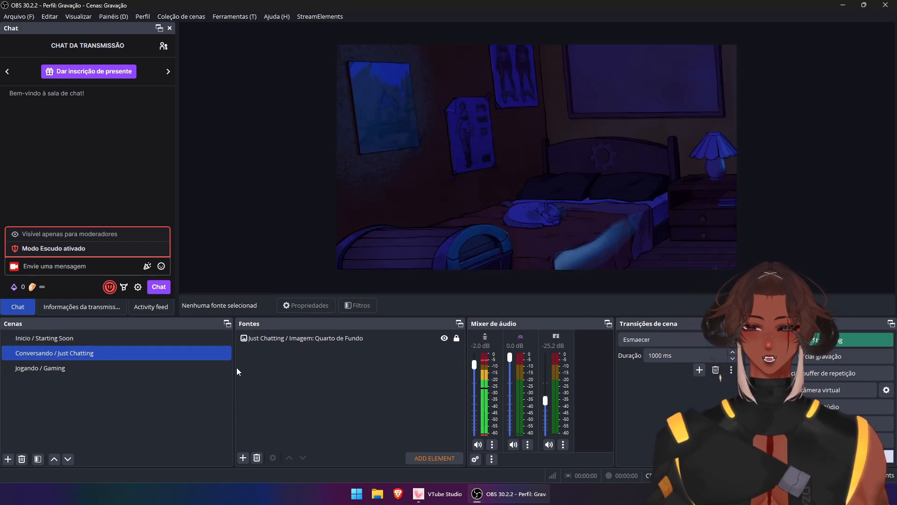
{"action": "right_click", "coordinate": [313, 363]}
{"action": "left_click", "coordinate": [345, 361]}
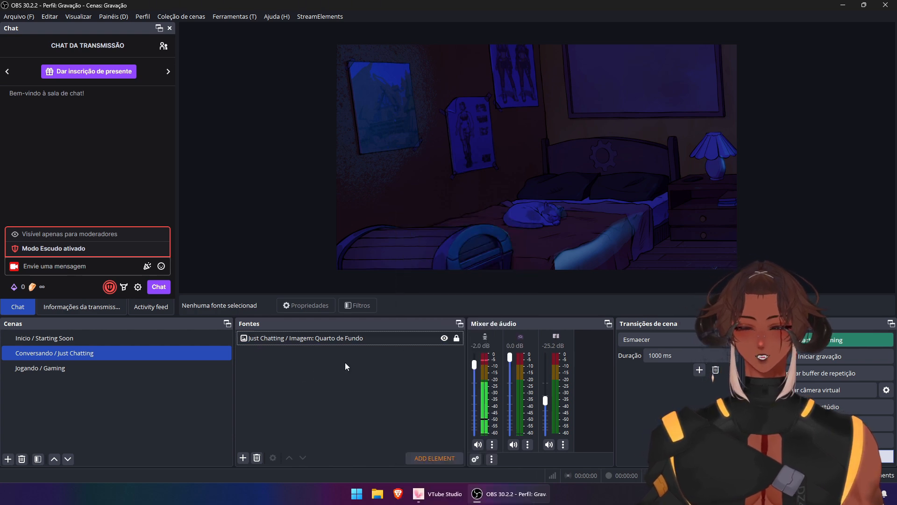
{"action": "right_click", "coordinate": [305, 371]}
{"action": "mouse_move", "coordinate": [324, 378]}
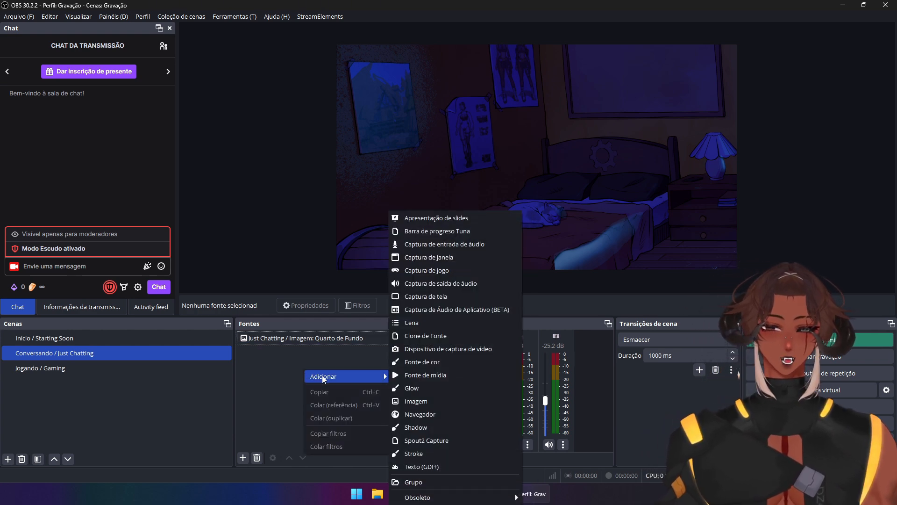
{"action": "left_click", "coordinate": [281, 375]}
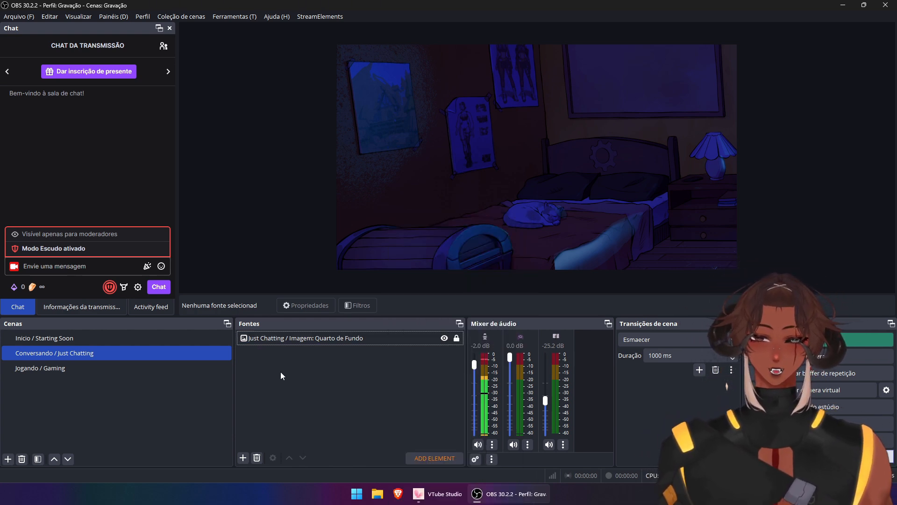
Switch to the Brave browser, open the BotRix site, log in with Twitch and dismiss the BotRix Premium offer
{"action": "left_click", "coordinate": [396, 494]}
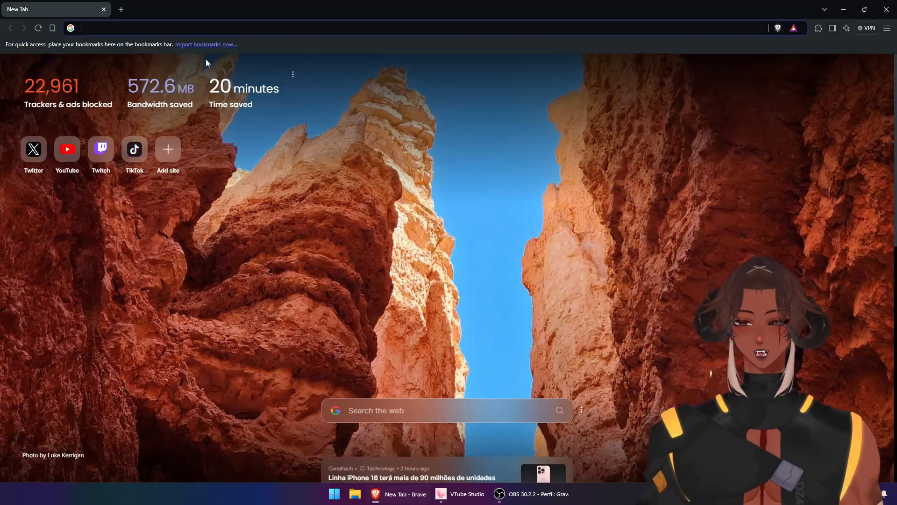
{"action": "type", "text": "bot"}
{"action": "key", "text": "Return"}
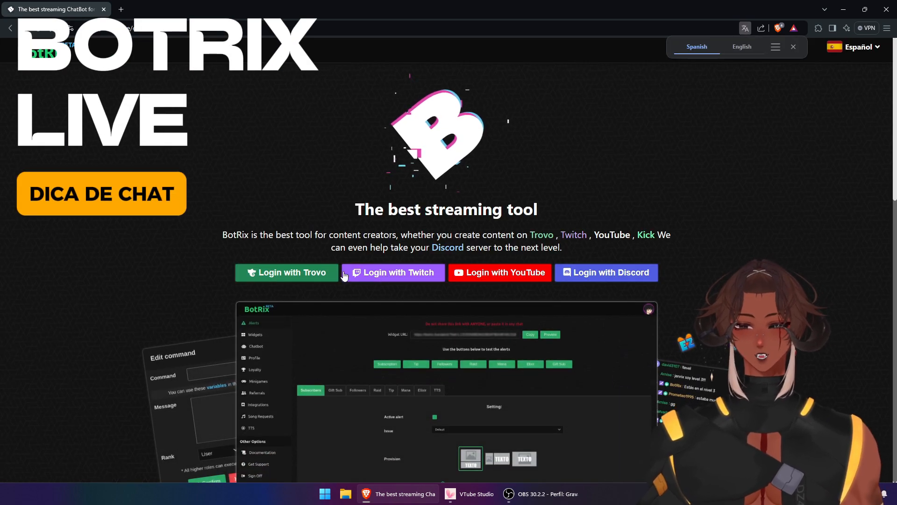
{"action": "left_click", "coordinate": [439, 276]}
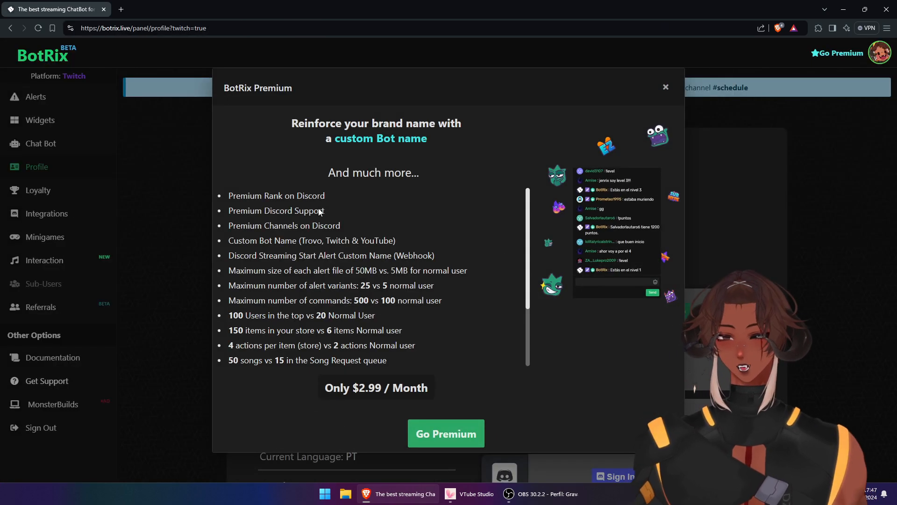
{"action": "left_click", "coordinate": [664, 86]}
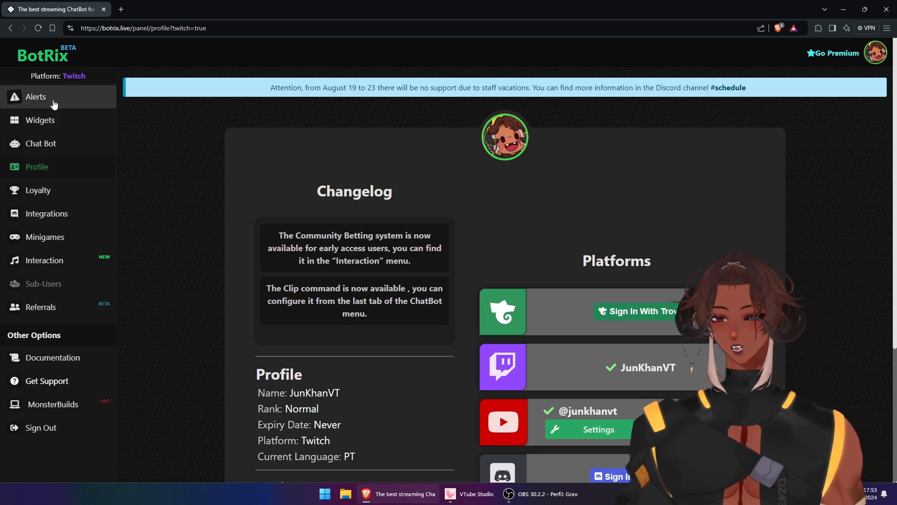
Open the BotRix chat widget settings and turn off every platform except Twitch and YouTube
{"action": "left_click", "coordinate": [38, 120]}
{"action": "left_click", "coordinate": [511, 340]}
{"action": "scroll", "coordinate": [387, 322], "scroll_direction": "down", "scroll_amount": 2}
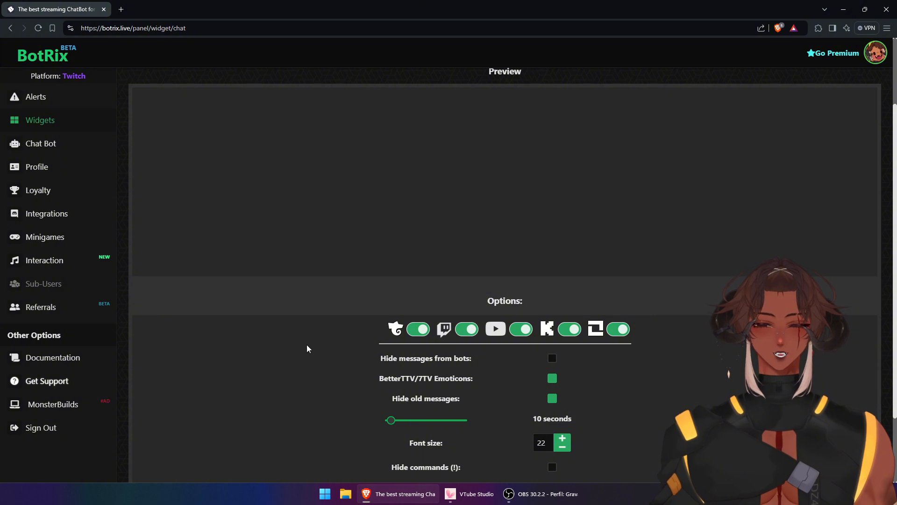
{"action": "left_click", "coordinate": [418, 329]}
{"action": "left_click", "coordinate": [570, 329]}
{"action": "left_click", "coordinate": [618, 329]}
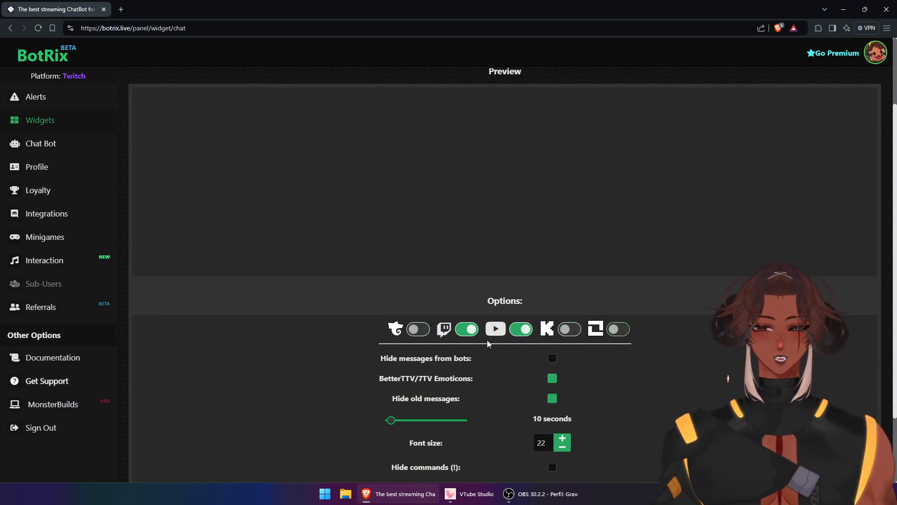
Set the chat widget's design to Side and copy the widget URL
{"action": "scroll", "coordinate": [281, 327], "scroll_direction": "down", "scroll_amount": 2}
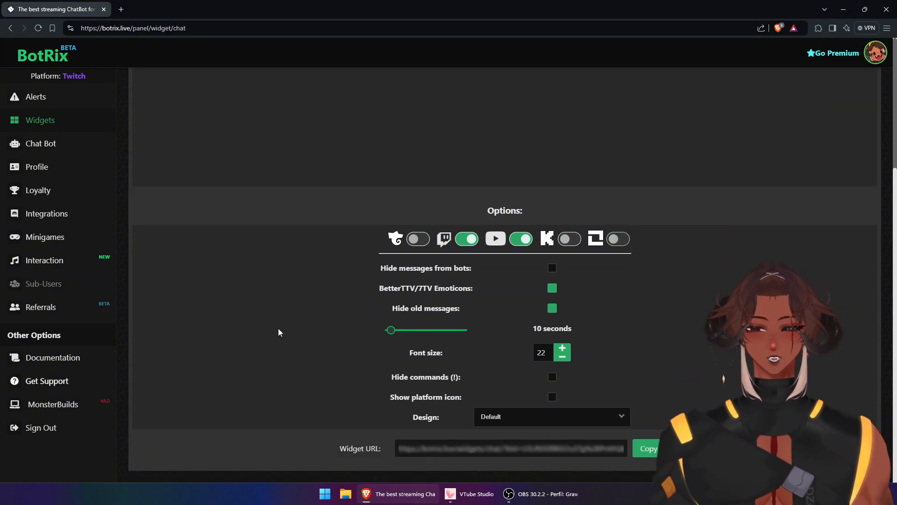
{"action": "left_click", "coordinate": [514, 417]}
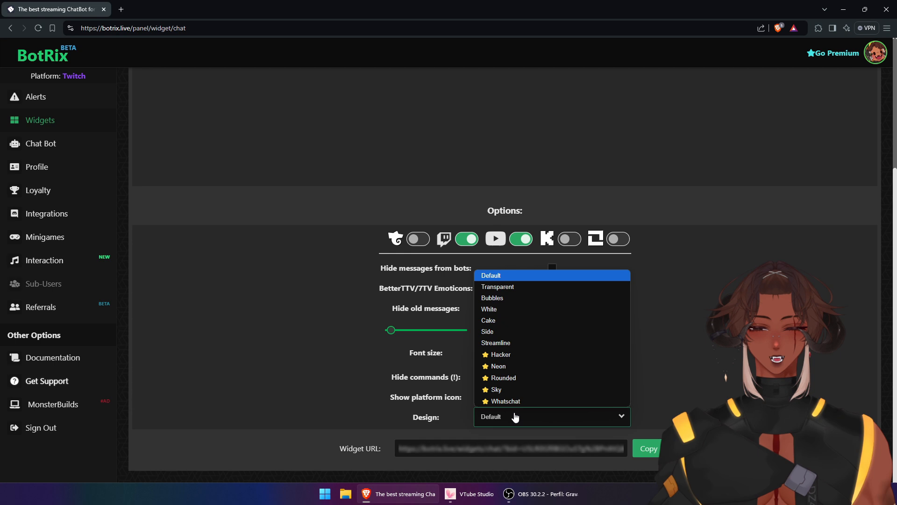
{"action": "left_click", "coordinate": [514, 331]}
{"action": "scroll", "coordinate": [520, 189], "scroll_direction": "up", "scroll_amount": 2}
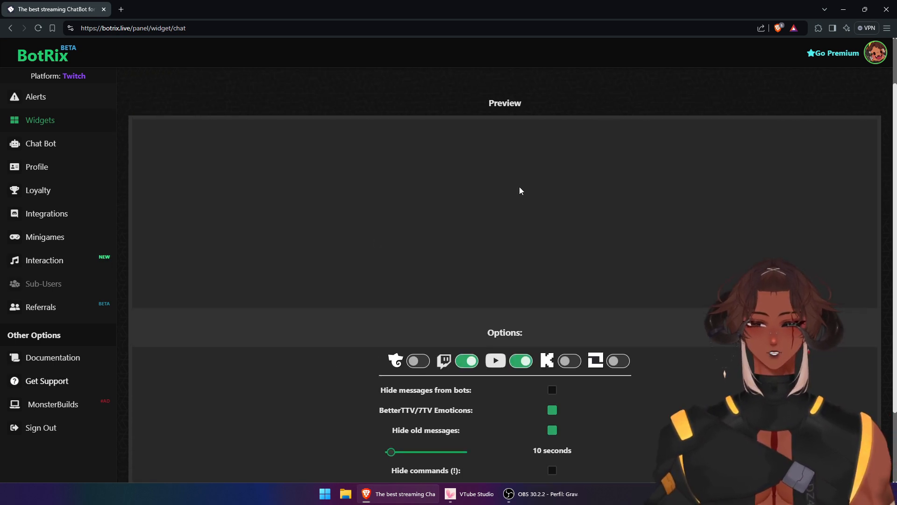
{"action": "scroll", "coordinate": [481, 257], "scroll_direction": "down", "scroll_amount": 2}
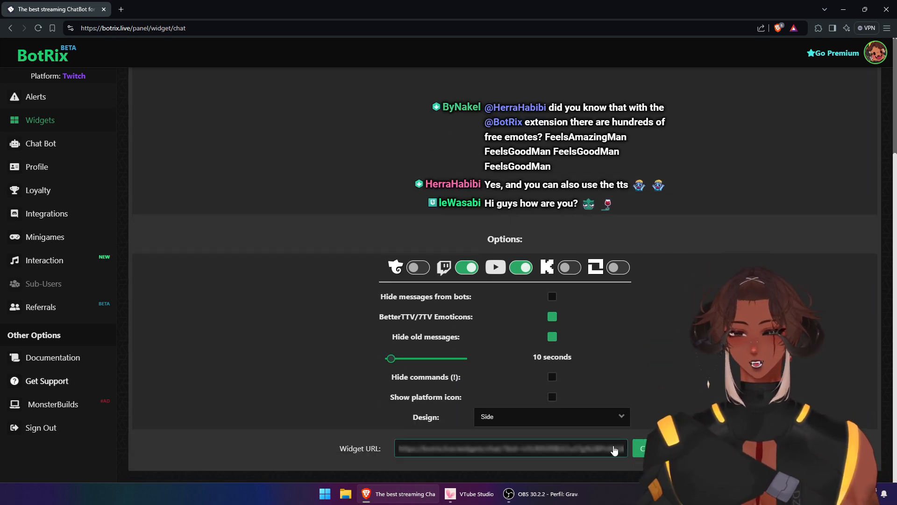
{"action": "left_click", "coordinate": [647, 449]}
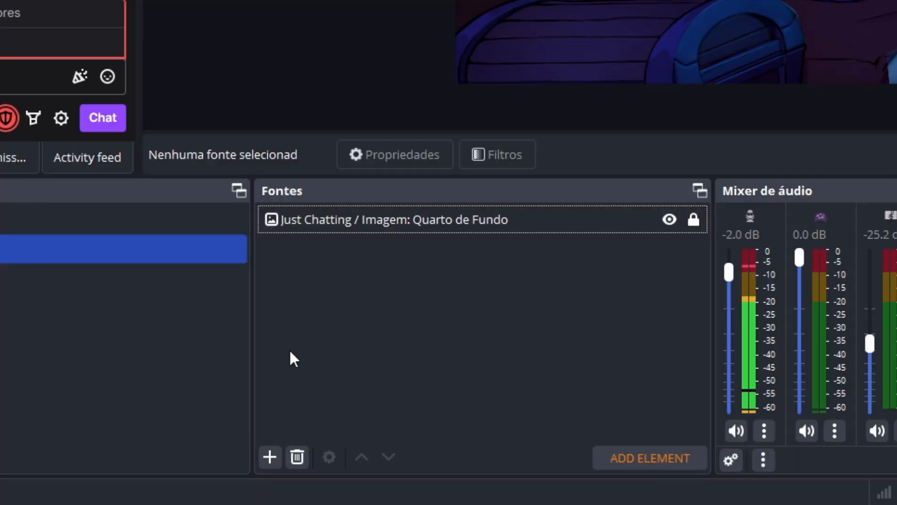
{"action": "right_click", "coordinate": [309, 325]}
{"action": "mouse_move", "coordinate": [334, 333]}
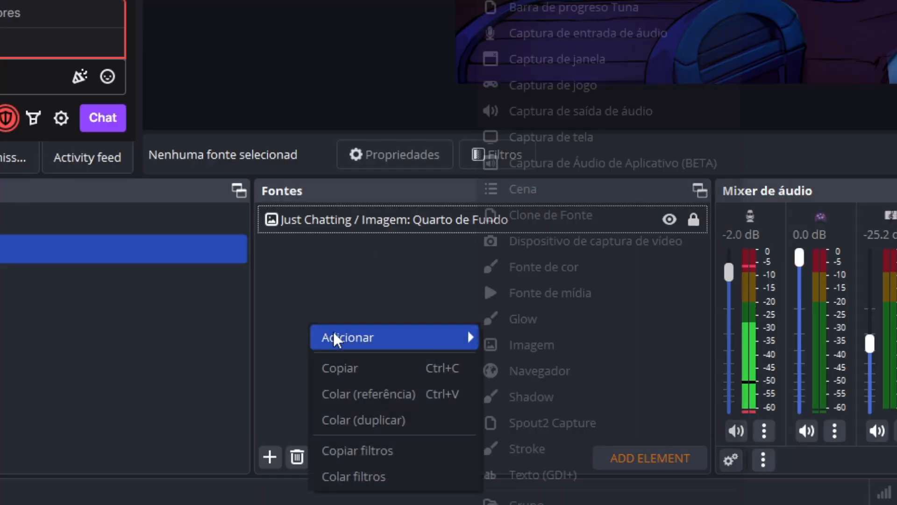
{"action": "right_click", "coordinate": [334, 300]}
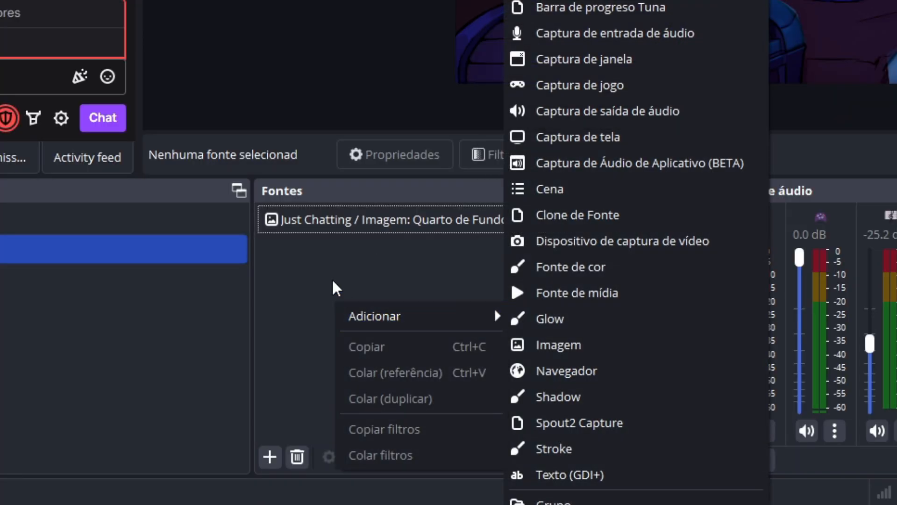
{"action": "left_click", "coordinate": [331, 279]}
Add a new Navegador source named "Just Chatting / Browser: Chat" to the Conversando / Just Chatting scene in OBS Studio
{"action": "left_click", "coordinate": [270, 457]}
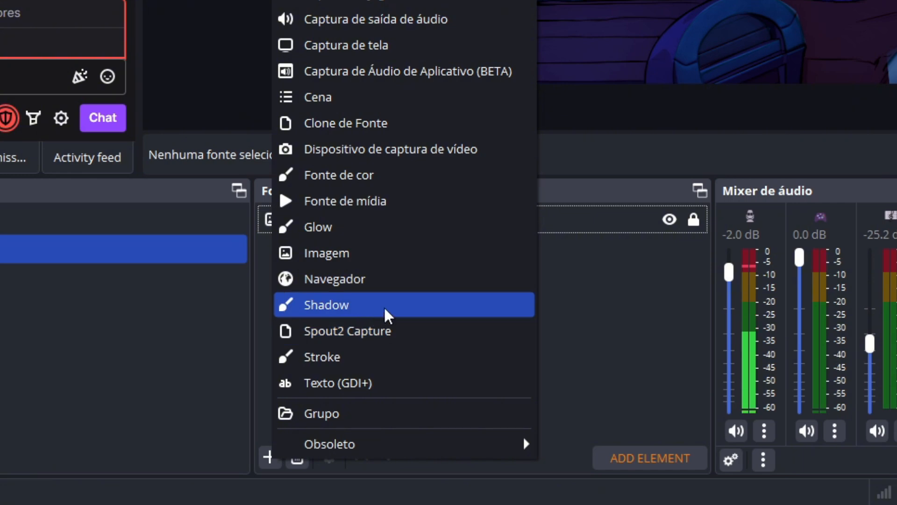
{"action": "left_click", "coordinate": [353, 280]}
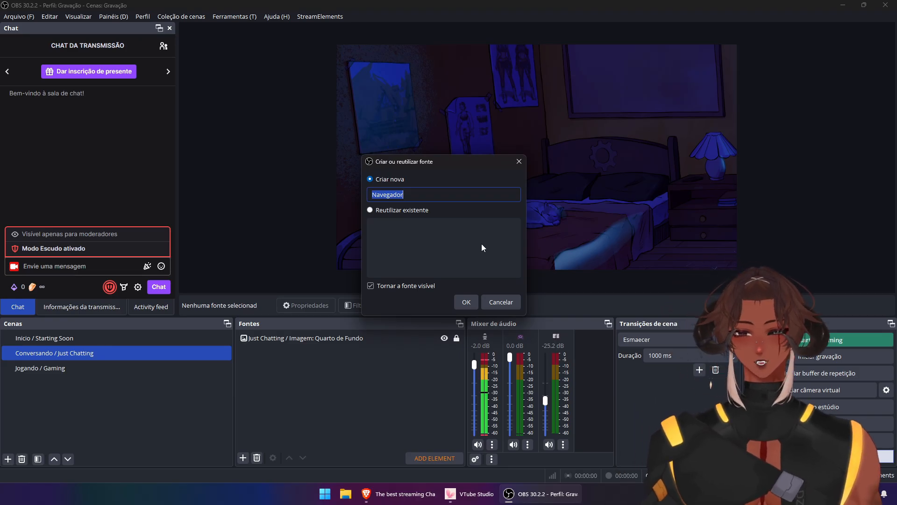
{"action": "type", "text": "Just Chatting /"}
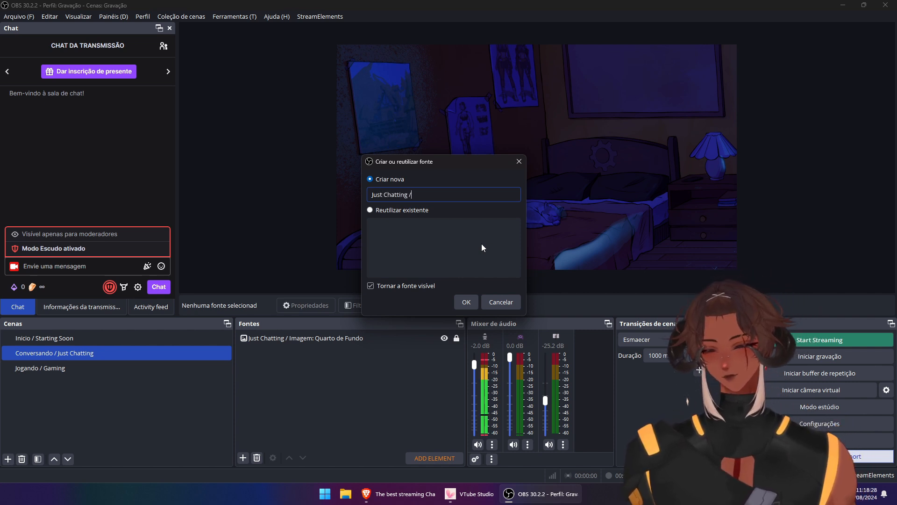
{"action": "type", "text": " Nav"}
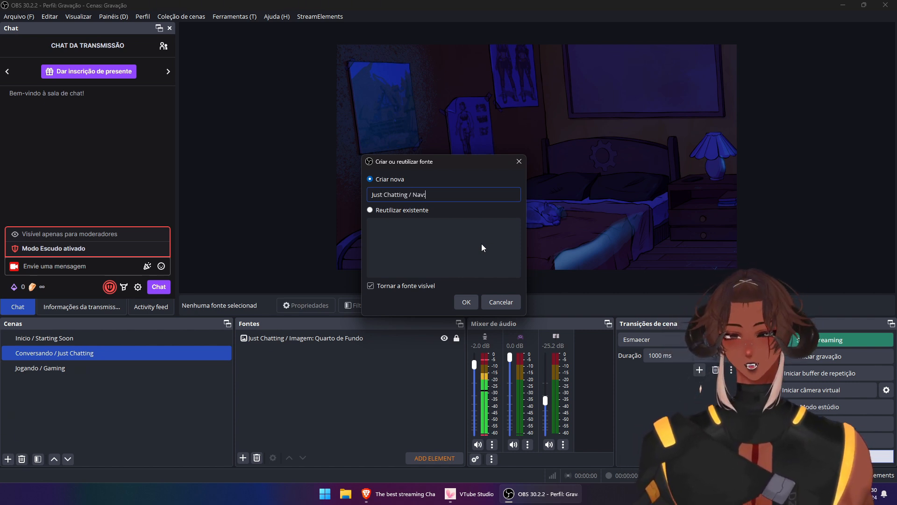
{"action": "key", "text": "BackSpace"}
{"action": "key", "text": "BackSpace"}
{"action": "key", "text": "BackSpace"}
{"action": "type", "text": "Browser"}
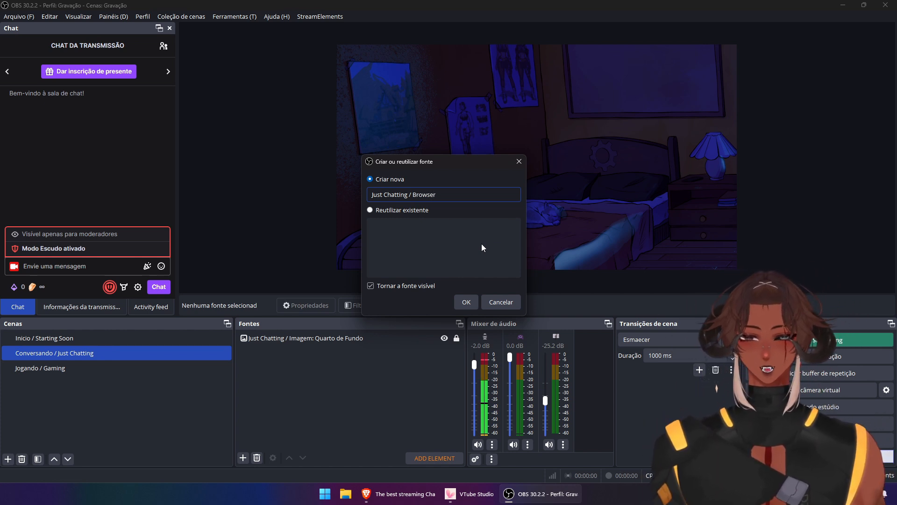
{"action": "type", "text": ":"}
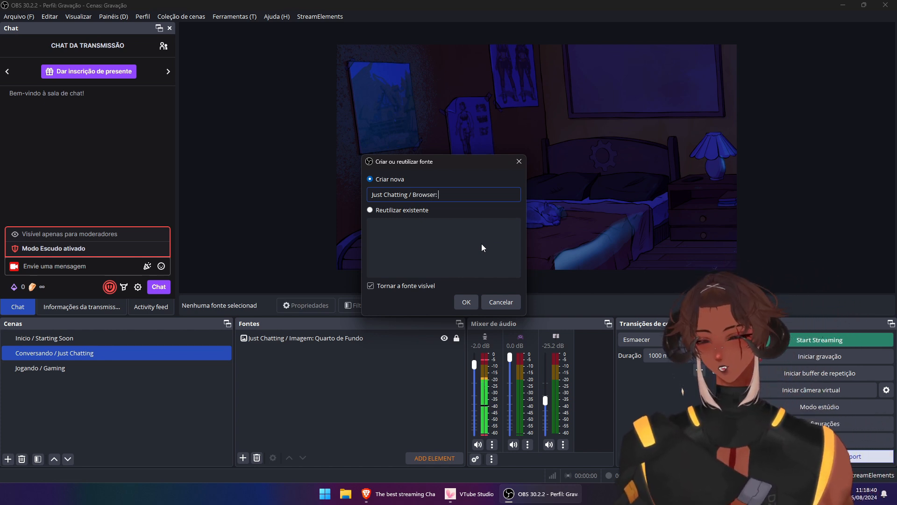
{"action": "type", "text": " Chat"}
{"action": "key", "text": "Return"}
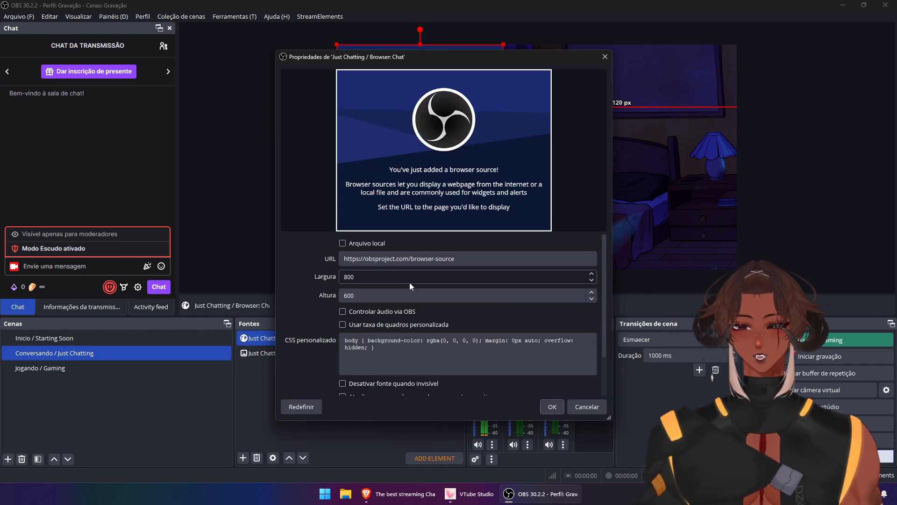
Set the chat source's URL to the copied BotRix link and test it near the canvas's upper-left corner with the chat message "teste"
{"action": "left_click", "coordinate": [364, 255]}
{"action": "key", "text": "ctrl+a"}
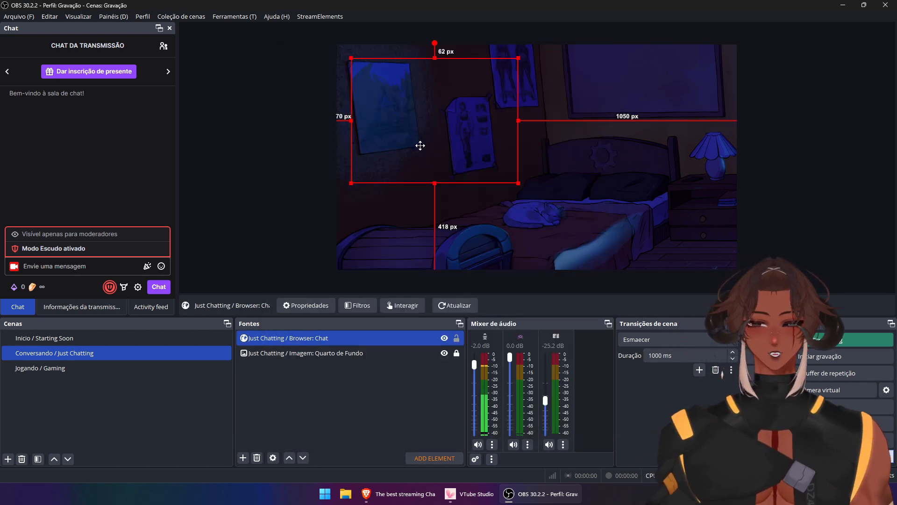
{"action": "left_click_drag", "start_coordinate": [421, 145], "coordinate": [421, 146]}
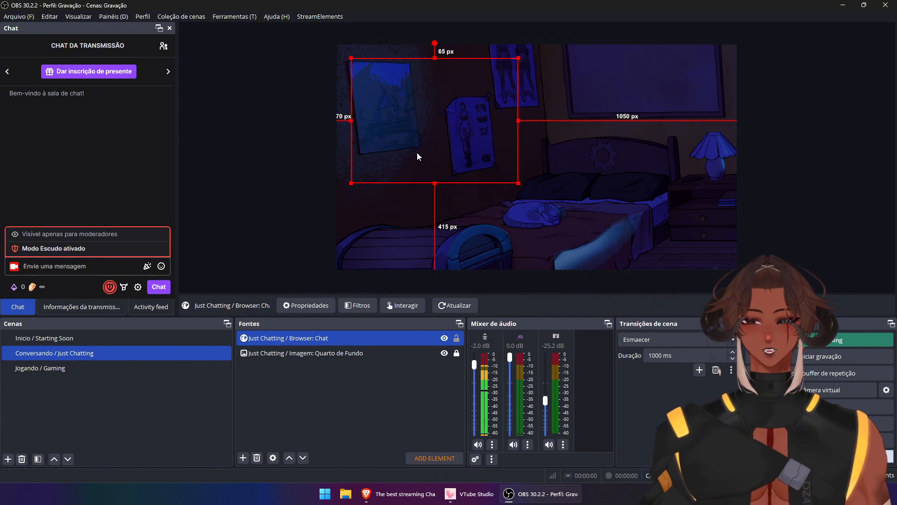
{"action": "left_click", "coordinate": [131, 266]}
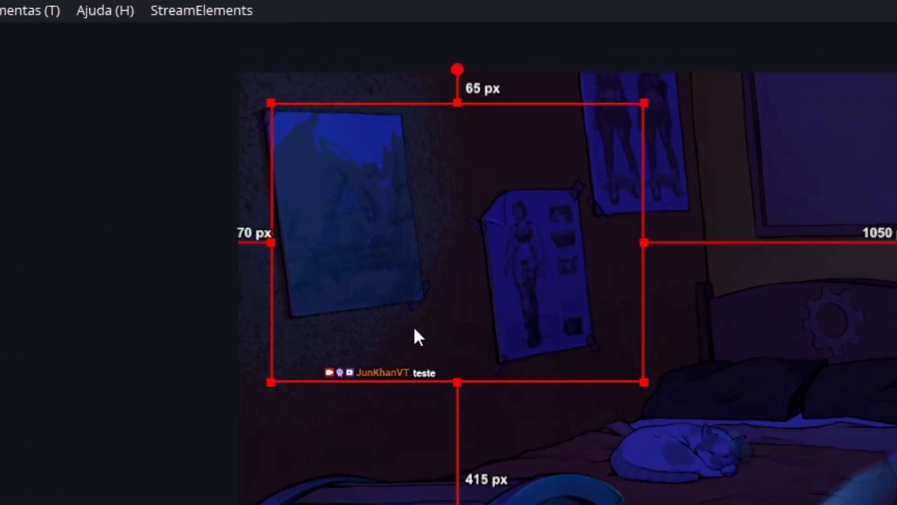
Set the chat source's height to 1000 and place it about 39 px from the canvas's left edge and 40 px from its top
{"action": "double_click", "coordinate": [279, 338]}
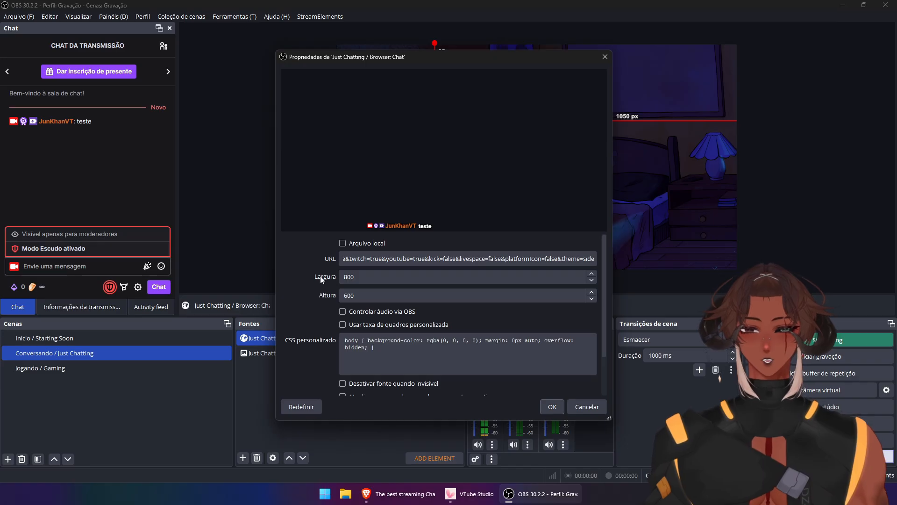
{"action": "double_click", "coordinate": [372, 296]}
{"action": "type", "text": "1000"}
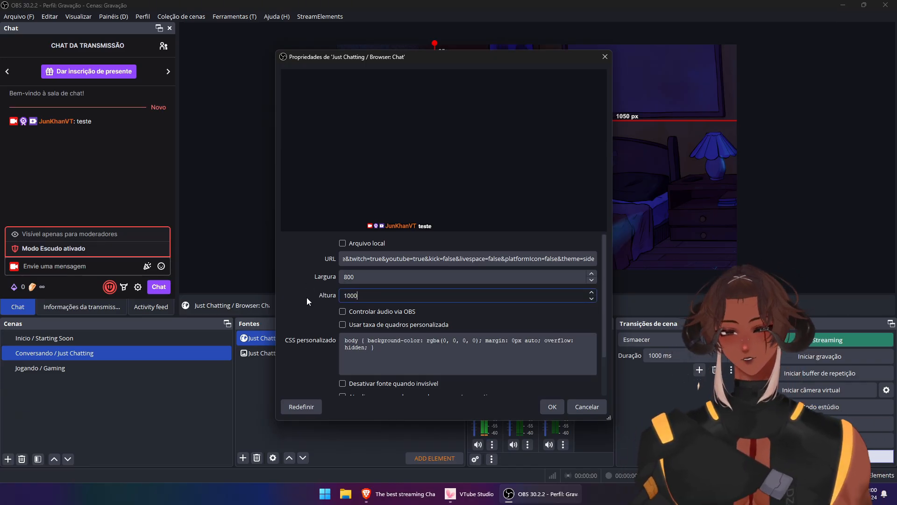
{"action": "key", "text": "Return"}
{"action": "left_click_drag", "start_coordinate": [405, 228], "coordinate": [399, 222]}
Send the test messages "teste 2" and "teste 3" in the stream chat
{"action": "left_click", "coordinate": [89, 265]}
{"action": "type", "text": "teste 2"}
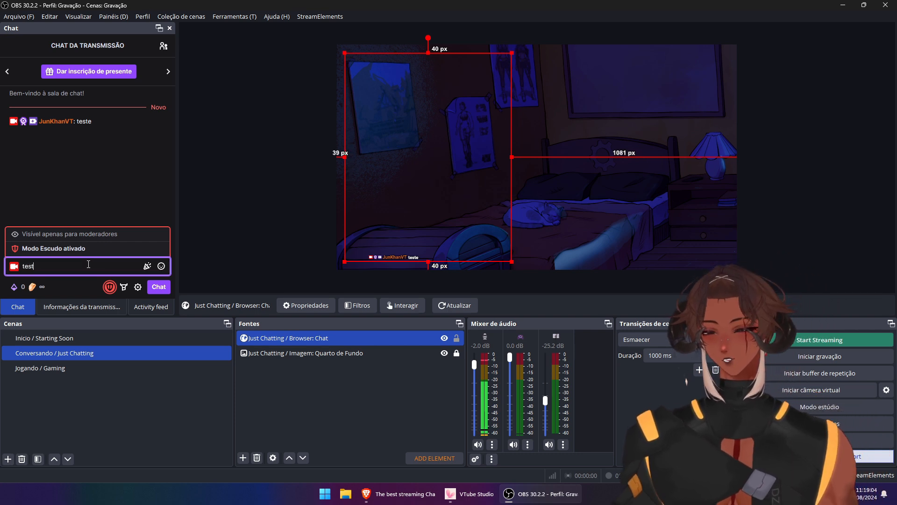
{"action": "key", "text": "Return"}
{"action": "type", "text": "teste 3"}
{"action": "key", "text": "Return"}
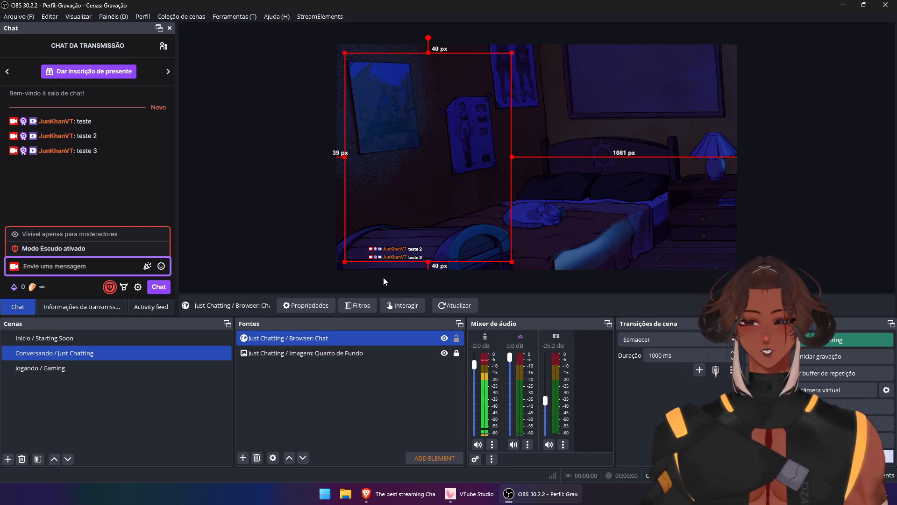
In the Brave BotRix page, disable Hide old messages, enable Hide messages from bots and Show platform icon, and copy the widget URL again
{"action": "left_click", "coordinate": [413, 493]}
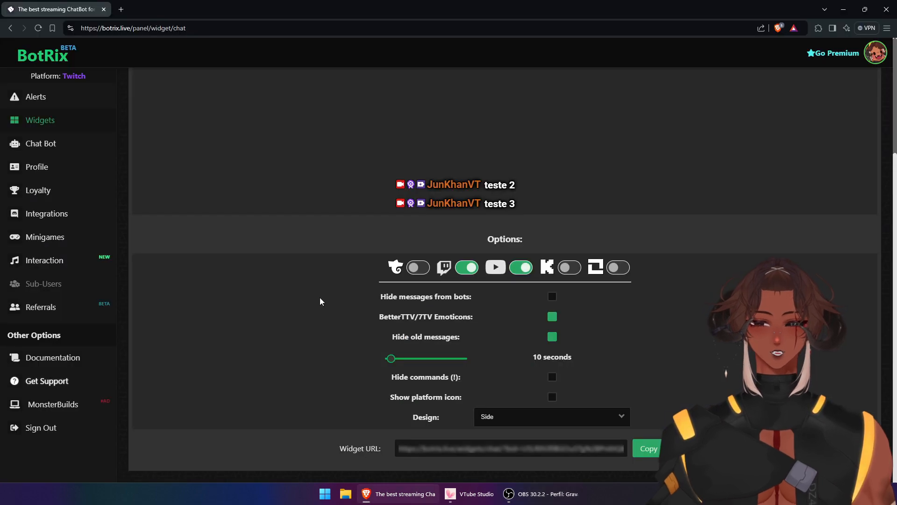
{"action": "left_click", "coordinate": [553, 337]}
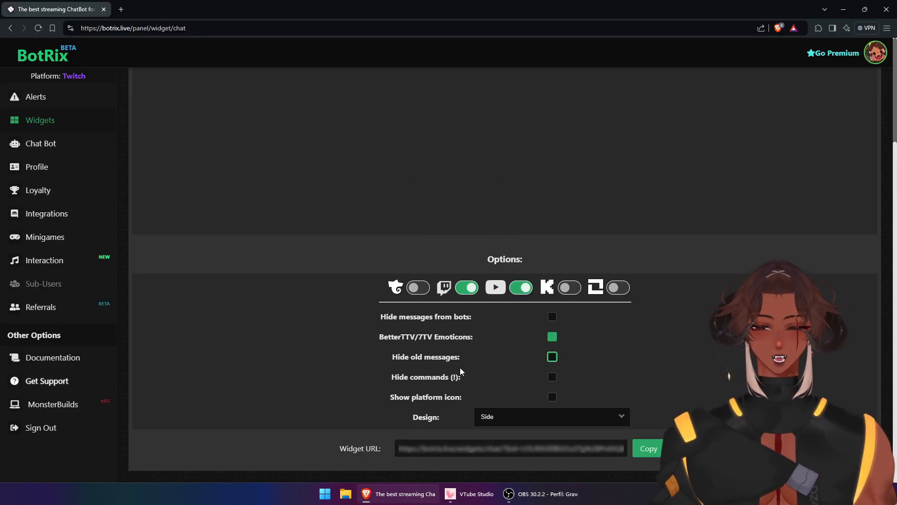
{"action": "left_click", "coordinate": [553, 318]}
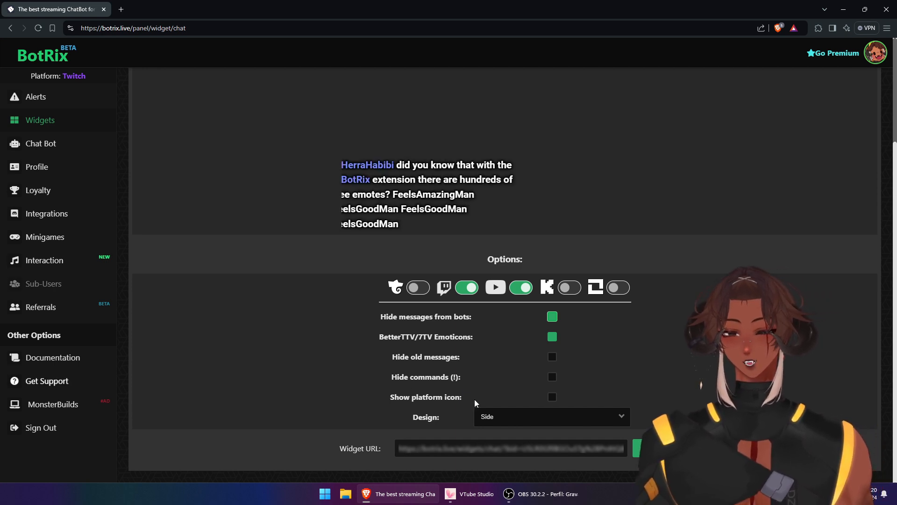
{"action": "left_click", "coordinate": [552, 399]}
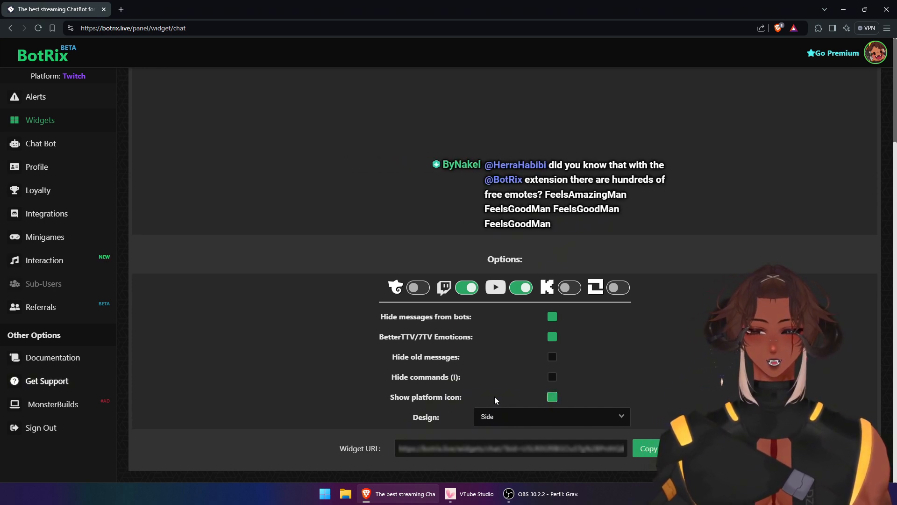
{"action": "left_click", "coordinate": [649, 449]}
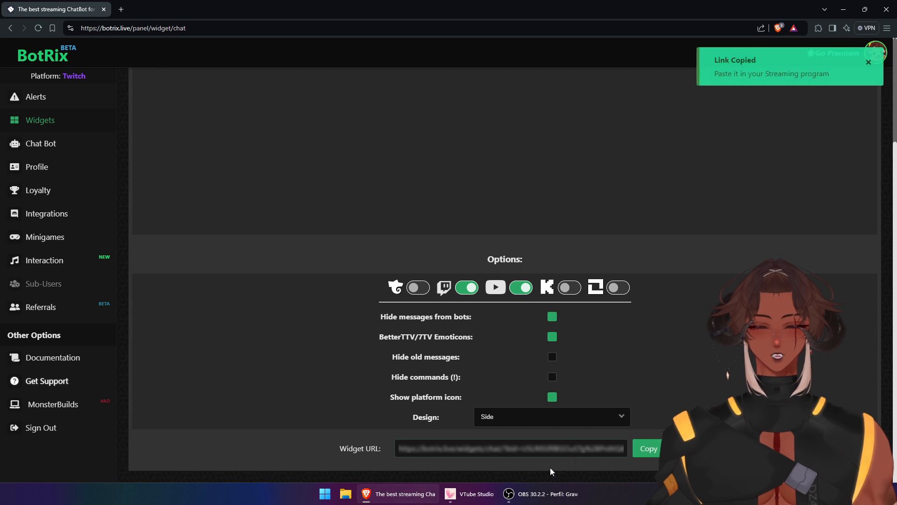
Switch back to OBS Studio and replace the URL of the Just Chatting / Browser: Chat source with the newly copied widget link
{"action": "left_click", "coordinate": [540, 494]}
{"action": "double_click", "coordinate": [317, 341]}
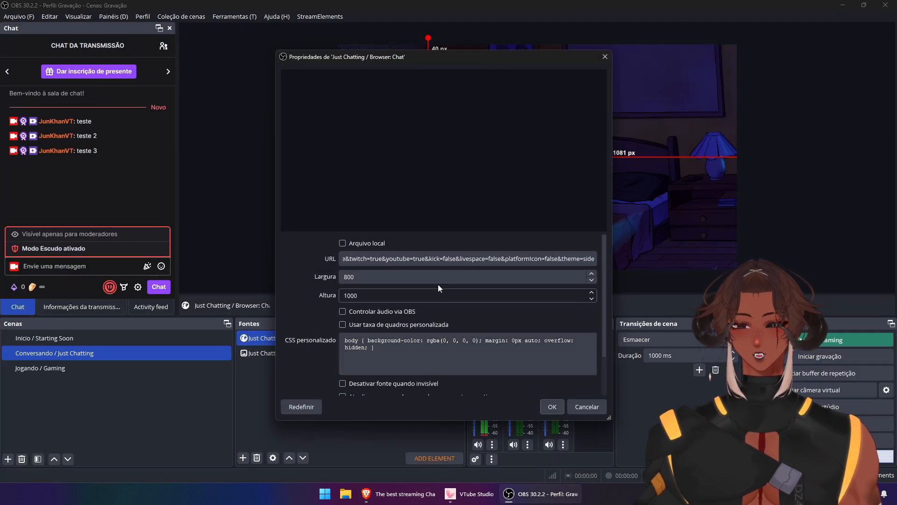
{"action": "triple_click", "coordinate": [438, 257]}
{"action": "key", "text": "ctrl+v"}
{"action": "left_click", "coordinate": [545, 397]}
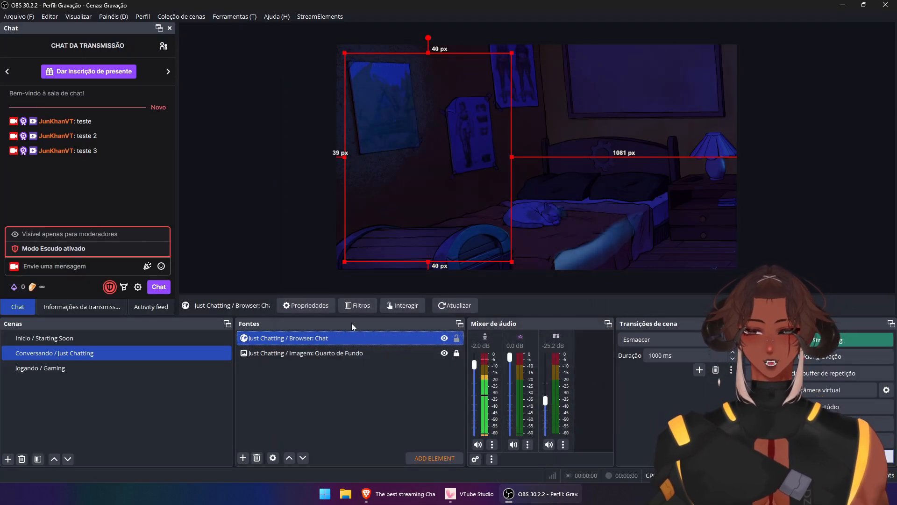
Send "teste" in the stream chat and examine how the message and platform icon look in the scene preview
{"action": "left_click", "coordinate": [94, 264]}
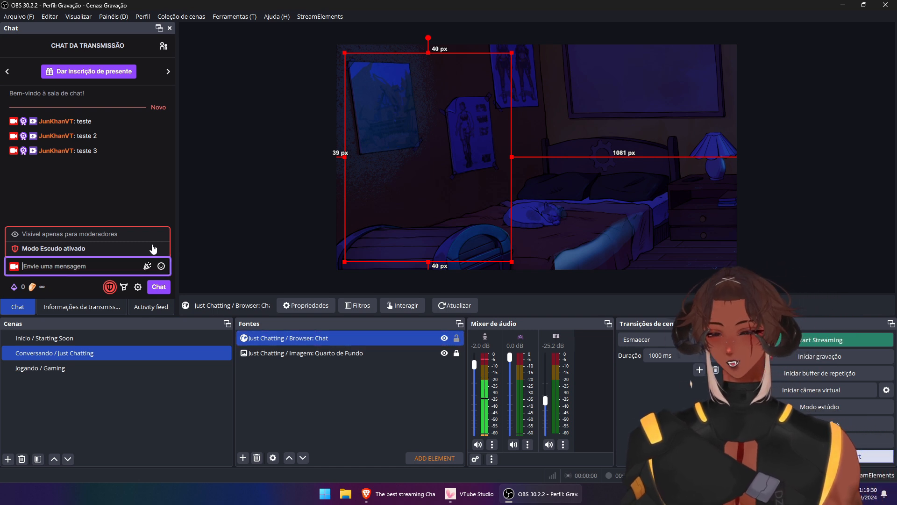
{"action": "type", "text": "teste"}
{"action": "key", "text": "Return"}
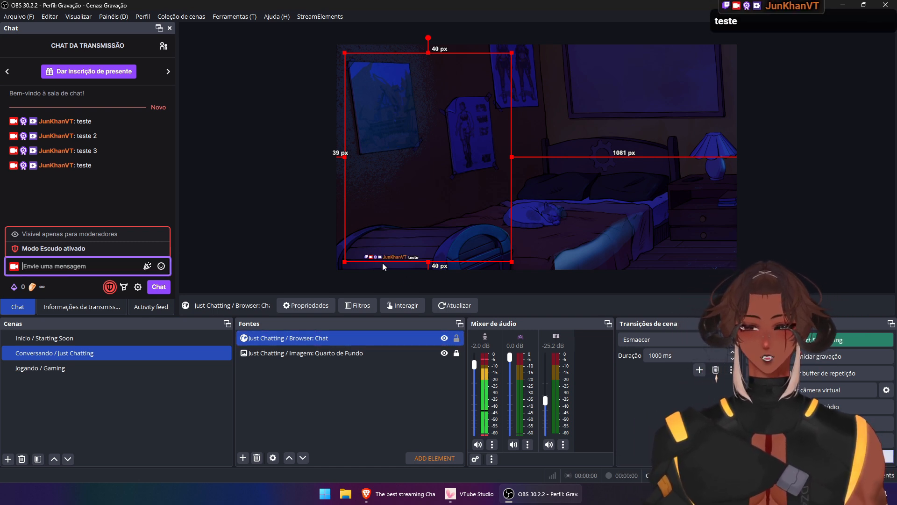
{"action": "scroll", "coordinate": [319, 257], "scroll_direction": "up", "scroll_amount": 5}
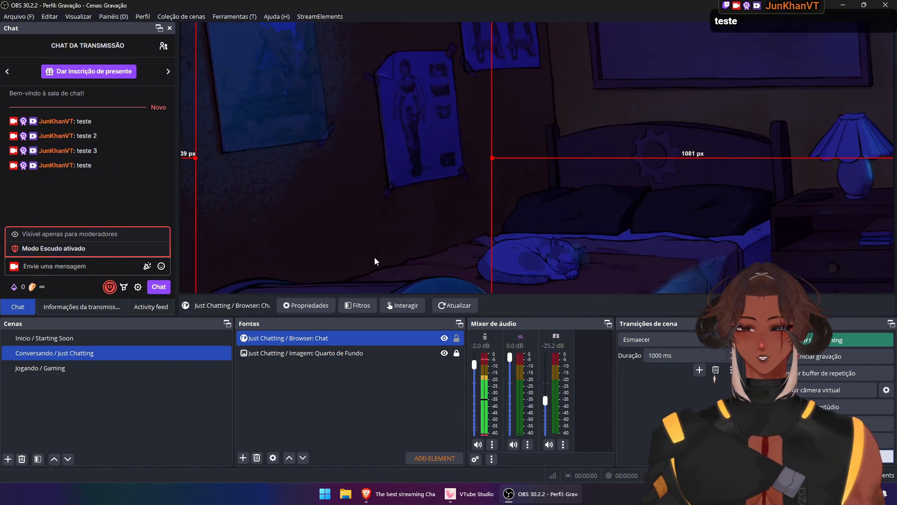
{"action": "scroll", "coordinate": [429, 204], "scroll_direction": "down", "scroll_amount": 3}
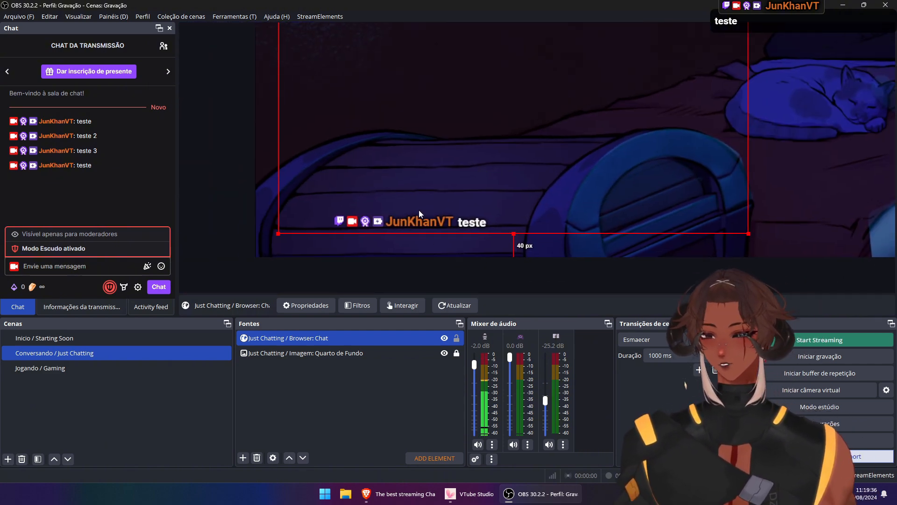
{"action": "scroll", "coordinate": [430, 203], "scroll_direction": "down", "scroll_amount": 5}
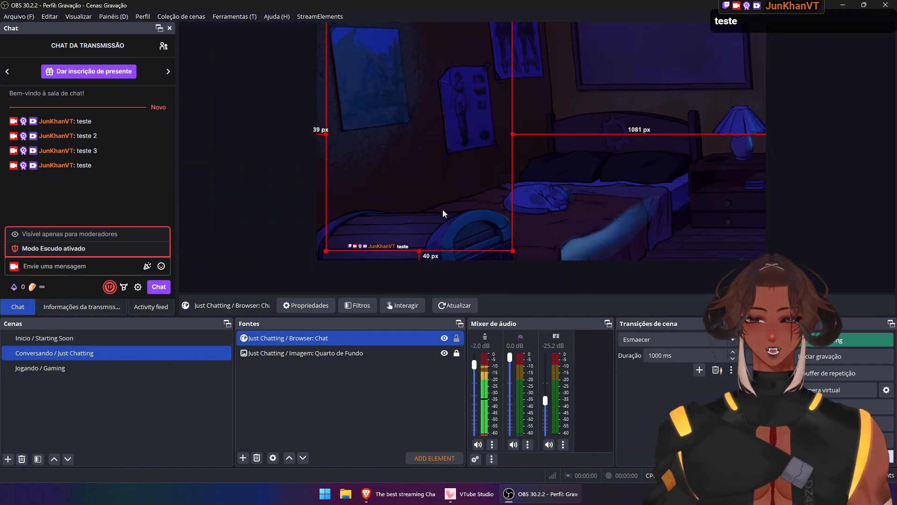
{"action": "left_click_drag", "start_coordinate": [412, 208], "coordinate": [464, 193]}
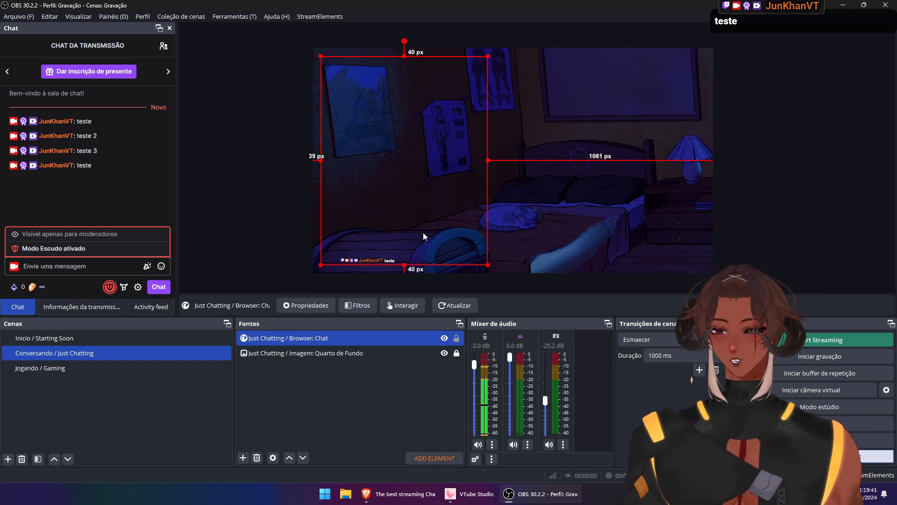
Set the preview size to Dimensionar à janela so the whole scene scales to the window
{"action": "right_click", "coordinate": [276, 222]}
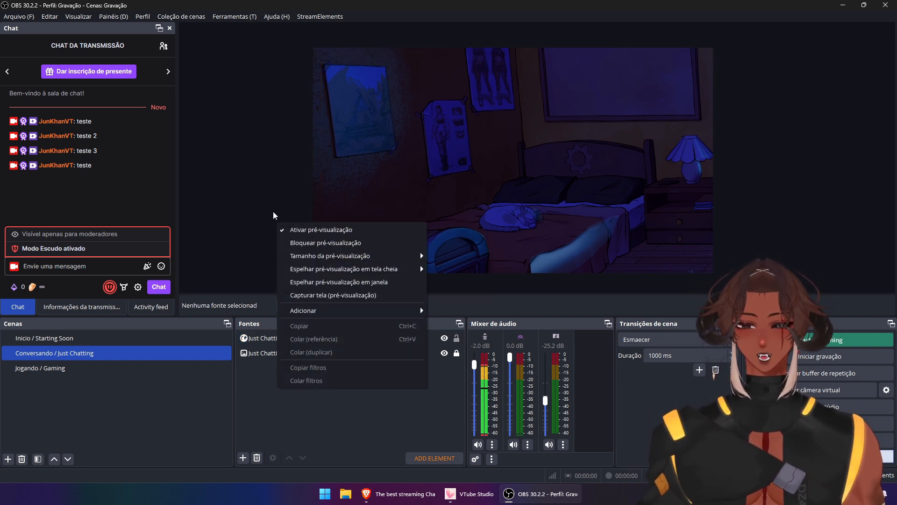
{"action": "mouse_move", "coordinate": [346, 256]}
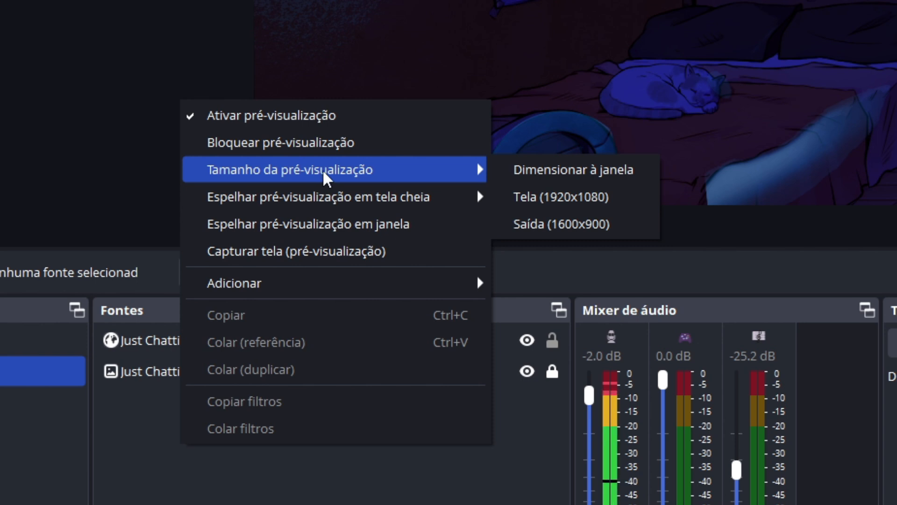
{"action": "left_click", "coordinate": [581, 169]}
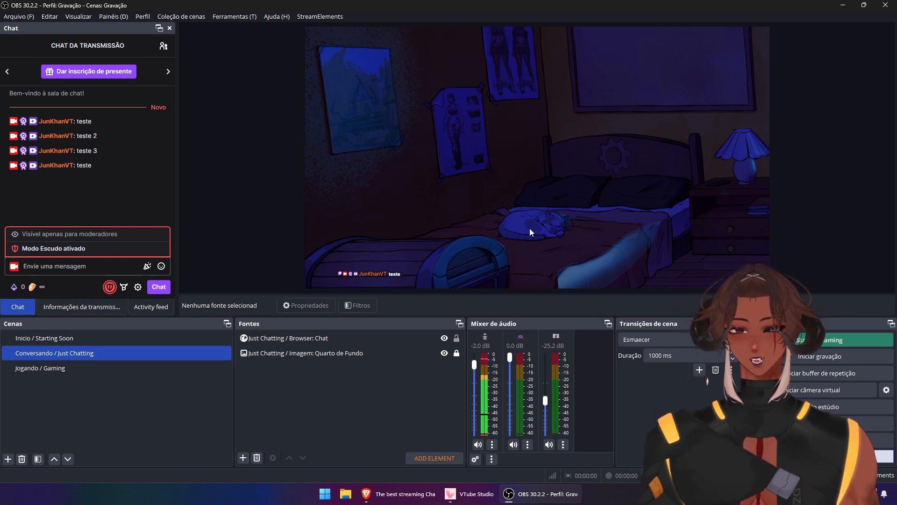
Set the preview size to Tela (1920x1080) and select the Just Chatting / Browser: Chat source in the preview
{"action": "right_click", "coordinate": [574, 186]}
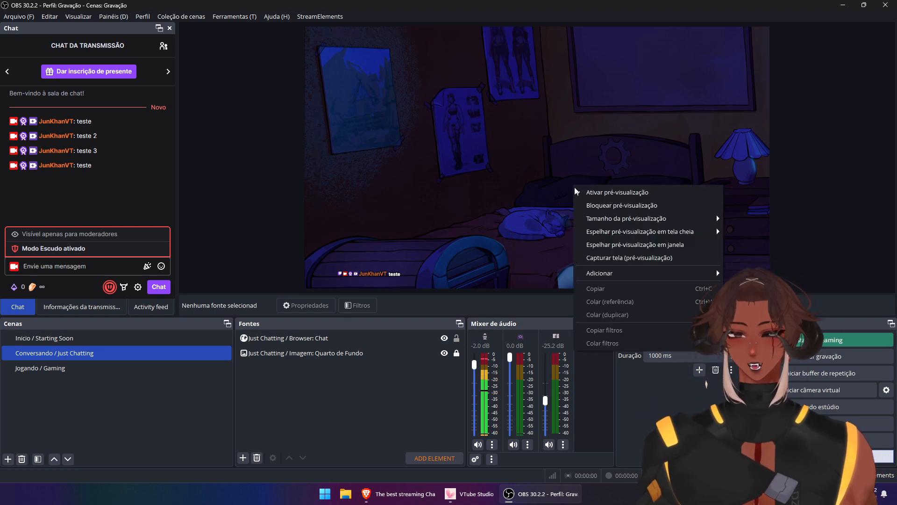
{"action": "mouse_move", "coordinate": [631, 216]}
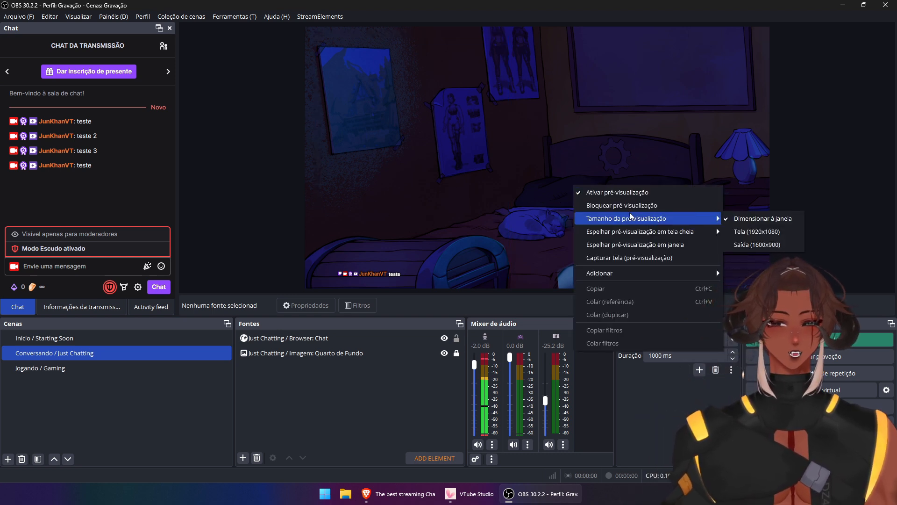
{"action": "left_click", "coordinate": [755, 230]}
{"action": "left_click", "coordinate": [398, 207]}
Examine the chat source's margins and the test message's platform icon, badges and text close up in the preview
{"action": "scroll", "coordinate": [400, 206], "scroll_direction": "down", "scroll_amount": 6}
{"action": "scroll", "coordinate": [401, 207], "scroll_direction": "up", "scroll_amount": 7}
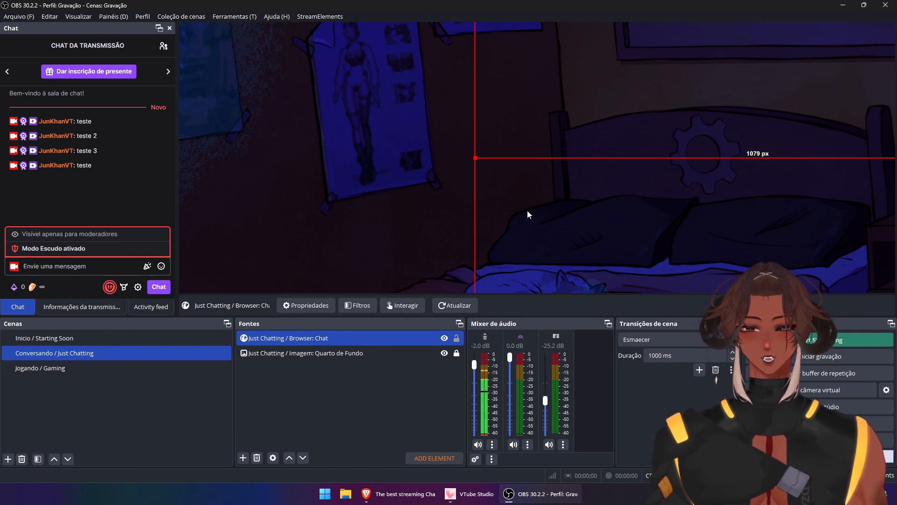
{"action": "left_click_drag", "start_coordinate": [528, 211], "coordinate": [429, 192]}
{"action": "scroll", "coordinate": [475, 207], "scroll_direction": "down", "scroll_amount": 8}
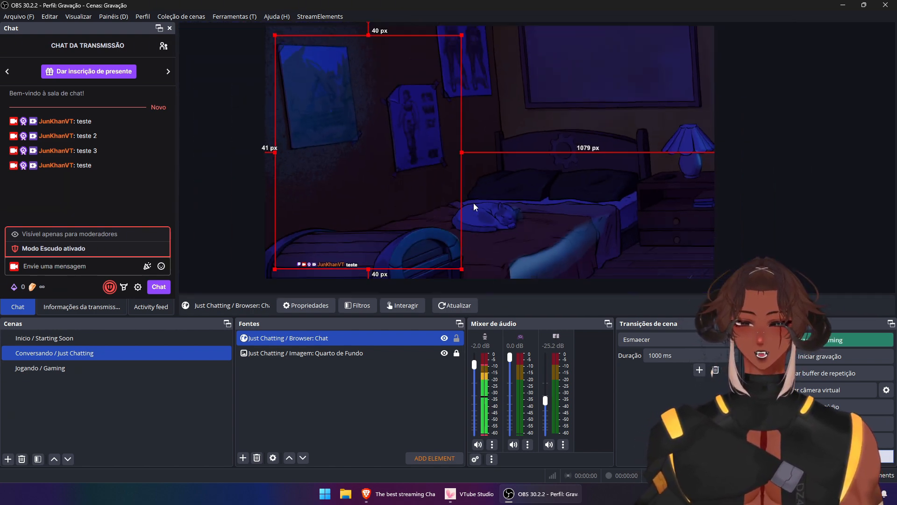
{"action": "scroll", "coordinate": [475, 207], "scroll_direction": "up", "scroll_amount": 7}
{"action": "scroll", "coordinate": [474, 207], "scroll_direction": "down", "scroll_amount": 6}
{"action": "left_click_drag", "start_coordinate": [319, 258], "coordinate": [457, 196]}
{"action": "scroll", "coordinate": [456, 196], "scroll_direction": "up", "scroll_amount": 13}
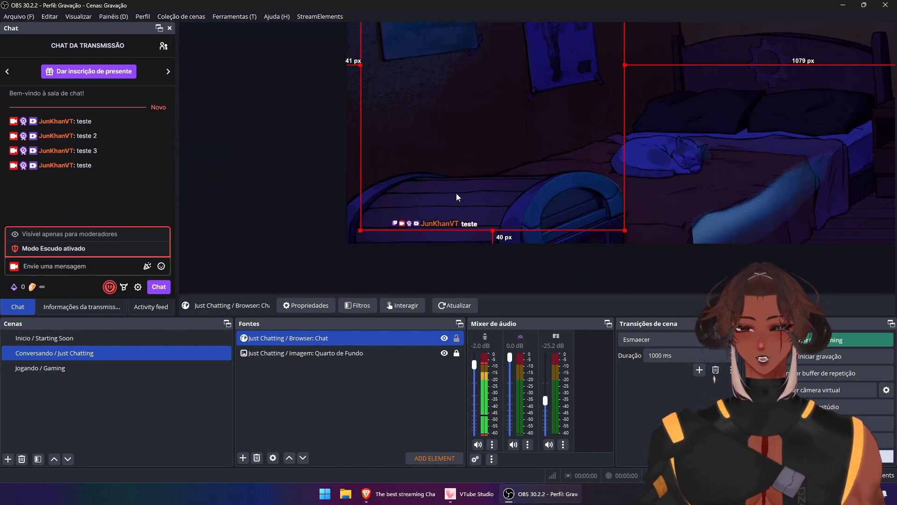
{"action": "left_click_drag", "start_coordinate": [304, 229], "coordinate": [675, 56]}
{"action": "left_click_drag", "start_coordinate": [425, 178], "coordinate": [611, 150]}
{"action": "scroll", "coordinate": [556, 177], "scroll_direction": "up", "scroll_amount": 9}
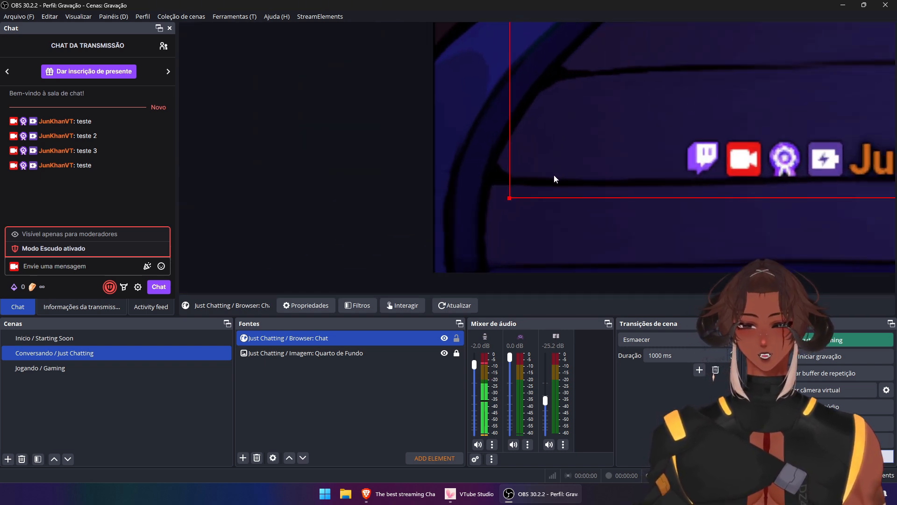
Move the Just Chatting / Browser: Chat source down and left, about 26 px above the canvas's lower edge
{"action": "left_click_drag", "start_coordinate": [537, 166], "coordinate": [451, 208]}
{"action": "scroll", "coordinate": [560, 158], "scroll_direction": "down", "scroll_amount": 4}
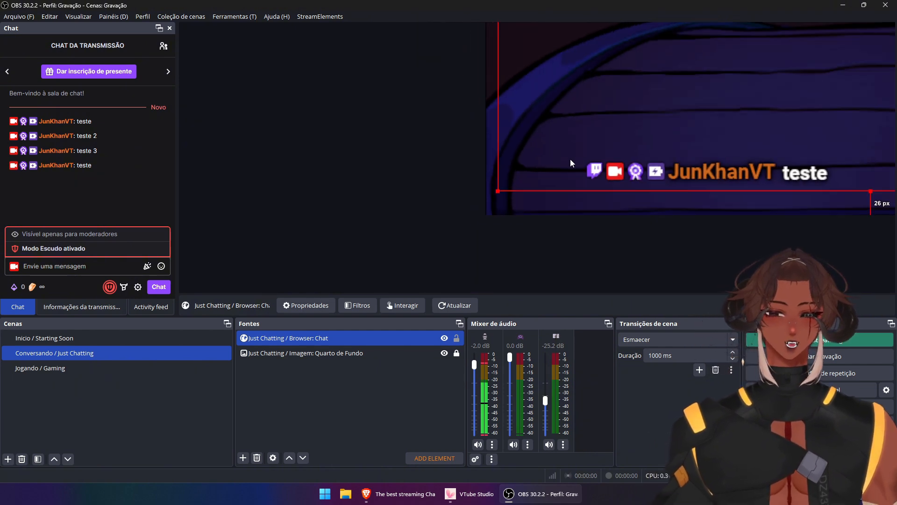
{"action": "right_click", "coordinate": [584, 155]}
{"action": "key", "text": "Escape"}
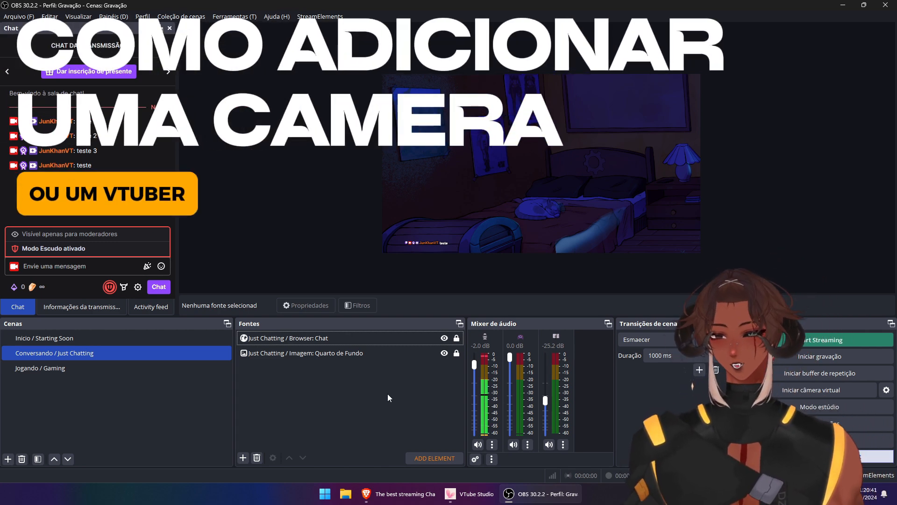
{"action": "right_click", "coordinate": [361, 388]}
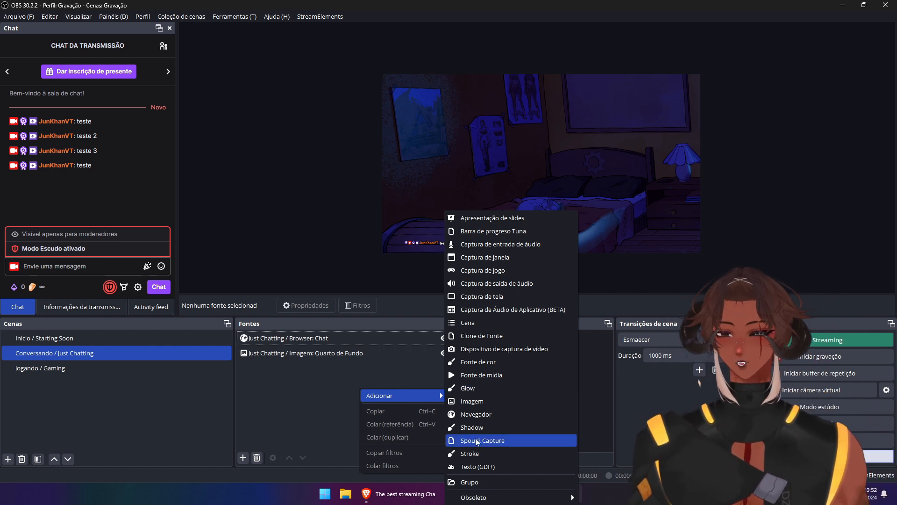
{"action": "left_click", "coordinate": [301, 386]}
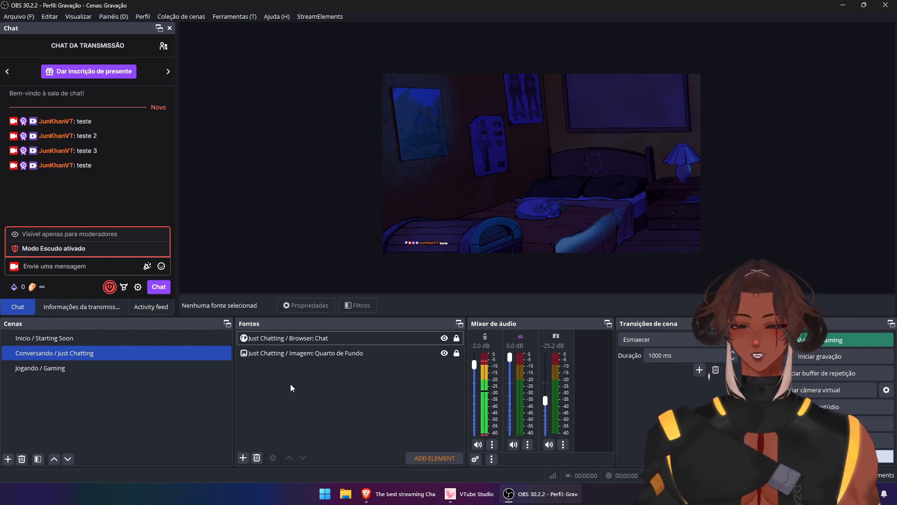
{"action": "right_click", "coordinate": [291, 383]}
{"action": "left_click", "coordinate": [273, 397]}
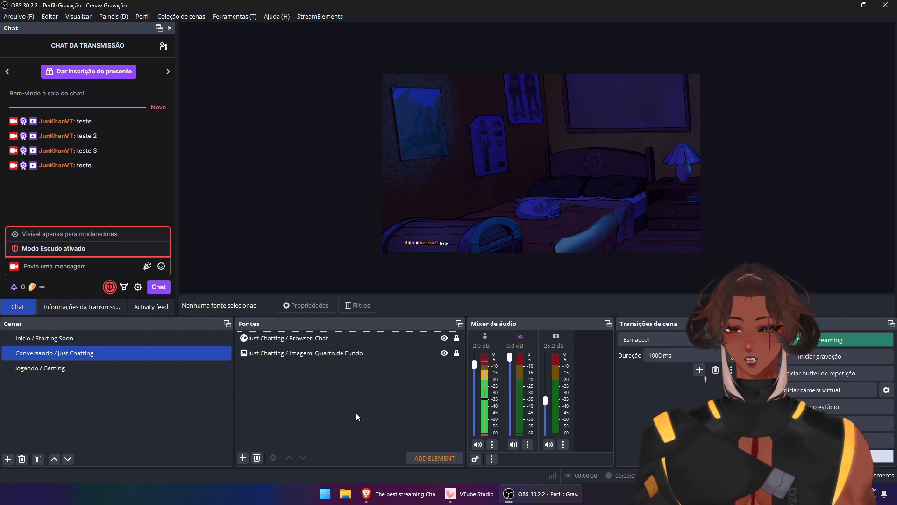
Create a new scene named "--- Source: Camera / VTuber"
{"action": "left_click", "coordinate": [57, 400]}
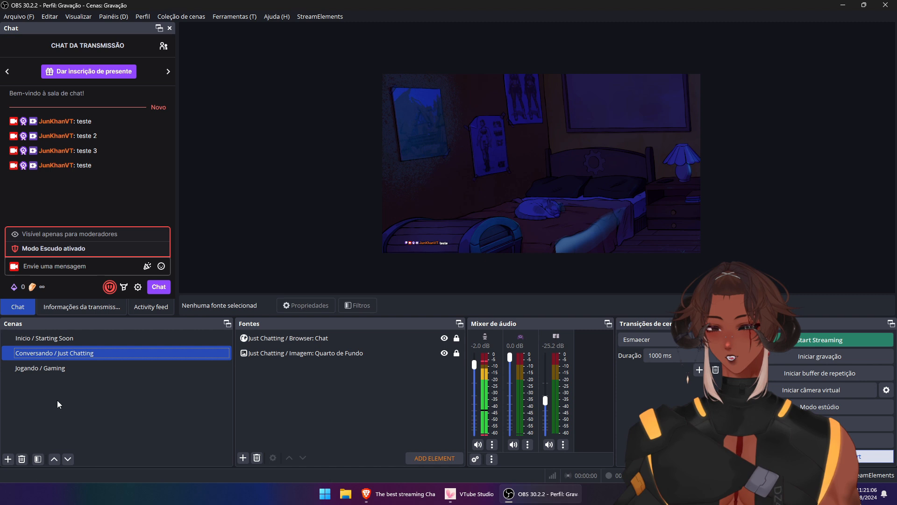
{"action": "left_click", "coordinate": [8, 459]}
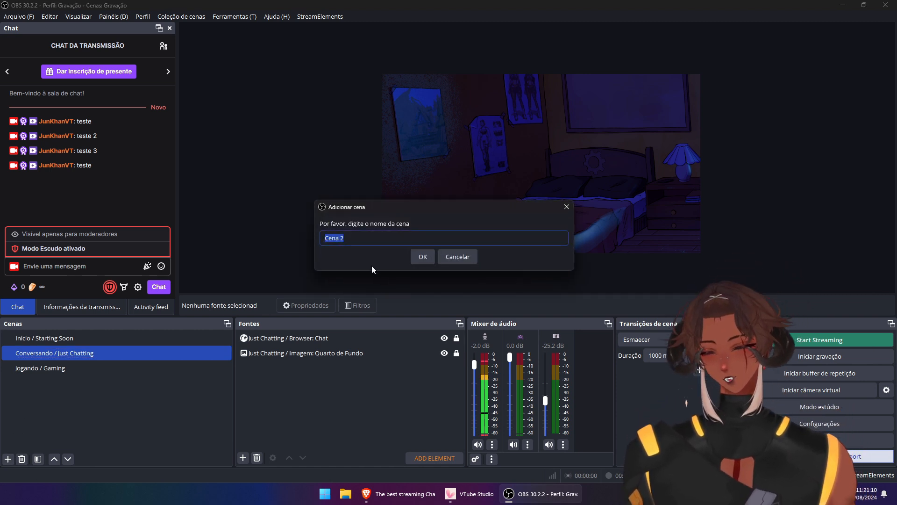
{"action": "type", "text": "---"}
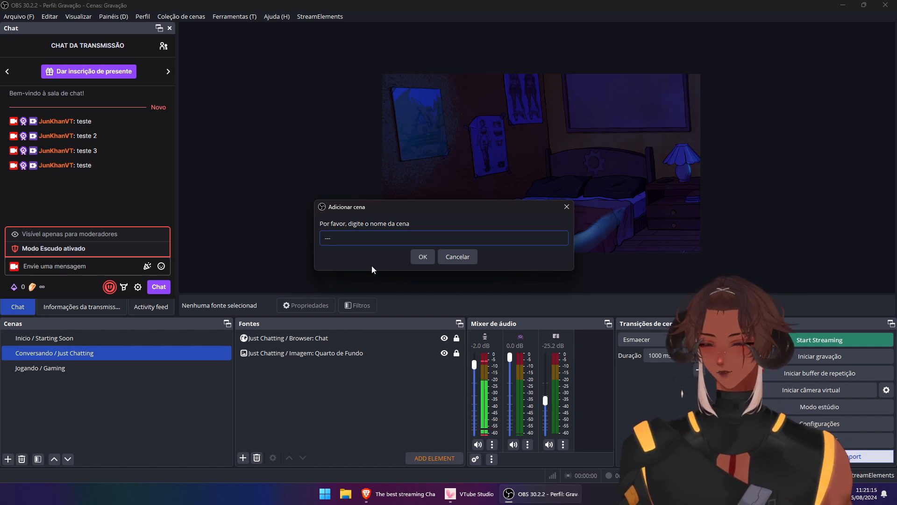
{"action": "type", "text": " Source:"}
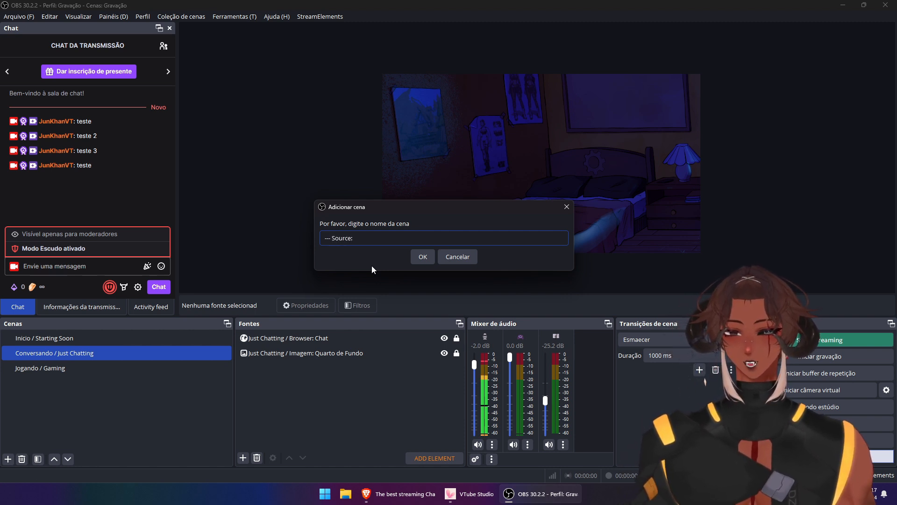
{"action": "type", "text": "c"}
{"action": "key", "text": "BackSpace"}
{"action": "key", "text": "BackSpace"}
{"action": "key", "text": "BackSpace"}
{"action": "key", "text": "BackSpace"}
{"action": "key", "text": "BackSpace"}
{"action": "type", "text": "Font"}
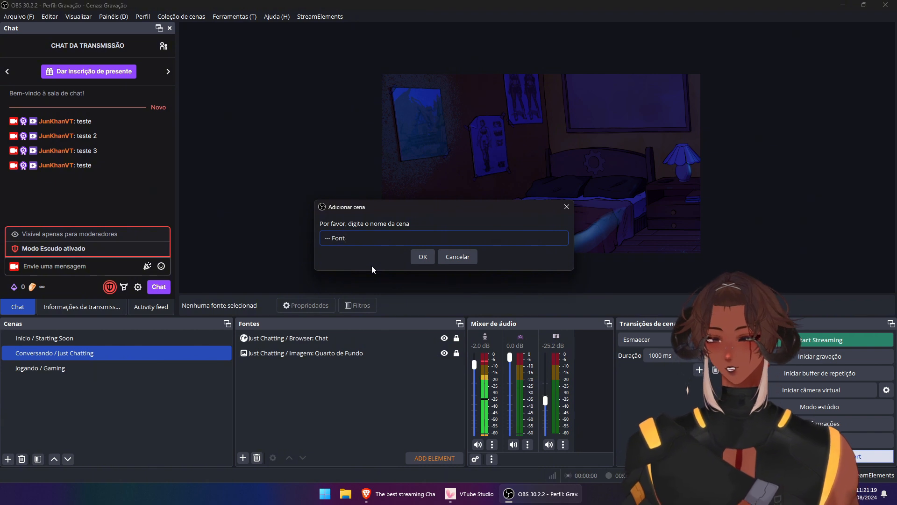
{"action": "type", "text": "e"}
{"action": "key", "text": "BackSpace"}
{"action": "key", "text": "BackSpace"}
{"action": "key", "text": "BackSpace"}
{"action": "key", "text": "BackSpace"}
{"action": "key", "text": "BackSpace"}
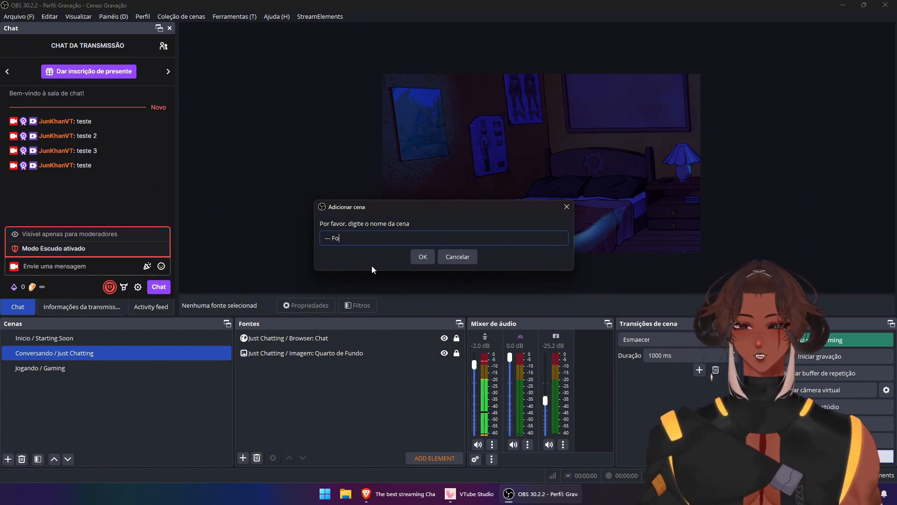
{"action": "type", "text": "Source:"}
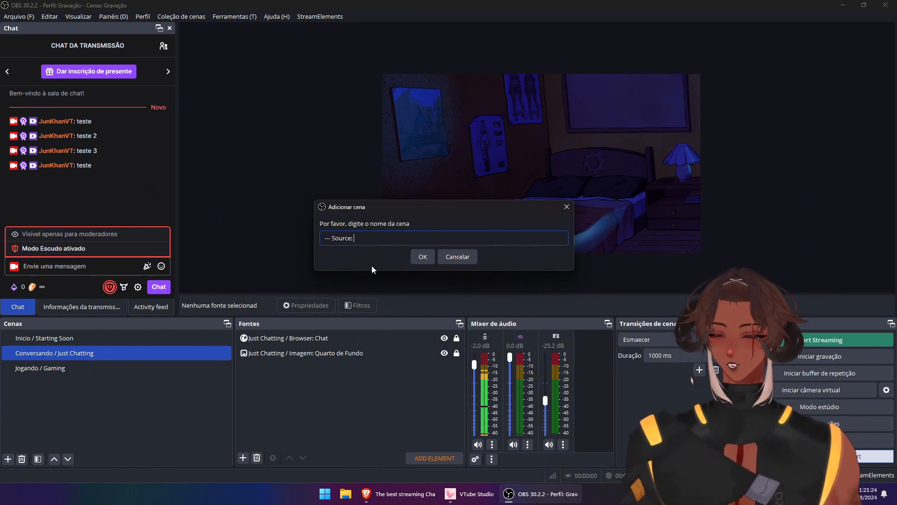
{"action": "type", "text": " Camera / VTuber"}
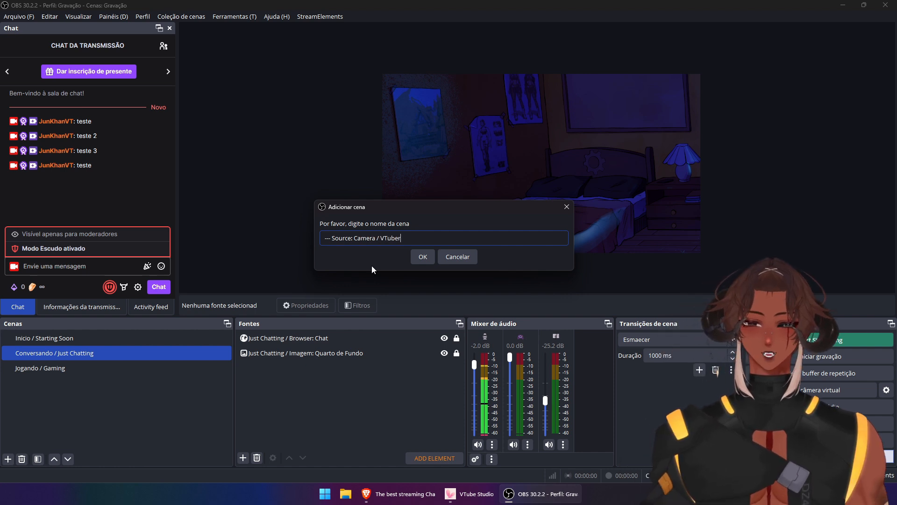
{"action": "key", "text": "Return"}
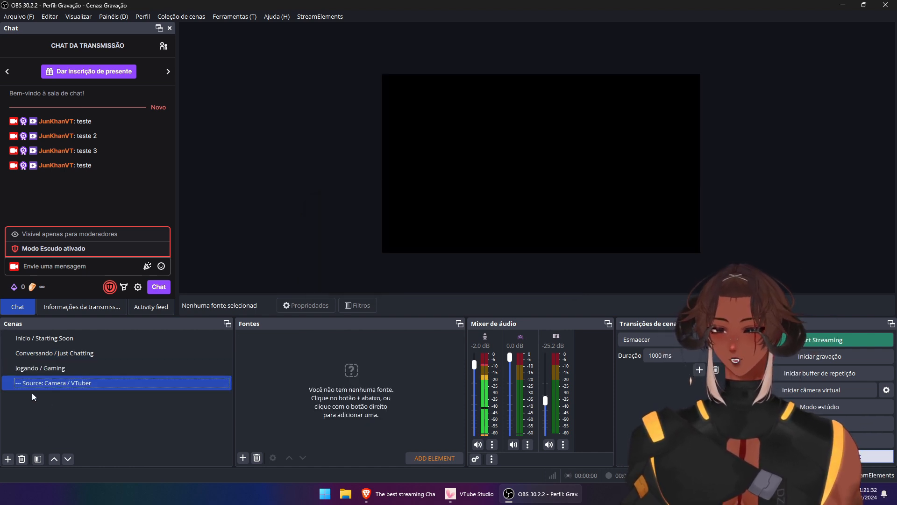
{"action": "left_click", "coordinate": [50, 365]}
{"action": "left_click", "coordinate": [53, 341]}
{"action": "left_click", "coordinate": [51, 381]}
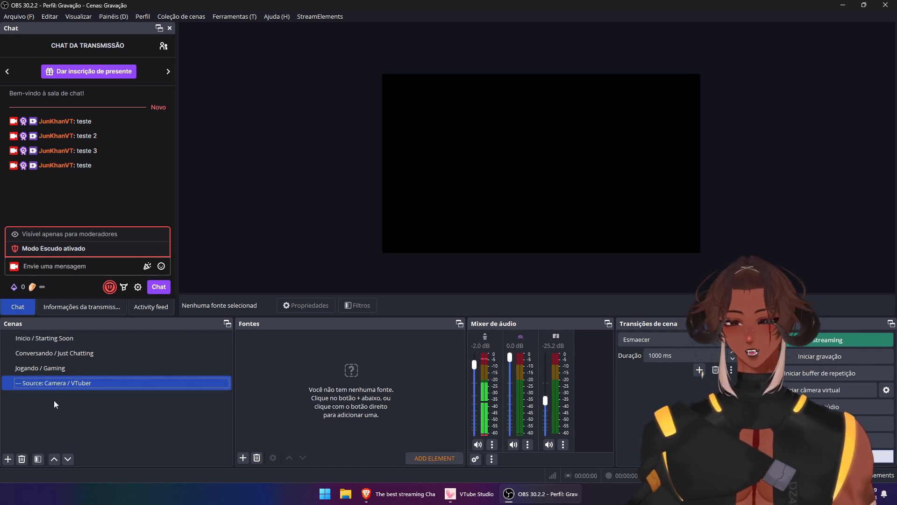
{"action": "right_click", "coordinate": [52, 384]}
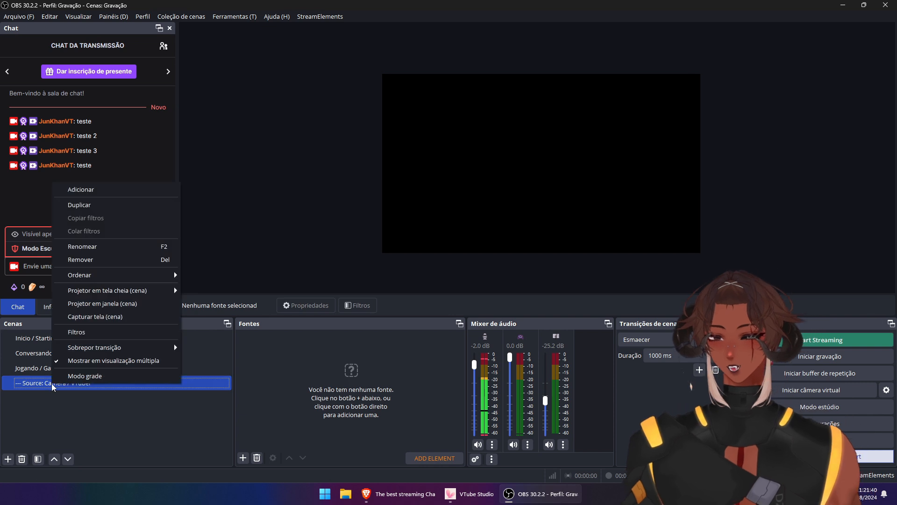
{"action": "left_click", "coordinate": [91, 414]}
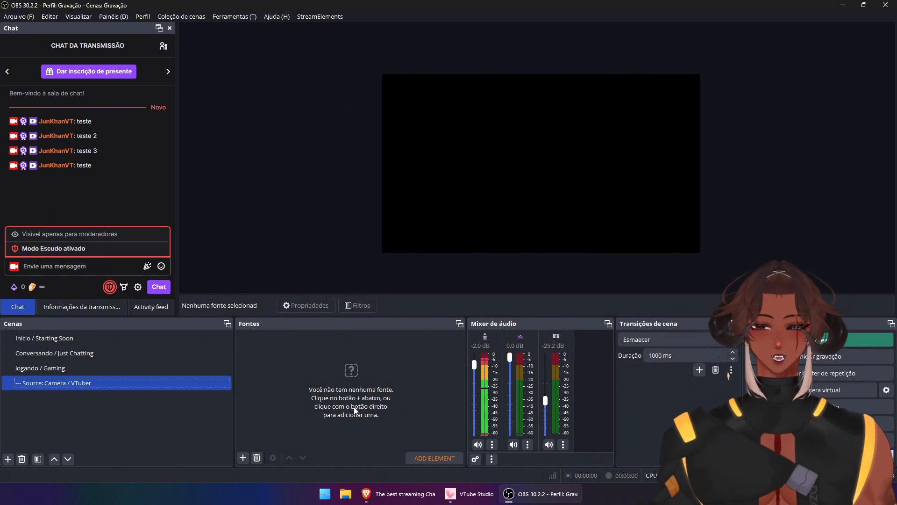
{"action": "right_click", "coordinate": [278, 364]}
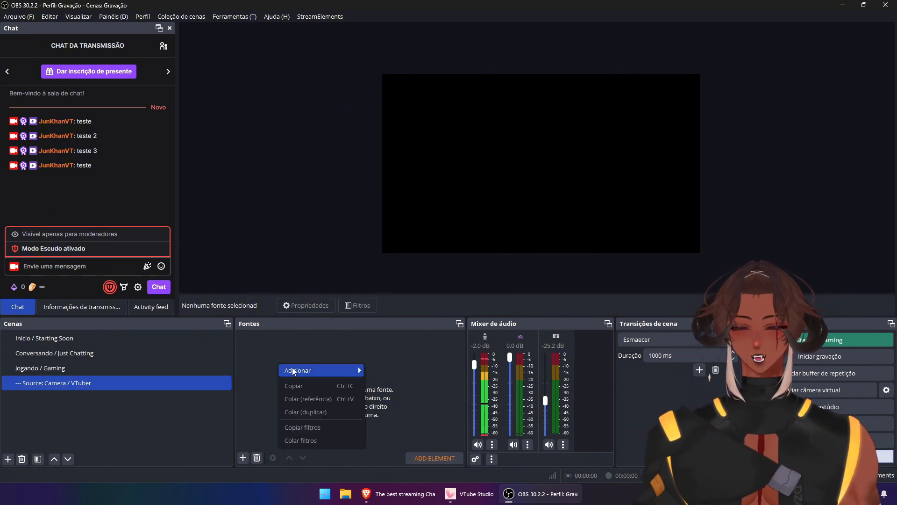
{"action": "mouse_move", "coordinate": [295, 368]}
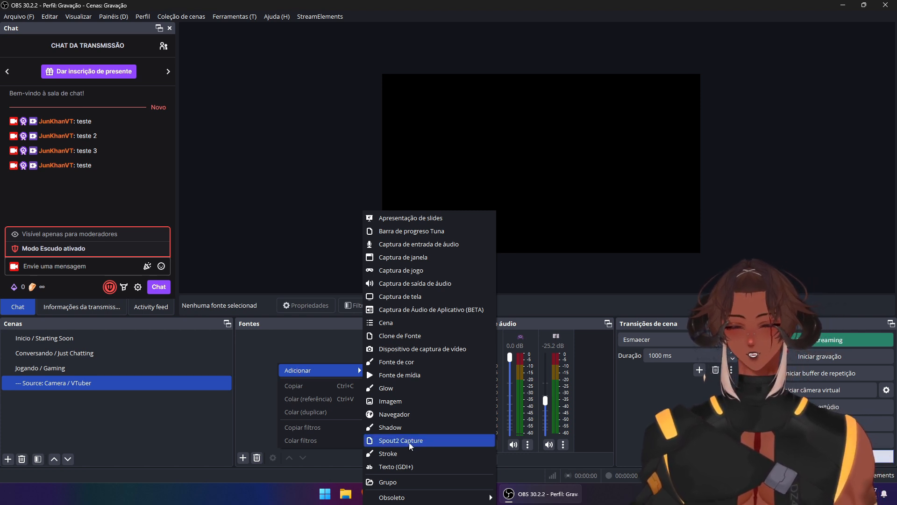
Switch to VTube Studio, examine the Spout2 Config in the camera settings, and return to OBS
{"action": "left_click", "coordinate": [469, 494]}
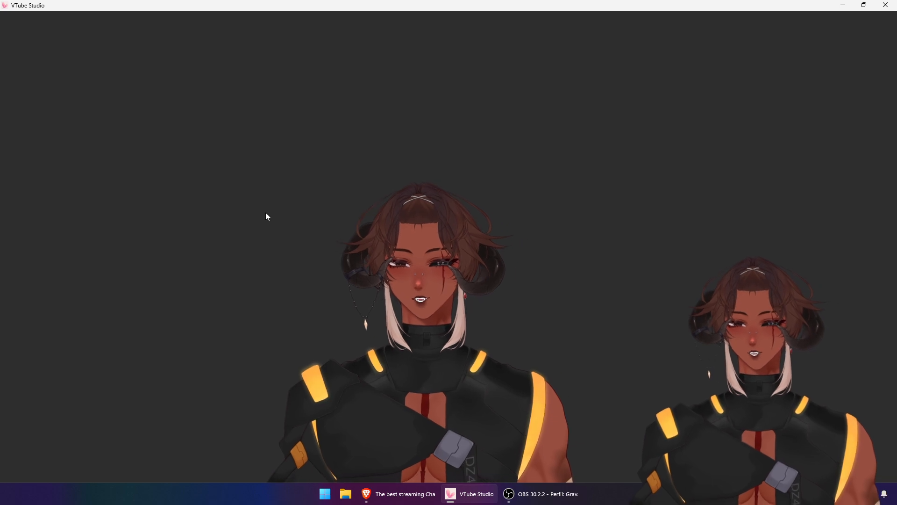
{"action": "double_click", "coordinate": [265, 212]}
{"action": "left_click", "coordinate": [23, 177]}
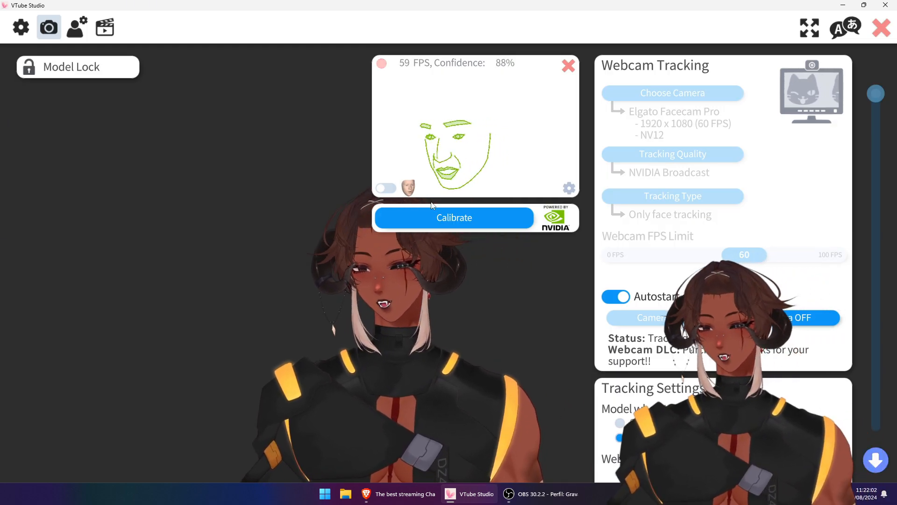
{"action": "scroll", "coordinate": [734, 175], "scroll_direction": "down", "scroll_amount": 10}
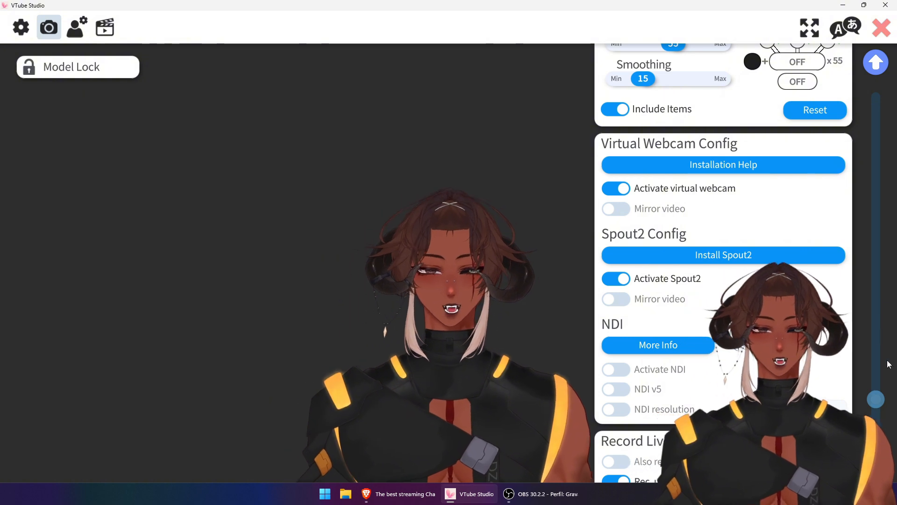
{"action": "mouse_move", "coordinate": [877, 399]}
{"action": "left_mouse_down"}
{"action": "mouse_move", "coordinate": [875, 328]}
{"action": "mouse_move", "coordinate": [872, 395]}
{"action": "left_mouse_up"}
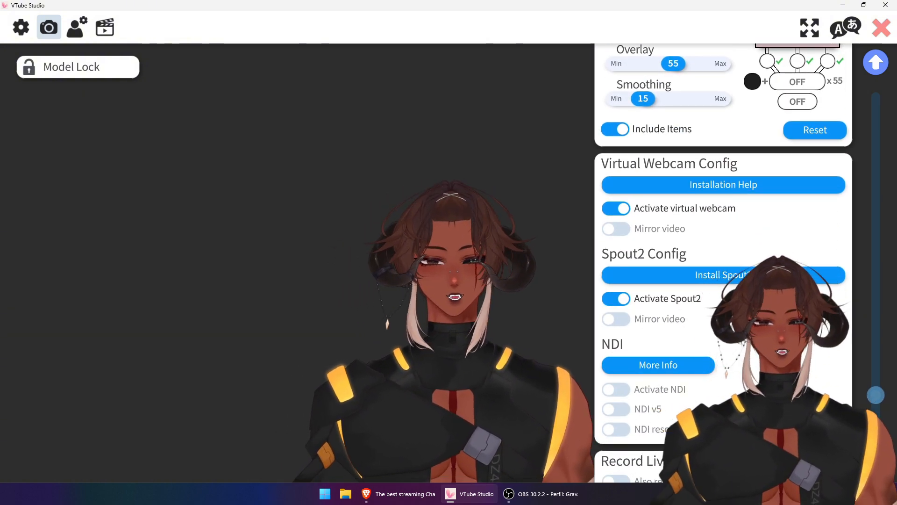
{"action": "left_click", "coordinate": [846, 8]}
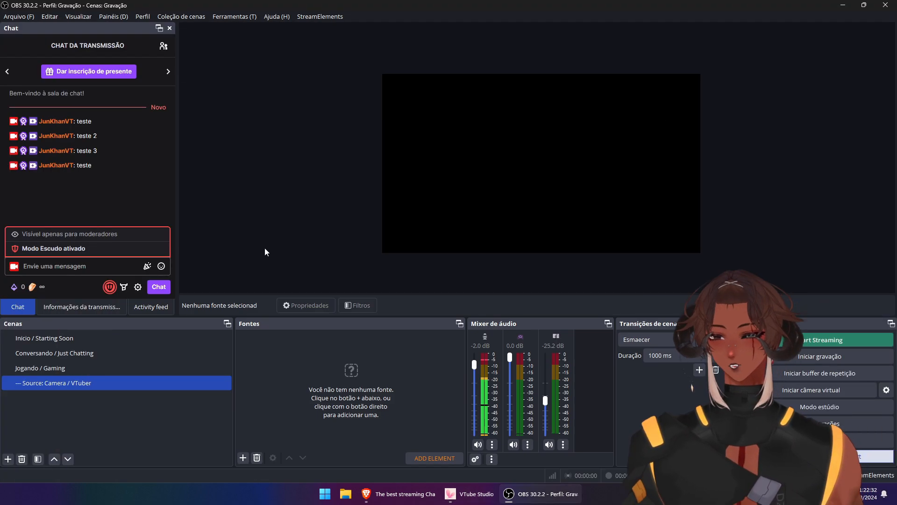
{"action": "right_click", "coordinate": [326, 378]}
{"action": "mouse_move", "coordinate": [377, 384]}
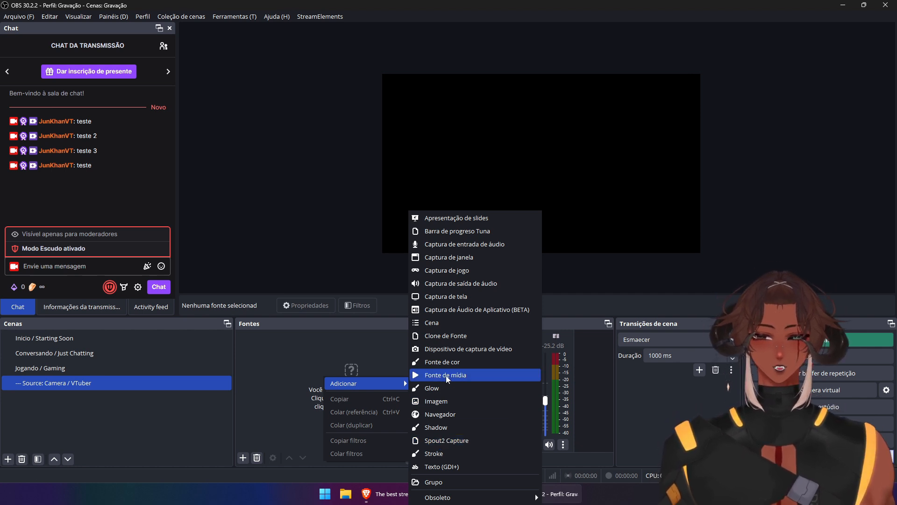
{"action": "left_click", "coordinate": [455, 441]}
{"action": "key", "text": "Return"}
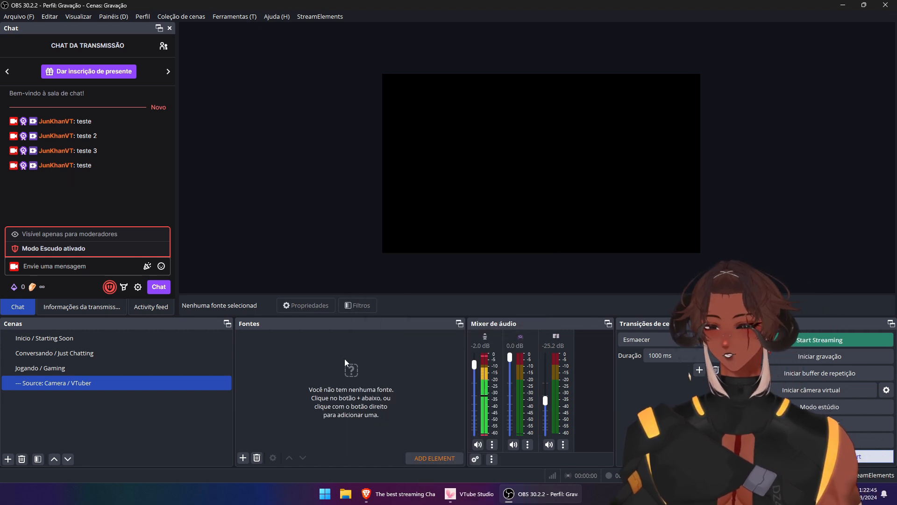
{"action": "right_click", "coordinate": [345, 361]}
{"action": "mouse_move", "coordinate": [363, 369]}
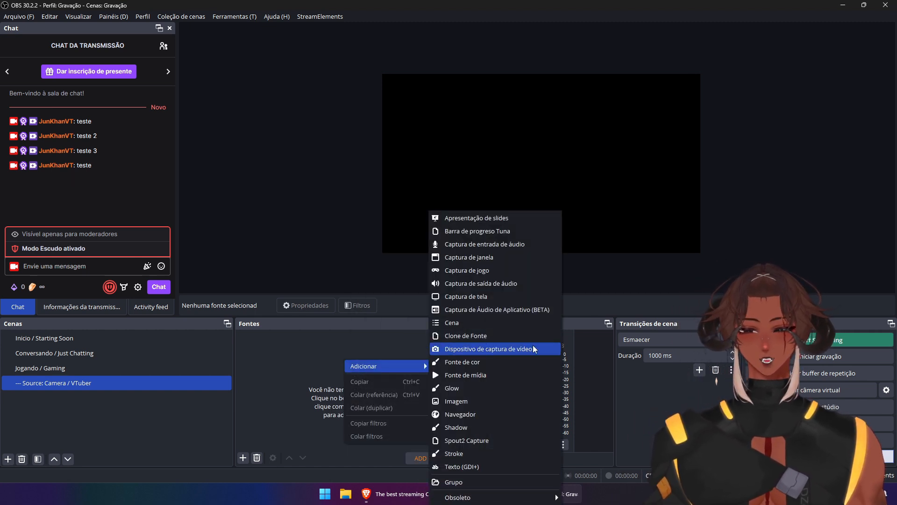
{"action": "left_click", "coordinate": [300, 360]}
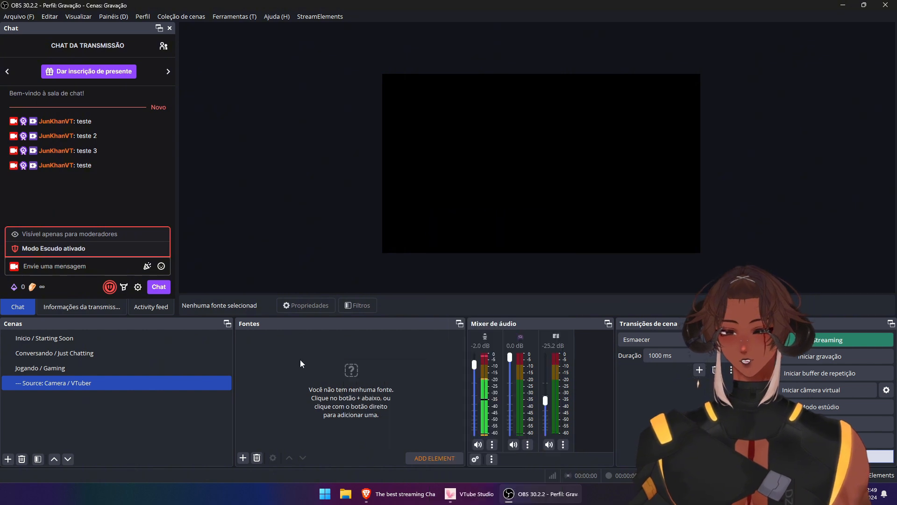
Add a new Spout2 Capture source named "Source: Spout2 VTuber" to the Camera / VTuber scene
{"action": "right_click", "coordinate": [320, 360]}
{"action": "mouse_move", "coordinate": [358, 366]}
{"action": "left_click", "coordinate": [446, 440]}
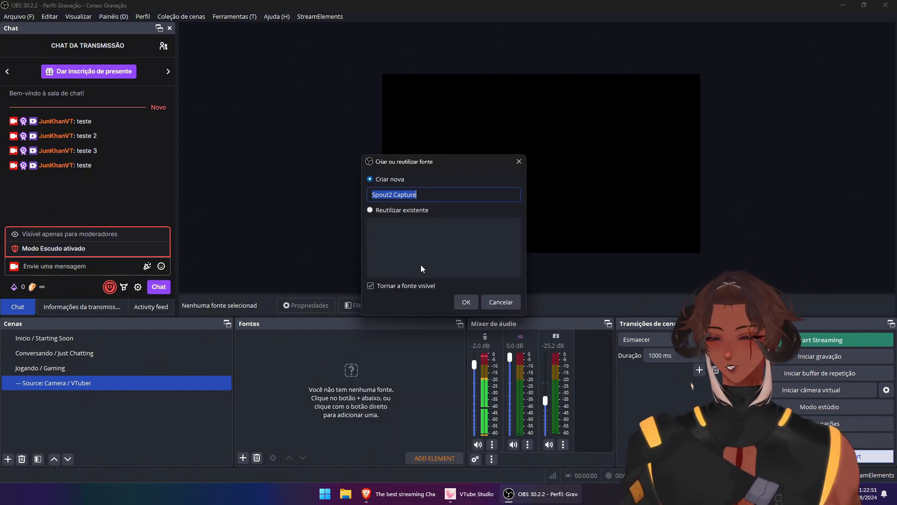
{"action": "type", "text": "Source"}
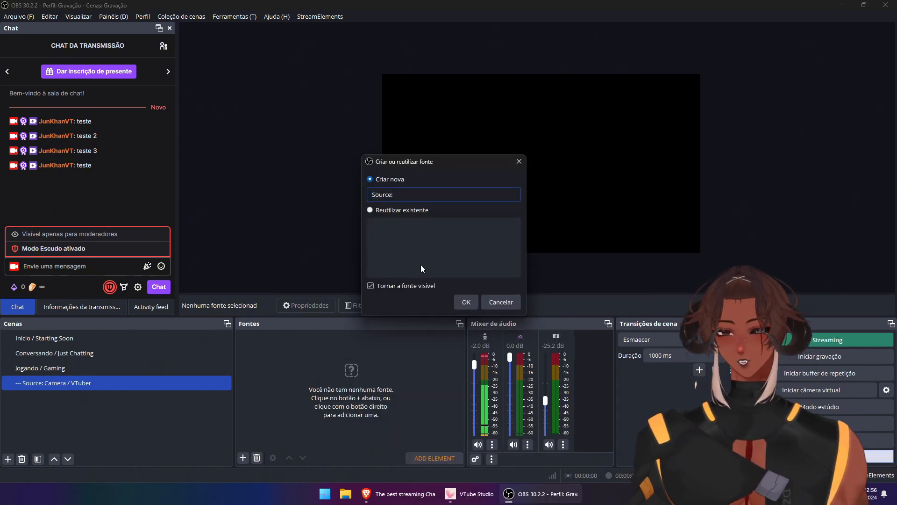
{"action": "type", "text": ": Spot"}
{"action": "key", "text": "BackSpace"}
{"action": "type", "text": "ut2 VTuber"}
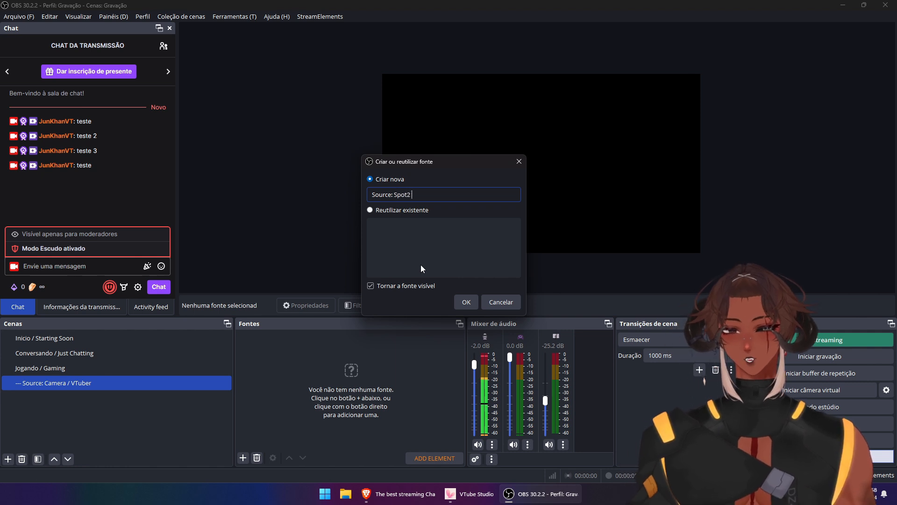
{"action": "key", "text": "Return"}
Uncover the canvas behind the properties window and set the capture's Spout sender to VTubeStudioSpout
{"action": "left_click_drag", "start_coordinate": [438, 106], "coordinate": [220, 107]}
{"action": "left_click_drag", "start_coordinate": [542, 241], "coordinate": [567, 233]}
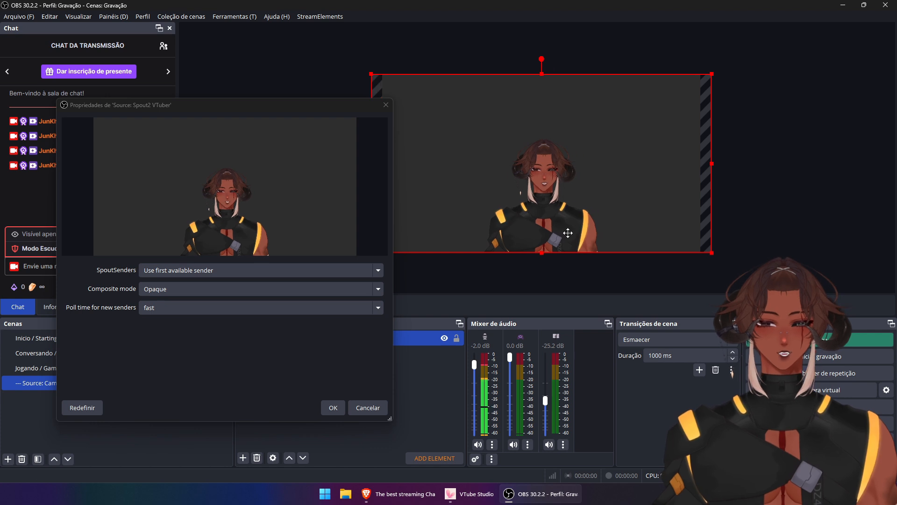
{"action": "left_click", "coordinate": [198, 275]}
{"action": "left_click", "coordinate": [181, 292]}
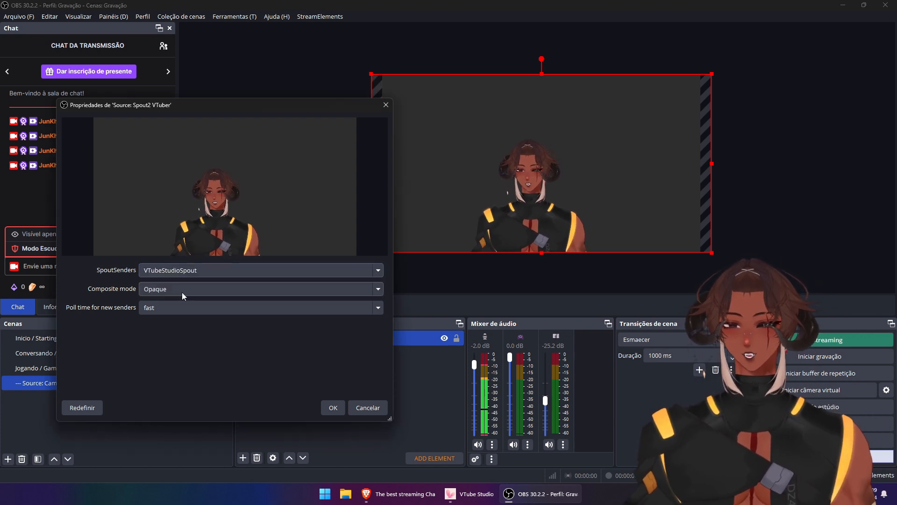
Try the Premultiplied Alpha and Converted Premultiplied Alpha (legacy) composite modes on the Spout2 VTuber capture
{"action": "left_click", "coordinate": [161, 286]}
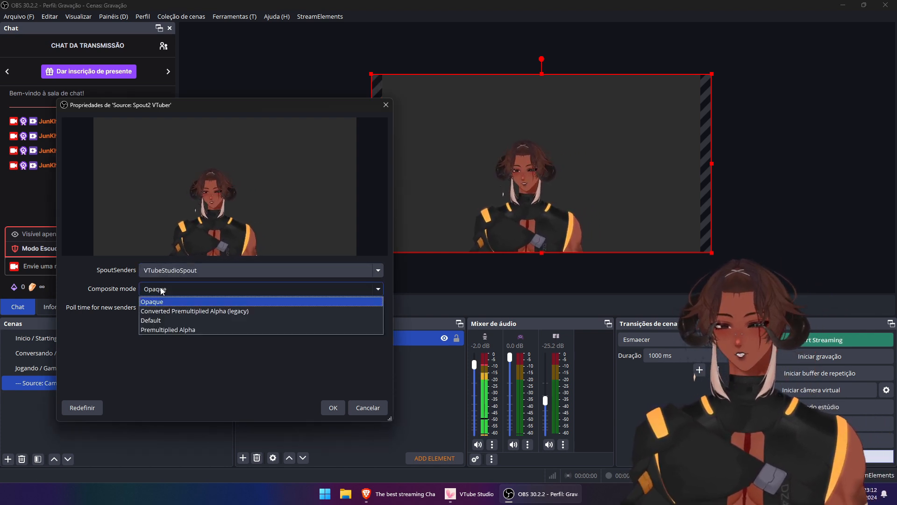
{"action": "left_click", "coordinate": [172, 330]}
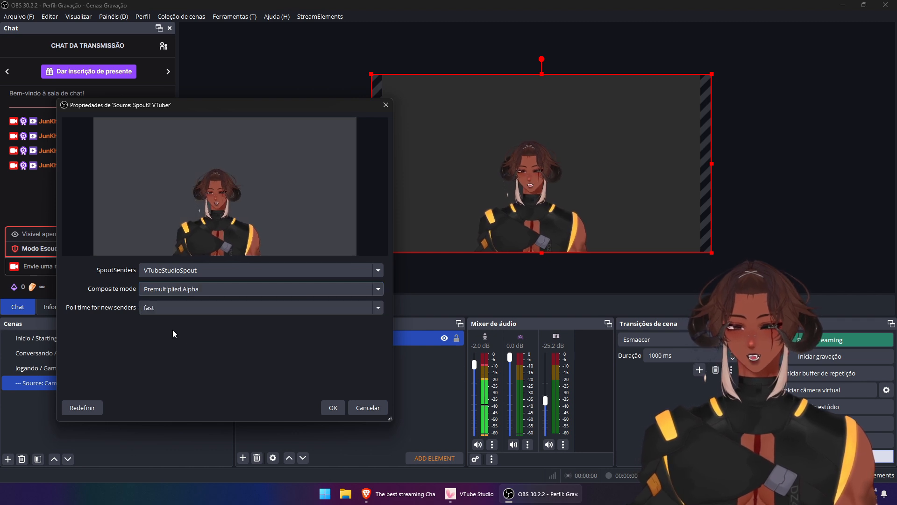
{"action": "left_click", "coordinate": [187, 289]}
{"action": "left_click", "coordinate": [188, 310]}
{"action": "left_click", "coordinate": [187, 289]}
{"action": "left_click", "coordinate": [181, 312]}
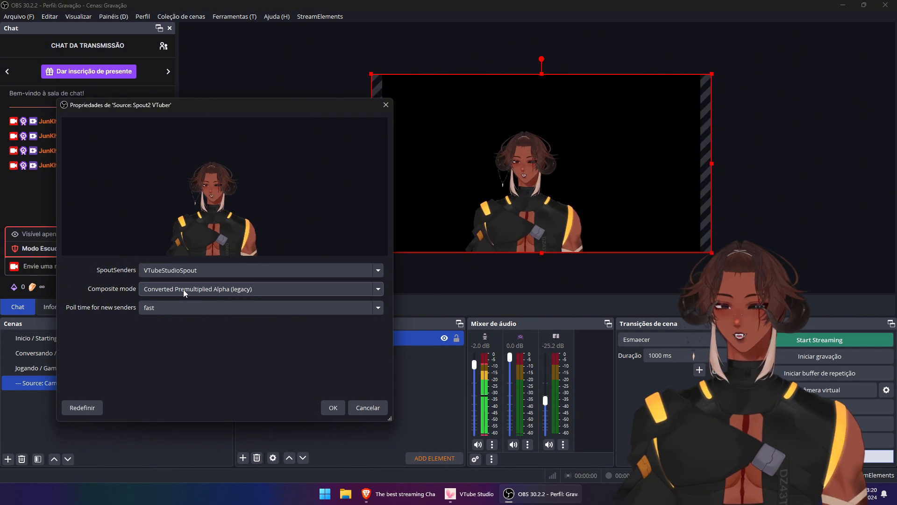
Set the Spout2 VTuber capture's composite mode to Default, accept its properties and lock the source
{"action": "left_click", "coordinate": [183, 290]}
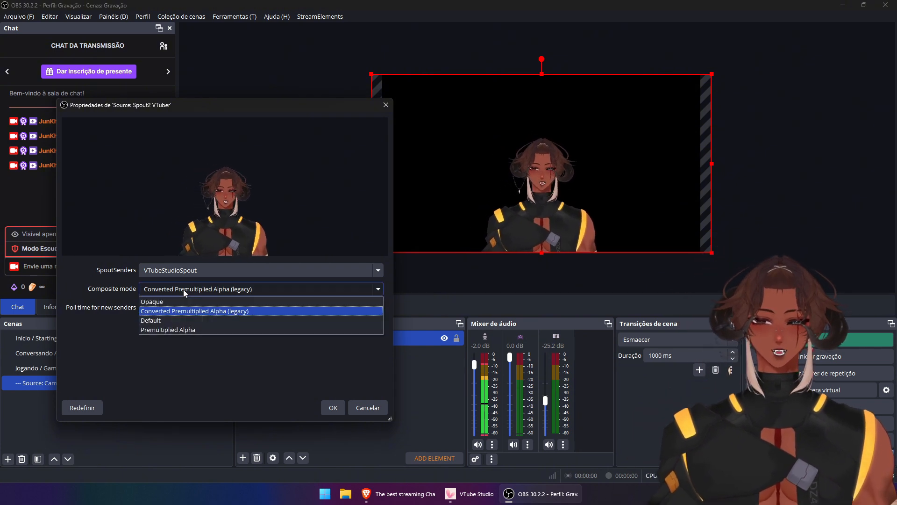
{"action": "left_click", "coordinate": [163, 318]}
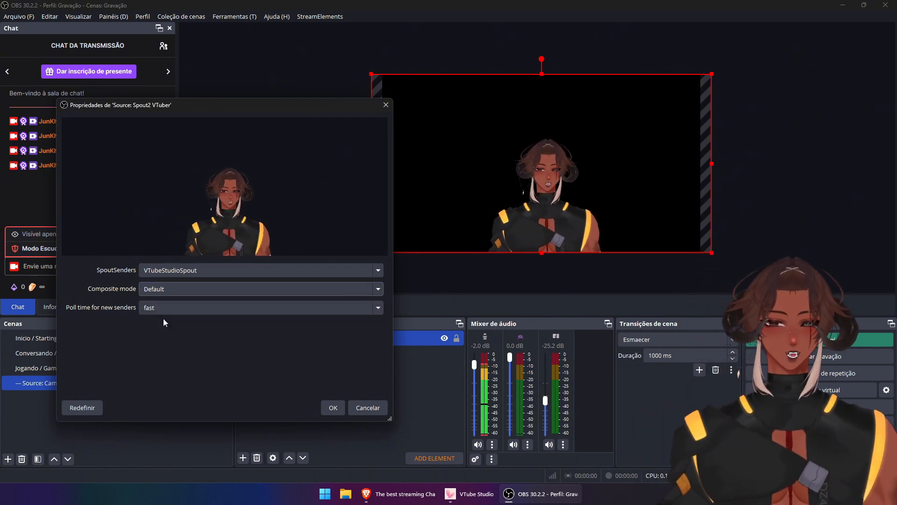
{"action": "left_click", "coordinate": [333, 408]}
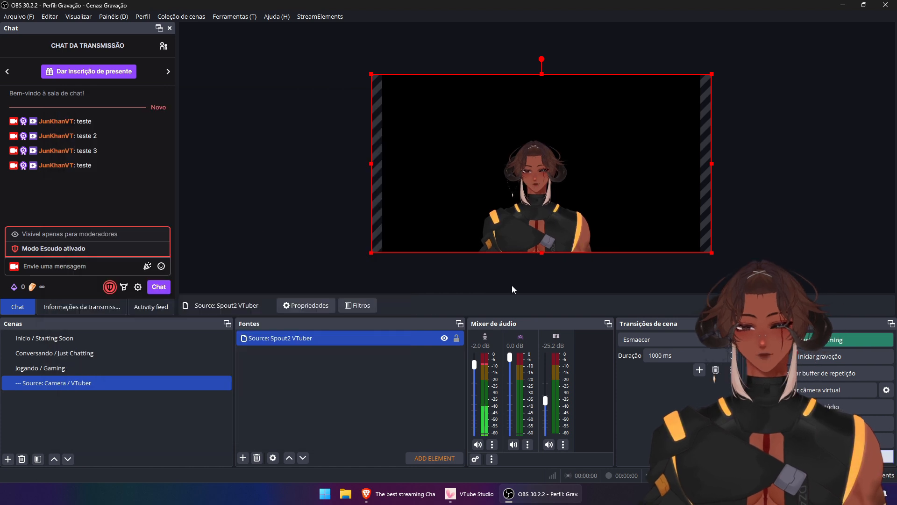
{"action": "left_click", "coordinate": [446, 348]}
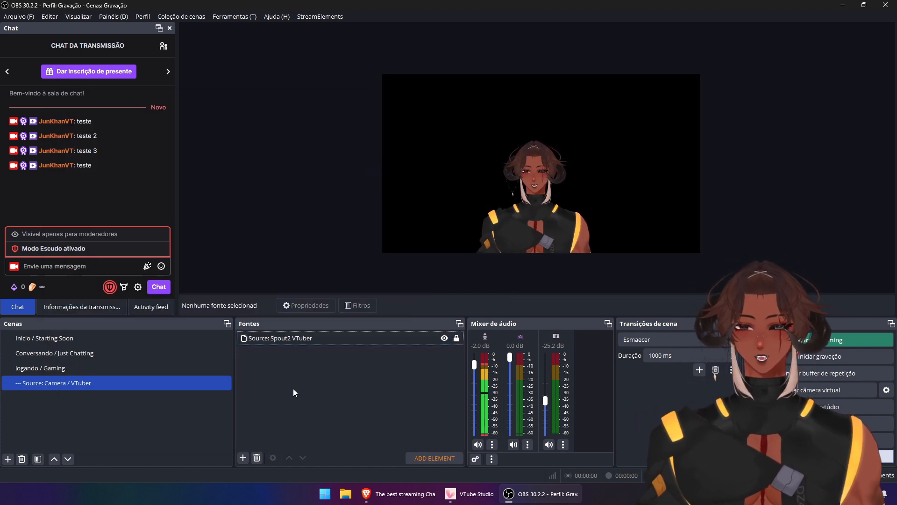
Add the existing "--- Source: Camera / VTuber" scene as a source in the Conversando / Just Chatting scene
{"action": "left_click", "coordinate": [70, 358]}
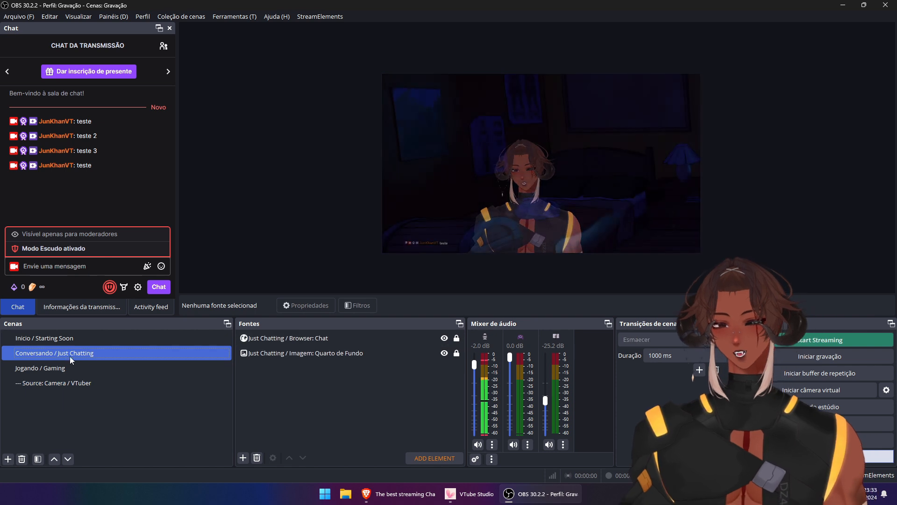
{"action": "right_click", "coordinate": [317, 383]}
{"action": "mouse_move", "coordinate": [322, 390]}
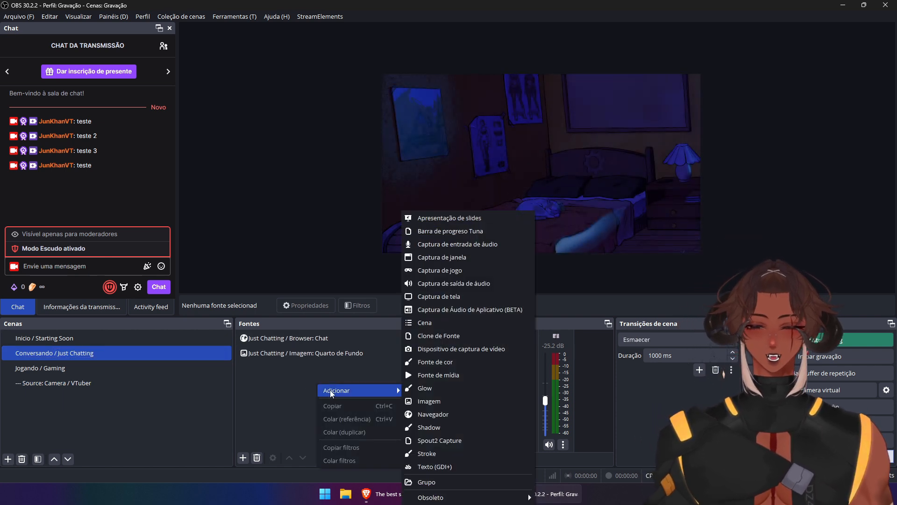
{"action": "left_click", "coordinate": [421, 322]}
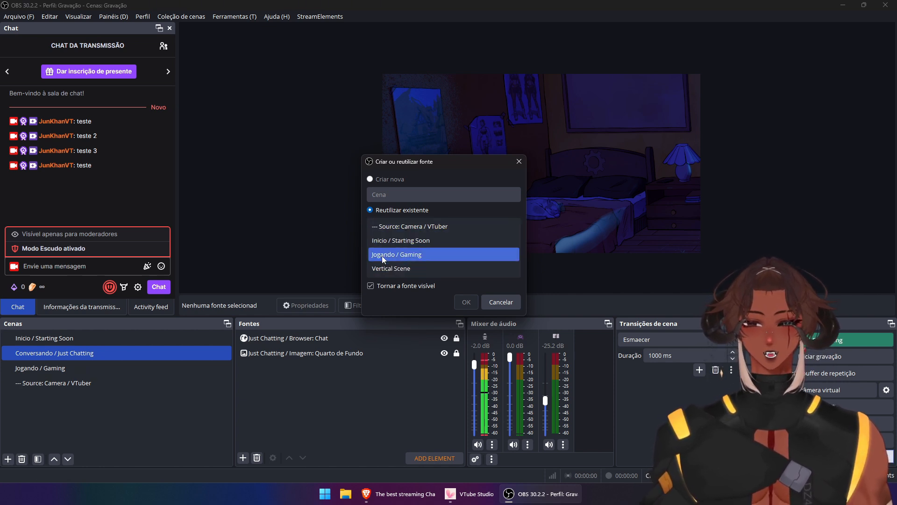
{"action": "left_click", "coordinate": [416, 232]}
{"action": "left_click", "coordinate": [466, 302]}
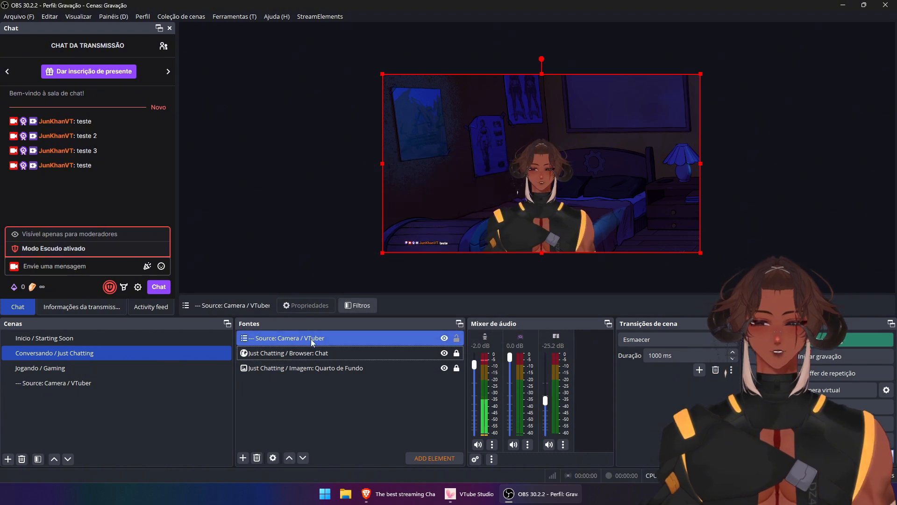
Move the Camera / VTuber source between the browser chat and the room background image, and lock it
{"action": "left_click_drag", "start_coordinate": [310, 338], "coordinate": [316, 357]}
{"action": "left_click", "coordinate": [330, 401]}
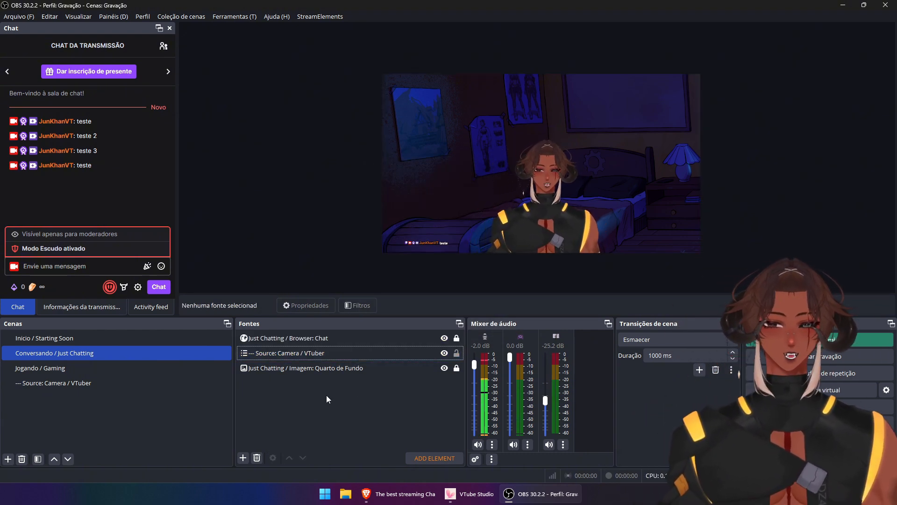
{"action": "left_click", "coordinate": [427, 355]}
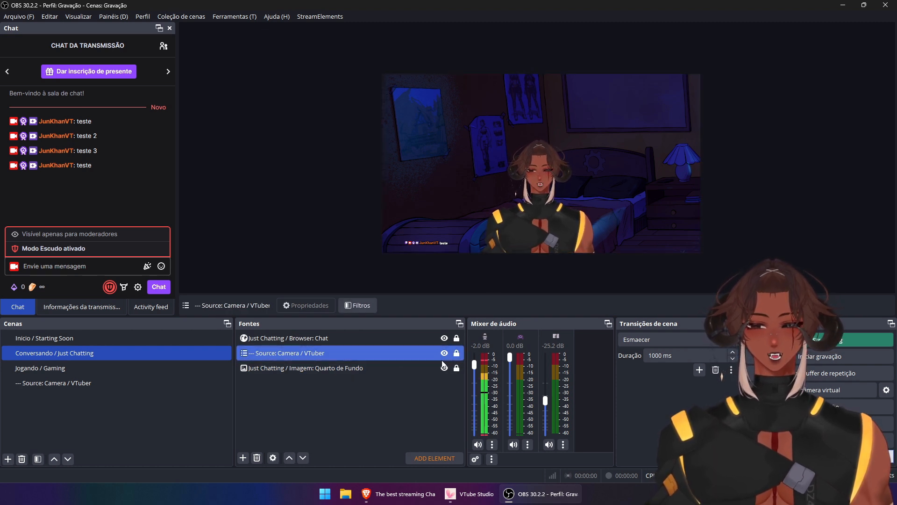
Try resizing and repositioning the Camera / VTuber source on the Just Chatting canvas, and restore its original full-canvas placement and lock
{"action": "left_click_drag", "start_coordinate": [700, 253], "coordinate": [563, 176]}
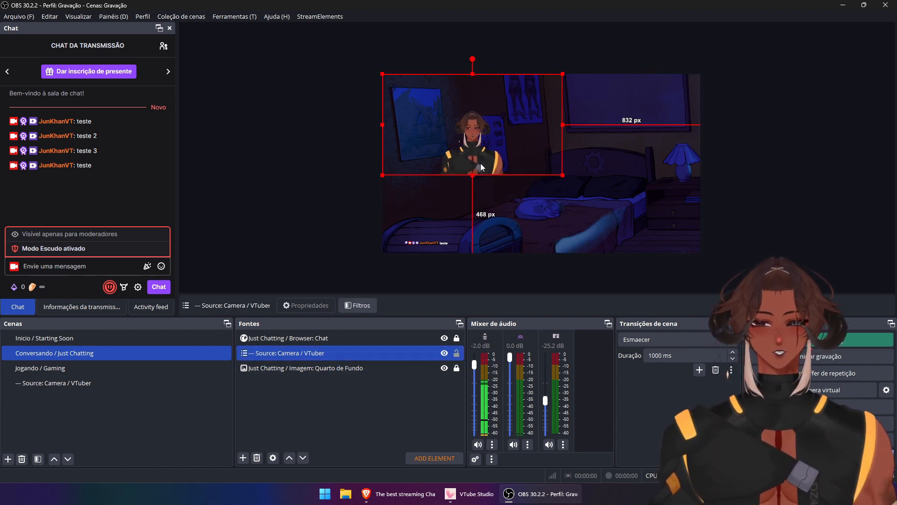
{"action": "left_click_drag", "start_coordinate": [462, 158], "coordinate": [549, 191]}
{"action": "left_click_drag", "start_coordinate": [647, 214], "coordinate": [717, 253]}
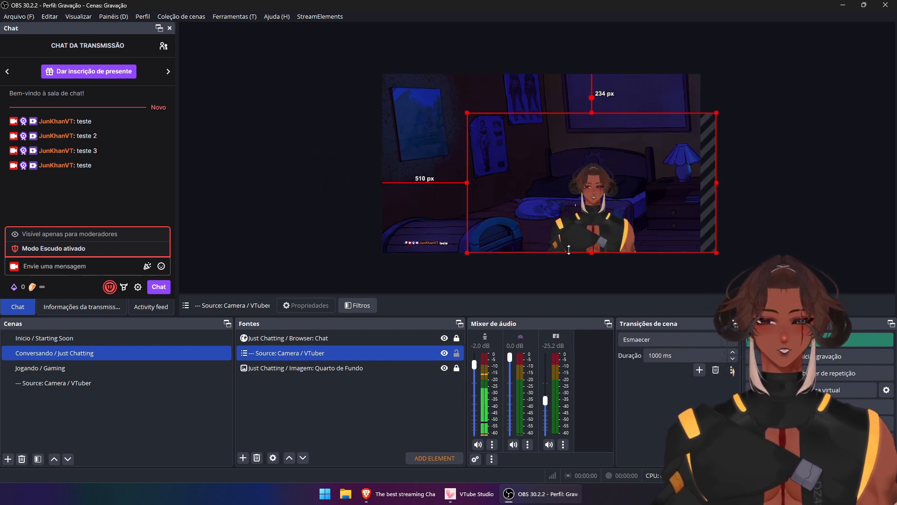
{"action": "left_click_drag", "start_coordinate": [591, 113], "coordinate": [601, 77]}
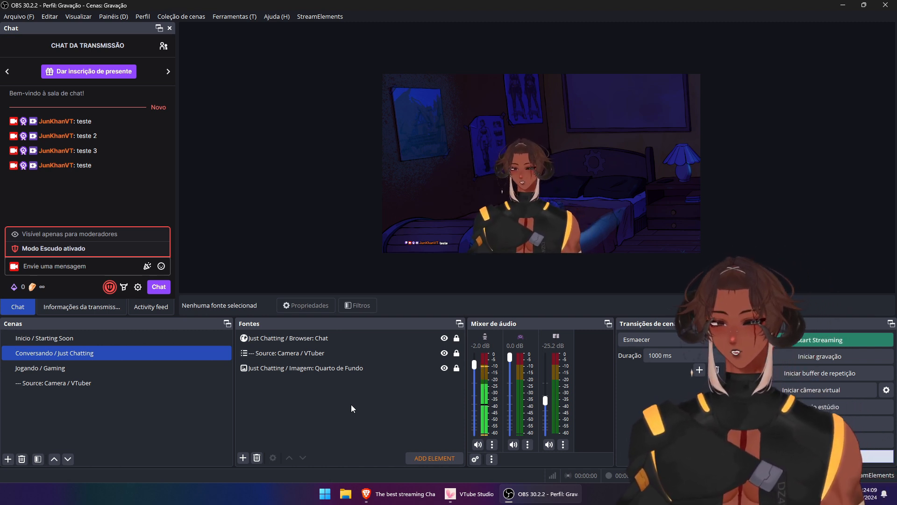
{"action": "left_click", "coordinate": [310, 405]}
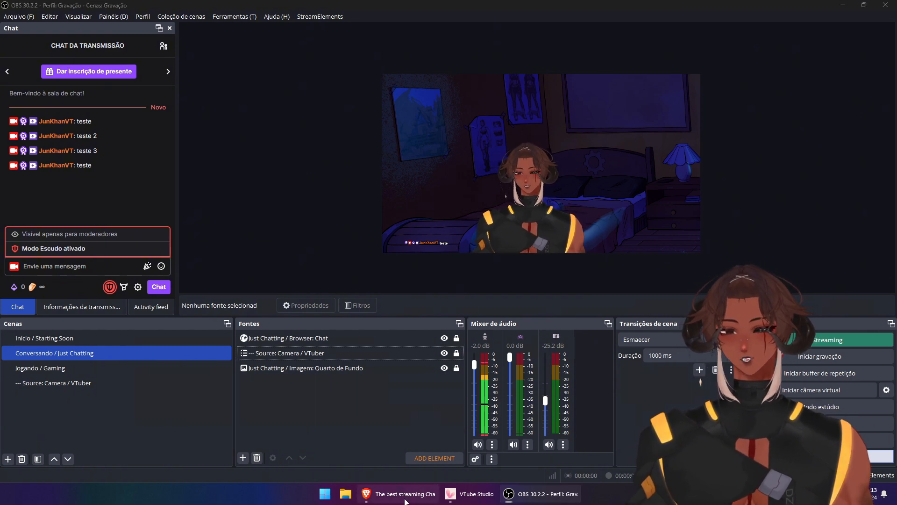
Switch to the browser, copy the URL of the Alerts overlay from the StreamElements overlays page, and return to OBS
{"action": "type", "text": "stre"}
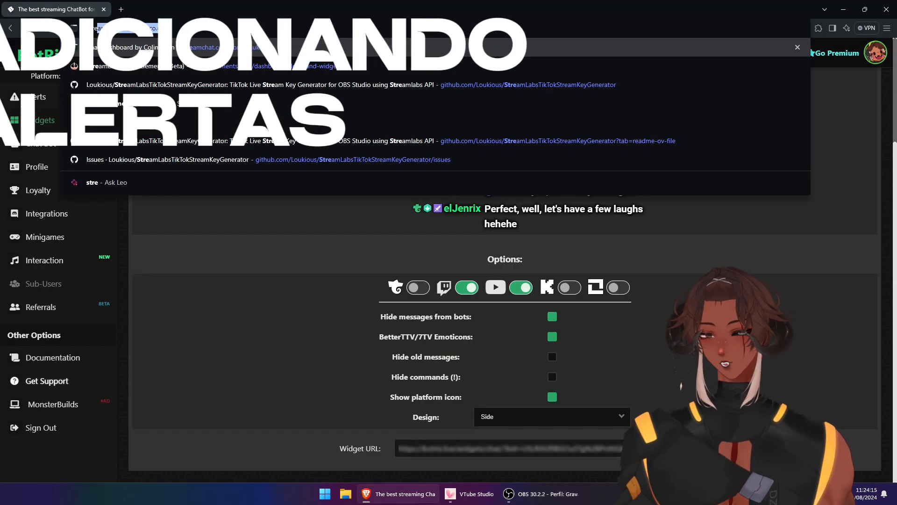
{"action": "type", "text": "ame"}
{"action": "key", "text": "Return"}
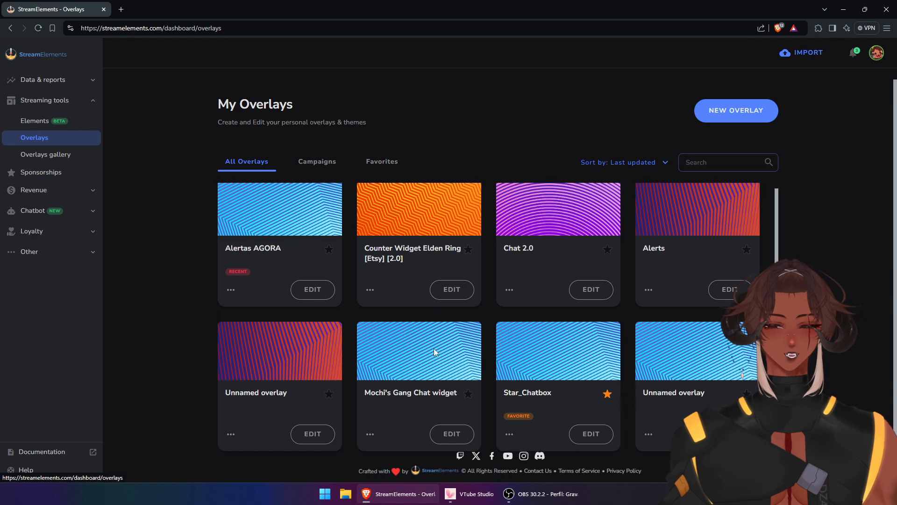
{"action": "left_click", "coordinate": [648, 295]}
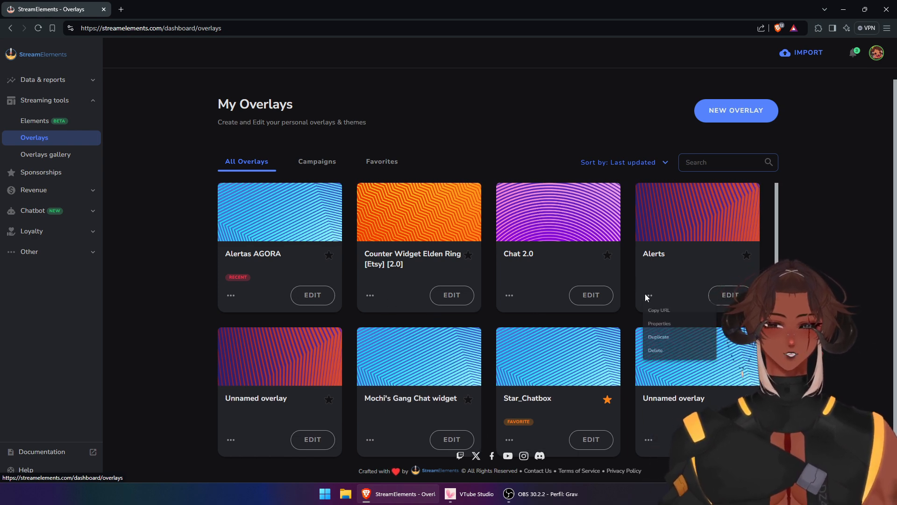
{"action": "left_click", "coordinate": [666, 314]}
{"action": "left_click", "coordinate": [541, 494]}
{"action": "right_click", "coordinate": [287, 407]}
{"action": "mouse_move", "coordinate": [293, 414]}
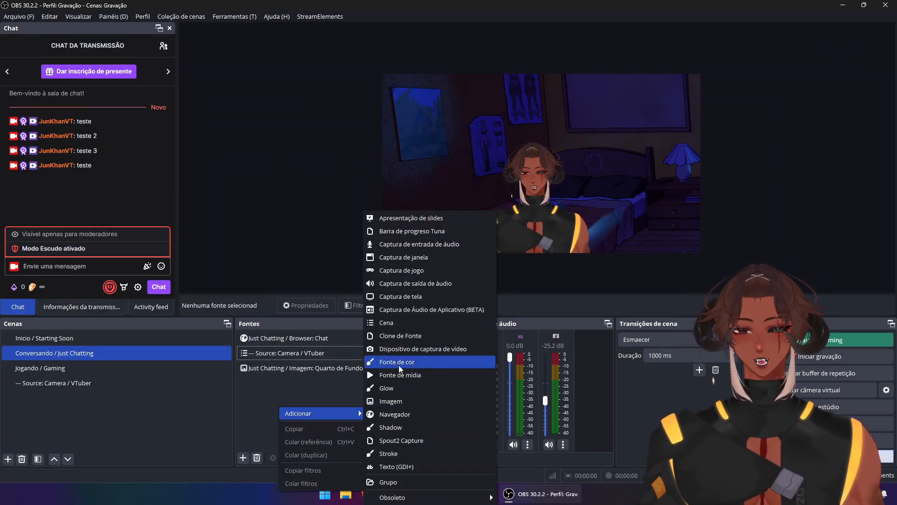
{"action": "left_click", "coordinate": [390, 414]}
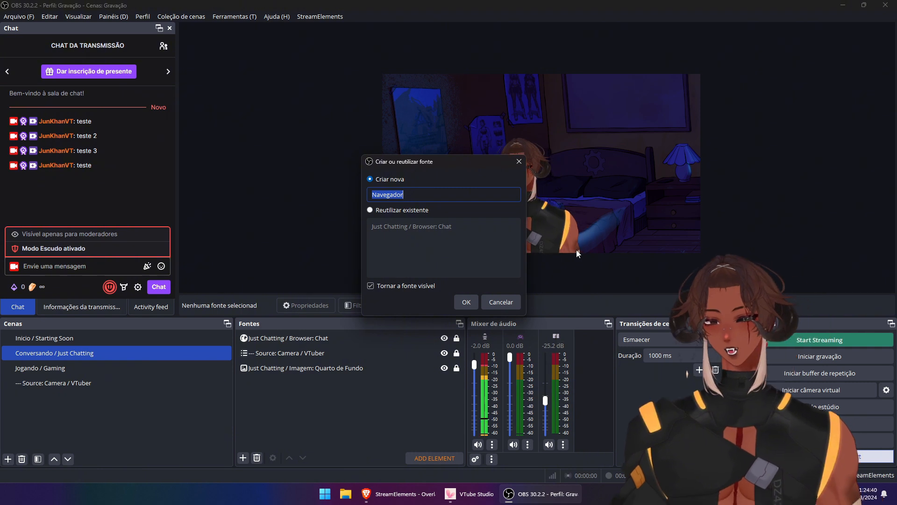
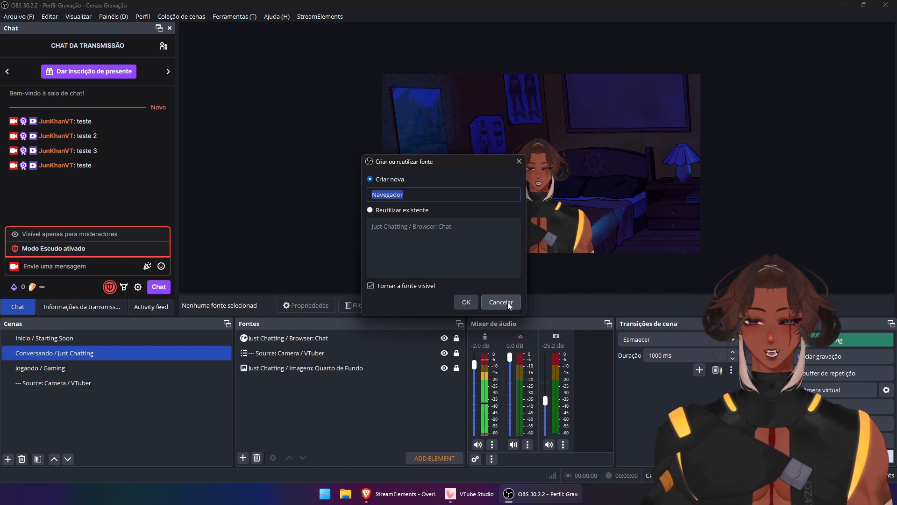
{"action": "left_click", "coordinate": [501, 302]}
{"action": "left_click", "coordinate": [52, 341]}
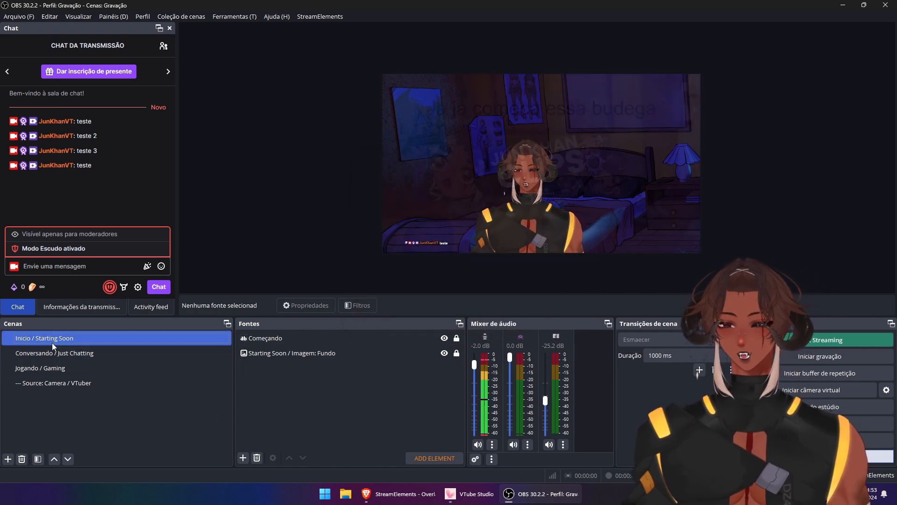
{"action": "left_click", "coordinate": [55, 355]}
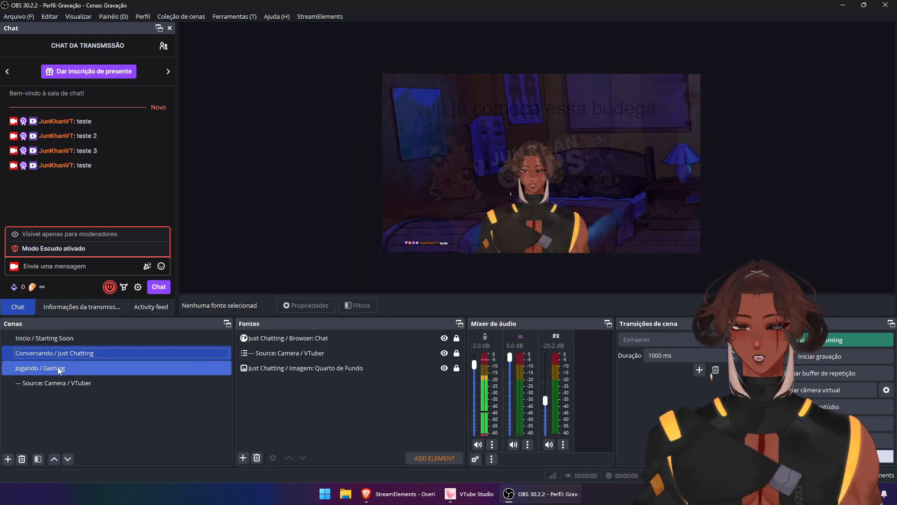
{"action": "left_click", "coordinate": [57, 366]}
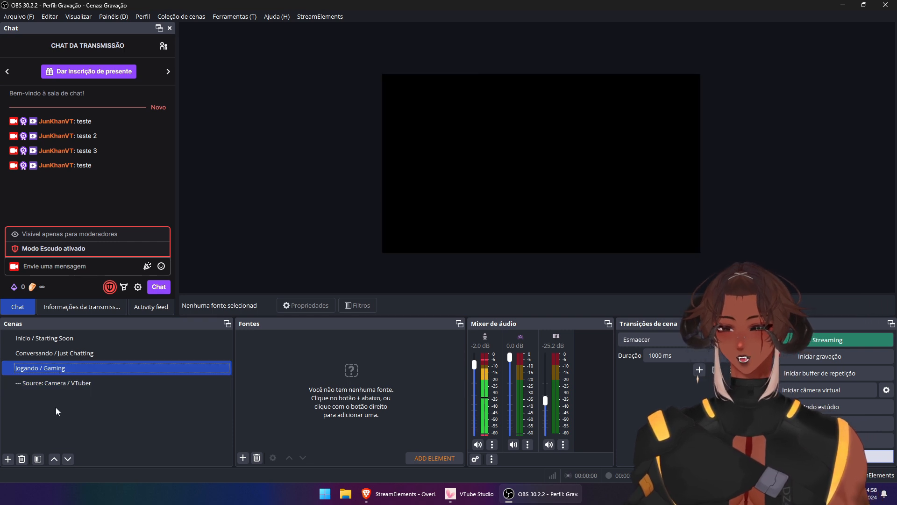
Create a new scene named "--- Source: Alertas" and place it below the Camera / VTuber scene
{"action": "left_click", "coordinate": [8, 459]}
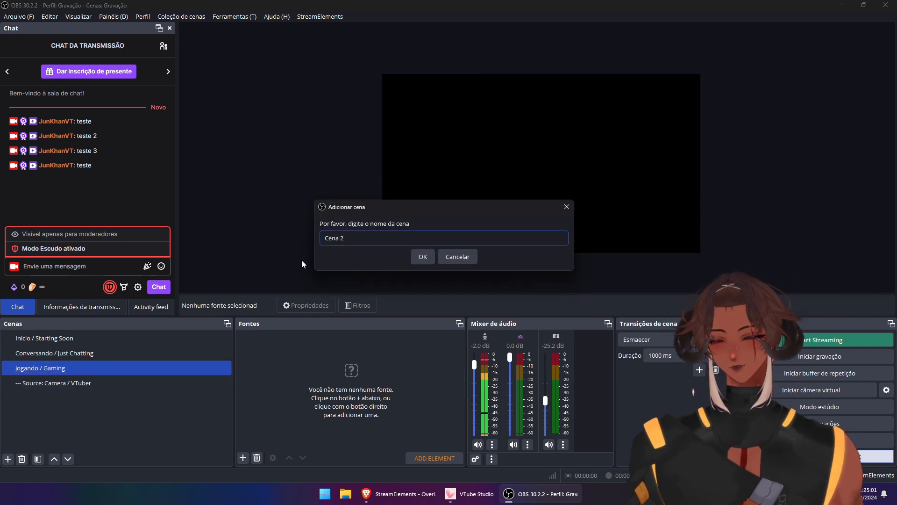
{"action": "key", "text": "ctrl+a"}
{"action": "type", "text": "--- So"}
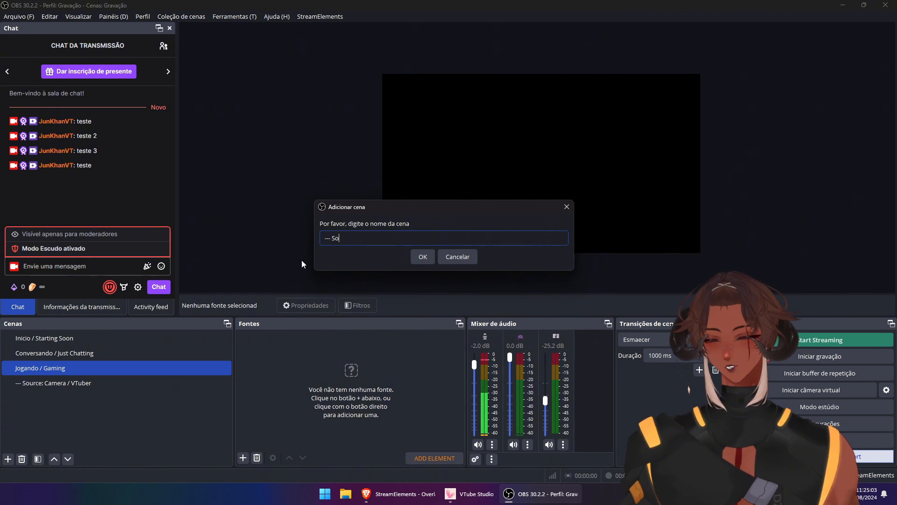
{"action": "type", "text": "urce: Alertas"}
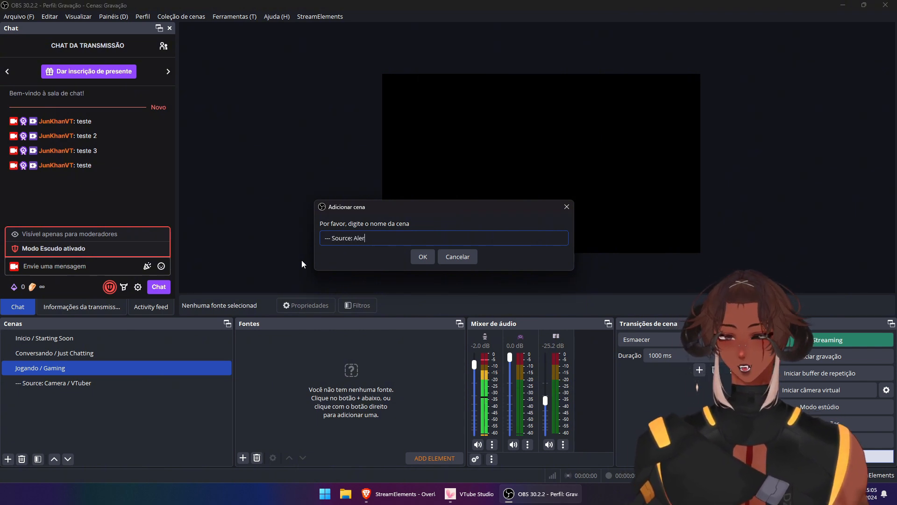
{"action": "left_click", "coordinate": [416, 259]}
{"action": "left_click_drag", "start_coordinate": [86, 383], "coordinate": [184, 396]}
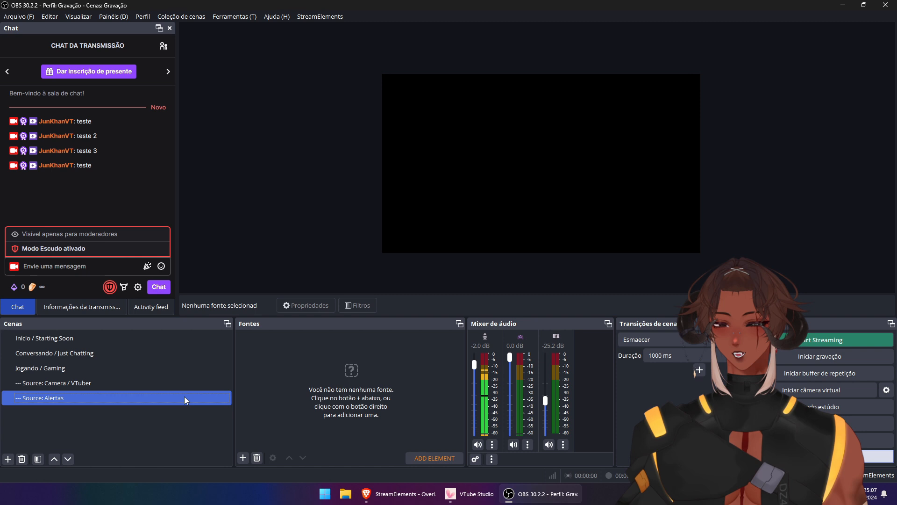
Add a browser source named "Source: Alertas" to the "--- Source: Alertas" scene, using the copied overlay URL
{"action": "right_click", "coordinate": [300, 370]}
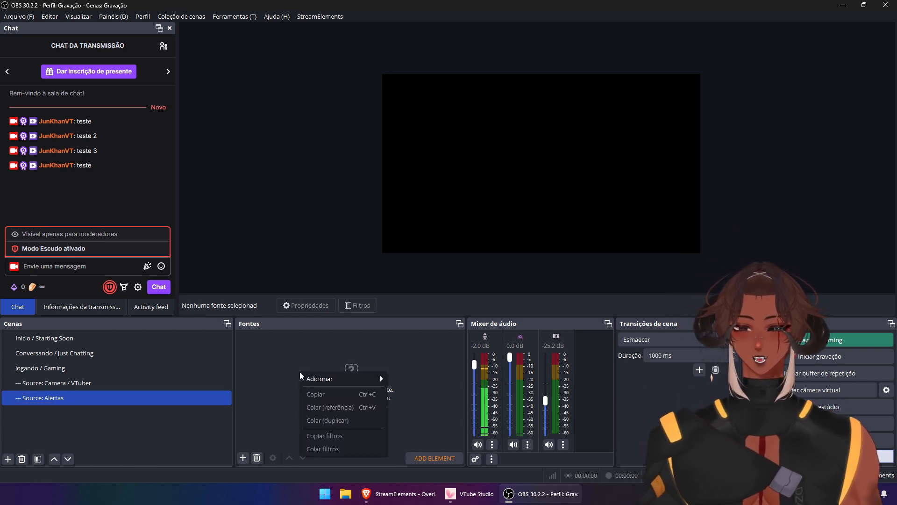
{"action": "mouse_move", "coordinate": [317, 380]}
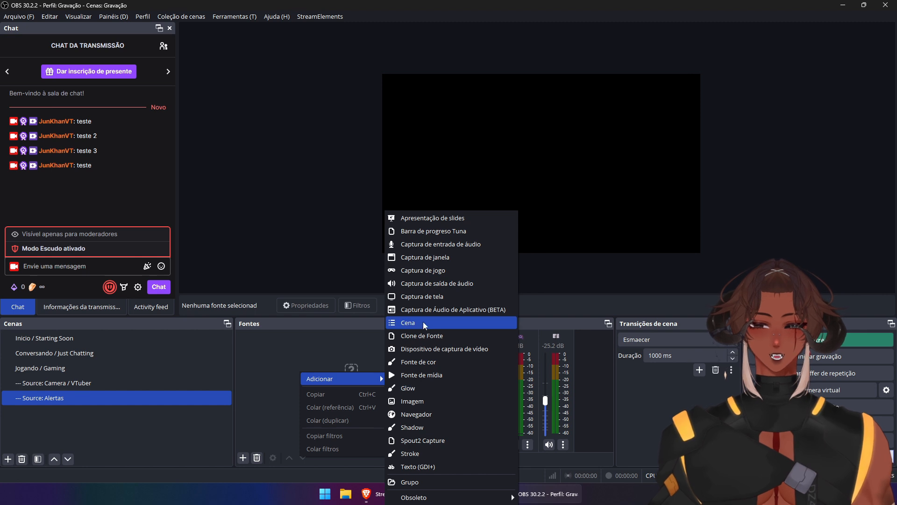
{"action": "left_click", "coordinate": [416, 414]}
{"action": "type", "text": "Source>"}
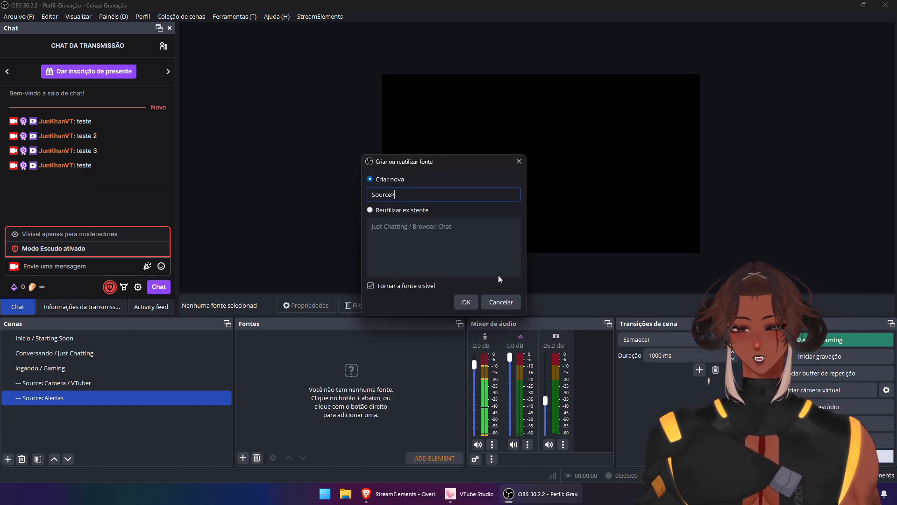
{"action": "key", "text": "BackSpace"}
{"action": "type", "text": ": "}
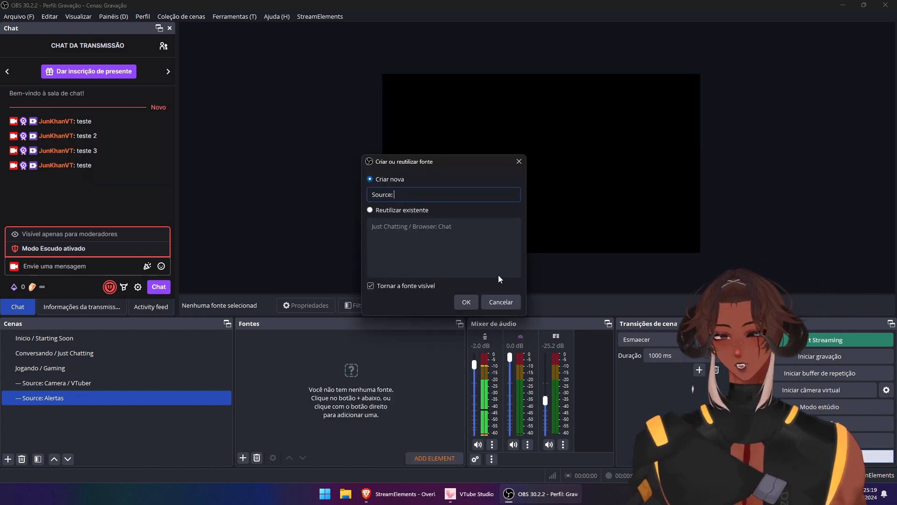
{"action": "type", "text": "Alertas"}
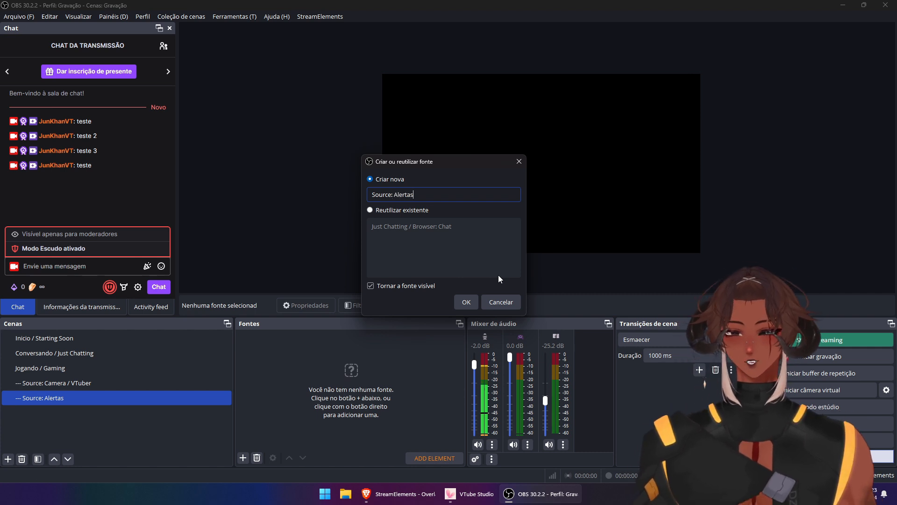
{"action": "key", "text": "Return"}
{"action": "key", "text": "ctrl+v"}
{"action": "key", "text": "Return"}
Move the alerts browser source into the upper-left corner of the canvas and lock it
{"action": "key", "text": "ctrl+d"}
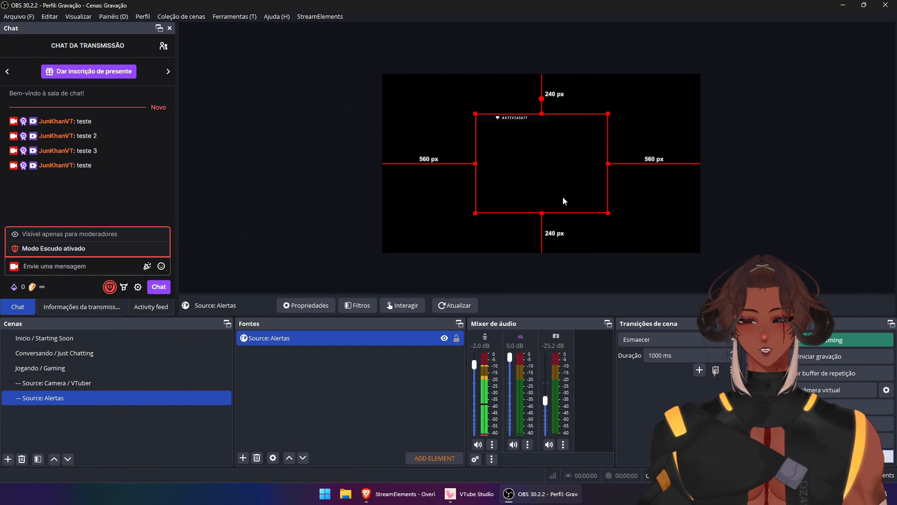
{"action": "left_click", "coordinate": [456, 340]}
{"action": "left_click", "coordinate": [456, 341]}
{"action": "left_click_drag", "start_coordinate": [544, 169], "coordinate": [457, 131]}
{"action": "left_click", "coordinate": [457, 339]}
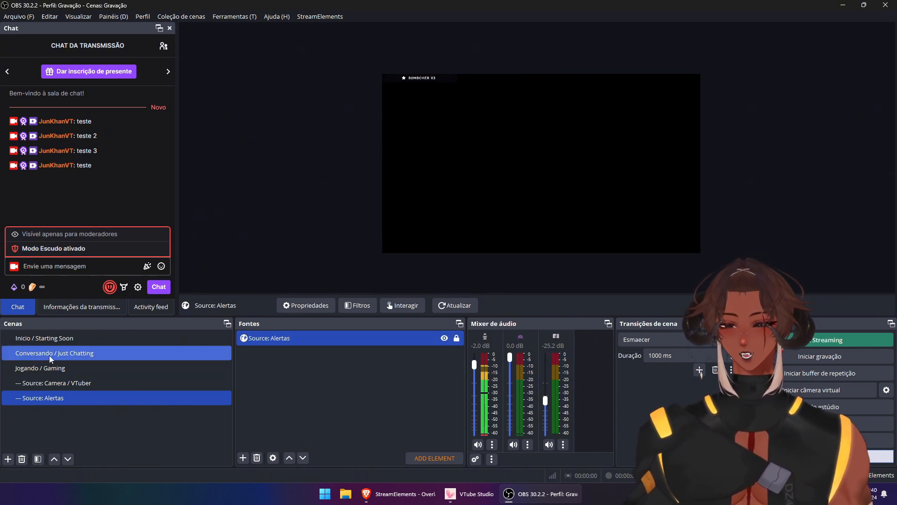
Add the existing "--- Source: Alertas" scene as the topmost source of the Conversando / Just Chatting scene and lock it
{"action": "left_click", "coordinate": [205, 354]}
{"action": "right_click", "coordinate": [267, 382]}
{"action": "mouse_move", "coordinate": [281, 390]}
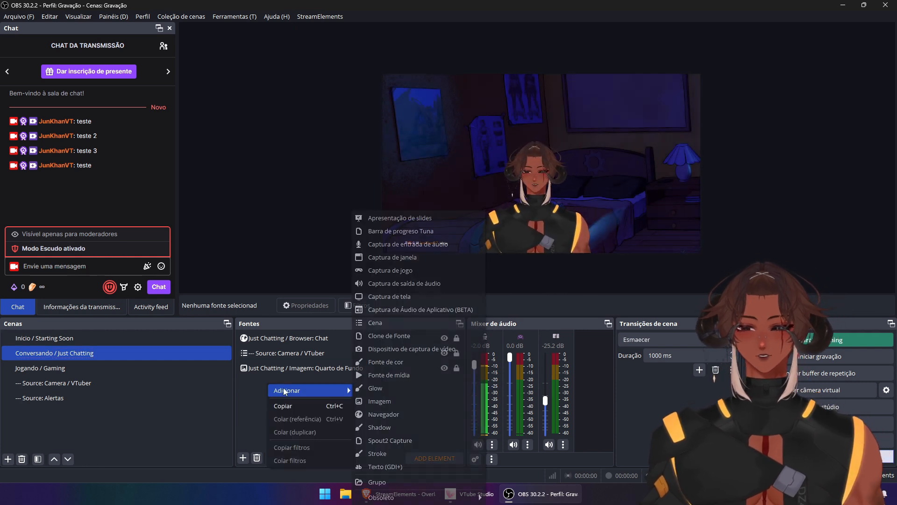
{"action": "left_click", "coordinate": [380, 321]}
{"action": "left_click", "coordinate": [424, 229]}
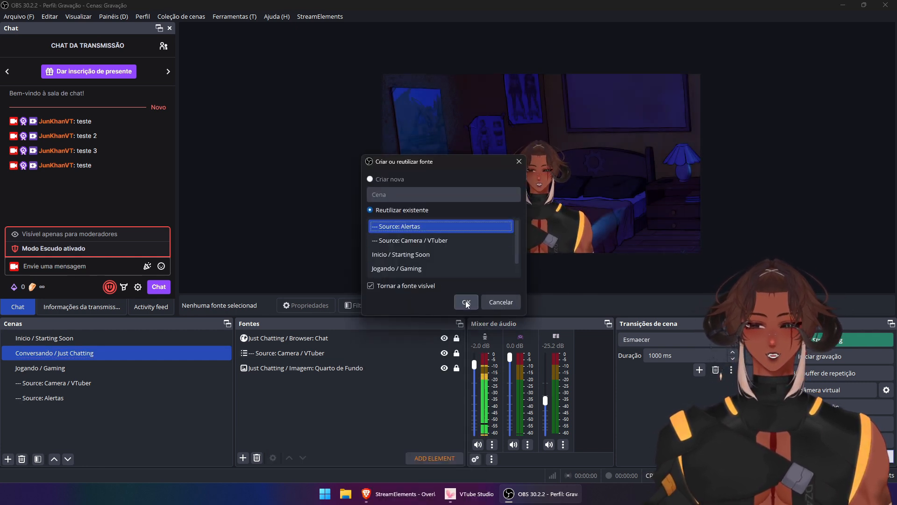
{"action": "left_click", "coordinate": [466, 302]}
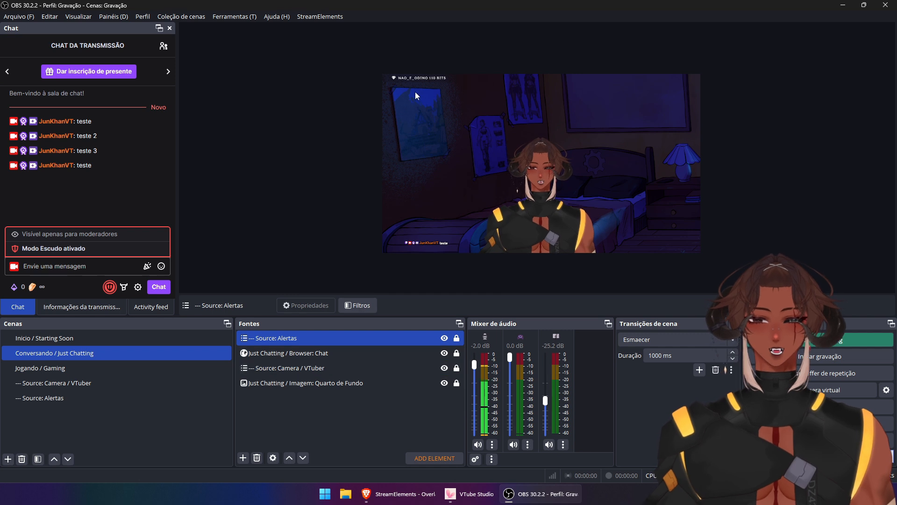
{"action": "left_click", "coordinate": [456, 338]}
{"action": "mouse_move", "coordinate": [456, 161]}
{"action": "left_mouse_down"}
{"action": "mouse_move", "coordinate": [505, 182]}
{"action": "mouse_move", "coordinate": [455, 160]}
{"action": "left_mouse_up"}
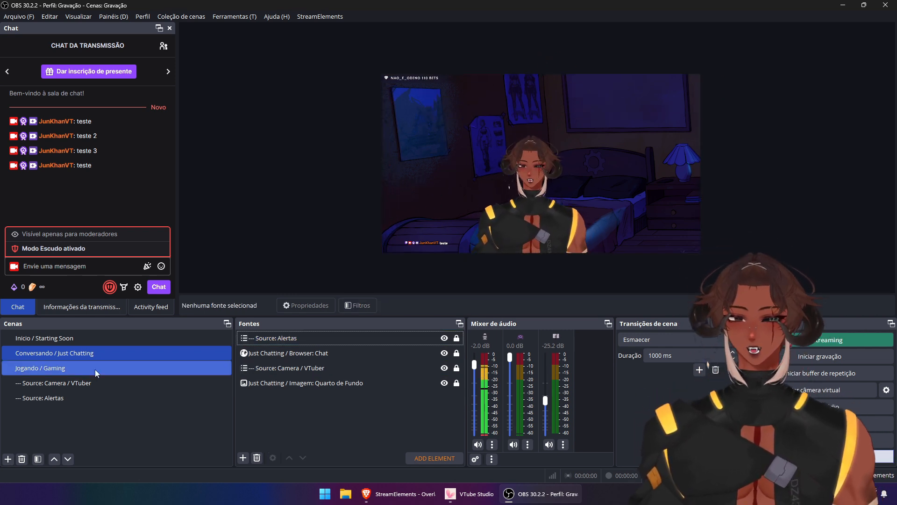
Add the existing "--- Source: Camera / VTuber" scene as a source in the Jogando / Gaming scene
{"action": "left_click", "coordinate": [95, 369]}
{"action": "right_click", "coordinate": [316, 371]}
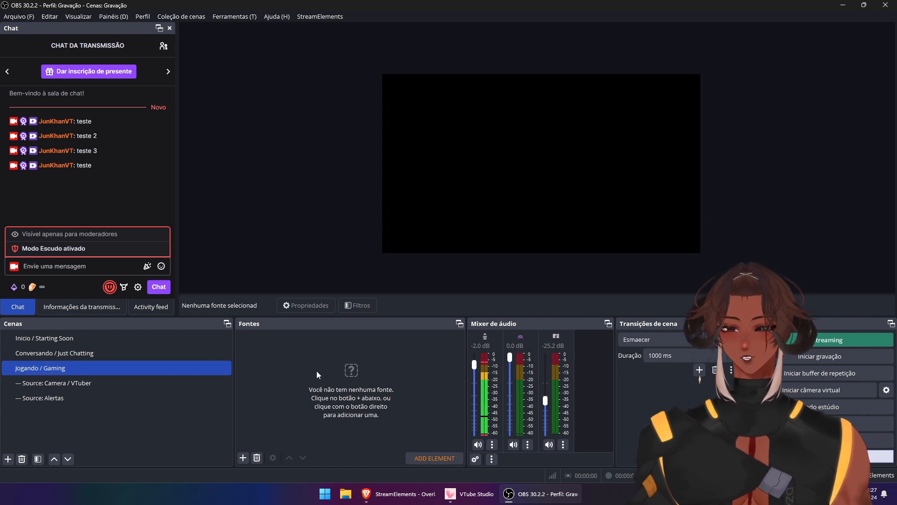
{"action": "mouse_move", "coordinate": [336, 378]}
{"action": "left_click", "coordinate": [427, 329]}
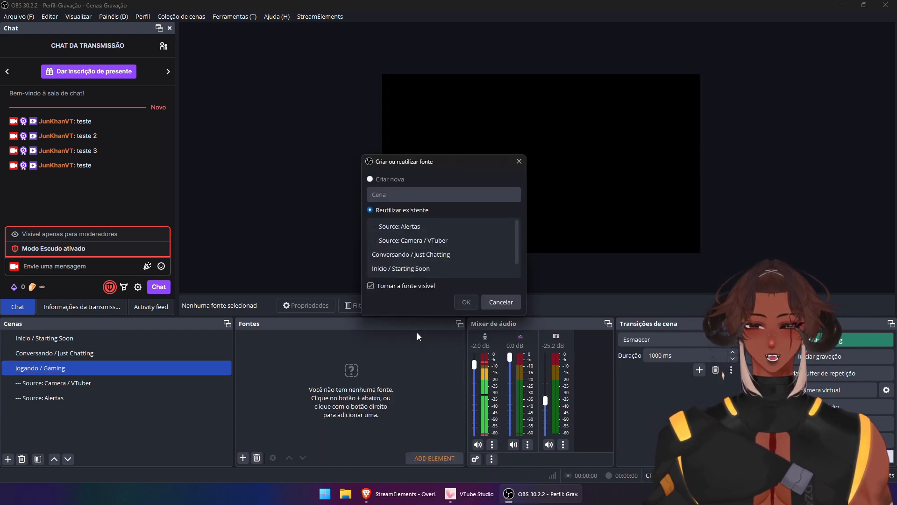
{"action": "left_click", "coordinate": [419, 239]}
{"action": "left_click", "coordinate": [466, 301]}
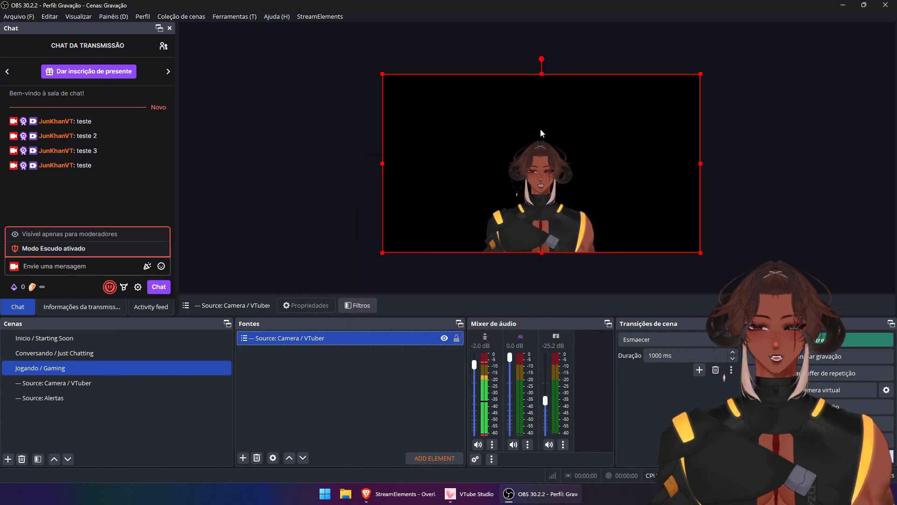
Shrink the Camera / VTuber source to a little over half size, place the model in the canvas's lower-left corner, and lock it
{"action": "left_click_drag", "start_coordinate": [542, 75], "coordinate": [542, 148]}
{"action": "left_click_drag", "start_coordinate": [501, 200], "coordinate": [446, 200]}
{"action": "left_click", "coordinate": [431, 271]}
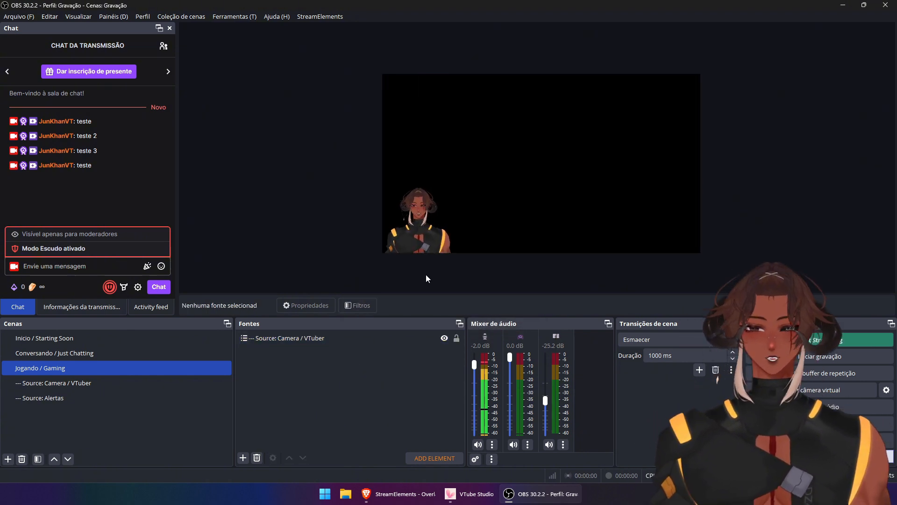
{"action": "right_click", "coordinate": [318, 396]}
{"action": "mouse_move", "coordinate": [321, 400]}
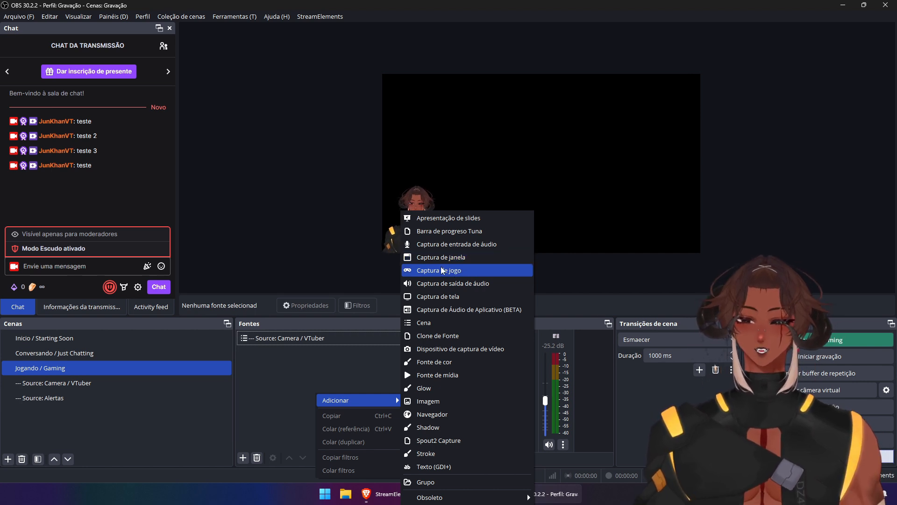
{"action": "left_click", "coordinate": [293, 377]}
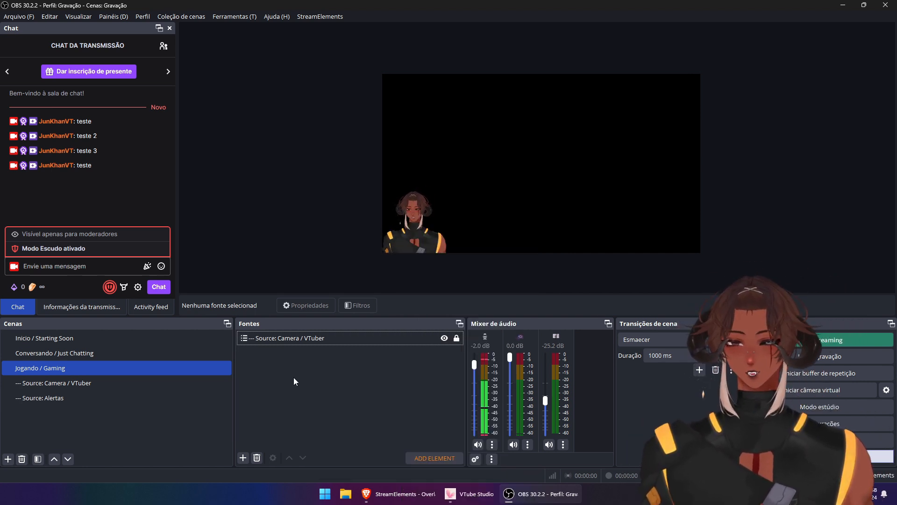
Create a new scene named "--- Source: Capturas" and place it between the Camera / VTuber and Alertas source scenes
{"action": "left_click", "coordinate": [8, 459]}
{"action": "triple_click", "coordinate": [357, 241]}
{"action": "type", "text": "--- Source:"}
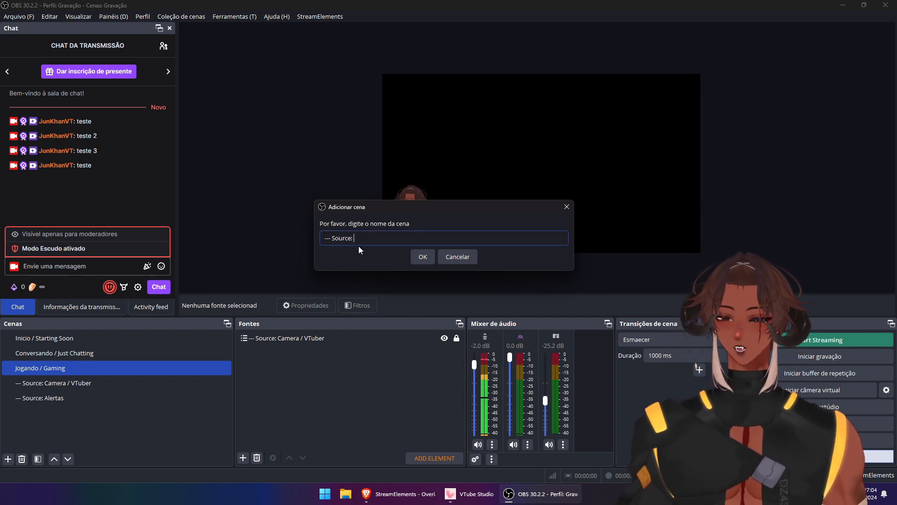
{"action": "type", "text": " Gamepla"}
{"action": "key", "text": "BackSpace"}
{"action": "key", "text": "BackSpace"}
{"action": "key", "text": "BackSpace"}
{"action": "key", "text": "BackSpace"}
{"action": "key", "text": "BackSpace"}
{"action": "key", "text": "BackSpace"}
{"action": "key", "text": "BackSpace"}
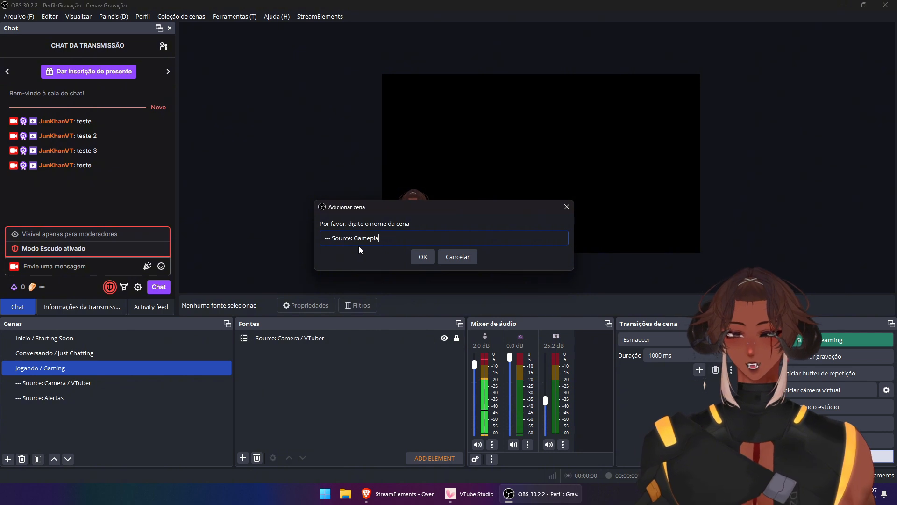
{"action": "type", "text": "Capturas"}
{"action": "key", "text": "Return"}
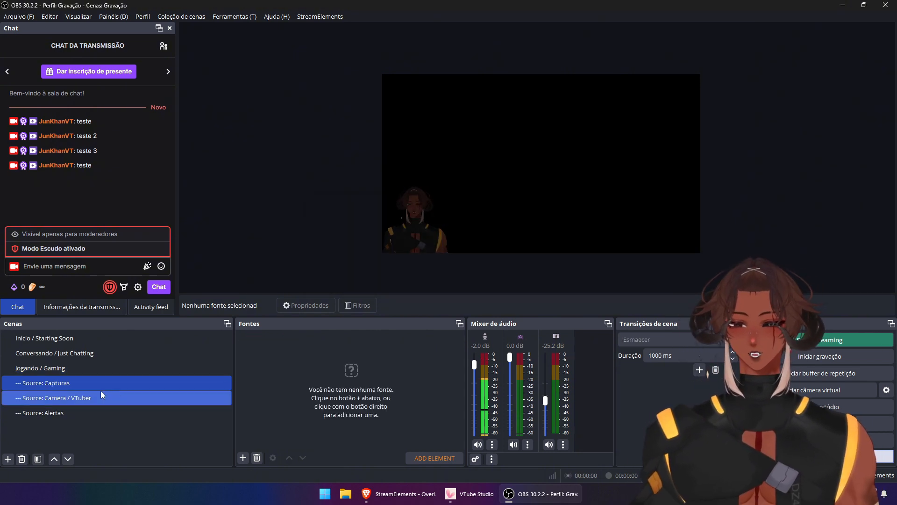
{"action": "left_click_drag", "start_coordinate": [85, 383], "coordinate": [82, 425]}
{"action": "left_click_drag", "start_coordinate": [82, 413], "coordinate": [83, 391]}
Add a game capture source named "Source: Game Capture" to the Capturas scene, keeping its default properties
{"action": "right_click", "coordinate": [345, 373]}
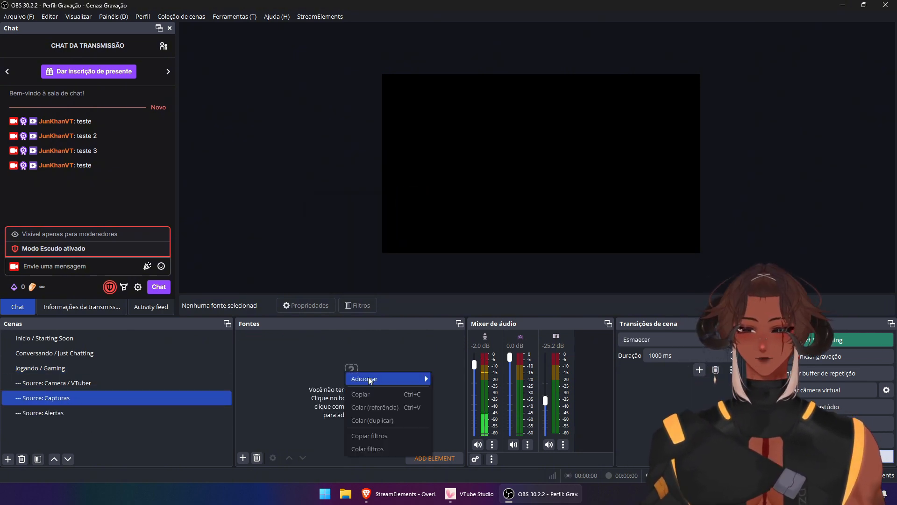
{"action": "mouse_move", "coordinate": [368, 380]}
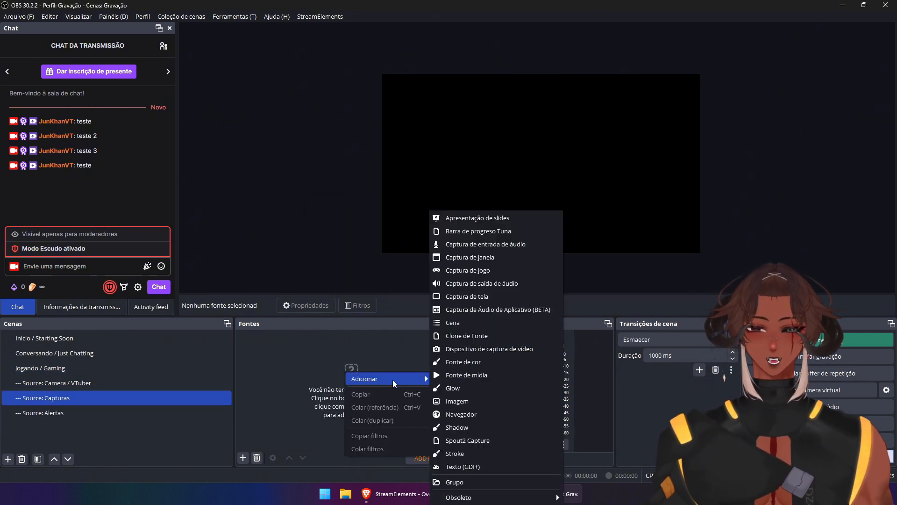
{"action": "left_click", "coordinate": [473, 273]}
{"action": "type", "text": "S"}
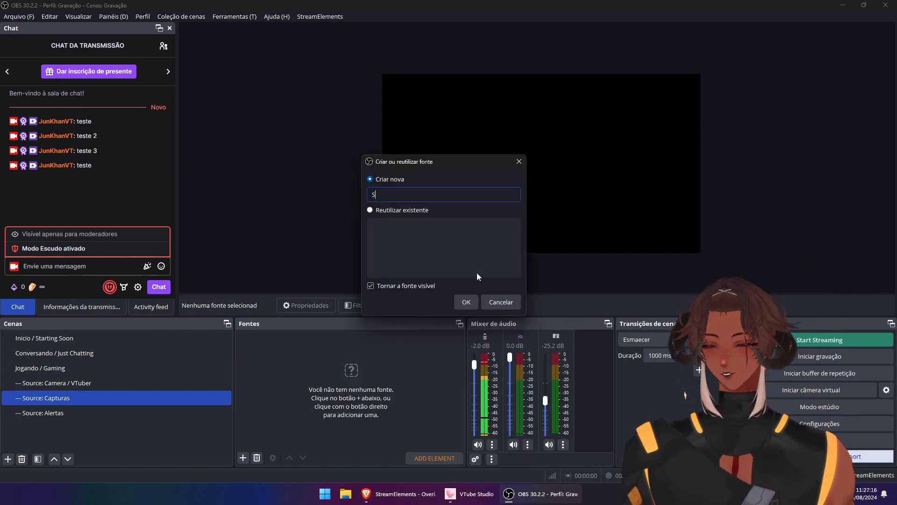
{"action": "type", "text": "ource: Game Capture"}
{"action": "key", "text": "Return"}
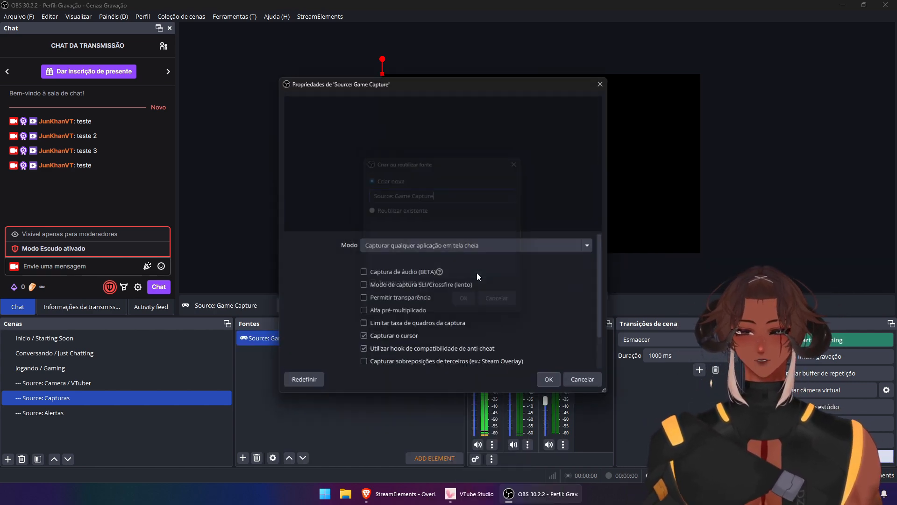
{"action": "key", "text": "Return"}
Add a window capture source named "Source: Window Capture" that captures the StreamElements - Overlays window in Brave
{"action": "right_click", "coordinate": [312, 377]}
{"action": "mouse_move", "coordinate": [337, 385]}
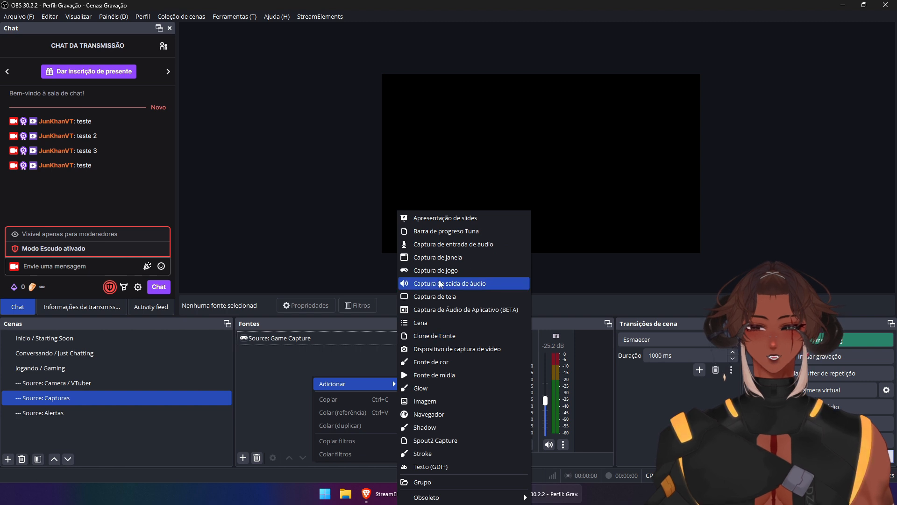
{"action": "left_click", "coordinate": [430, 258]}
{"action": "type", "text": "Source: Window Capture"}
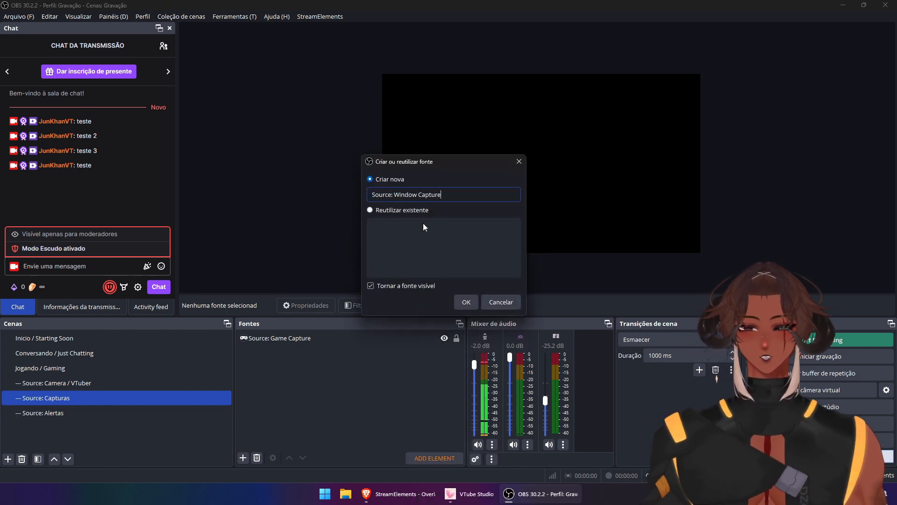
{"action": "key", "text": "Return"}
{"action": "left_click", "coordinate": [464, 246]}
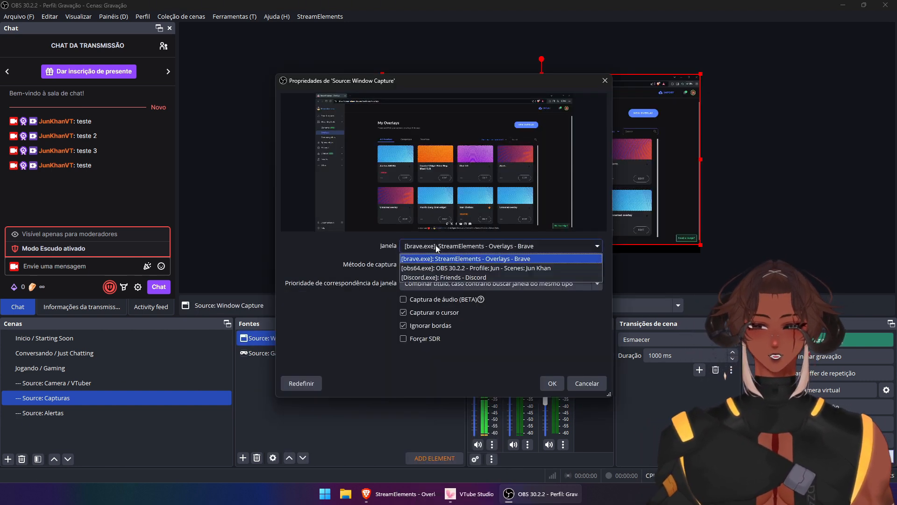
{"action": "left_click", "coordinate": [519, 252]}
{"action": "left_click", "coordinate": [553, 384]}
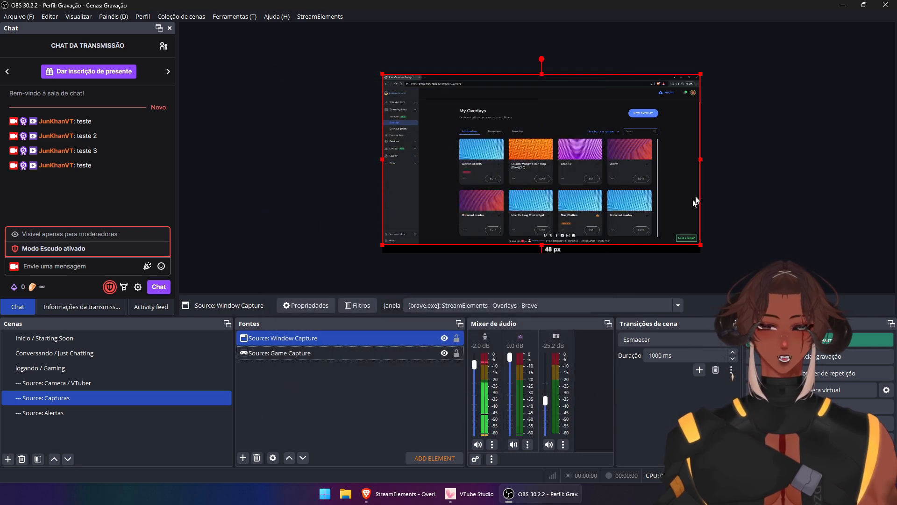
Enlarge the window capture to the full canvas height, centred horizontally, and hide both capture sources
{"action": "left_click_drag", "start_coordinate": [538, 214], "coordinate": [537, 218]}
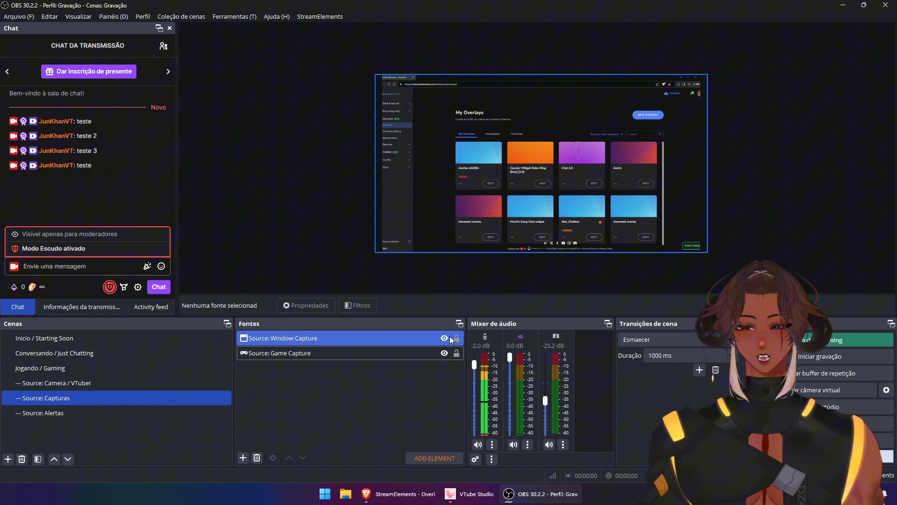
{"action": "left_click", "coordinate": [445, 338]}
{"action": "left_click", "coordinate": [444, 353]}
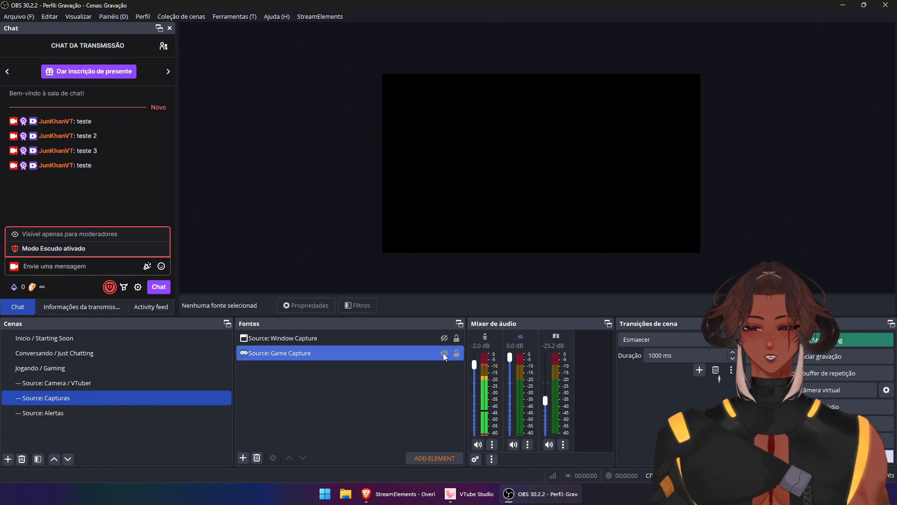
Add a Text (GDI+) source named "Source: Captures // Aviso de Captura" to the Capturas scene
{"action": "right_click", "coordinate": [335, 384]}
{"action": "mouse_move", "coordinate": [350, 391]}
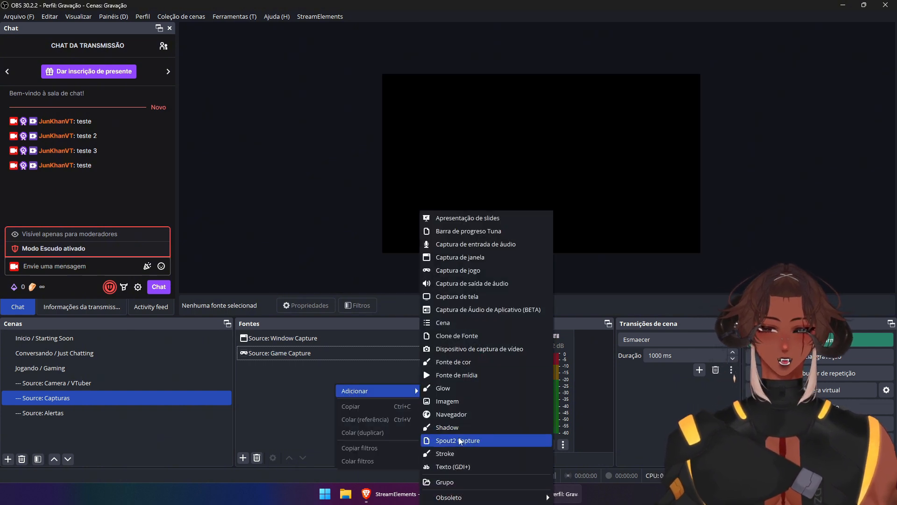
{"action": "left_click", "coordinate": [452, 466]}
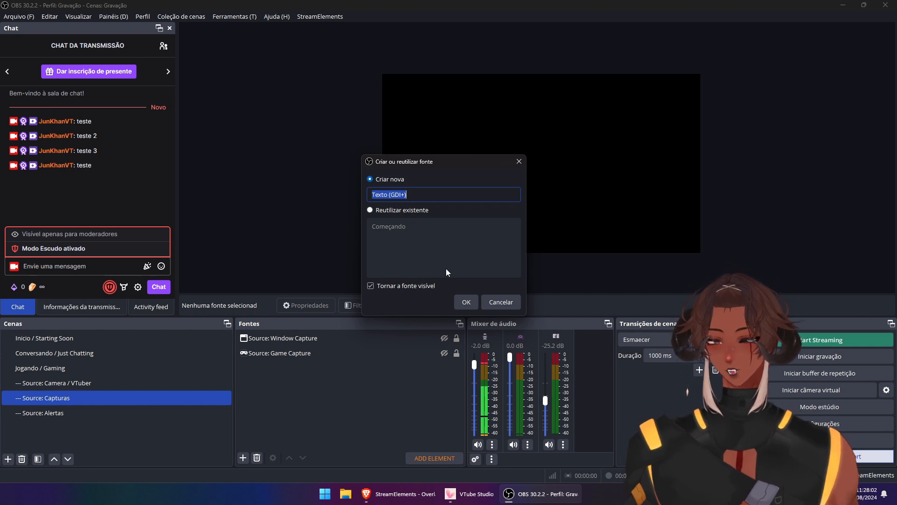
{"action": "type", "text": "Sourcver"}
{"action": "key", "text": "BackSpace"}
{"action": "key", "text": "BackSpace"}
{"action": "key", "text": "BackSpace"}
{"action": "type", "text": "e: Captures //"}
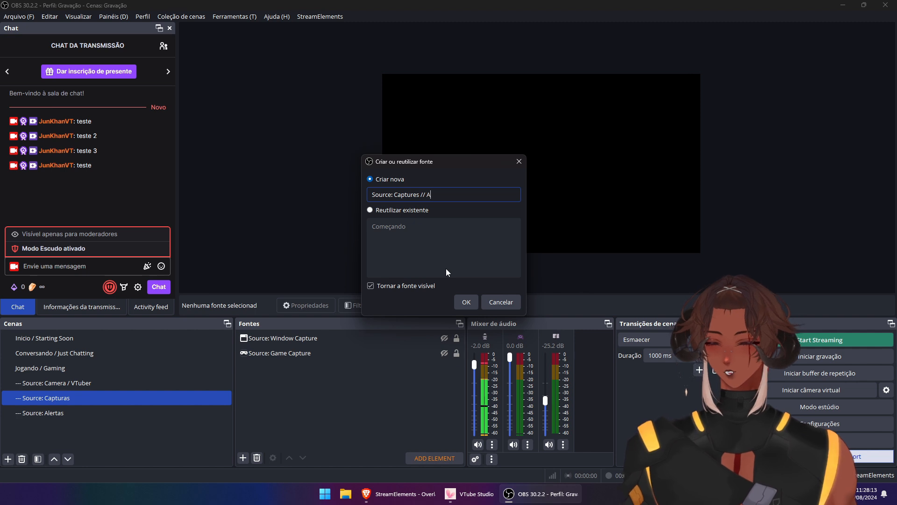
{"action": "type", "text": " Aviso de Cap"}
{"action": "type", "text": "tura"}
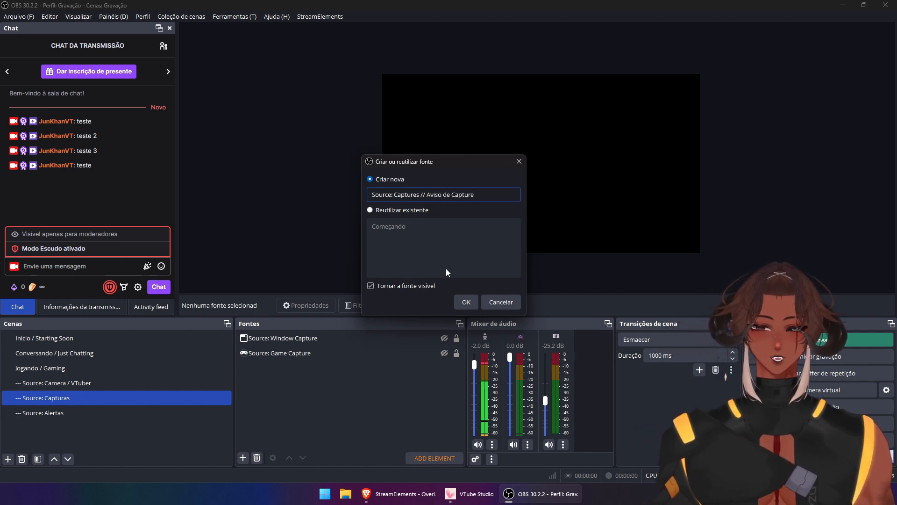
{"action": "key", "text": "Return"}
Set the notice source's text to "FALTA CAPTURAR, BURRO" and centre it on the canvas
{"action": "type", "text": "FALTA CAP"}
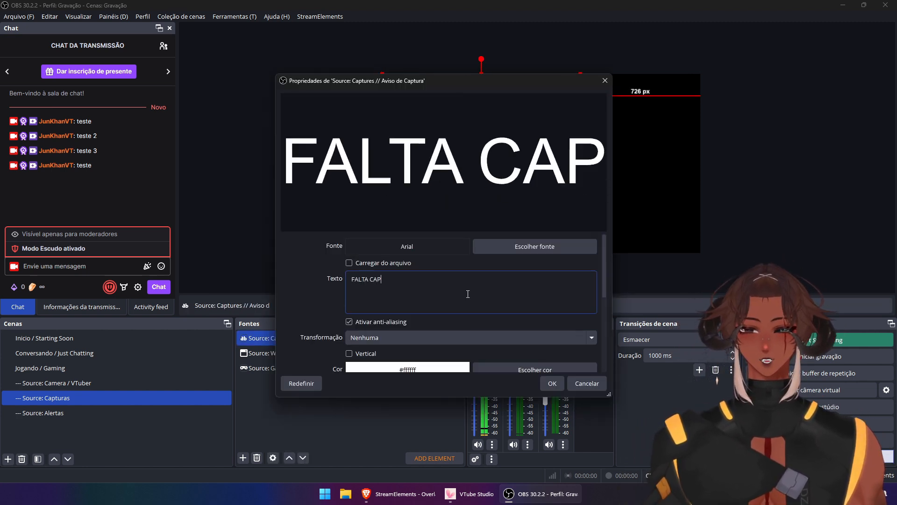
{"action": "type", "text": "TURAR, BURRO"}
{"action": "left_click", "coordinate": [552, 383]}
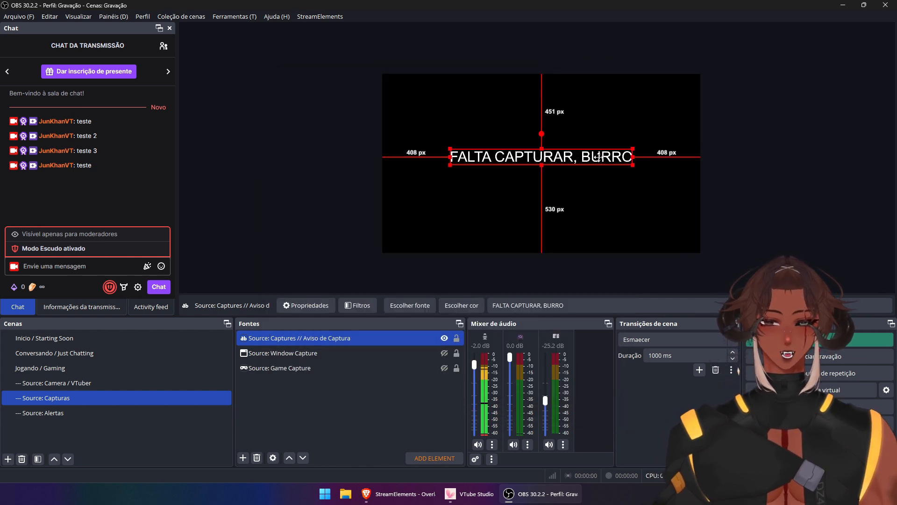
Place the capture notice text below the window and game captures and lock all three sources
{"action": "left_click_drag", "start_coordinate": [405, 369], "coordinate": [413, 397]}
{"action": "left_click", "coordinate": [412, 397]}
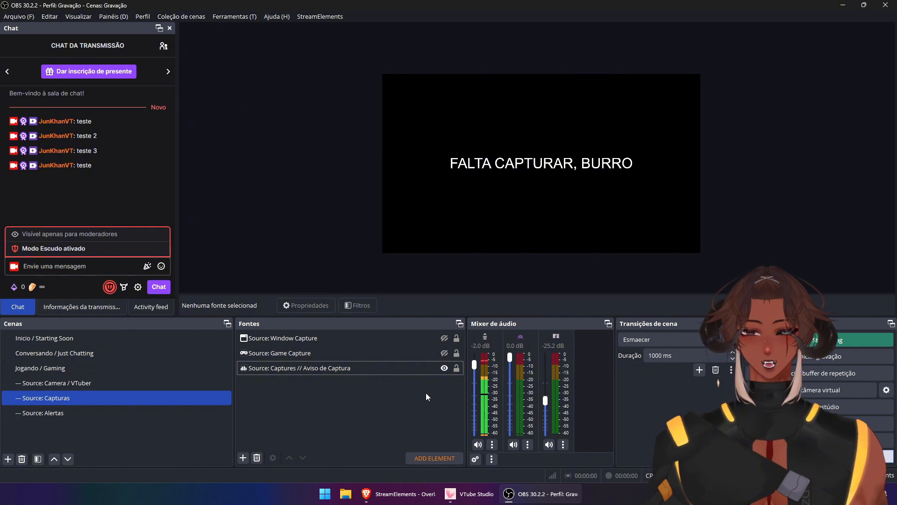
{"action": "right_click", "coordinate": [321, 404]}
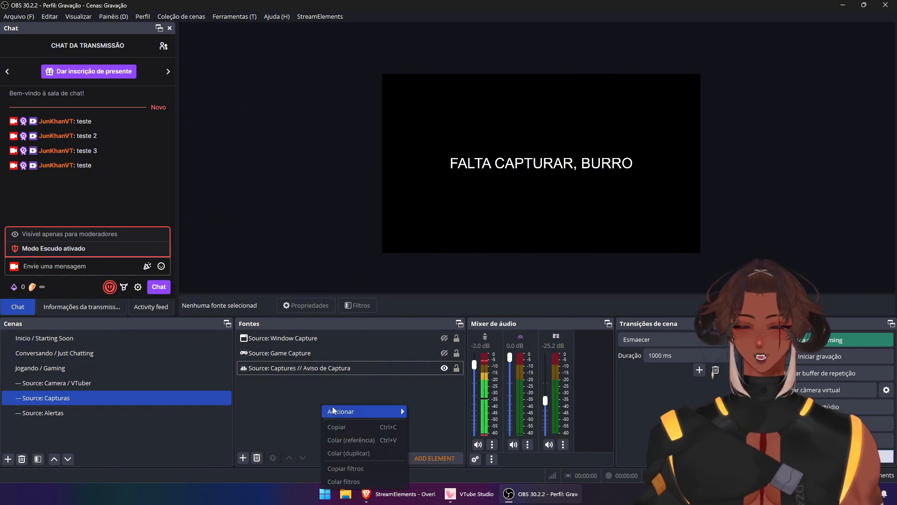
{"action": "left_click", "coordinate": [293, 401]}
{"action": "left_click", "coordinate": [441, 369]}
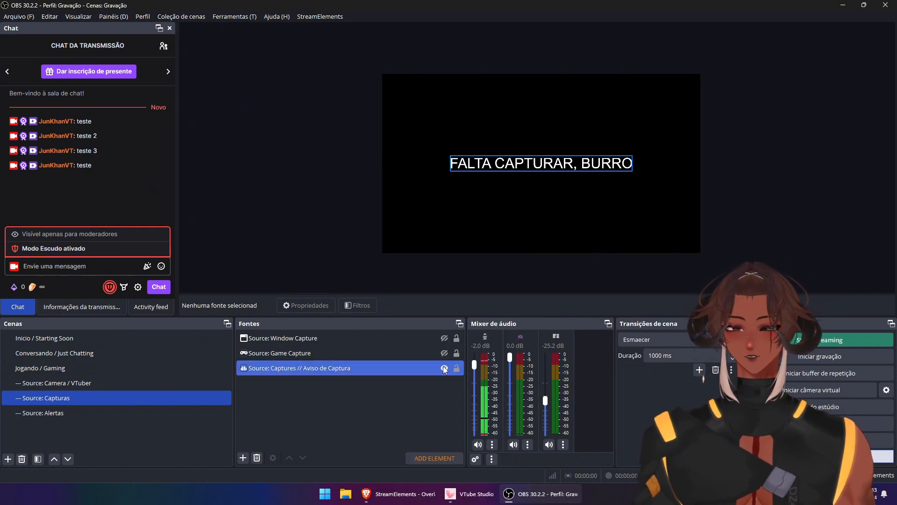
{"action": "left_click", "coordinate": [456, 368]}
{"action": "left_click", "coordinate": [456, 353]}
{"action": "left_click", "coordinate": [457, 339]}
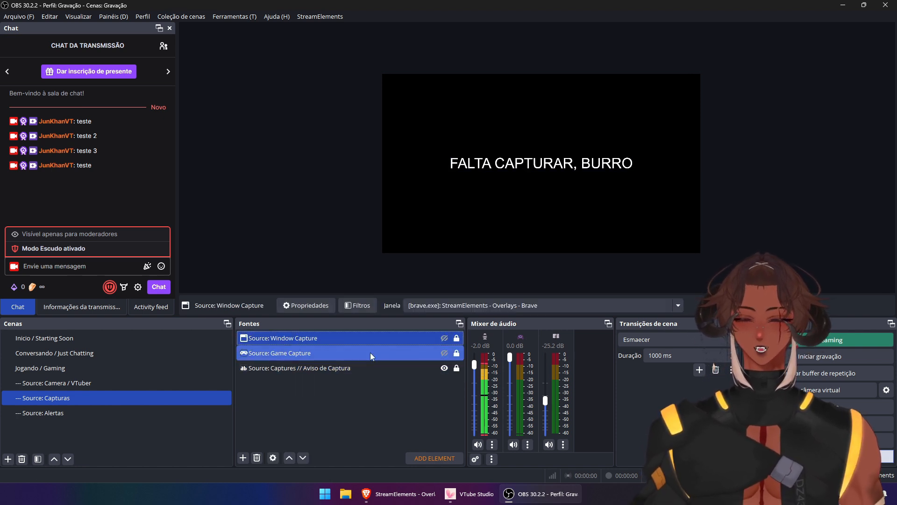
Set the game capture's mode to "Capturar janela em primeiro plano com a tecla de atalho"
{"action": "left_click", "coordinate": [342, 352]}
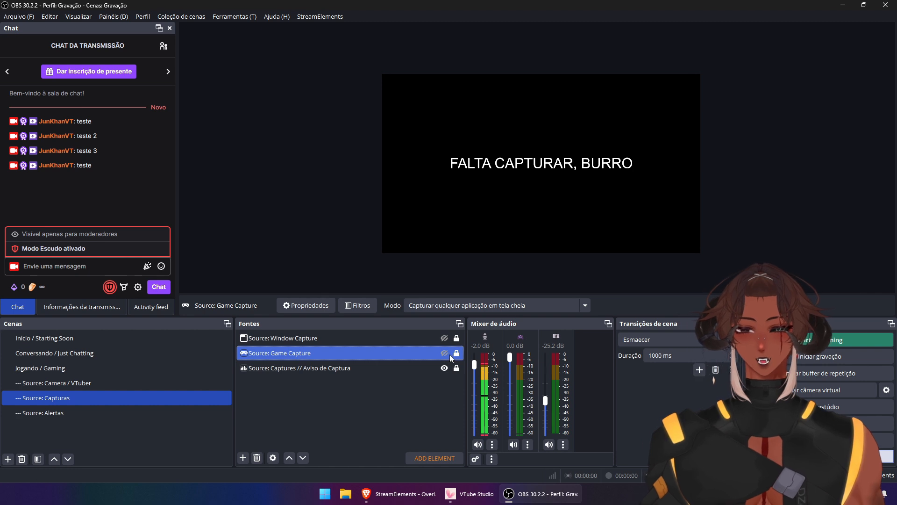
{"action": "double_click", "coordinate": [395, 354]}
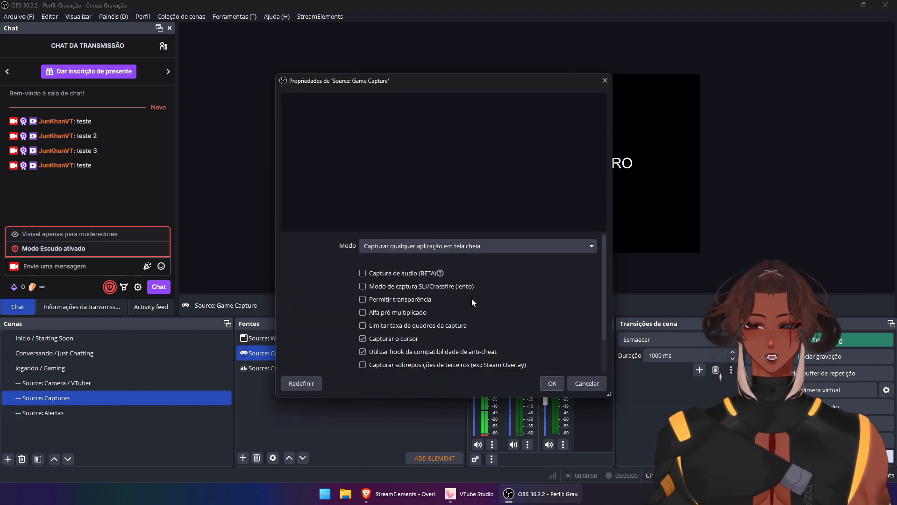
{"action": "scroll", "coordinate": [472, 299], "scroll_direction": "down", "scroll_amount": 2}
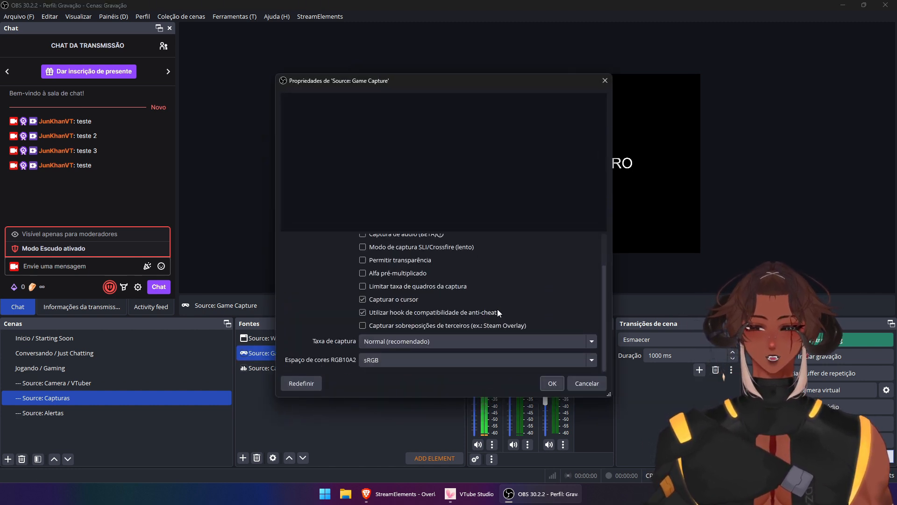
{"action": "scroll", "coordinate": [497, 309], "scroll_direction": "up", "scroll_amount": 2}
{"action": "left_click", "coordinate": [428, 245]}
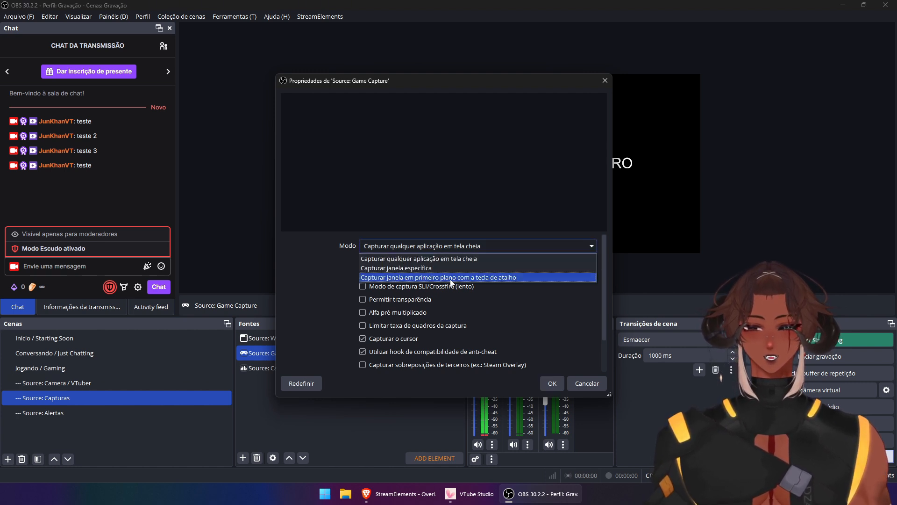
{"action": "left_click", "coordinate": [480, 277]}
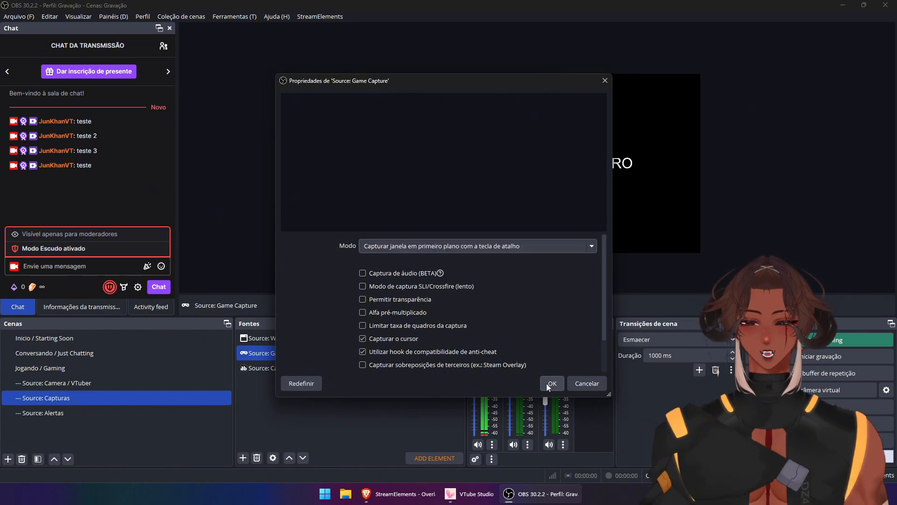
{"action": "left_click", "coordinate": [551, 384]}
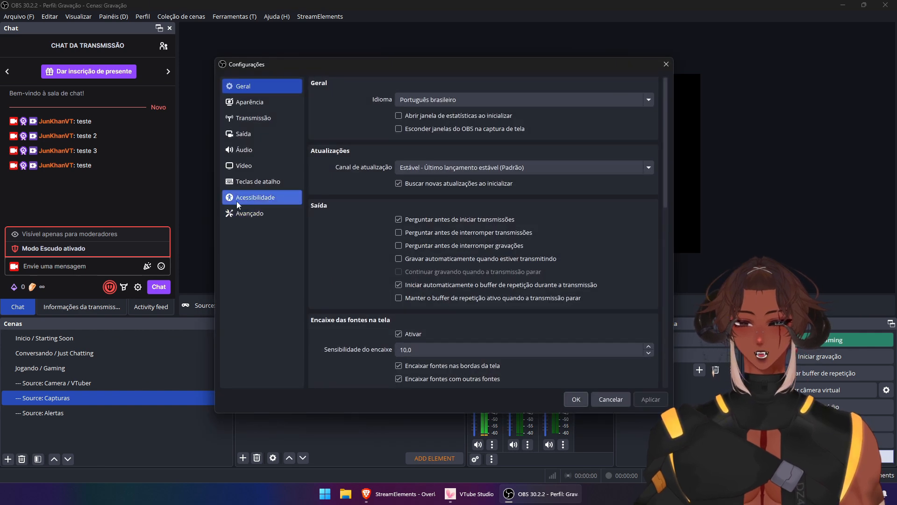
Assign the hotkey Ctrl + Shift + D to "Capturar janela em primeiro plano" for Source: Game Capture and save the settings
{"action": "left_click", "coordinate": [258, 181]}
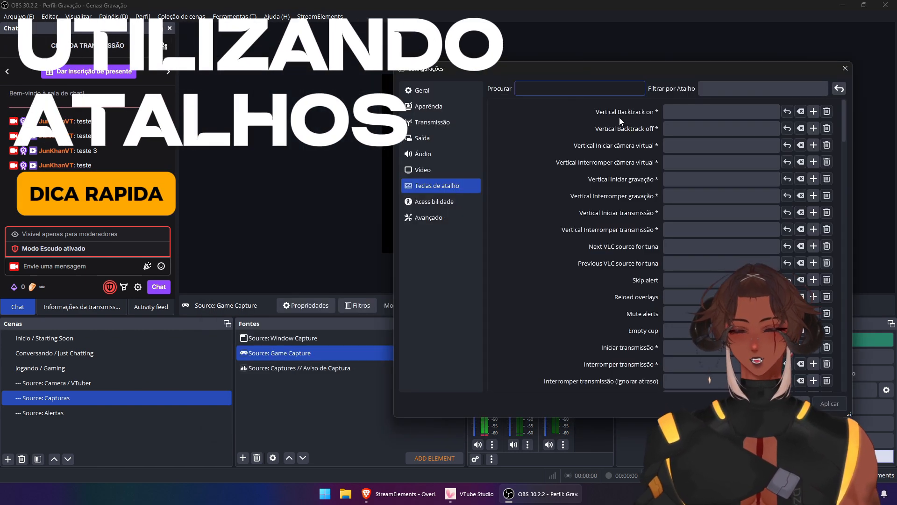
{"action": "type", "text": "Captu"}
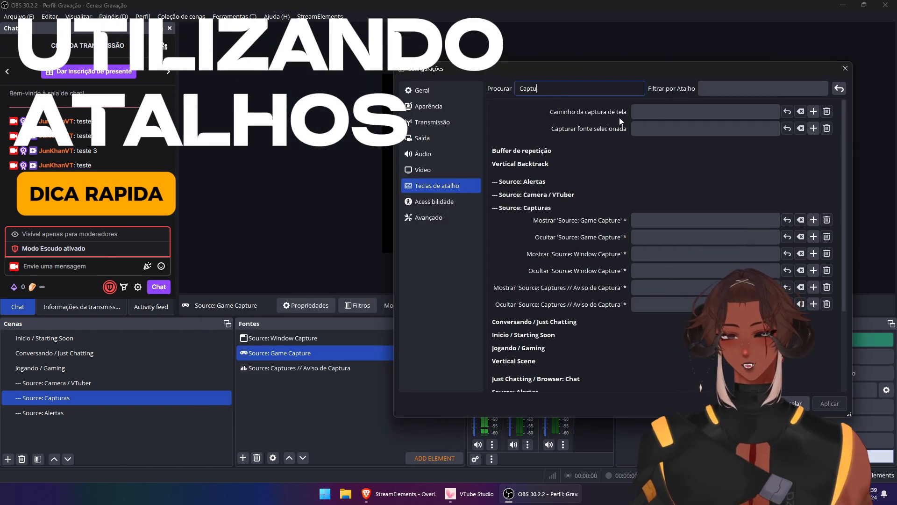
{"action": "type", "text": "rar"}
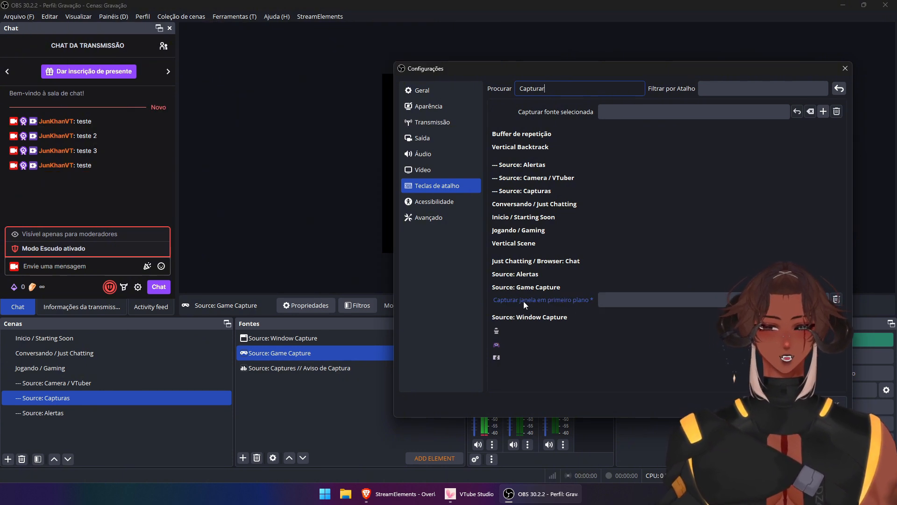
{"action": "left_click_drag", "start_coordinate": [601, 66], "coordinate": [430, 84]}
{"action": "left_click", "coordinate": [523, 318]}
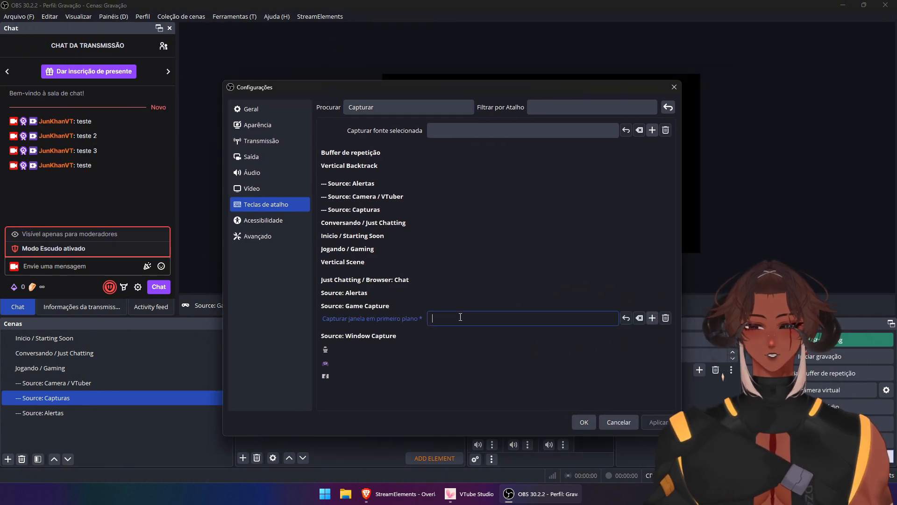
{"action": "key", "text": "ctrl+shift+d"}
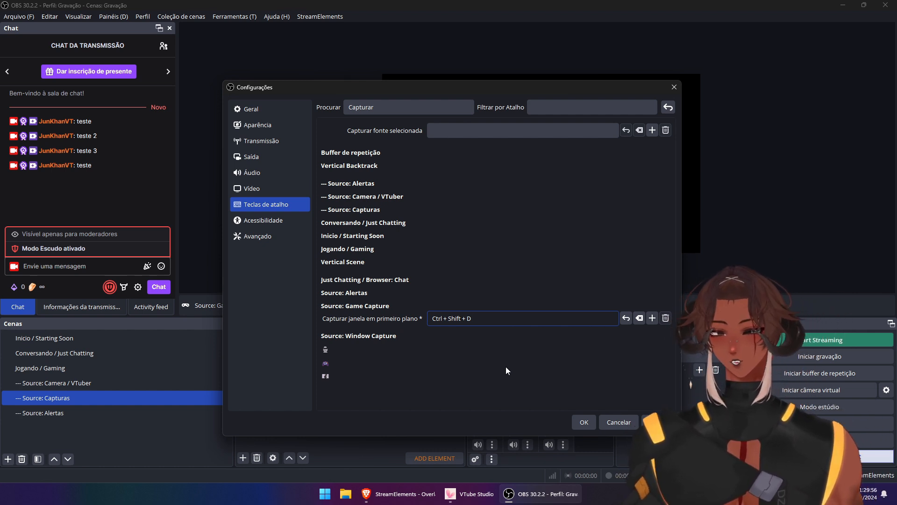
{"action": "left_click", "coordinate": [584, 422]}
Add the "--- Source: Capturas" scene as a source in the Jogando / Gaming scene
{"action": "left_click", "coordinate": [74, 370]}
{"action": "right_click", "coordinate": [312, 387]}
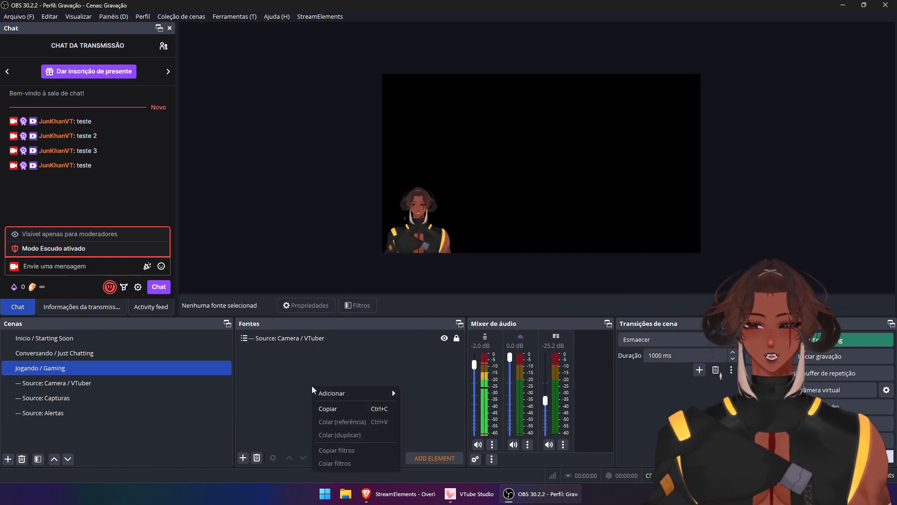
{"action": "left_click", "coordinate": [290, 338]}
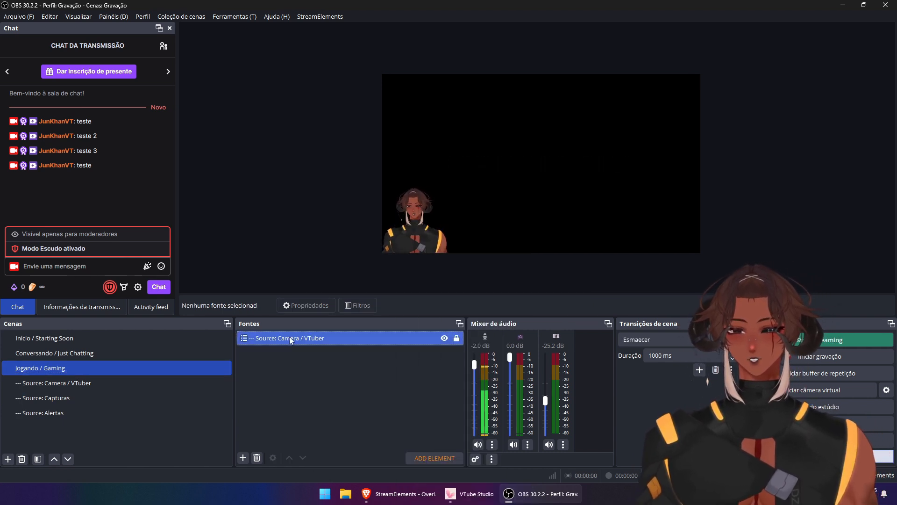
{"action": "right_click", "coordinate": [288, 371]}
{"action": "mouse_move", "coordinate": [311, 376]}
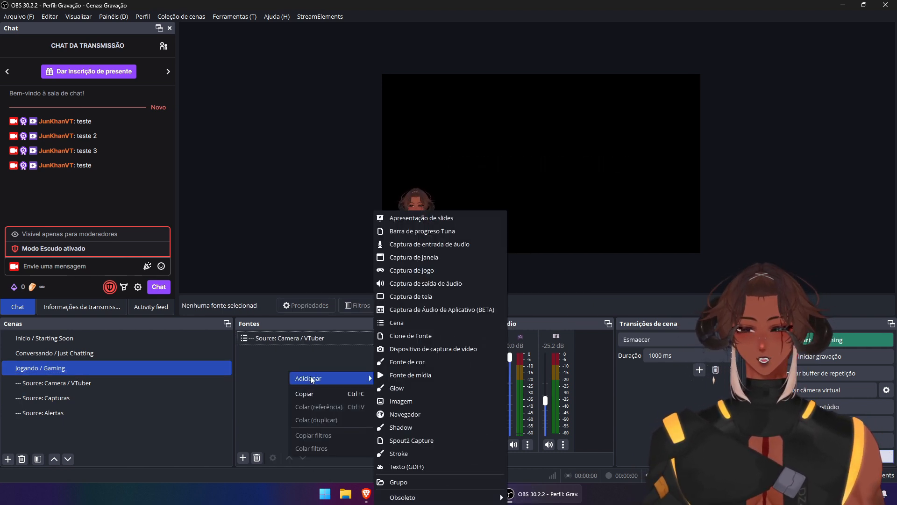
{"action": "left_click", "coordinate": [405, 322]}
{"action": "left_click", "coordinate": [411, 253]}
{"action": "left_click", "coordinate": [464, 299]}
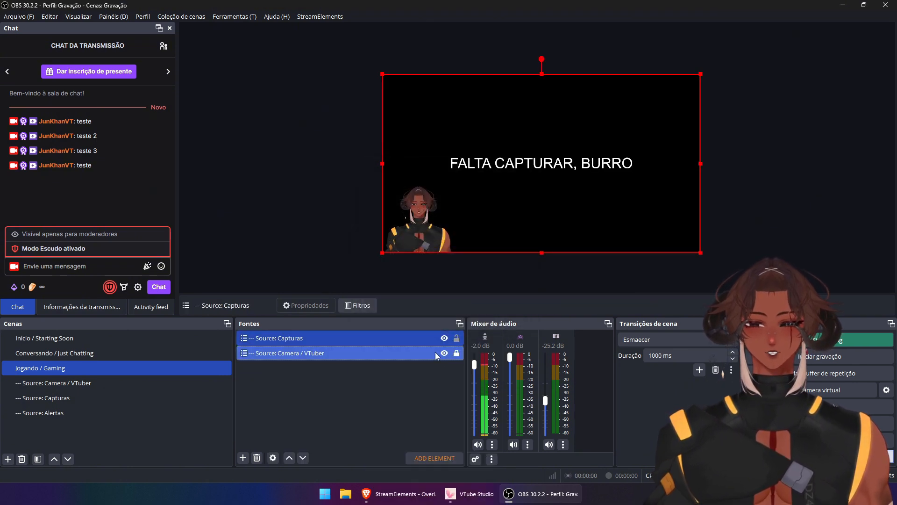
Move the nested Capturas source below the Camera / VTuber source in the Gaming scene and lock it
{"action": "left_click_drag", "start_coordinate": [392, 338], "coordinate": [391, 364]}
{"action": "left_click", "coordinate": [456, 354]}
{"action": "left_click", "coordinate": [416, 389]}
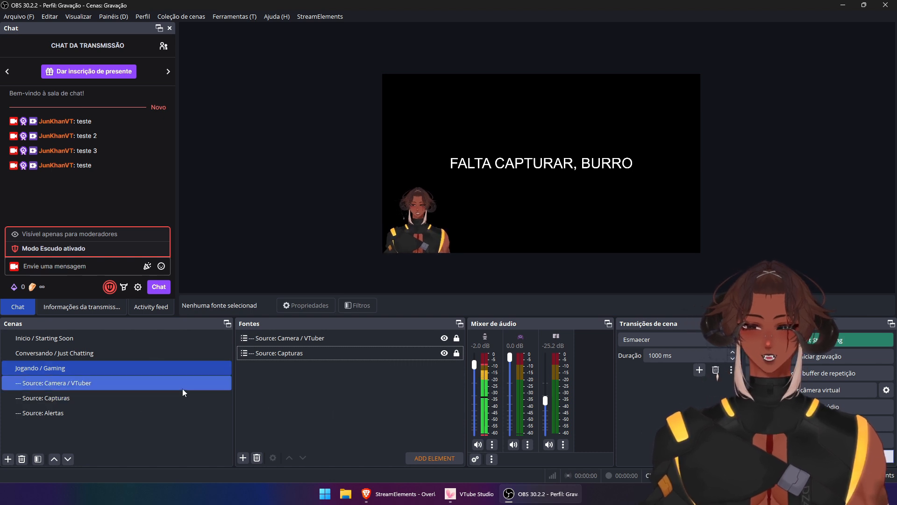
Show the window capture in the Capturas scene, check it in the Gaming scene, and hide it again
{"action": "left_click", "coordinate": [126, 398]}
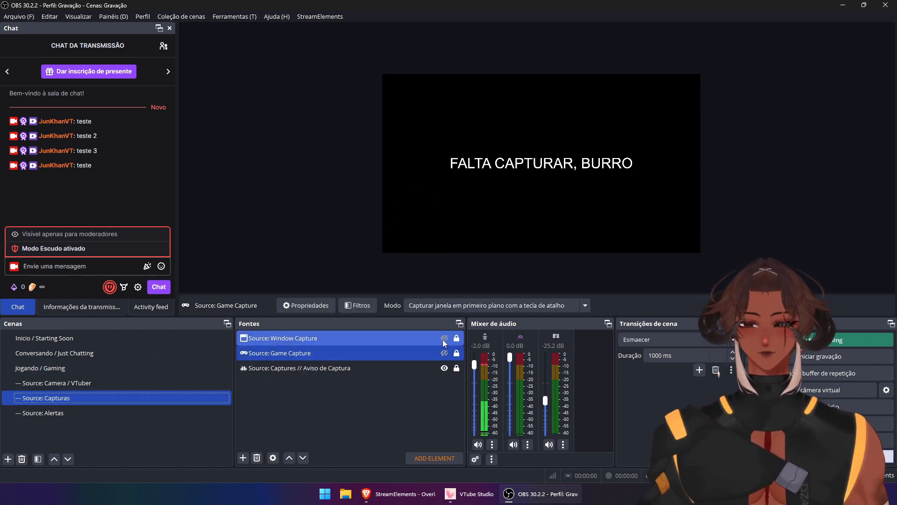
{"action": "left_click", "coordinate": [444, 338]}
{"action": "left_click", "coordinate": [67, 353]}
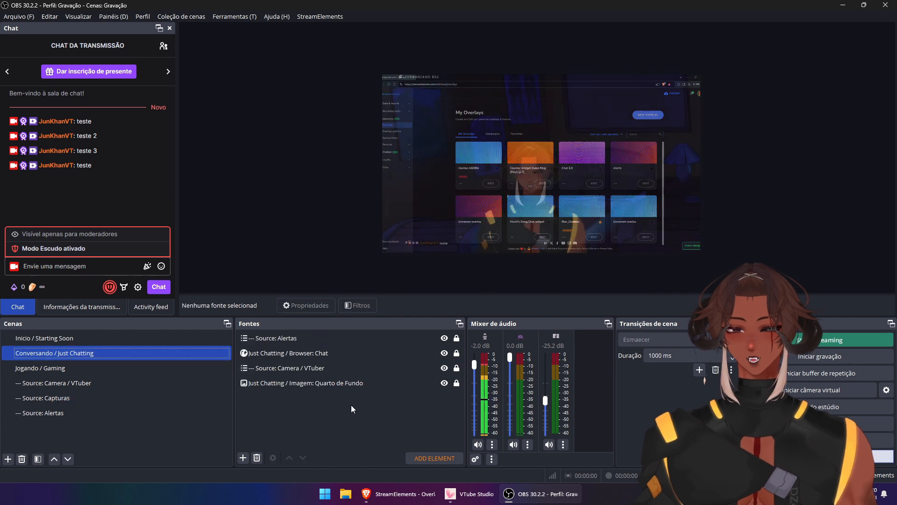
{"action": "key", "text": "Down"}
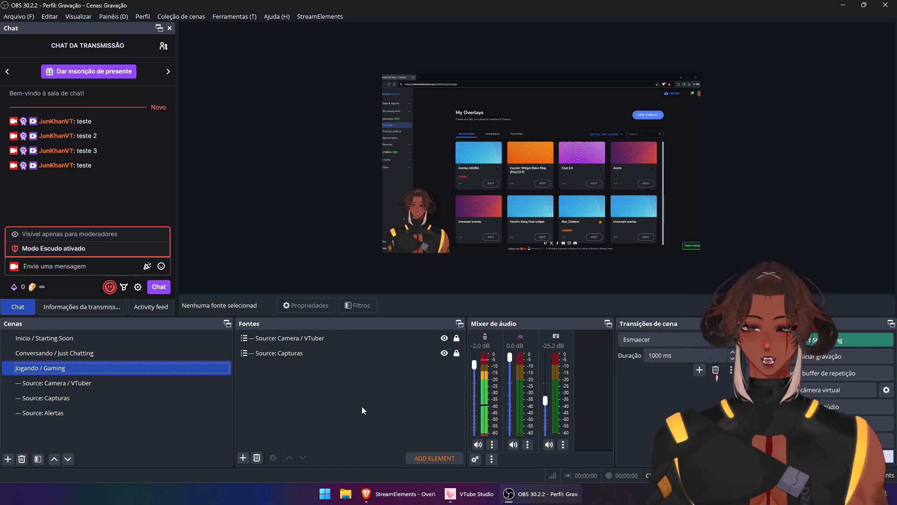
{"action": "left_click", "coordinate": [86, 397]}
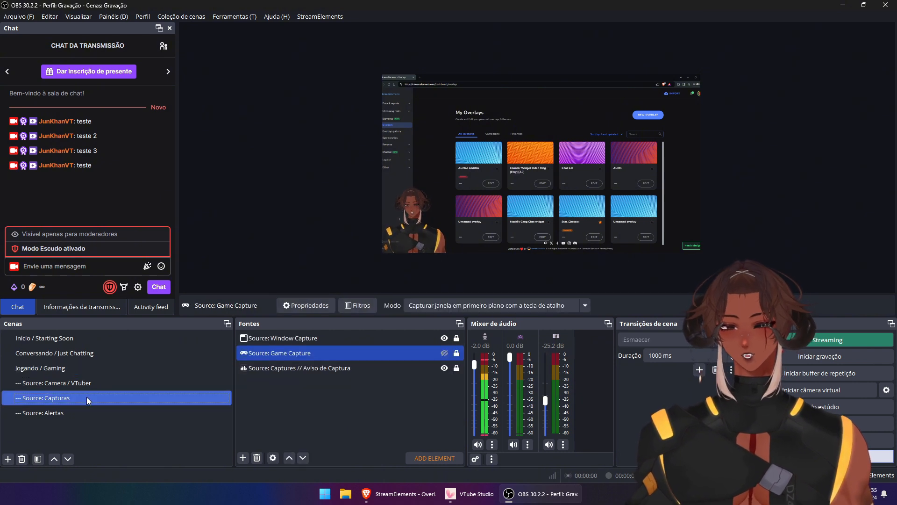
{"action": "left_click", "coordinate": [444, 338]}
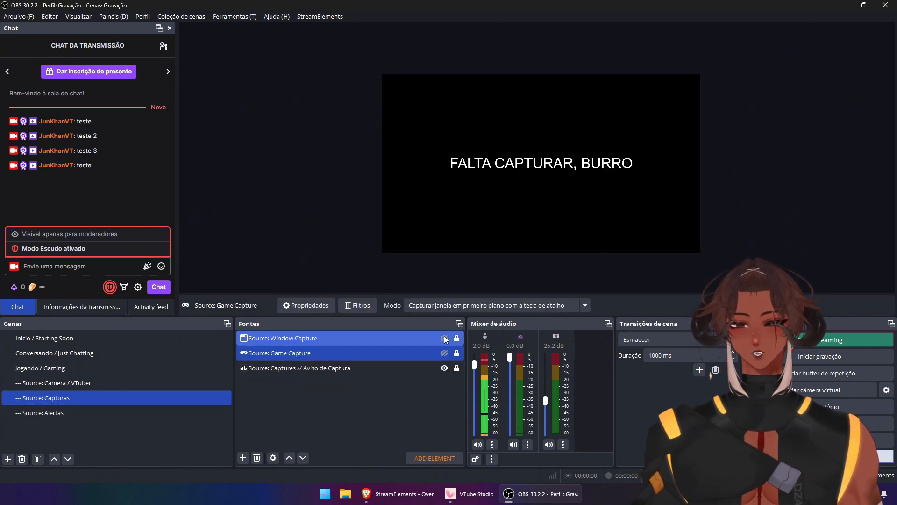
With the Gaming scene active, assign the hotkey Ctrl + Q to show and hide Source: Window Capture and save the settings
{"action": "left_click", "coordinate": [66, 369]}
{"action": "left_click", "coordinate": [841, 424]}
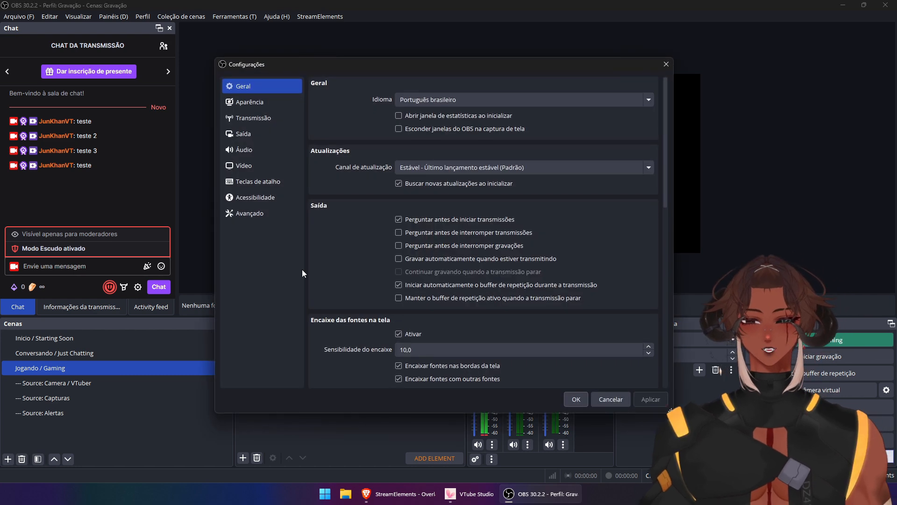
{"action": "left_click", "coordinate": [251, 181]}
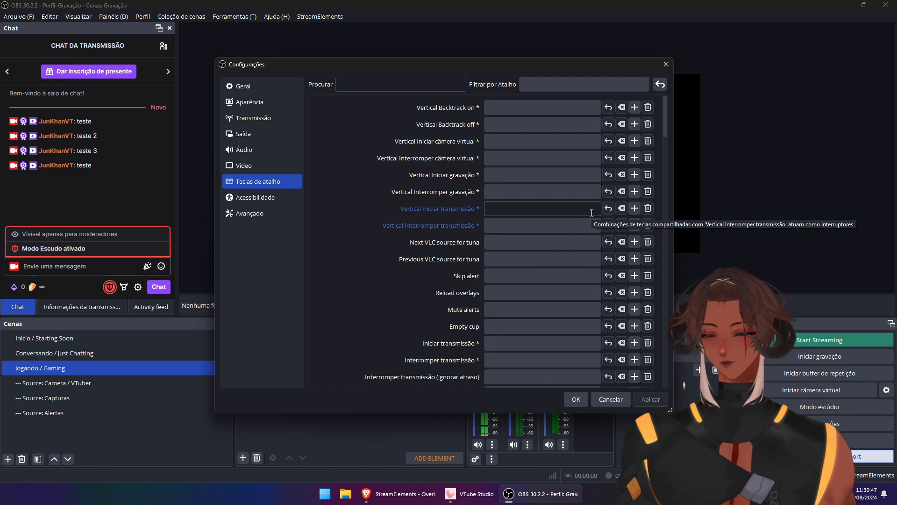
{"action": "type", "text": "Window Ca"}
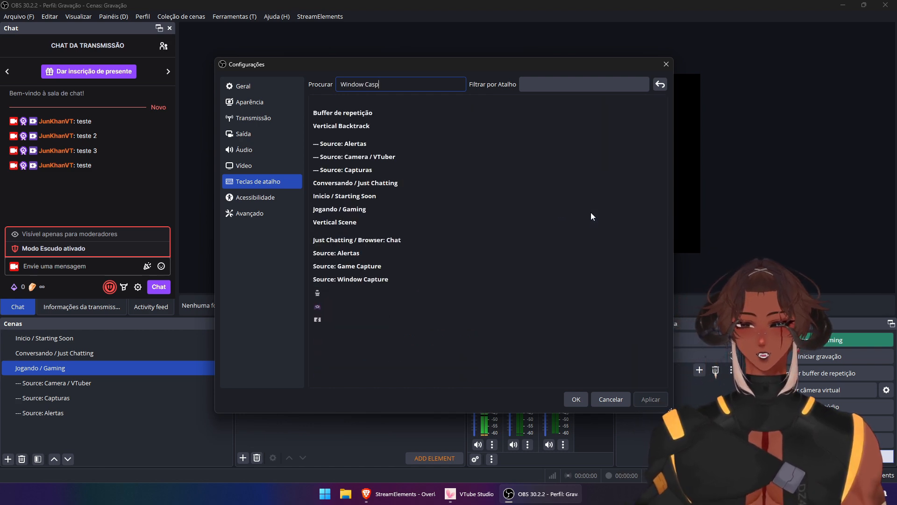
{"action": "left_click", "coordinate": [449, 183]}
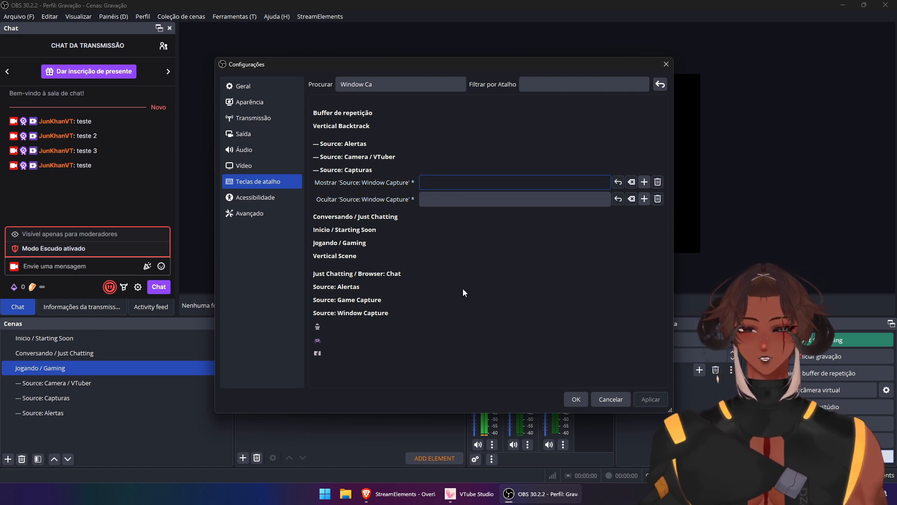
{"action": "key", "text": "ctrl+q"}
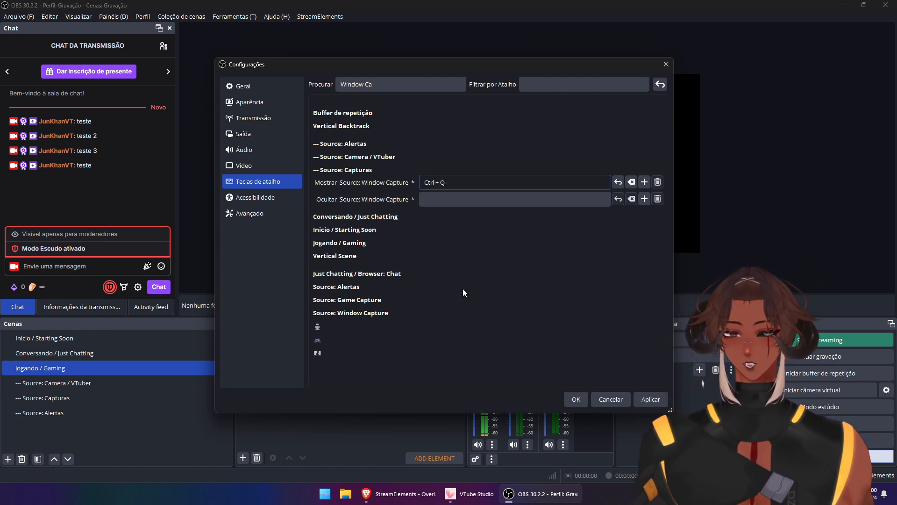
{"action": "left_click", "coordinate": [577, 397]}
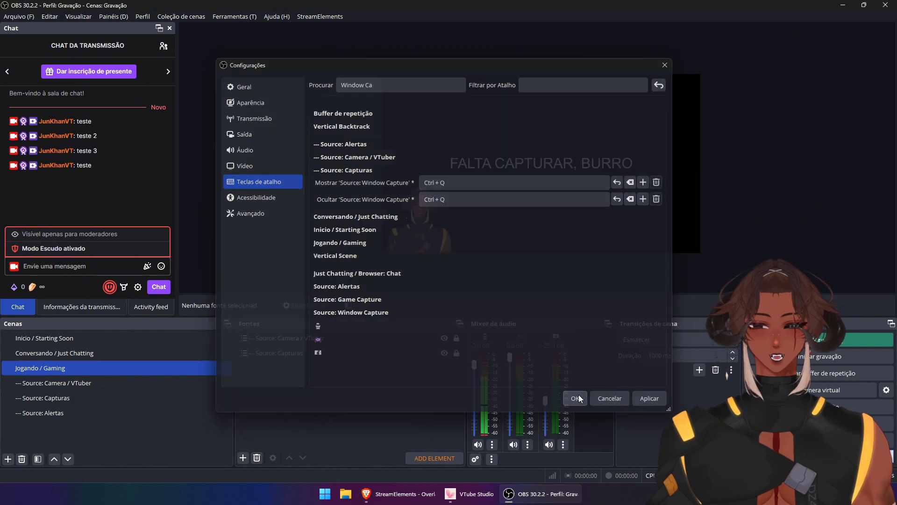
Test the window capture's show/hide hotkey in the Gaming scene
{"action": "key", "text": "ctrl+q"}
{"action": "key", "text": "ctrl+q"}
{"action": "key", "text": "ctrl+q"}
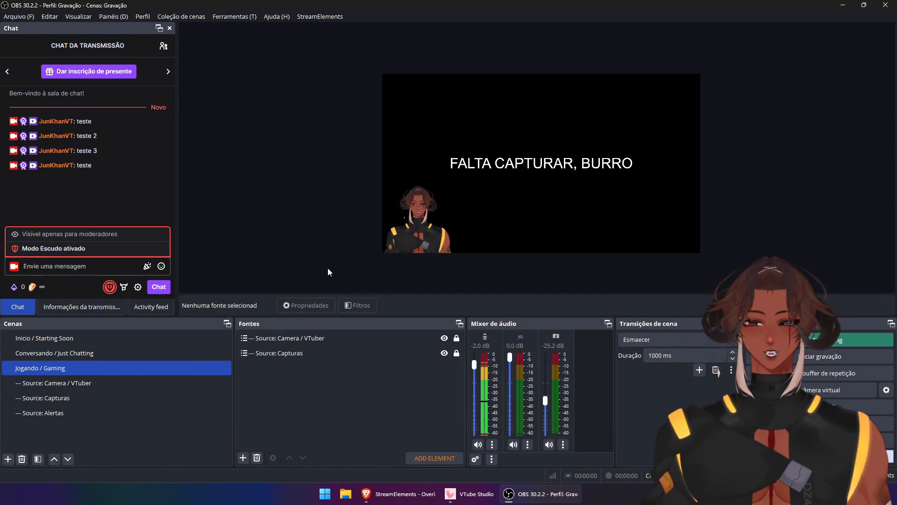
Add a display capture source named "Source: Monitor Principal" to the Capturas scene
{"action": "left_click", "coordinate": [197, 398]}
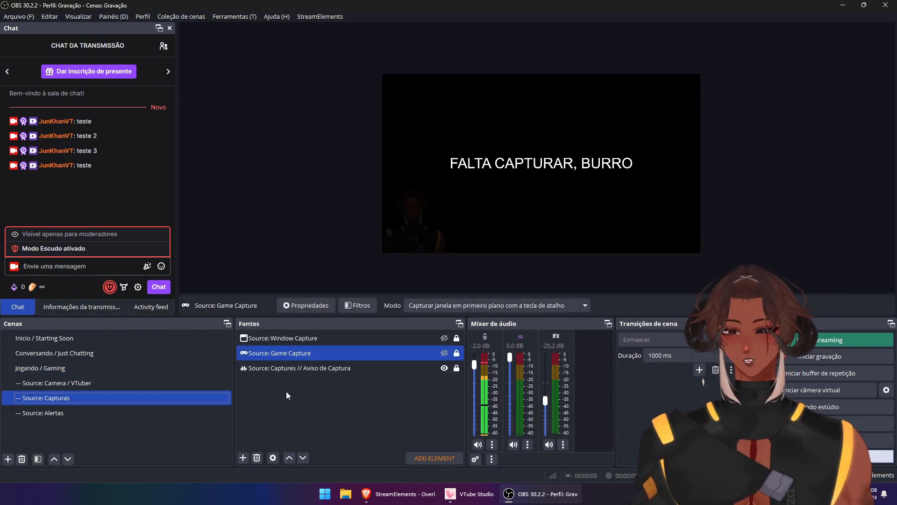
{"action": "right_click", "coordinate": [286, 392]}
{"action": "mouse_move", "coordinate": [297, 401]}
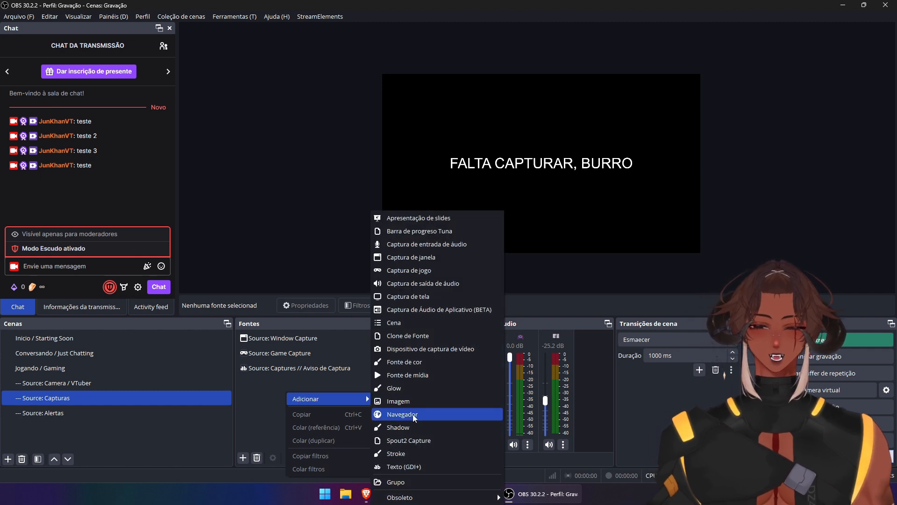
{"action": "left_click", "coordinate": [408, 297]}
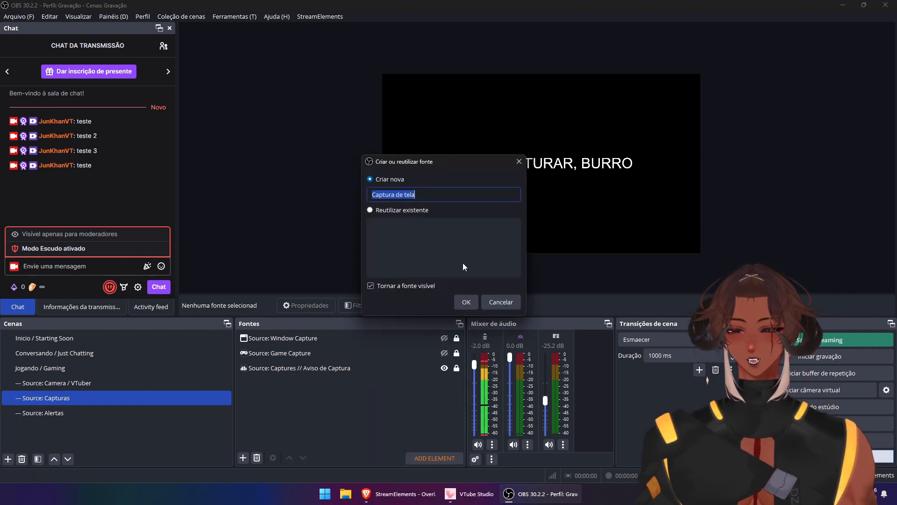
{"action": "type", "text": "Source:"}
{"action": "type", "text": "Monitor Principal"}
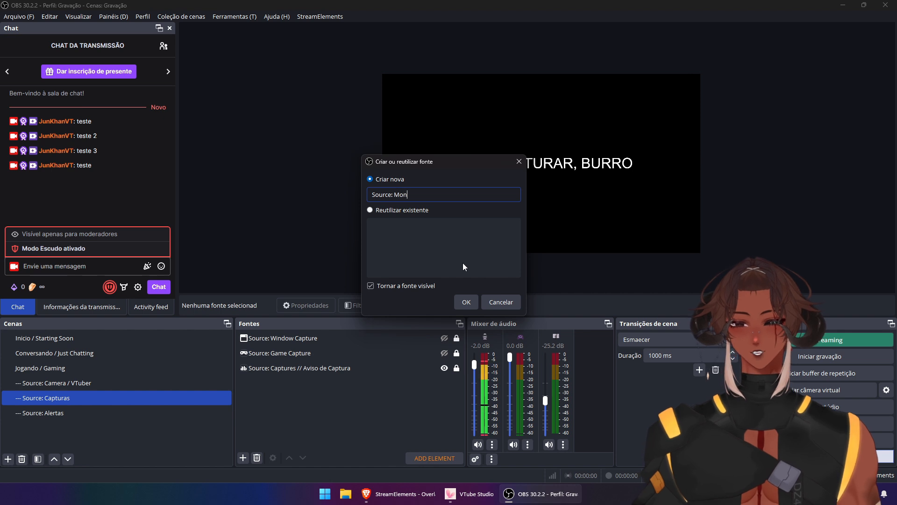
{"action": "key", "text": "Return"}
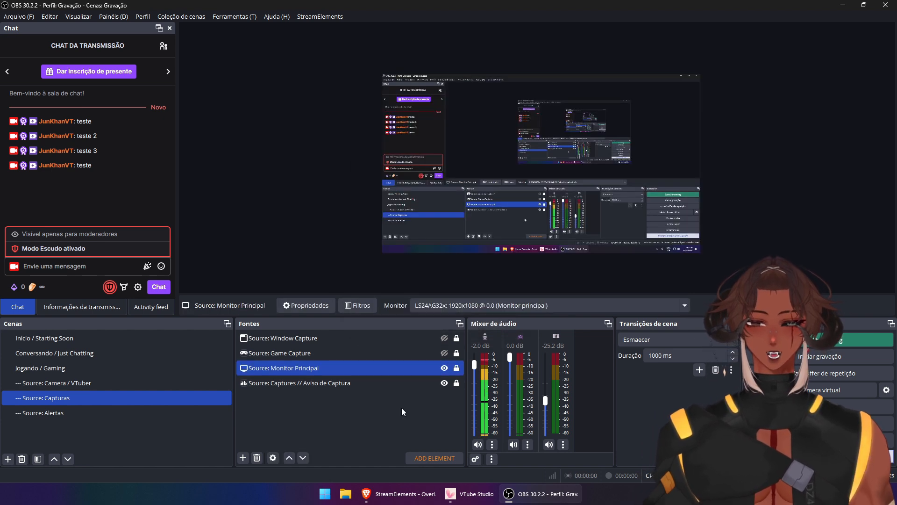
Briefly show the game capture and window capture over the monitor capture, hiding each again
{"action": "left_click", "coordinate": [408, 353], "text": "ctrl"}
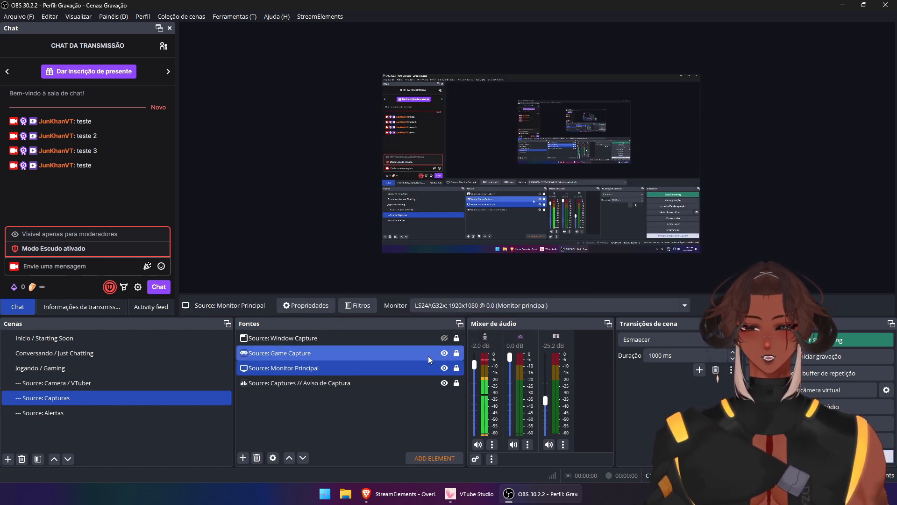
{"action": "left_click", "coordinate": [444, 338]}
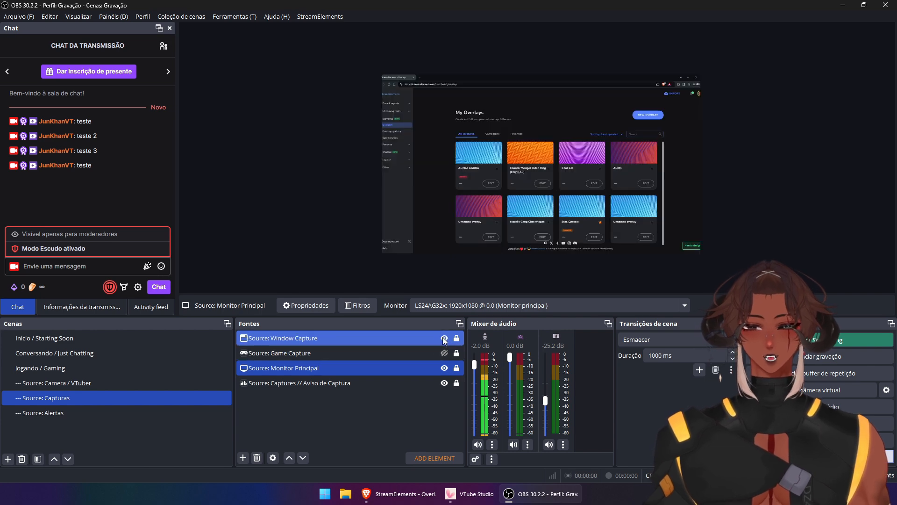
{"action": "left_click", "coordinate": [444, 338]}
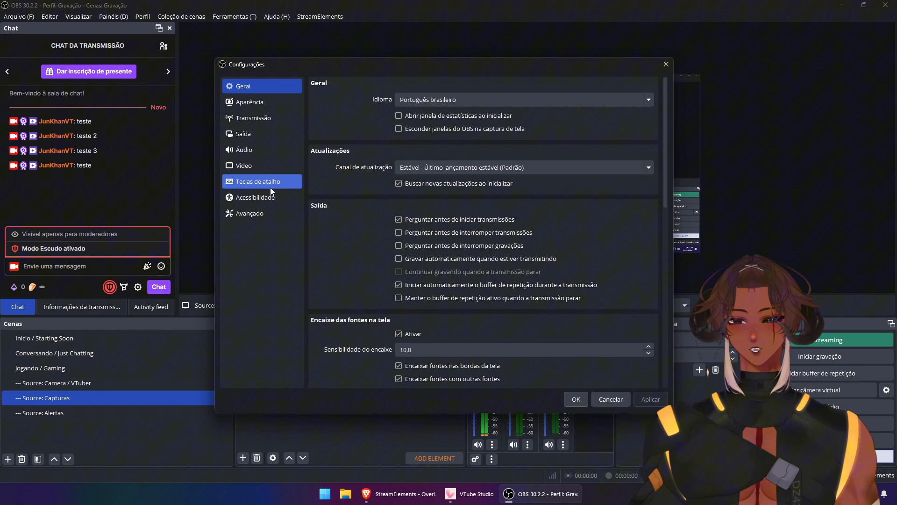
Assign Ctrl + W as the visibility hotkey for Source: Monitor Principal in the Capturas scene and save the settings
{"action": "left_click", "coordinate": [271, 182]}
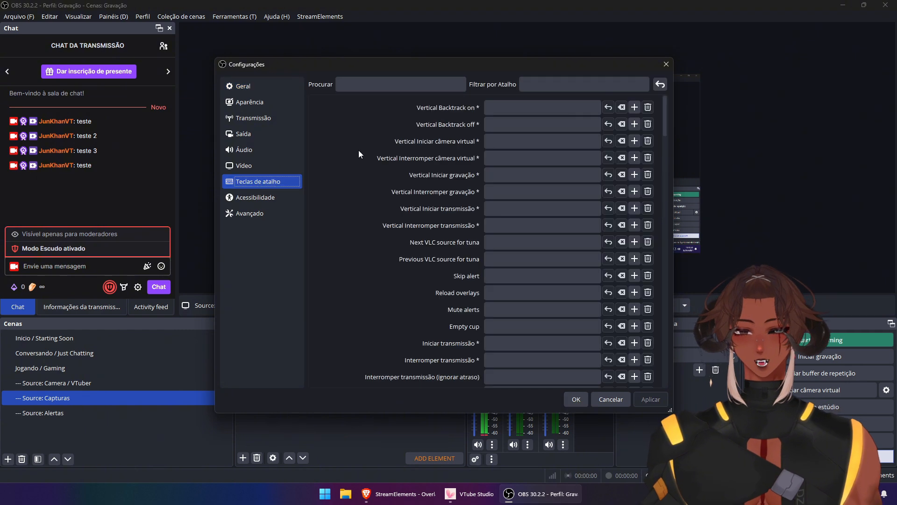
{"action": "left_click", "coordinate": [412, 84]}
{"action": "type", "text": "Monitor"}
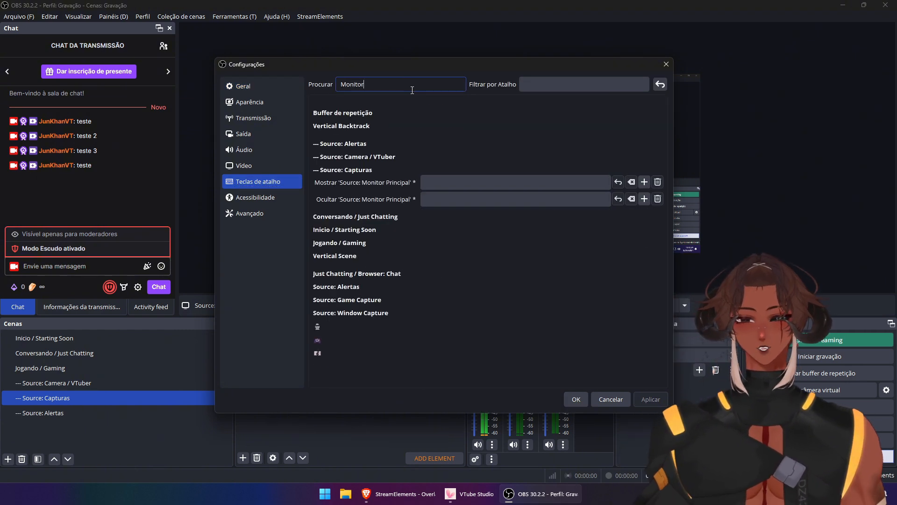
{"action": "left_click", "coordinate": [463, 184]}
{"action": "key", "text": "ctrl+w"}
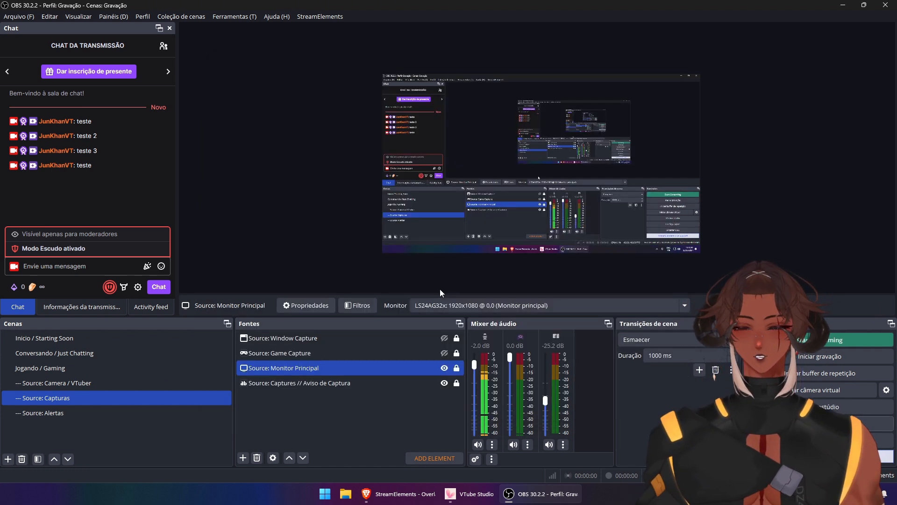
Toggle the captures with their hotkeys in the Capturas and Gaming scenes, ending with only the window capture shown
{"action": "key", "text": "ctrl+shift+q"}
{"action": "key", "text": "ctrl+shift+q"}
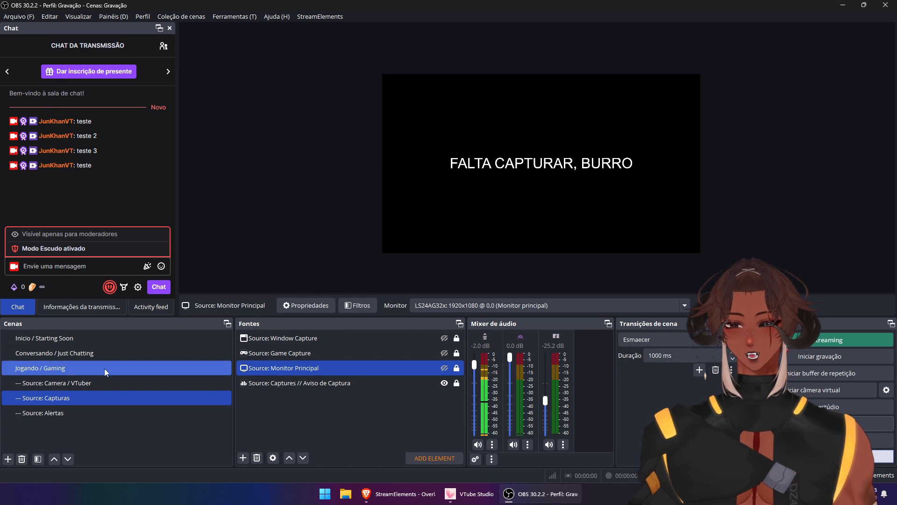
{"action": "left_click", "coordinate": [105, 368]}
{"action": "key", "text": "ctrl+shift+q"}
{"action": "key", "text": "ctrl+shift+q"}
{"action": "key", "text": "ctrl+shift+q"}
{"action": "key", "text": "ctrl+shift+q"}
{"action": "key", "text": "ctrl+shift+q"}
{"action": "key", "text": "ctrl+shift+q"}
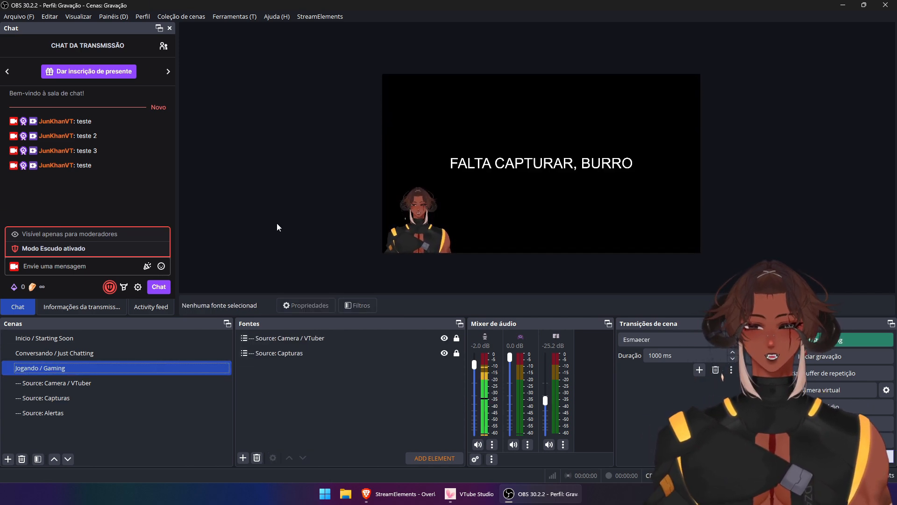
{"action": "key", "text": "ctrl+shift+q"}
{"action": "key", "text": "ctrl+shift+q"}
{"action": "key", "text": "ctrl+shift+q"}
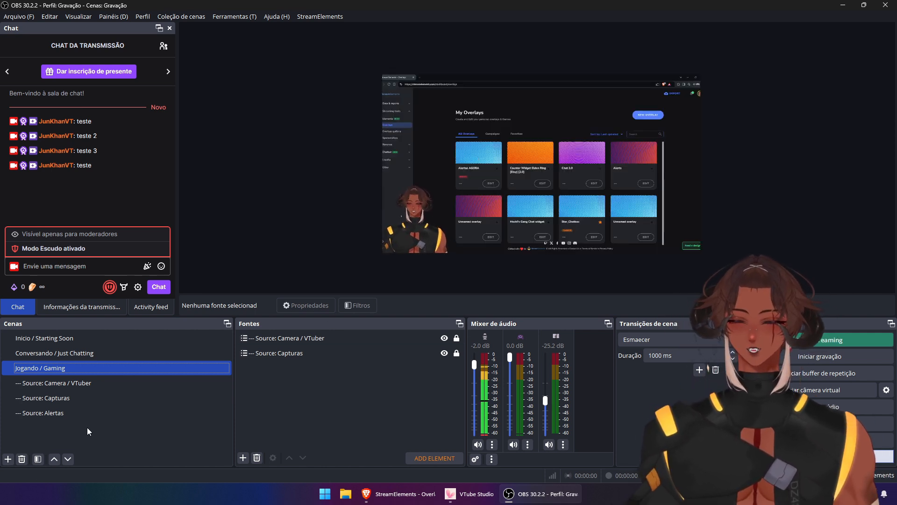
Create a new scene named "Acabando / Ending"
{"action": "left_click", "coordinate": [8, 459]}
{"action": "left_click", "coordinate": [360, 238]}
{"action": "key", "text": "ctrl+a"}
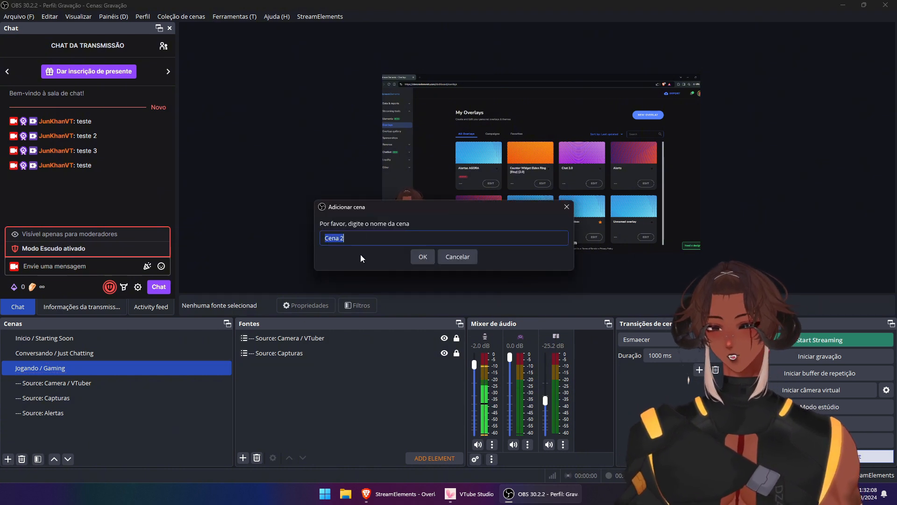
{"action": "type", "text": "Finalk"}
{"action": "key", "text": "ctrl+a"}
{"action": "type", "text": "Acabando / Ending"}
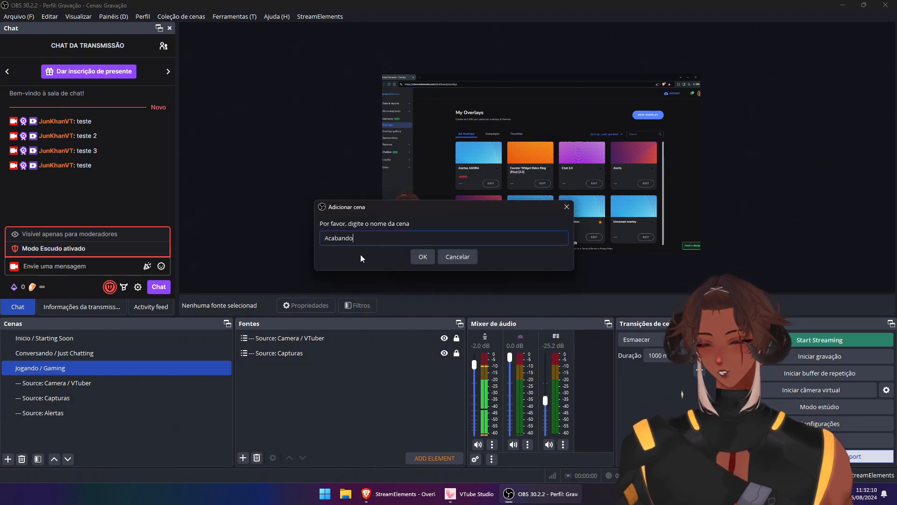
{"action": "key", "text": "Return"}
Add a GDI+ text source named "Finalizando" reading "ta acabani" to the Acabando / Ending scene
{"action": "right_click", "coordinate": [305, 378]}
{"action": "mouse_move", "coordinate": [314, 383]}
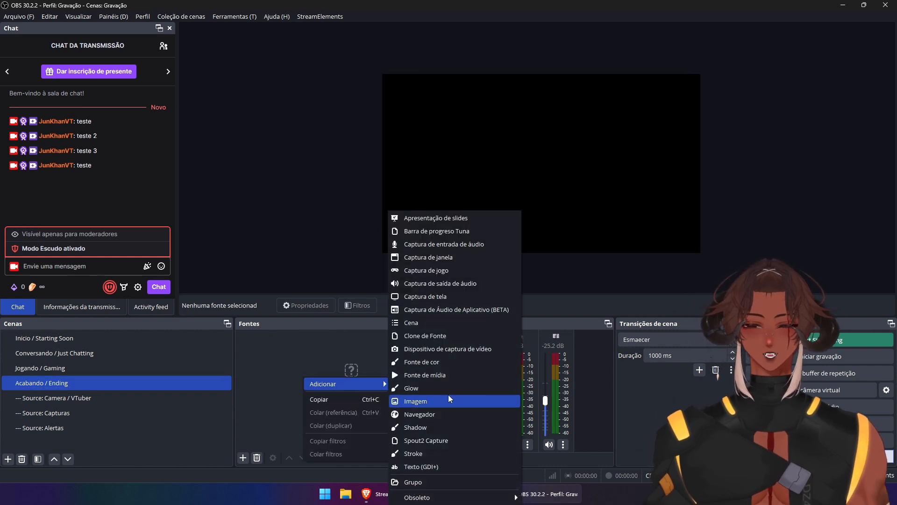
{"action": "left_click", "coordinate": [425, 466]}
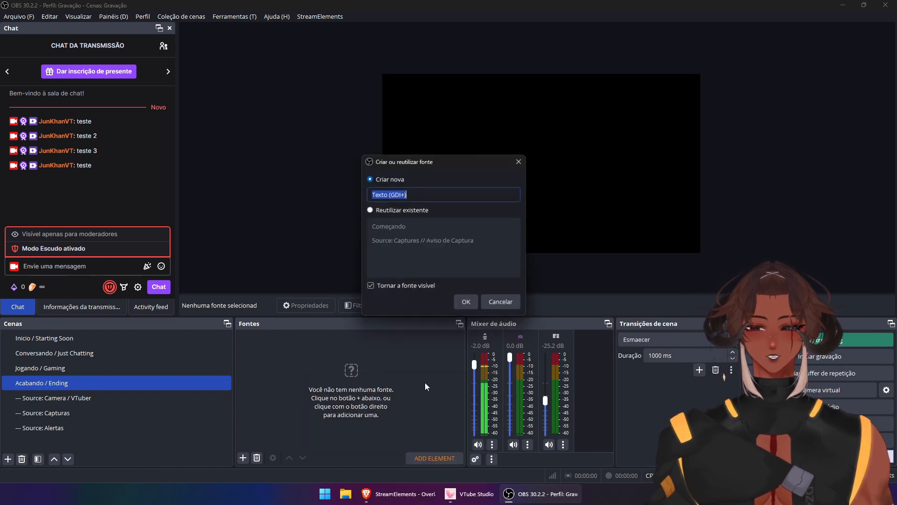
{"action": "double_click", "coordinate": [506, 235]}
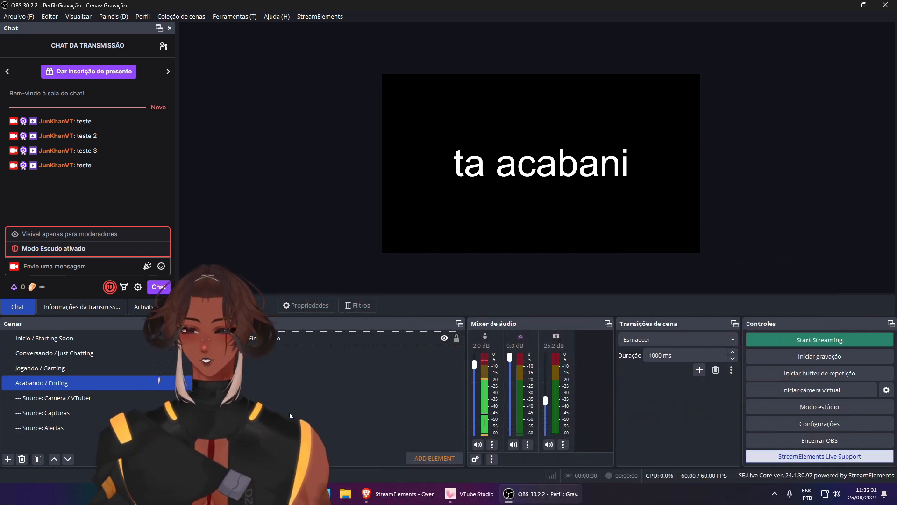
Set the scene transition to Cortar and try it by switching between the Gaming and Just Chatting scenes
{"action": "left_click", "coordinate": [630, 340]}
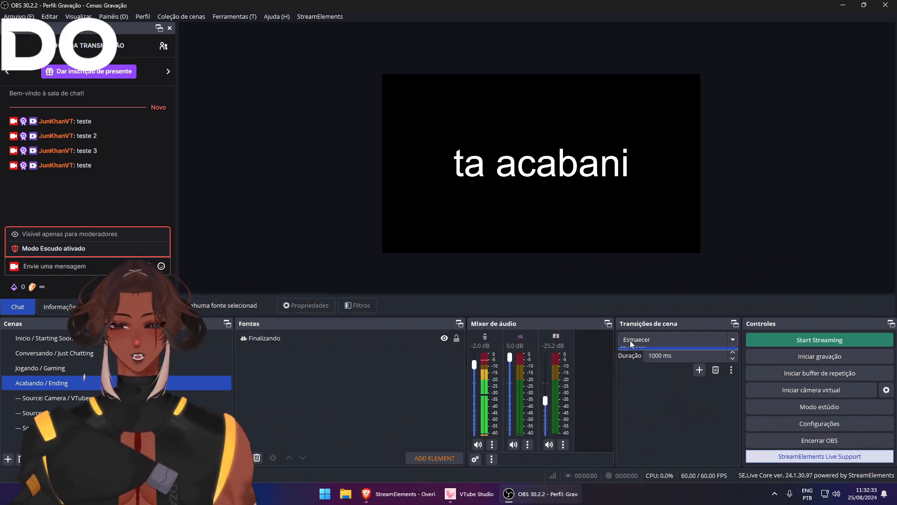
{"action": "left_click", "coordinate": [638, 352]}
{"action": "left_click", "coordinate": [37, 368]}
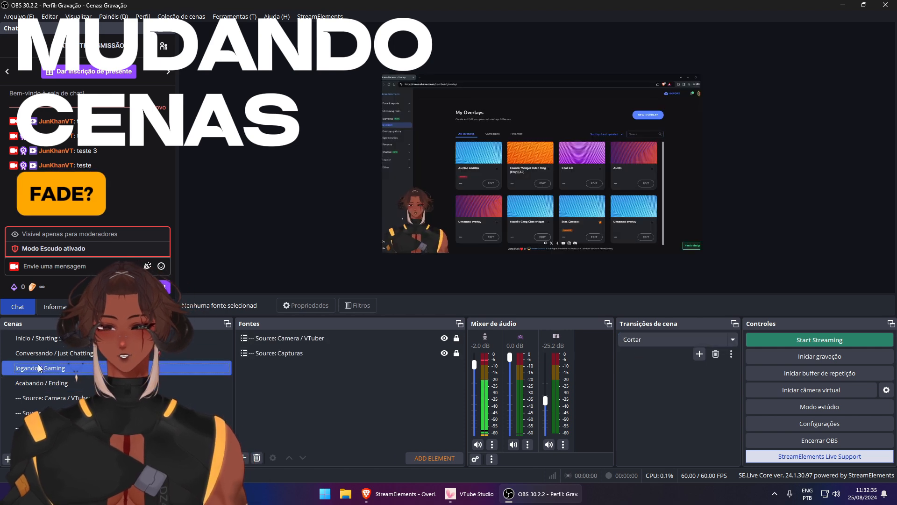
{"action": "left_click", "coordinate": [44, 355]}
{"action": "left_click", "coordinate": [40, 368]}
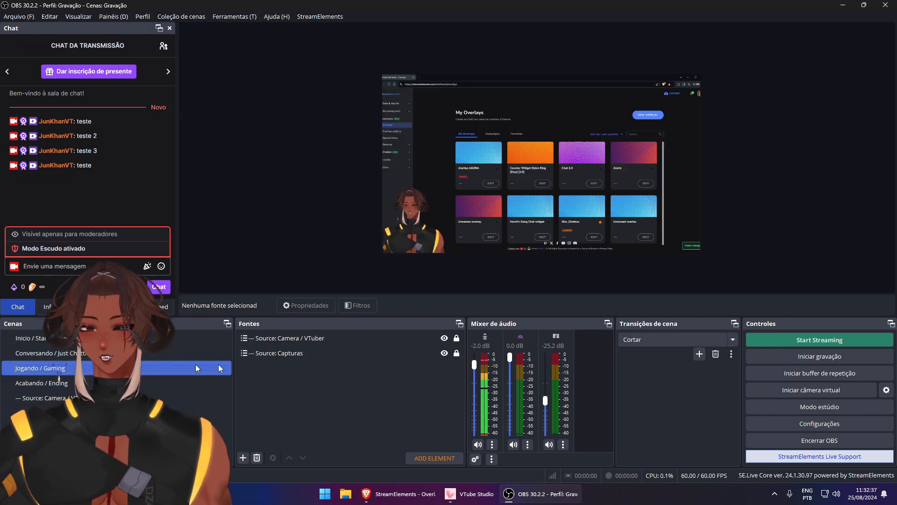
Set the scene transition to Esmaecer and try it by switching to the Just Chatting and Starting Soon scenes
{"action": "left_click", "coordinate": [673, 339]}
{"action": "left_click", "coordinate": [648, 361]}
{"action": "left_click", "coordinate": [45, 353]}
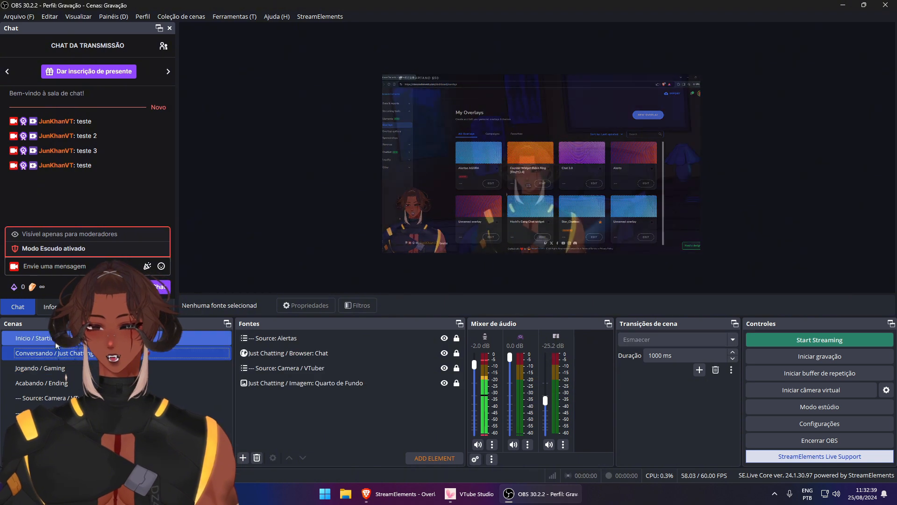
{"action": "left_click", "coordinate": [53, 340]}
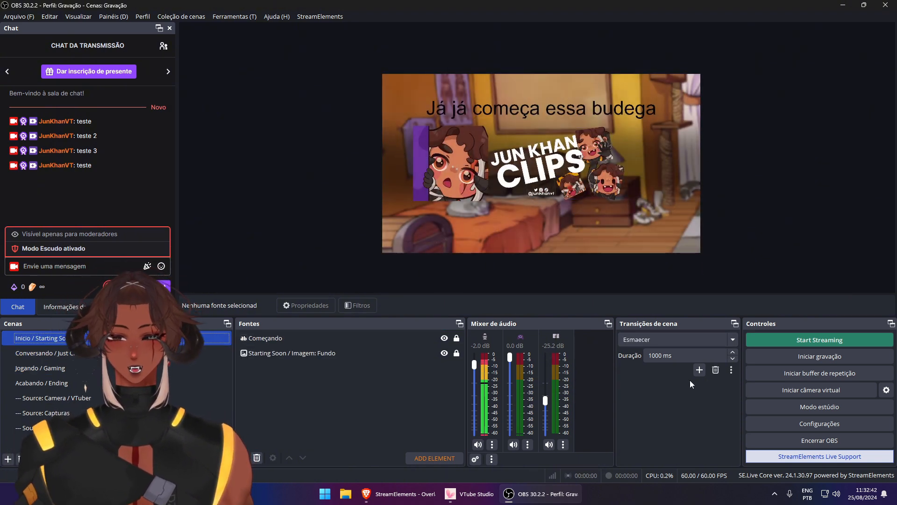
Add a Deslizar transition with the direction Direita and try it by switching to the Conversando / Just Chatting scene
{"action": "left_click", "coordinate": [699, 370]}
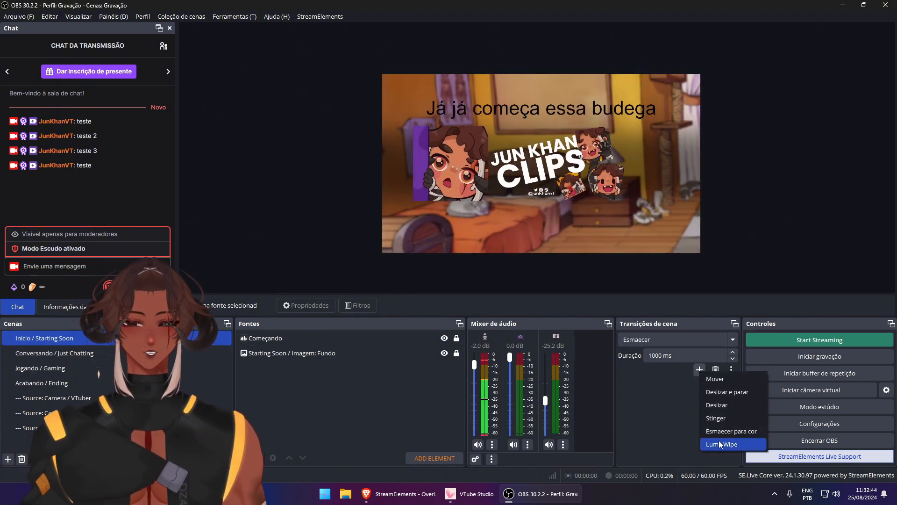
{"action": "left_click", "coordinate": [714, 406]}
{"action": "left_click", "coordinate": [420, 255]}
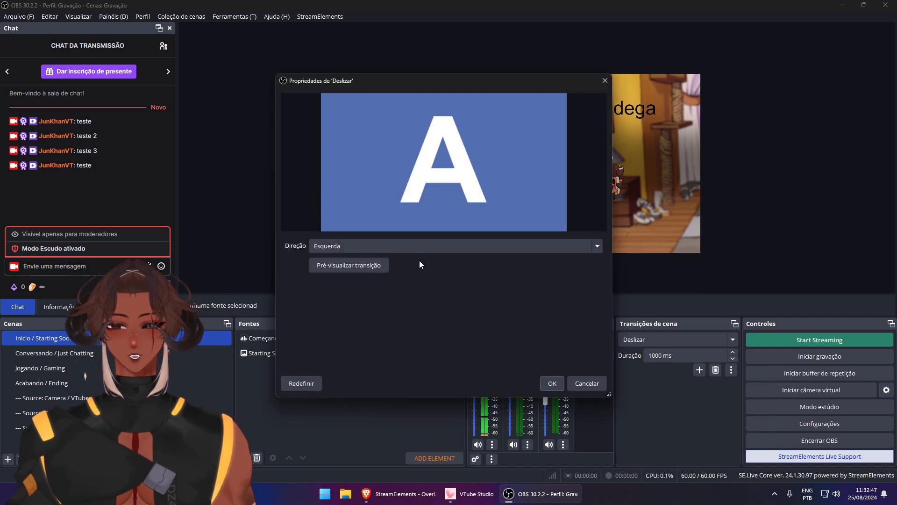
{"action": "left_click", "coordinate": [372, 248]}
{"action": "left_click", "coordinate": [378, 268]}
{"action": "left_click", "coordinate": [552, 383]}
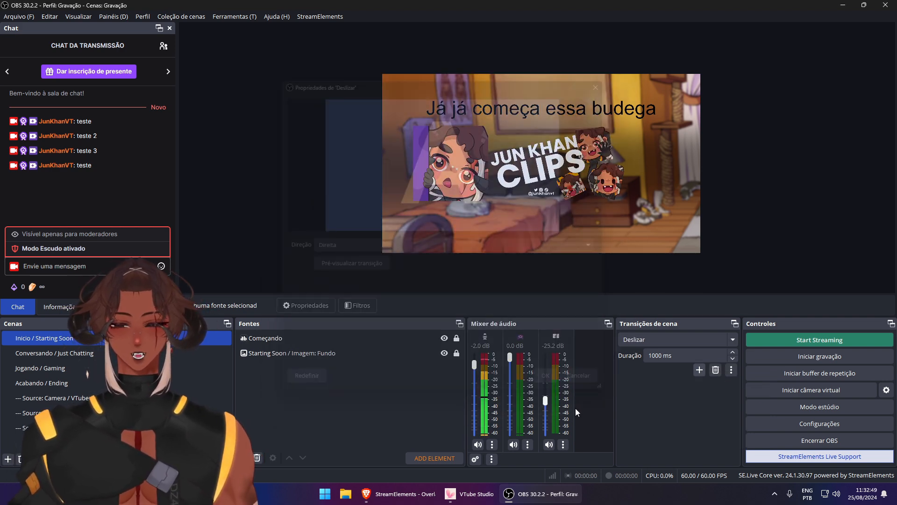
{"action": "left_click", "coordinate": [93, 353]}
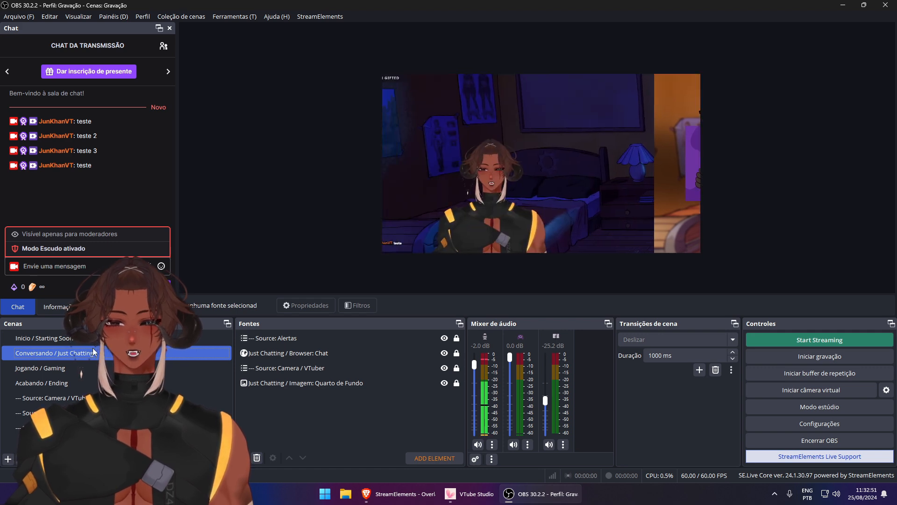
Try the Deslizar transition by switching through the Gaming, Just Chatting and Starting Soon scenes, and set the scene transition back to Esmaecer
{"action": "left_click", "coordinate": [69, 367]}
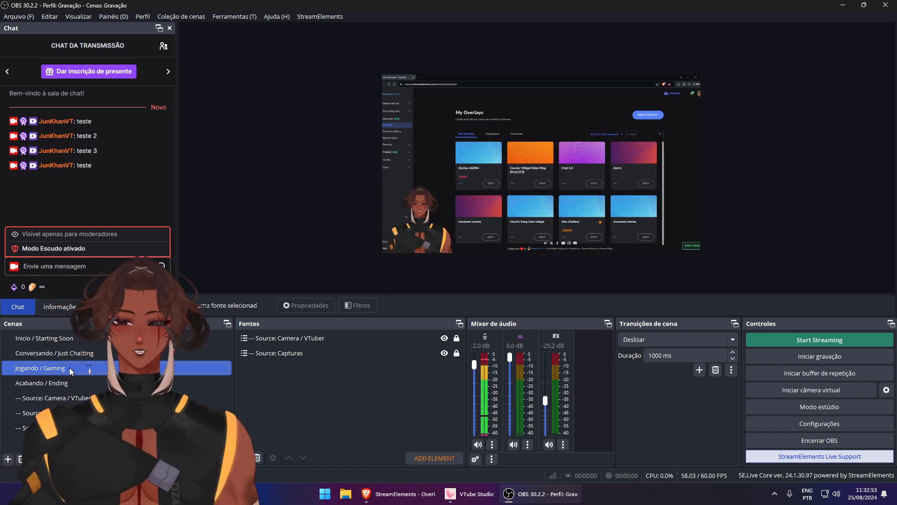
{"action": "left_click", "coordinate": [56, 353]}
{"action": "left_click", "coordinate": [51, 338]}
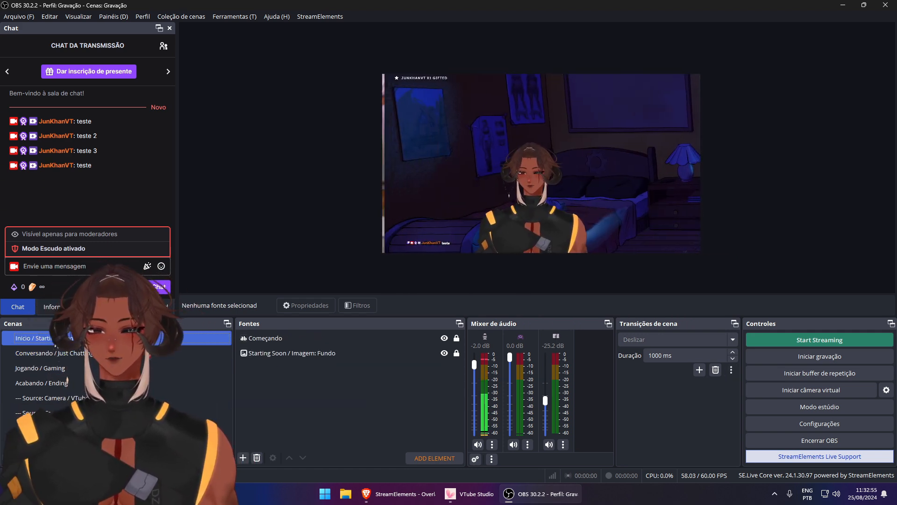
{"action": "left_click", "coordinate": [647, 343]}
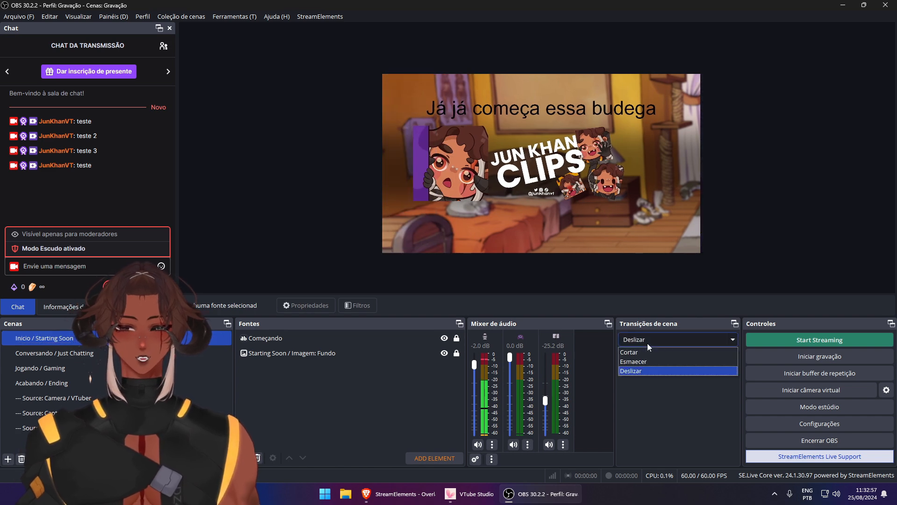
{"action": "left_click", "coordinate": [645, 367]}
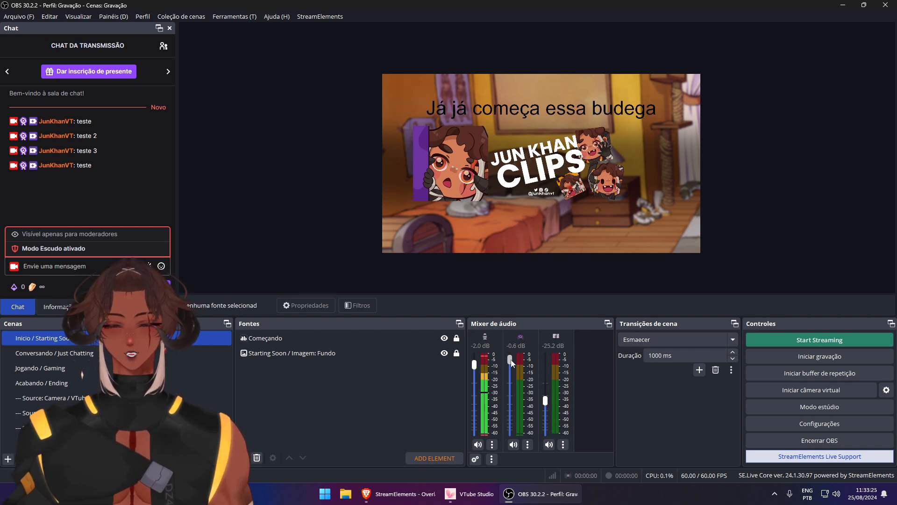
Lower the middle mixer channel's volume to -10.0 dB and review the track assignments in the advanced audio properties
{"action": "left_click_drag", "start_coordinate": [518, 381], "coordinate": [517, 383]}
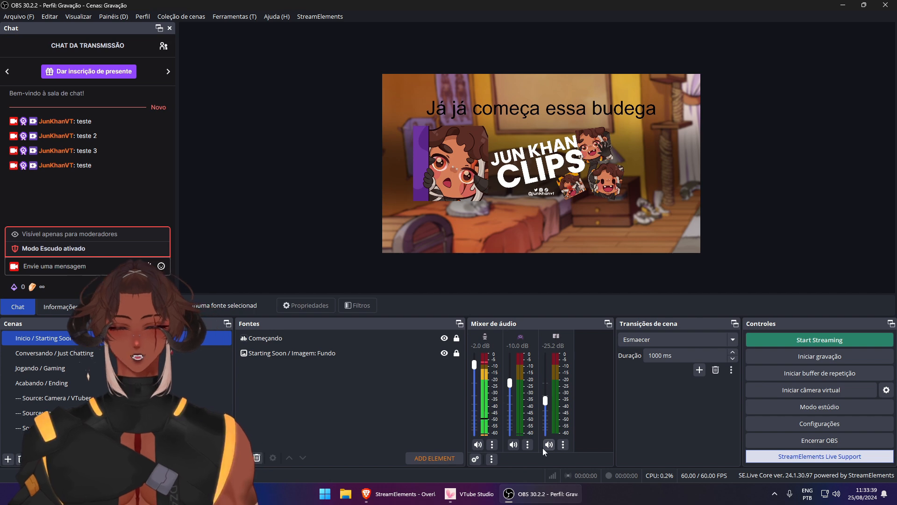
{"action": "left_click", "coordinate": [475, 459]}
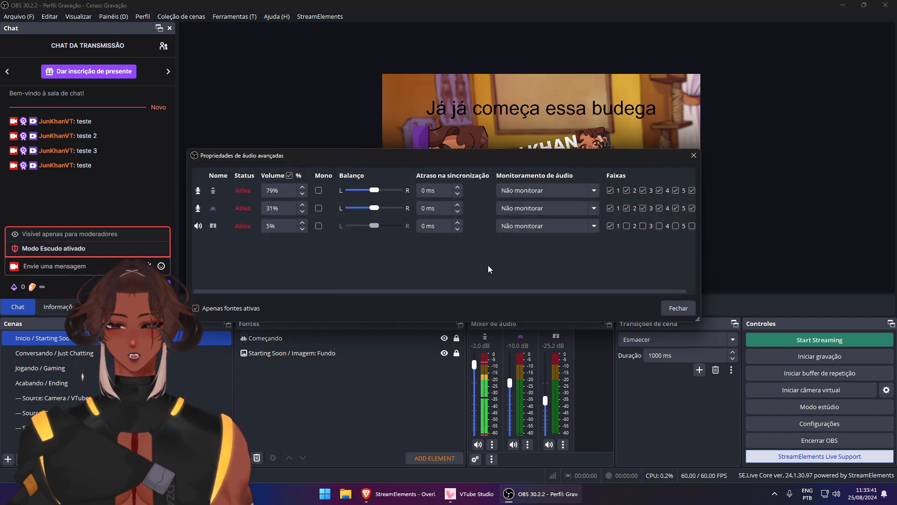
{"action": "left_click_drag", "start_coordinate": [494, 290], "coordinate": [507, 291]}
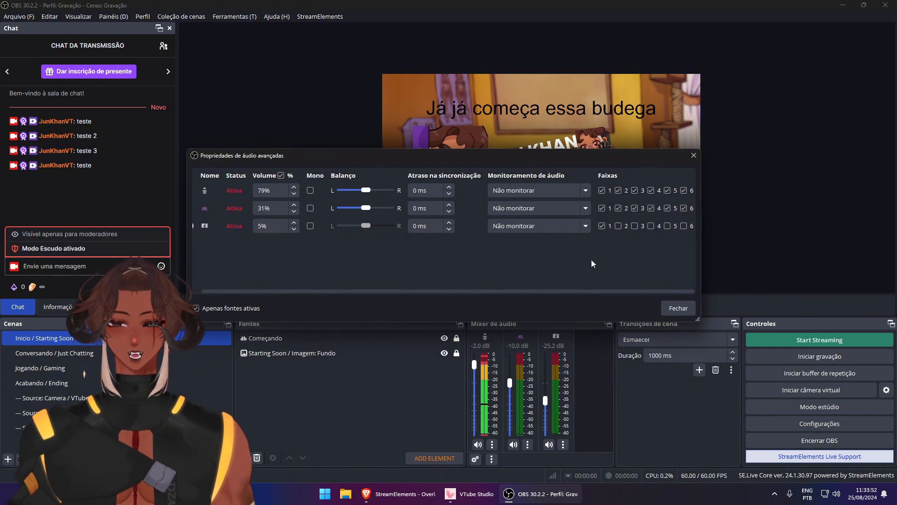
{"action": "left_click", "coordinate": [678, 307]}
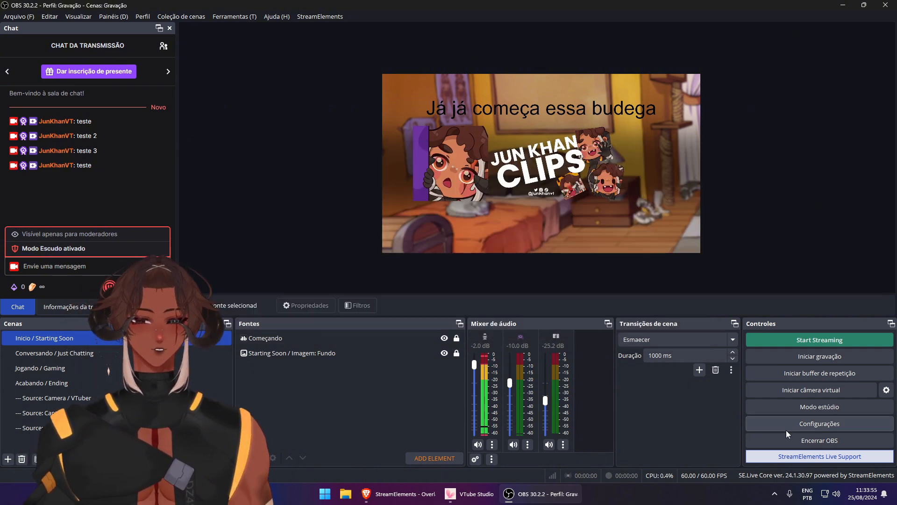
Review the Transmissão and Saída pages of the OBS settings
{"action": "left_click", "coordinate": [786, 428]}
{"action": "left_click", "coordinate": [260, 119]}
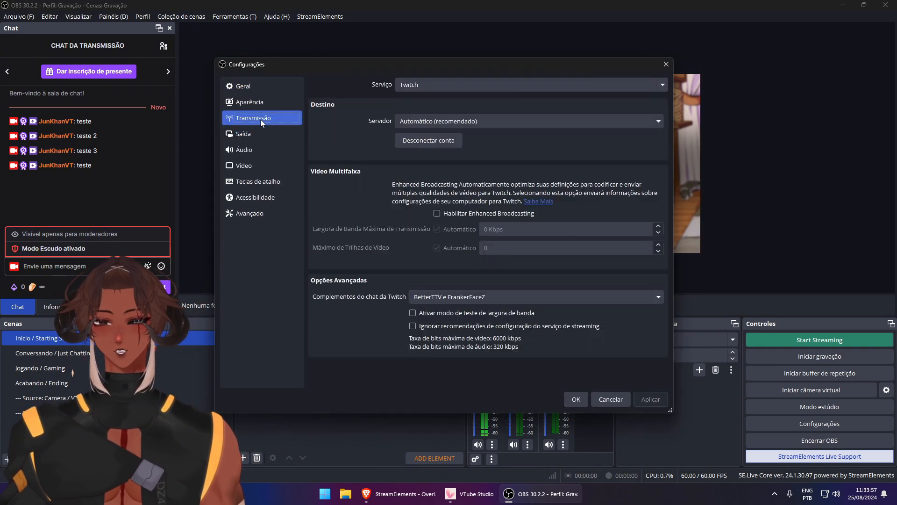
{"action": "left_click", "coordinate": [263, 134]}
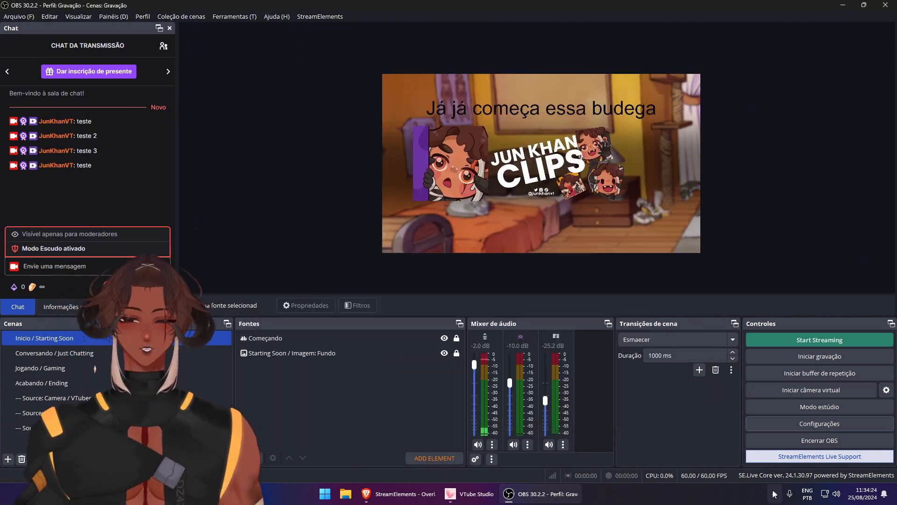
Switch to Wave Link to view its input channels and outputs, and return to OBS
{"action": "left_click", "coordinate": [775, 494]}
{"action": "left_click", "coordinate": [737, 465]}
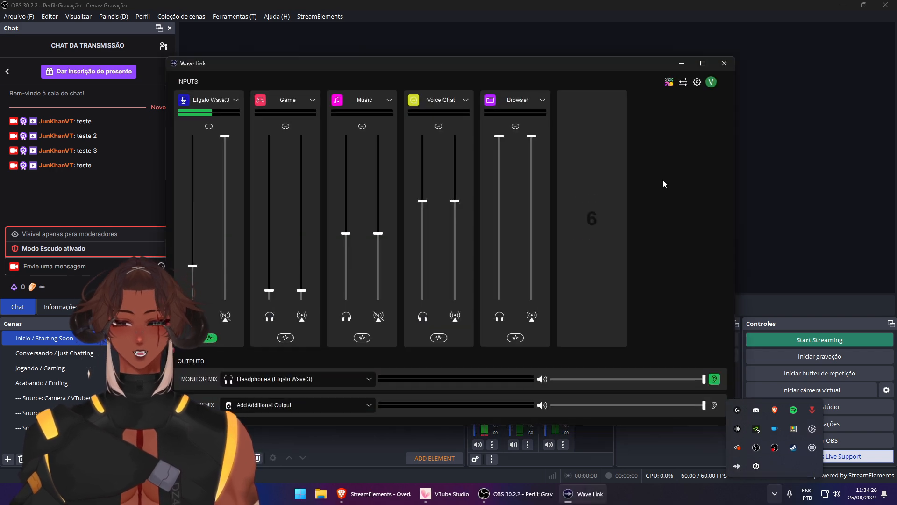
{"action": "left_click", "coordinate": [725, 63]}
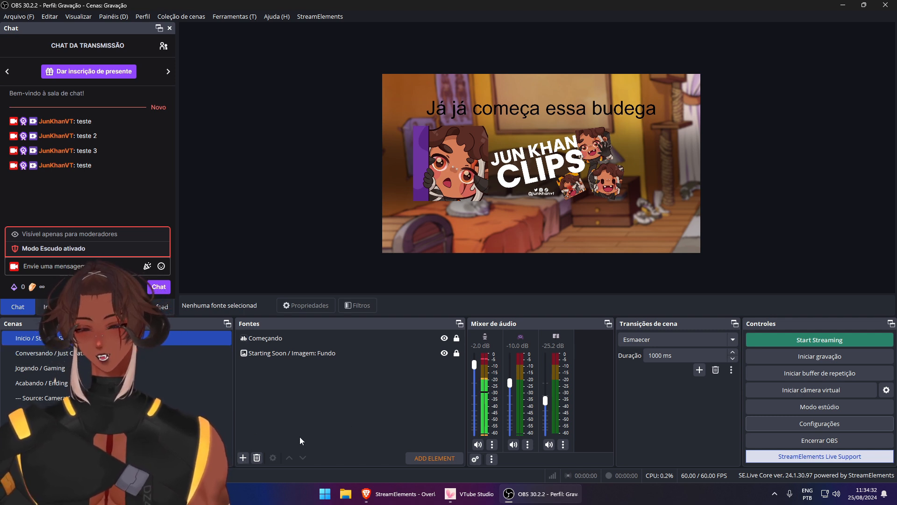
{"action": "right_click", "coordinate": [587, 417]}
{"action": "left_click", "coordinate": [589, 403]}
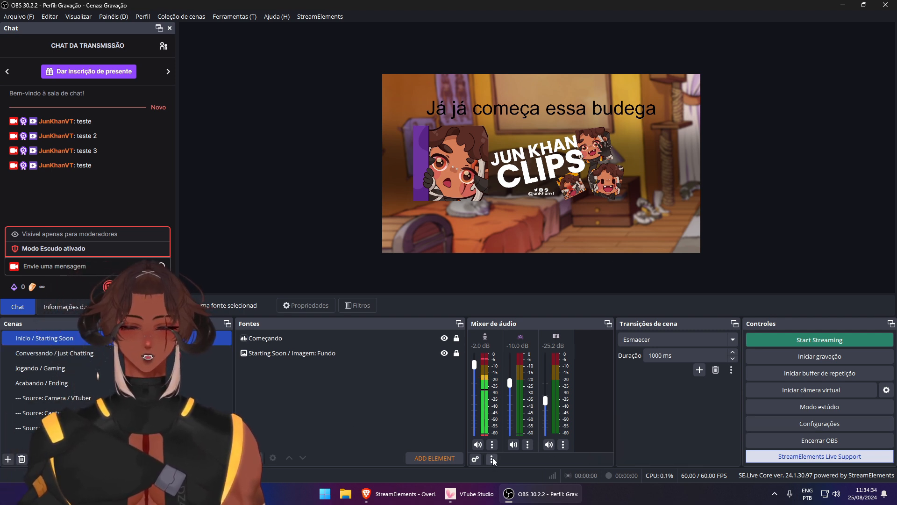
Add an application audio capture source named "Audio Source: Spotify" to the Inicio / Starting Soon scene
{"action": "right_click", "coordinate": [357, 411]}
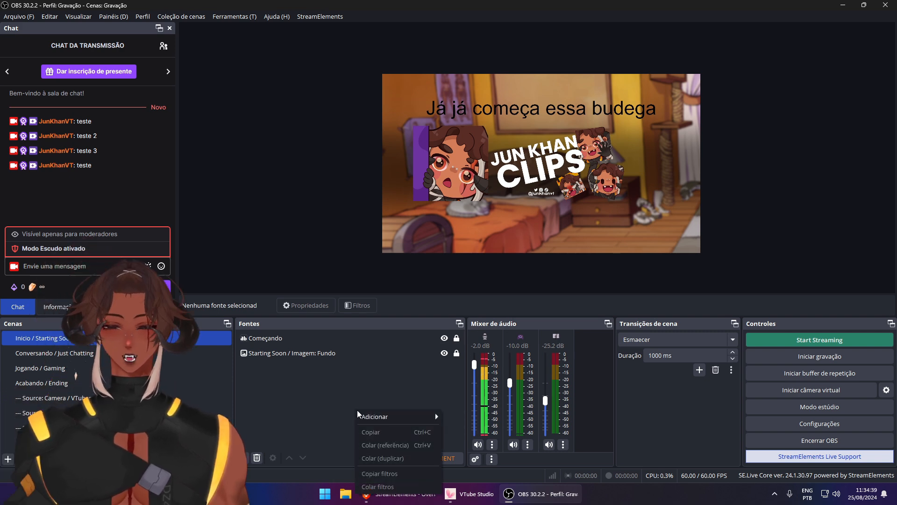
{"action": "mouse_move", "coordinate": [362, 416]}
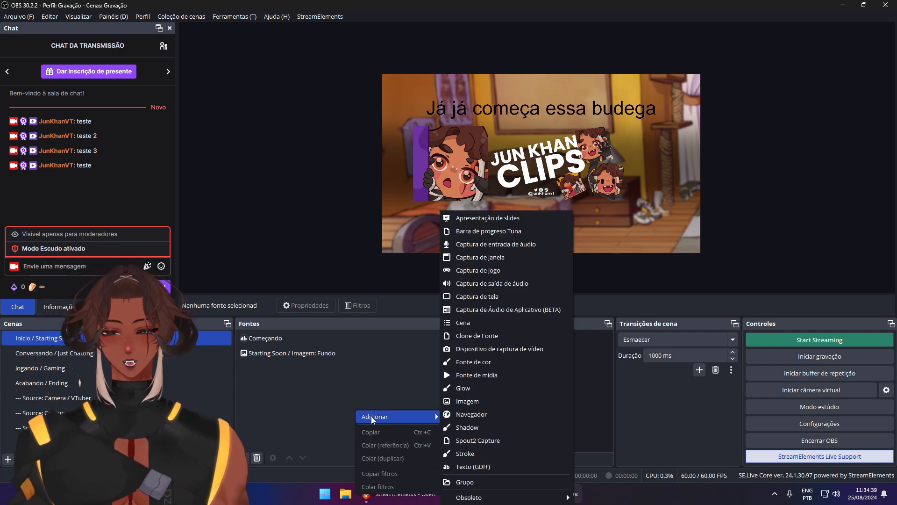
{"action": "left_click", "coordinate": [488, 312]}
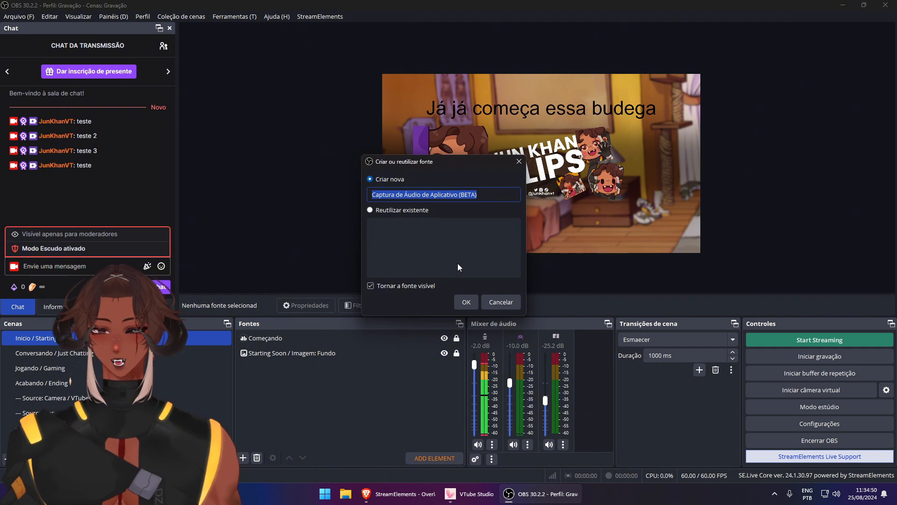
{"action": "type", "text": "Source: Captura de Audio"}
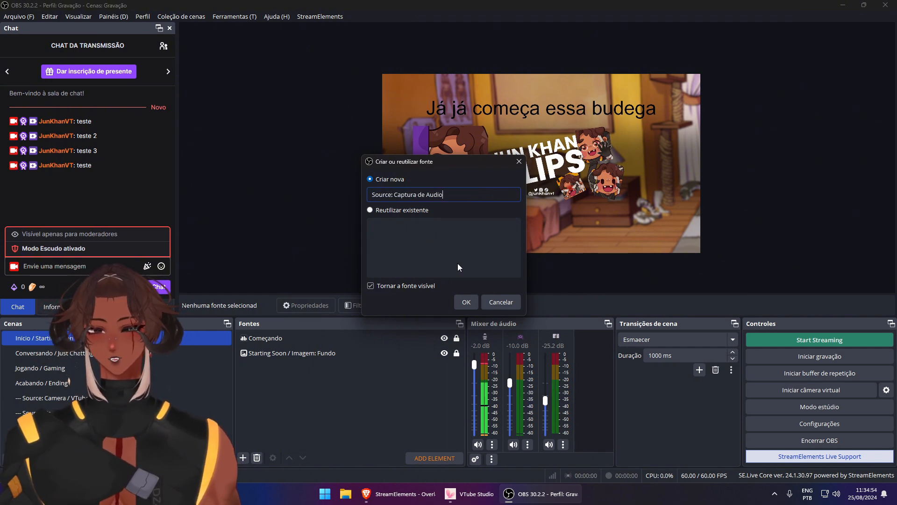
{"action": "key", "text": "ctrl+a"}
{"action": "type", "text": "Audio Sour"}
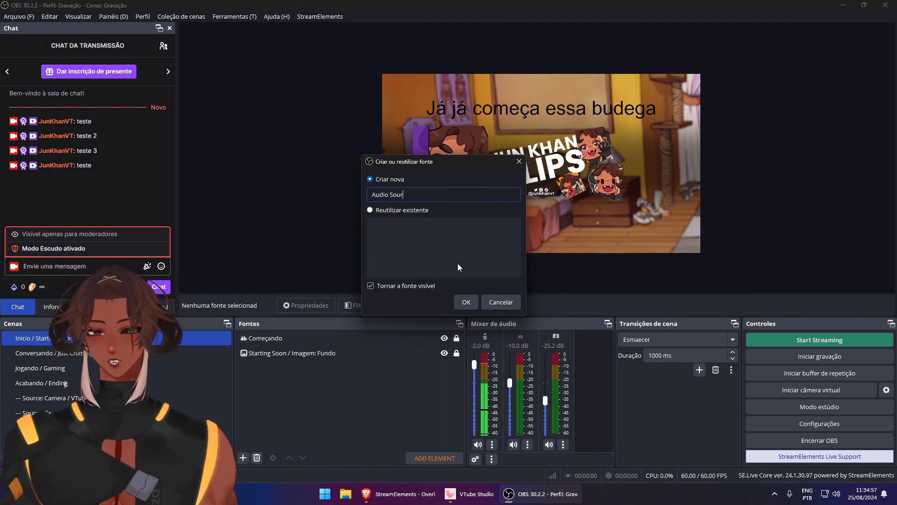
{"action": "type", "text": "ce: Sp"}
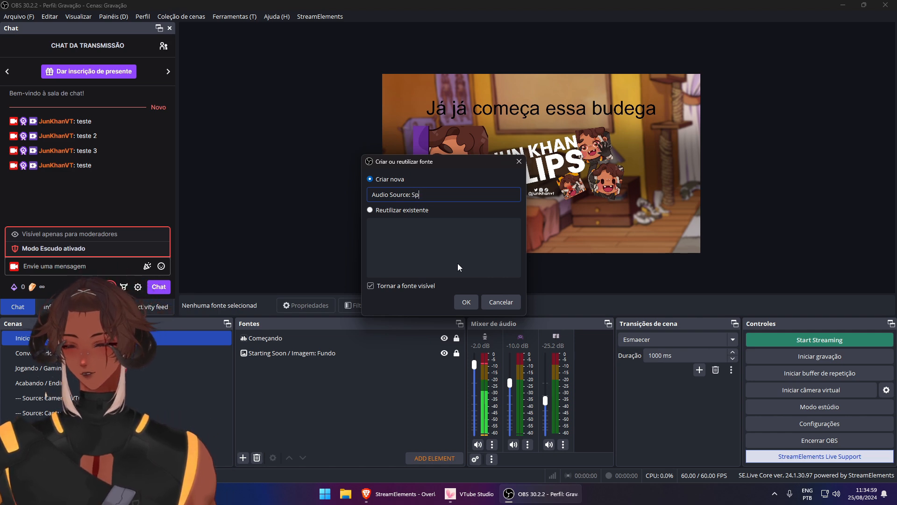
{"action": "type", "text": "otify"}
{"action": "key", "text": "Return"}
Set the audio capture source to the [Spotify.exe]: Spotify Premium window and confirm its properties
{"action": "left_click", "coordinate": [430, 108]}
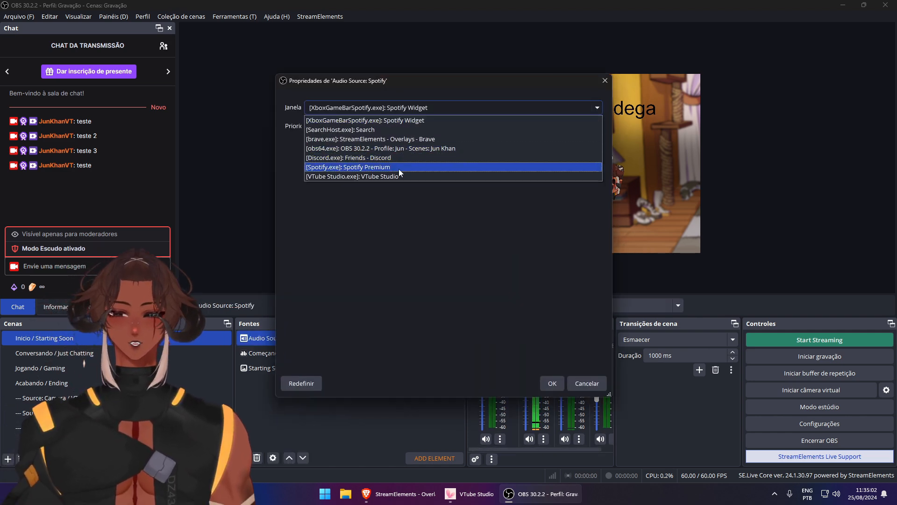
{"action": "left_click", "coordinate": [370, 167]}
{"action": "key", "text": "Return"}
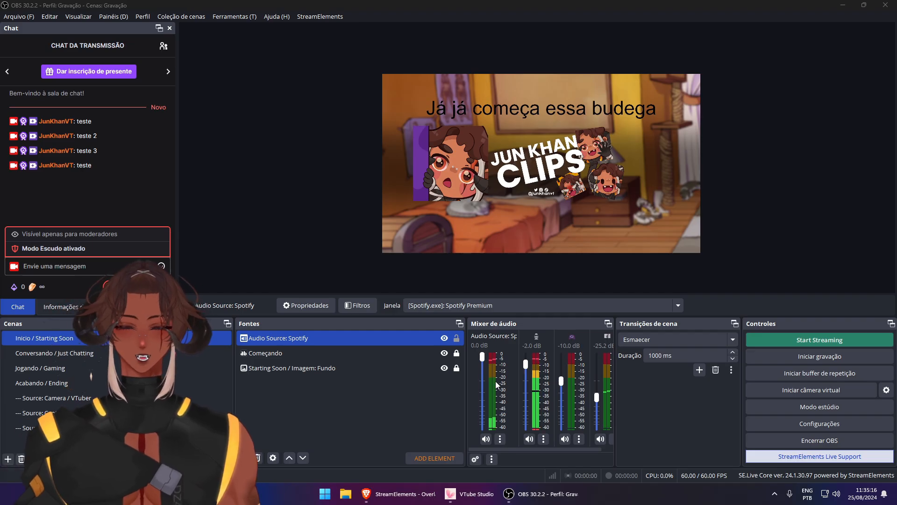
In the advanced audio properties, turn off tracks 2, 3, 4 and 6 for the Spotify source, keeping track 1 on
{"action": "left_click", "coordinate": [385, 434]}
{"action": "left_click", "coordinate": [500, 442]}
{"action": "left_click", "coordinate": [500, 442]}
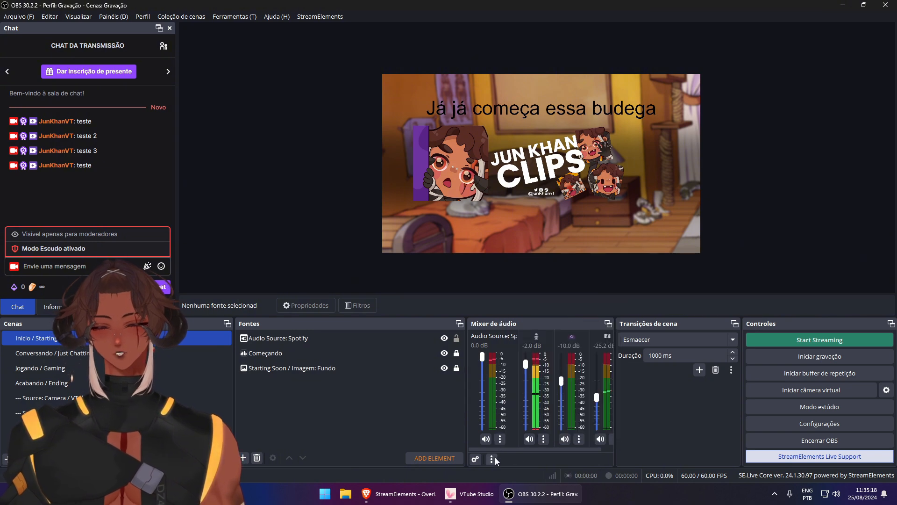
{"action": "left_click", "coordinate": [475, 459]}
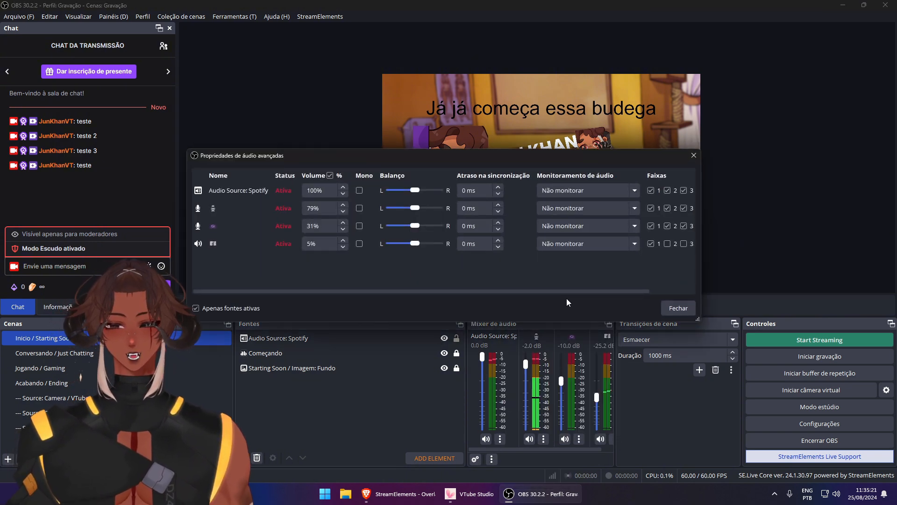
{"action": "left_click_drag", "start_coordinate": [576, 293], "coordinate": [612, 294]}
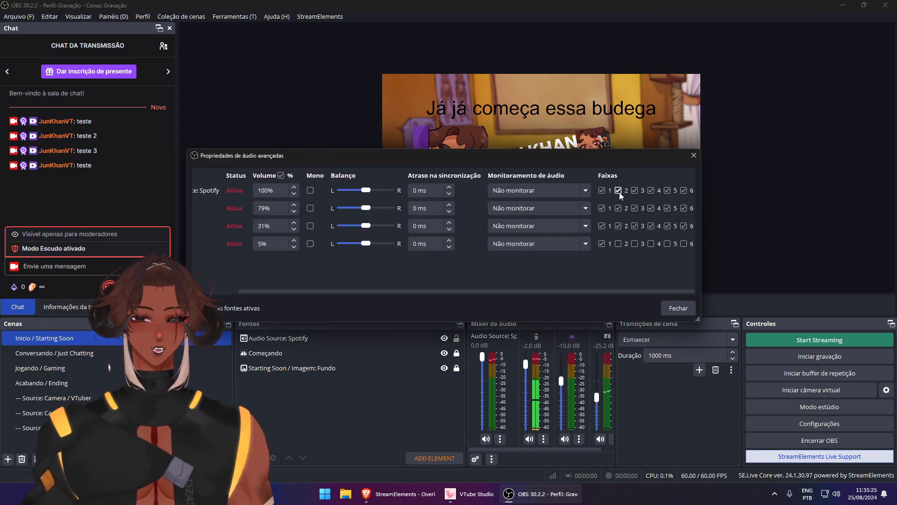
{"action": "left_click", "coordinate": [619, 190]}
{"action": "left_click", "coordinate": [634, 190]}
{"action": "left_click", "coordinate": [651, 190]}
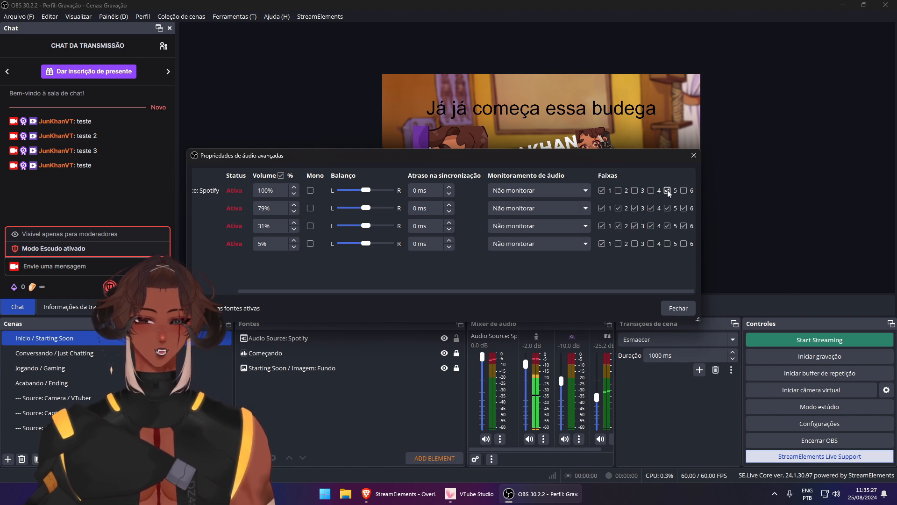
{"action": "left_click", "coordinate": [675, 309]}
Rename the "Audio Source: Spotify" audio source to "Spotify"
{"action": "left_click", "coordinate": [499, 438]}
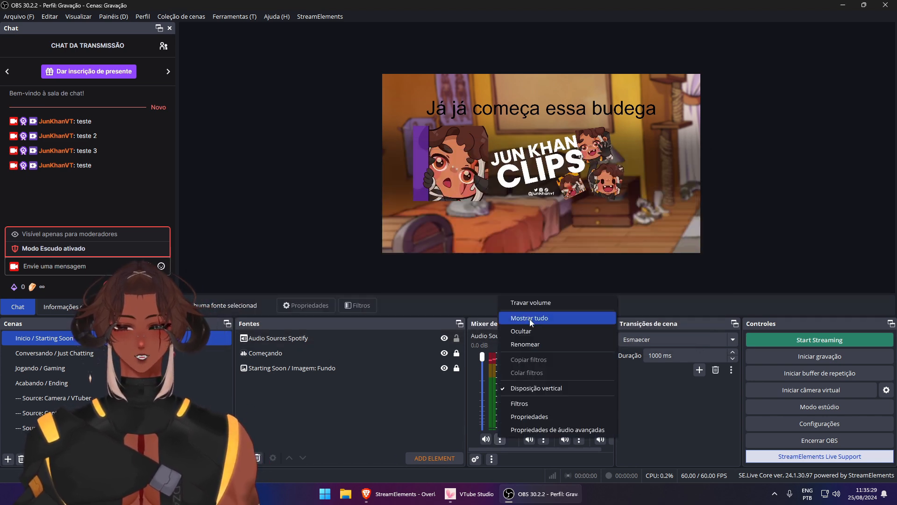
{"action": "left_click", "coordinate": [526, 344]}
{"action": "left_click", "coordinate": [421, 243]}
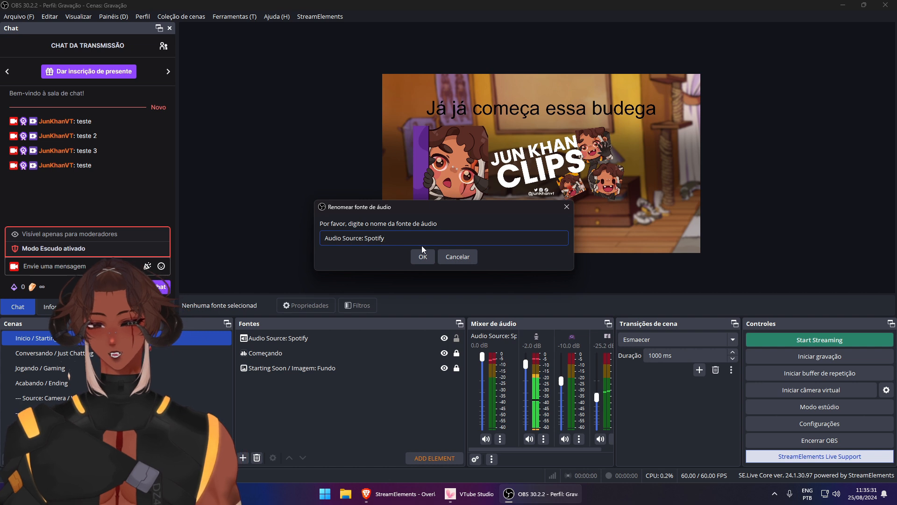
{"action": "left_click_drag", "start_coordinate": [365, 238], "coordinate": [289, 242]}
{"action": "left_click", "coordinate": [420, 258]}
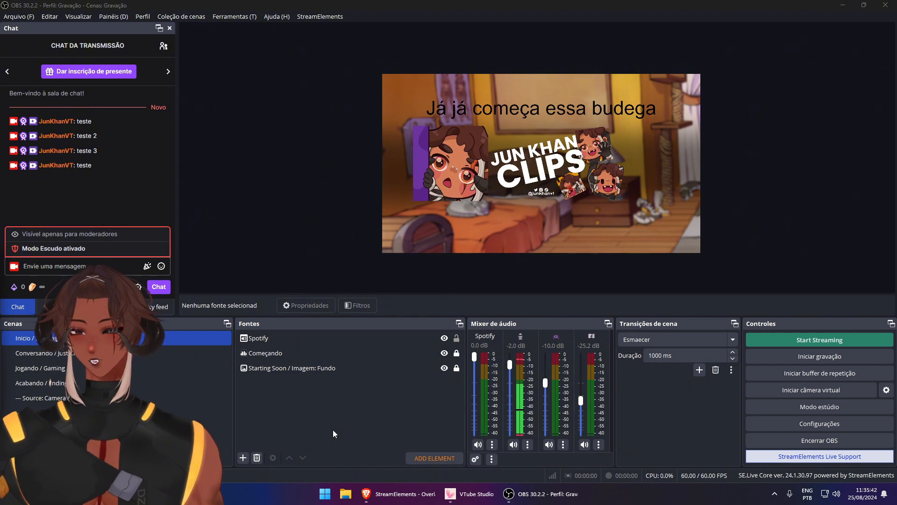
Compare the sources and mixer channels of the Starting Soon, Just Chatting and Camera / VTuber scenes
{"action": "left_click", "coordinate": [282, 338]}
{"action": "left_click", "coordinate": [77, 353]}
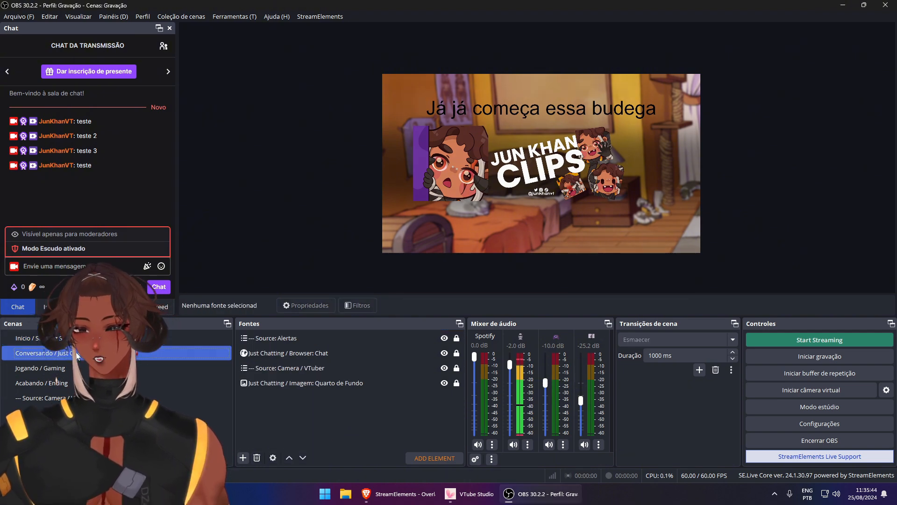
{"action": "left_click", "coordinate": [260, 355]}
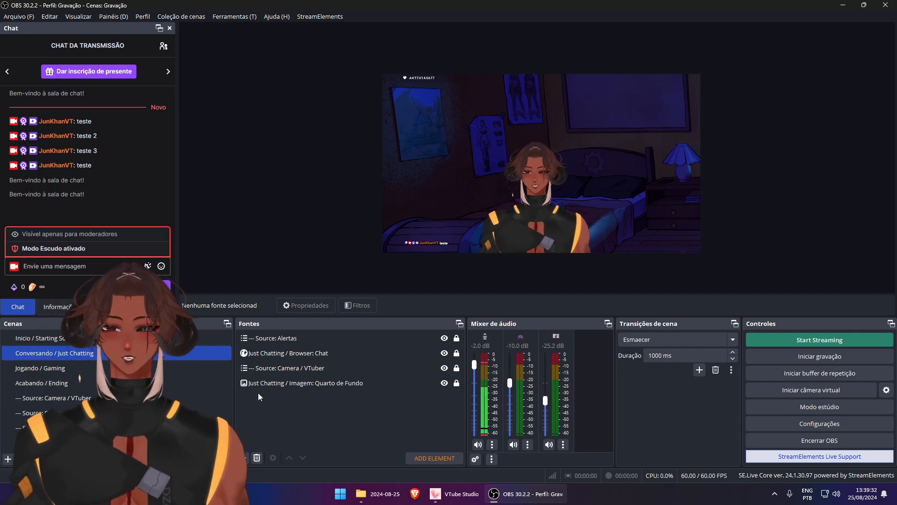
{"action": "left_click", "coordinate": [56, 341]}
{"action": "left_click", "coordinate": [57, 353]}
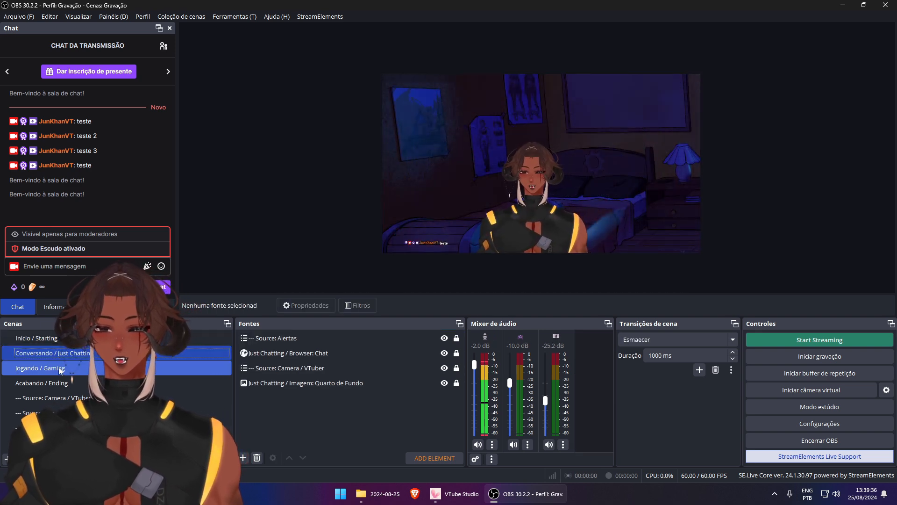
{"action": "left_click", "coordinate": [51, 398]}
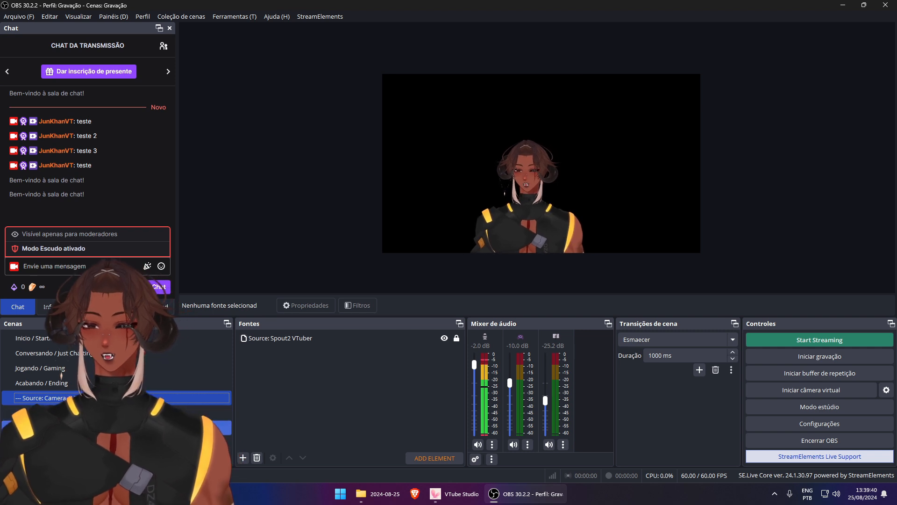
Add the existing Spotify audio capture source to the Source: Alertas scene and return to the Inicio / Starting Soon scene
{"action": "left_click", "coordinate": [52, 427]}
{"action": "right_click", "coordinate": [274, 383]}
{"action": "mouse_move", "coordinate": [292, 389]}
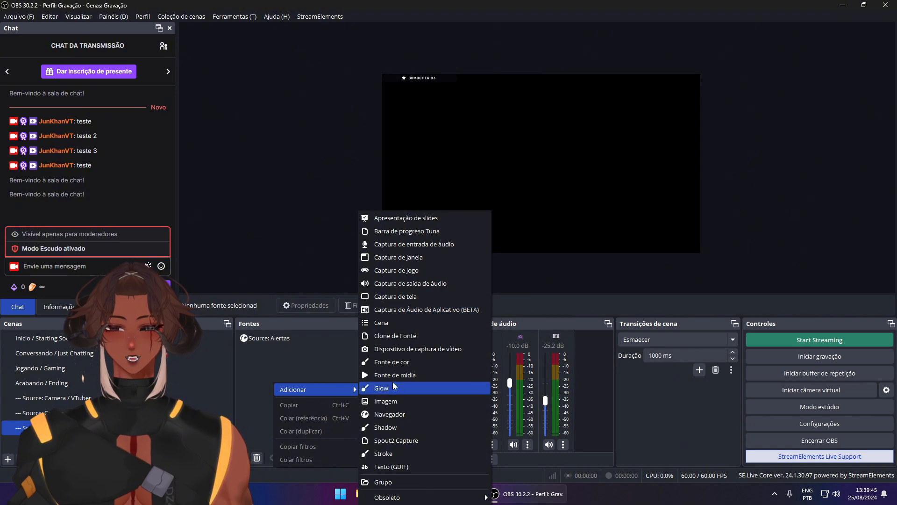
{"action": "left_click", "coordinate": [397, 311]}
{"action": "left_click", "coordinate": [388, 226]}
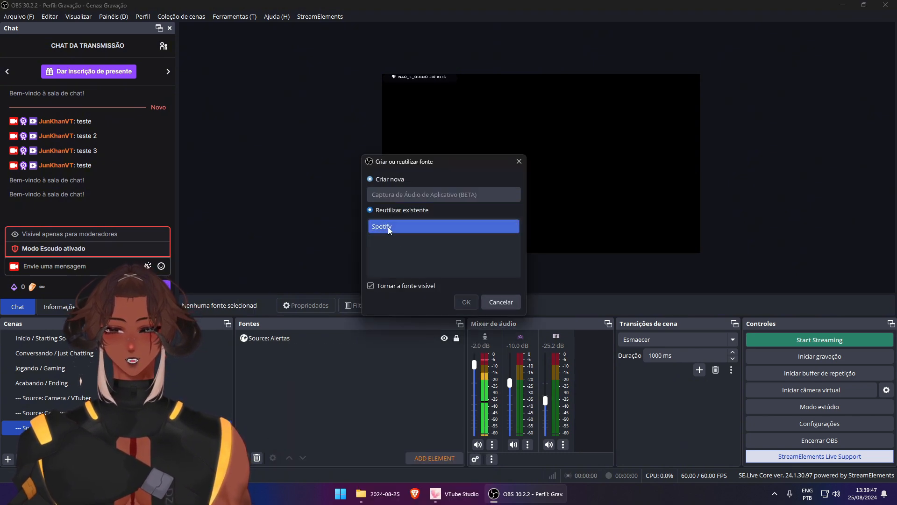
{"action": "left_click", "coordinate": [466, 300]}
{"action": "left_click", "coordinate": [41, 337]}
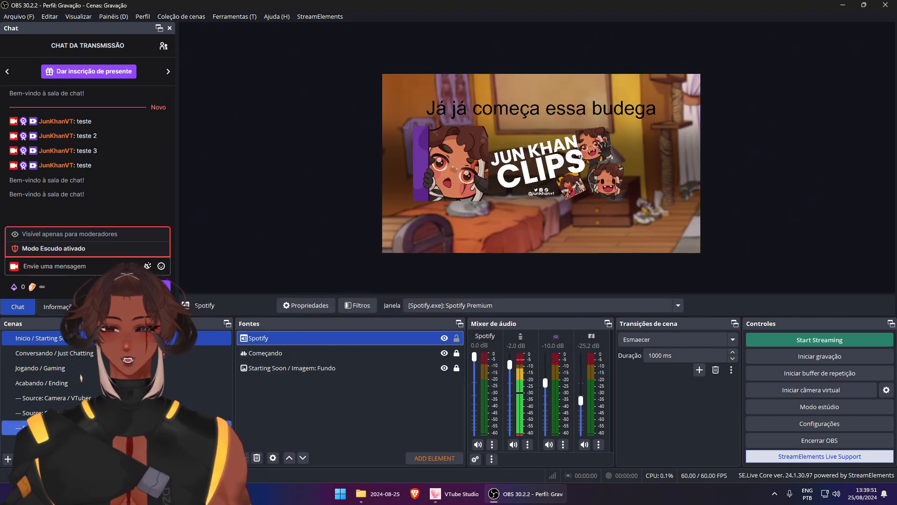
Replace the Spotify source in the Inicio / Starting Soon scene with the existing Source: Alertas scene
{"action": "key", "text": "Delete"}
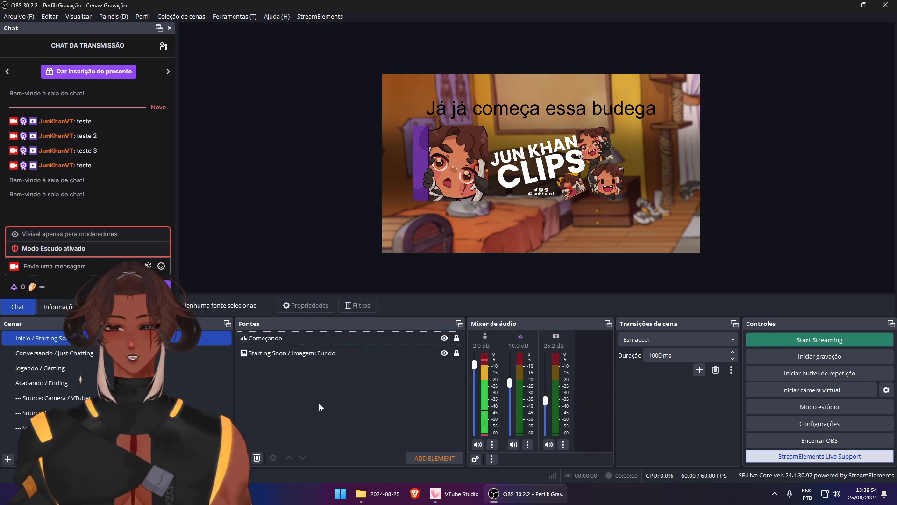
{"action": "right_click", "coordinate": [319, 404]}
{"action": "mouse_move", "coordinate": [358, 410]}
{"action": "left_click", "coordinate": [454, 322]}
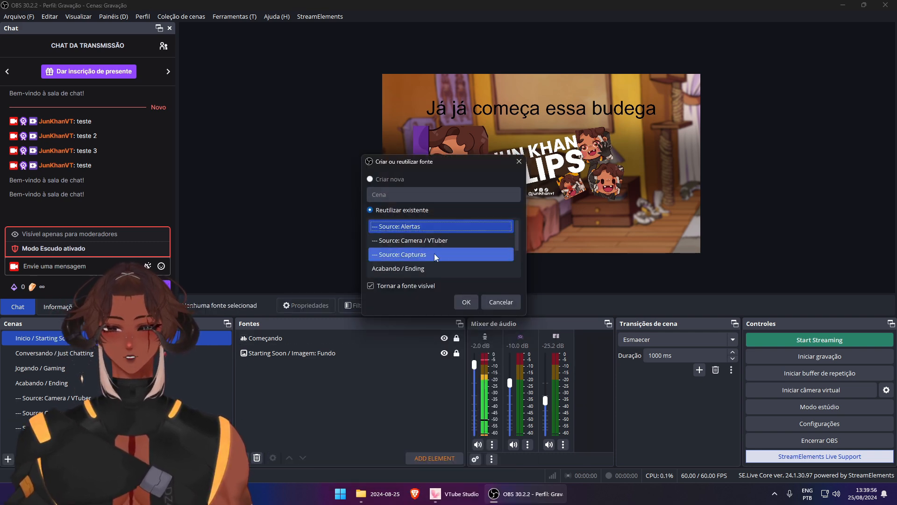
{"action": "double_click", "coordinate": [434, 253]}
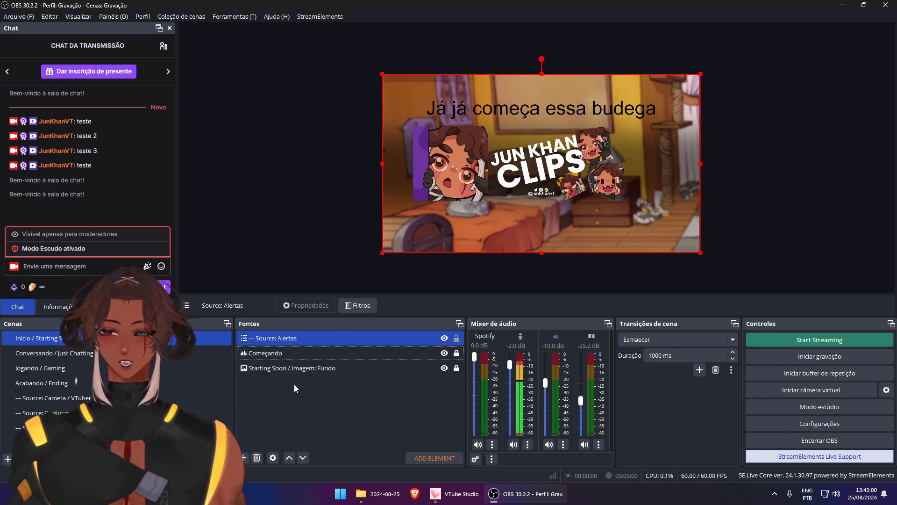
Compare the sources and mixer channels of the Just Chatting, Gaming, Ending and Starting Soon scenes
{"action": "left_click", "coordinate": [52, 353]}
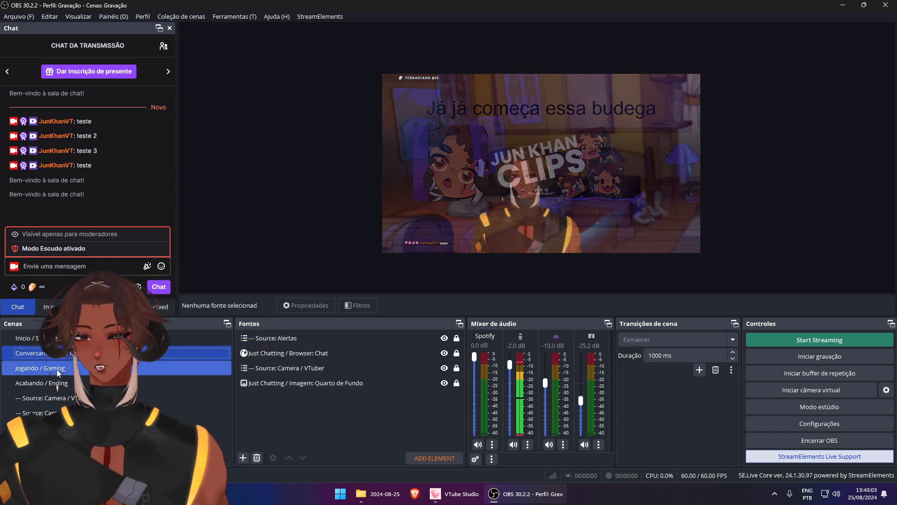
{"action": "left_click", "coordinate": [58, 369]}
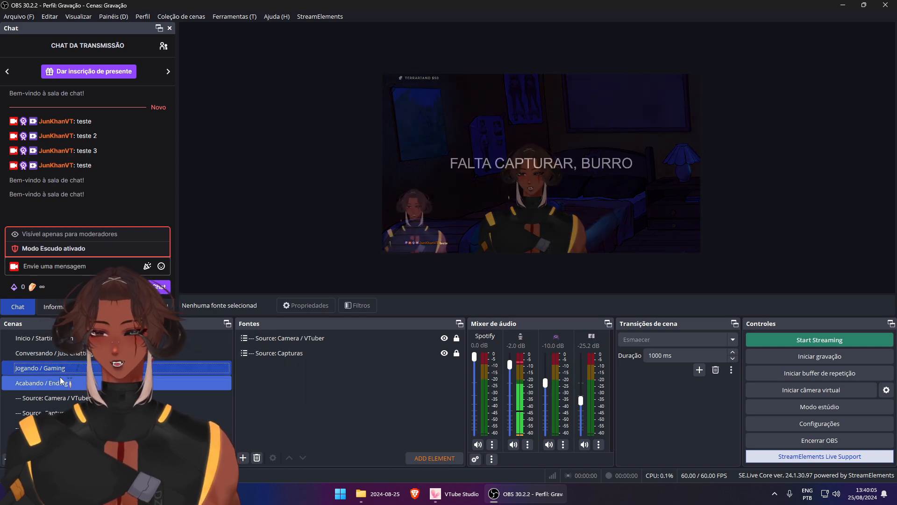
{"action": "left_click", "coordinate": [60, 382]}
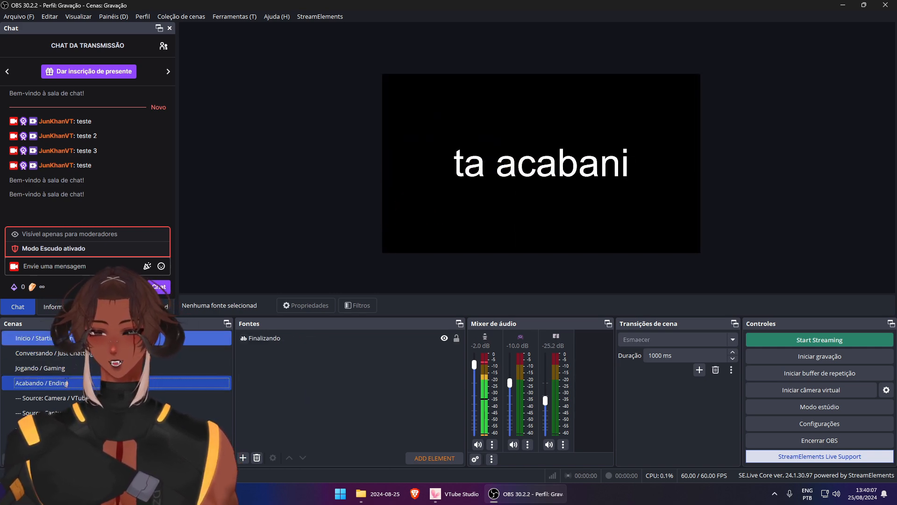
{"action": "left_click", "coordinate": [62, 339]}
{"action": "left_click", "coordinate": [58, 354]}
{"action": "left_click", "coordinate": [57, 369]}
{"action": "left_click", "coordinate": [55, 385]}
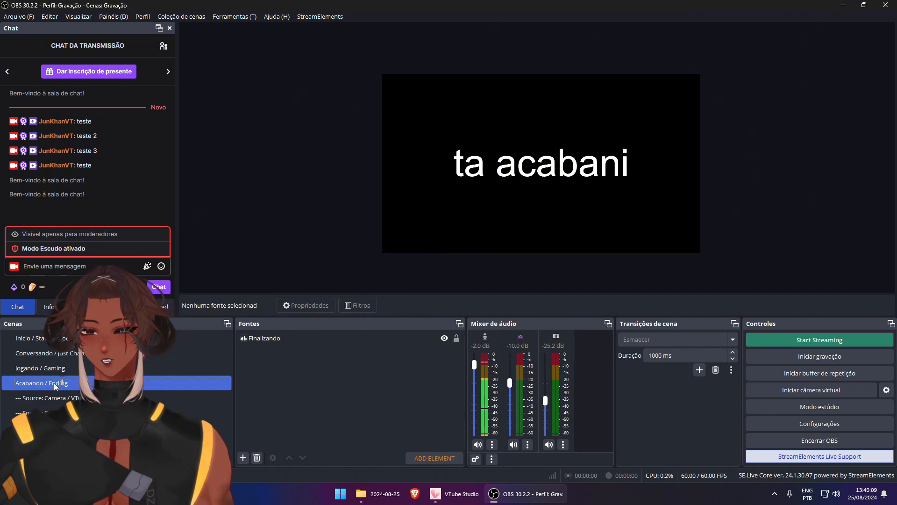
{"action": "left_click", "coordinate": [55, 340]}
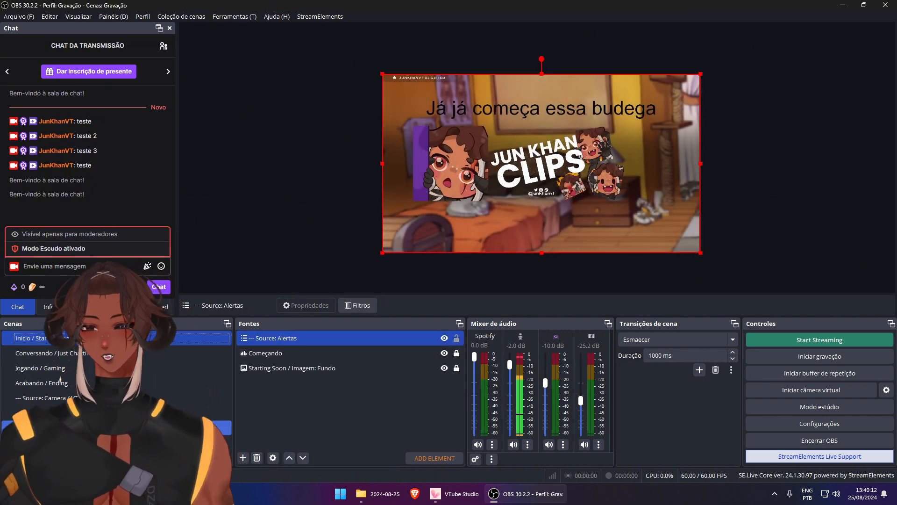
Examine the Source: Alertas scene's sources and the source types that can be added to it
{"action": "left_click", "coordinate": [70, 428]}
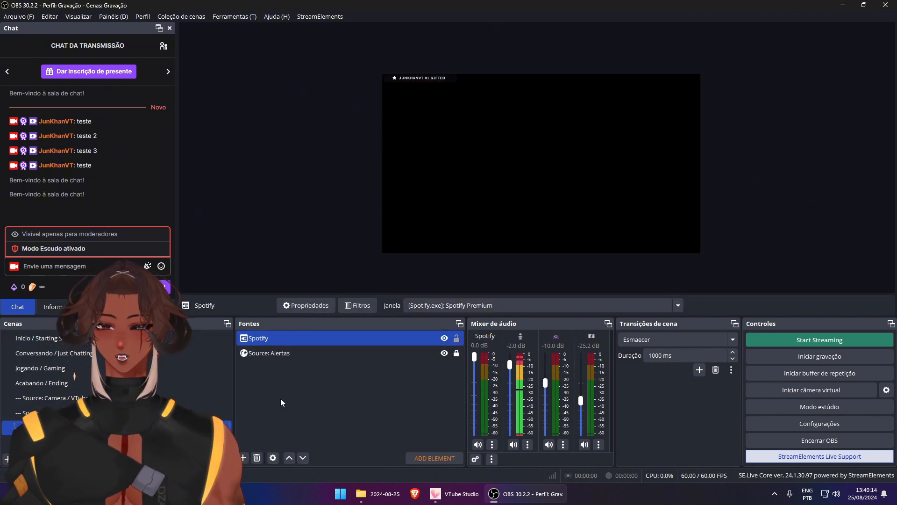
{"action": "right_click", "coordinate": [282, 391]}
{"action": "mouse_move", "coordinate": [297, 399]}
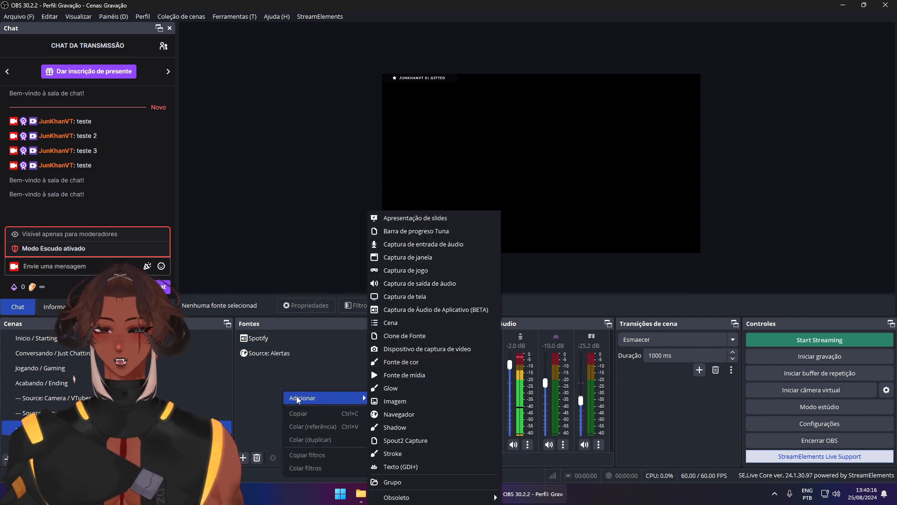
Switch through the Just Chatting, Gaming, Ending and Starting Soon scenes to check where the Spotify audio channel carries over
{"action": "left_click", "coordinate": [75, 355]}
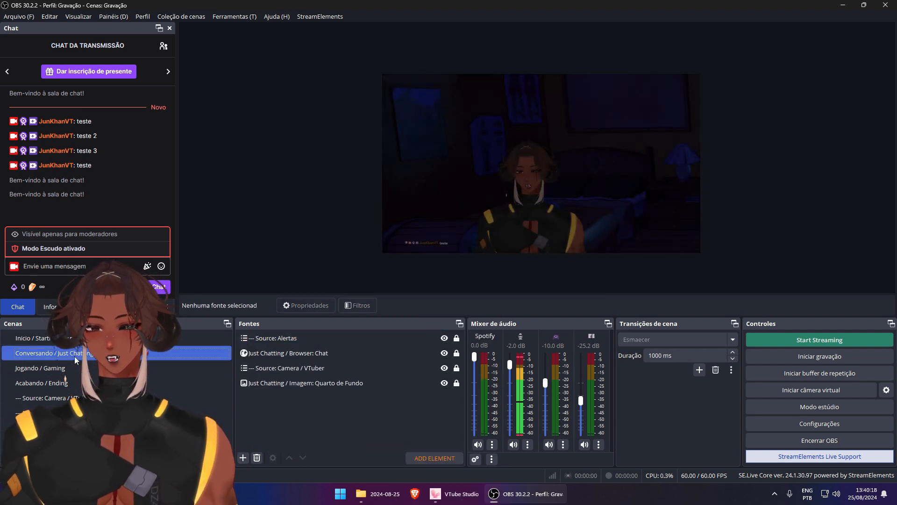
{"action": "left_click", "coordinate": [66, 368]}
{"action": "left_click", "coordinate": [57, 382]}
{"action": "left_click", "coordinate": [54, 369]}
{"action": "left_click", "coordinate": [52, 353]}
{"action": "left_click", "coordinate": [46, 340]}
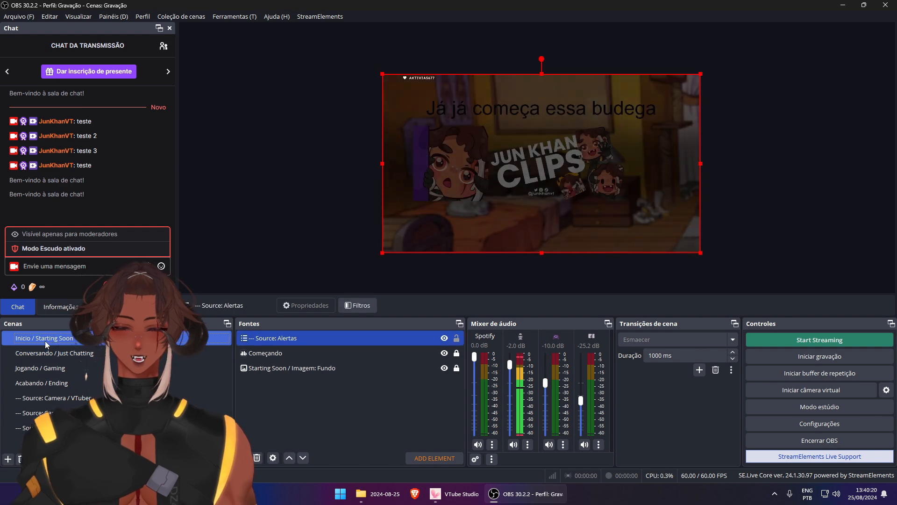
{"action": "left_click", "coordinate": [56, 368]}
Compare the source scenes with the main scenes that reuse them, checking the sources and mixer channels of each
{"action": "left_click", "coordinate": [69, 426]}
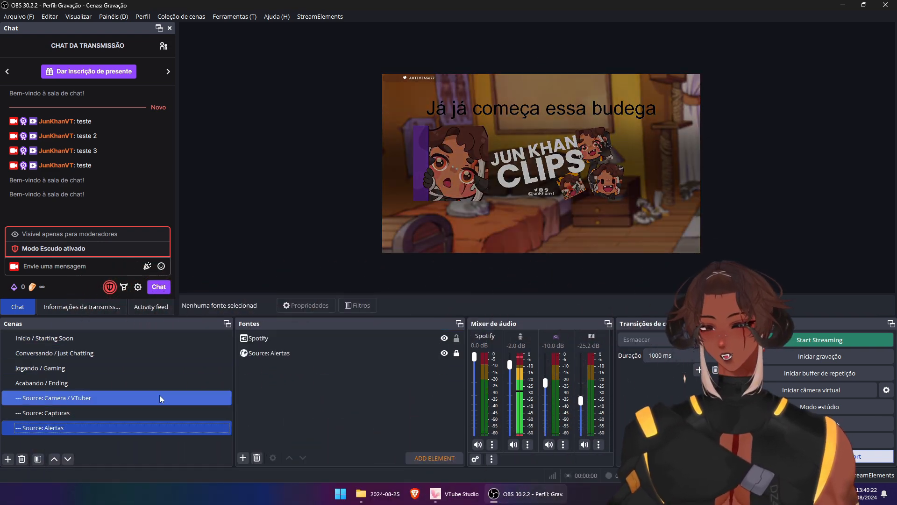
{"action": "left_click", "coordinate": [61, 414]}
{"action": "key", "text": "Up"}
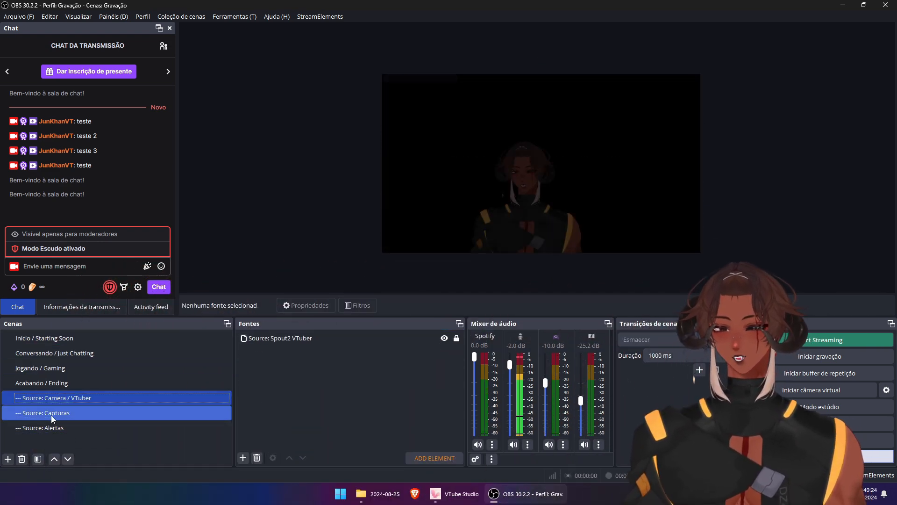
{"action": "left_click", "coordinate": [51, 428]}
{"action": "left_click", "coordinate": [52, 353]}
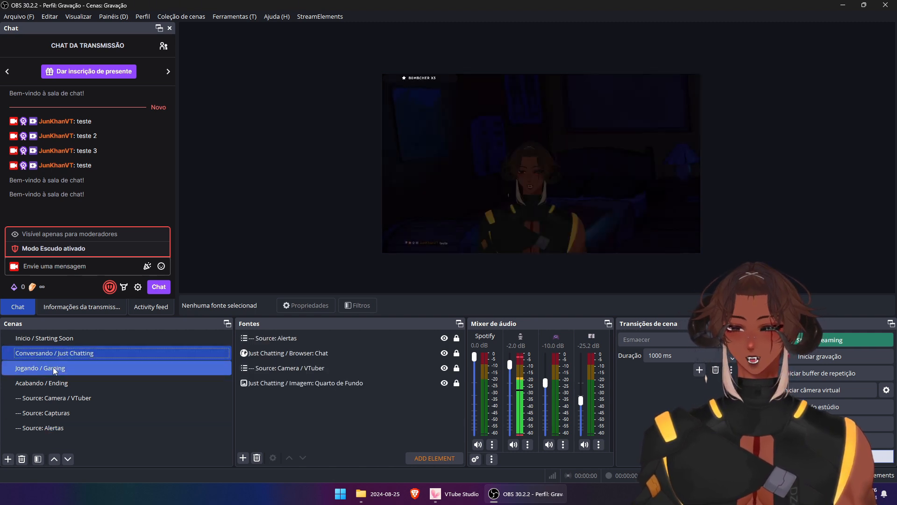
{"action": "left_click", "coordinate": [55, 368]}
{"action": "left_click", "coordinate": [46, 383]}
{"action": "left_click", "coordinate": [44, 337]}
{"action": "left_click", "coordinate": [43, 427]}
Review the contents of the Source: Camera / VTuber, Source: Capturas and Source: Alertas scenes
{"action": "left_click", "coordinate": [93, 413]}
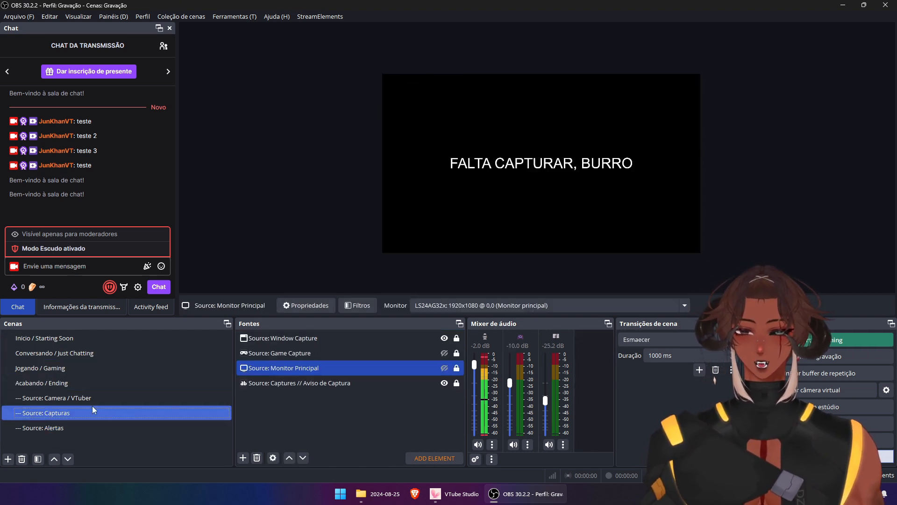
{"action": "left_click", "coordinate": [77, 400]}
{"action": "left_click", "coordinate": [55, 415]}
{"action": "left_click", "coordinate": [54, 426]}
{"action": "left_click", "coordinate": [53, 399]}
{"action": "left_click", "coordinate": [52, 413]}
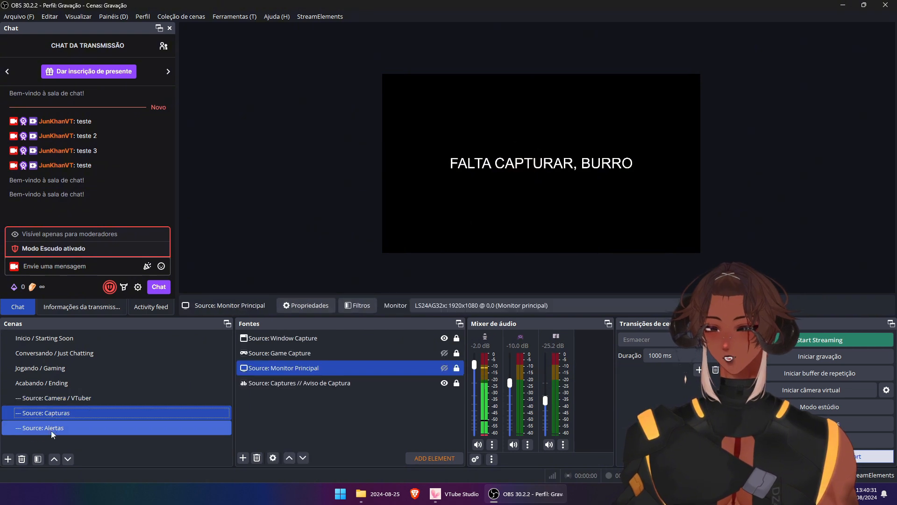
{"action": "left_click", "coordinate": [49, 398]}
{"action": "left_click", "coordinate": [50, 414]}
{"action": "left_click", "coordinate": [43, 400]}
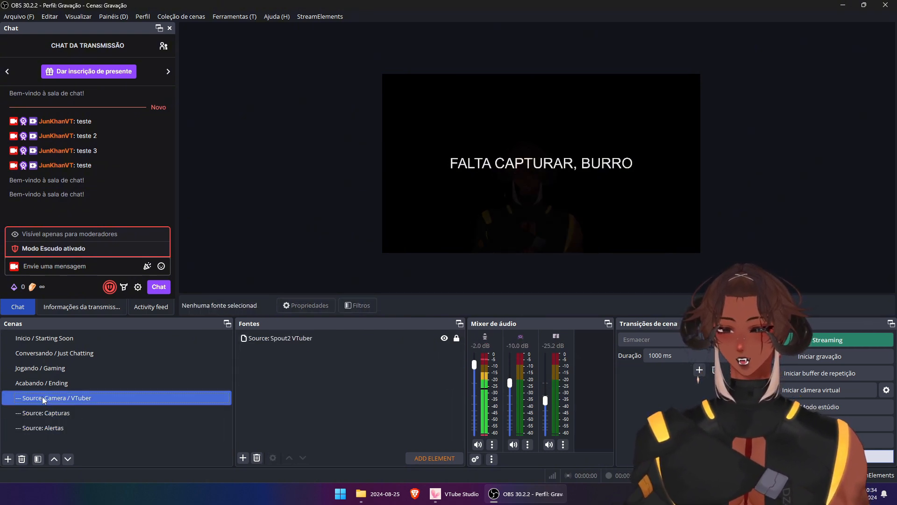
Examine the source types that can be added to the Conversando / Just Chatting scene and view the Source: Camera / VTuber scene
{"action": "left_click", "coordinate": [51, 352]}
{"action": "right_click", "coordinate": [319, 412]}
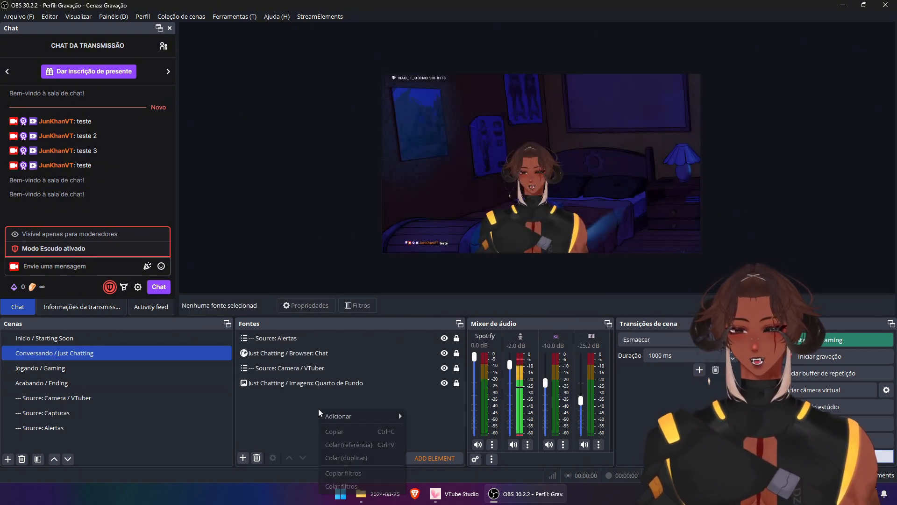
{"action": "mouse_move", "coordinate": [338, 415]}
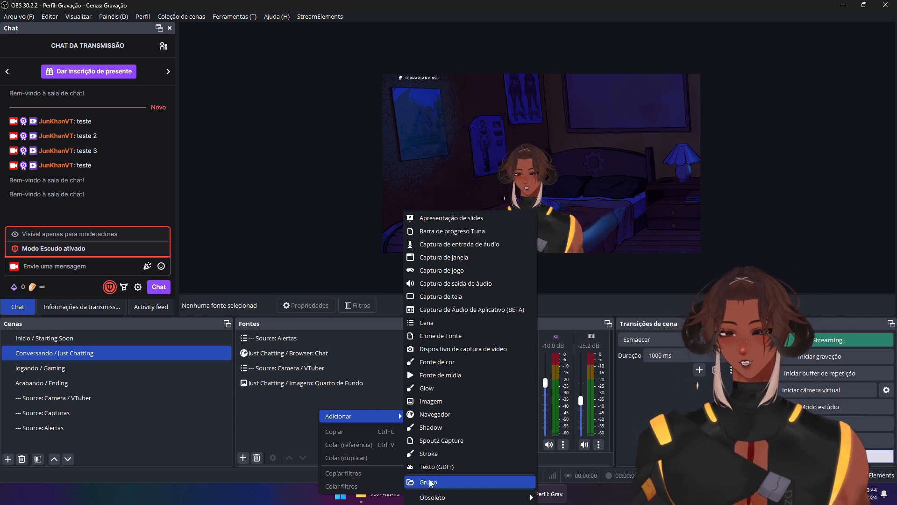
{"action": "left_click", "coordinate": [290, 429]}
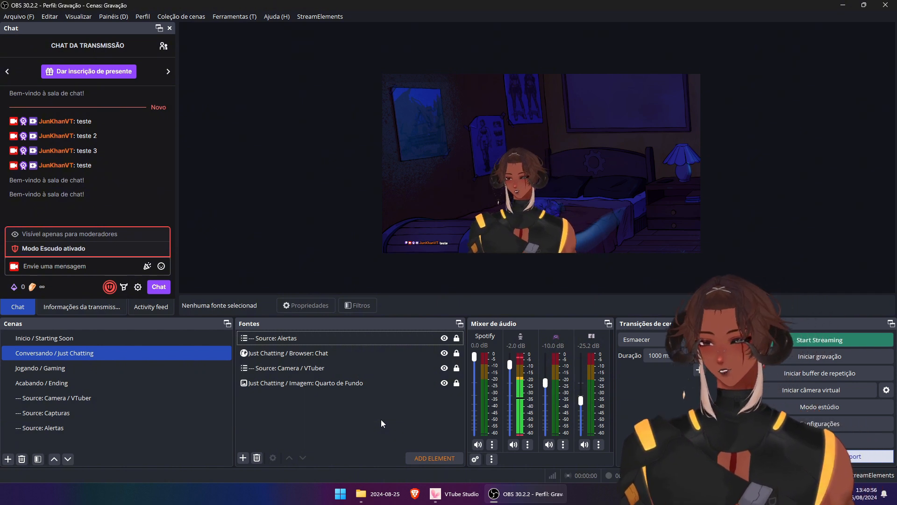
{"action": "left_click", "coordinate": [56, 398]}
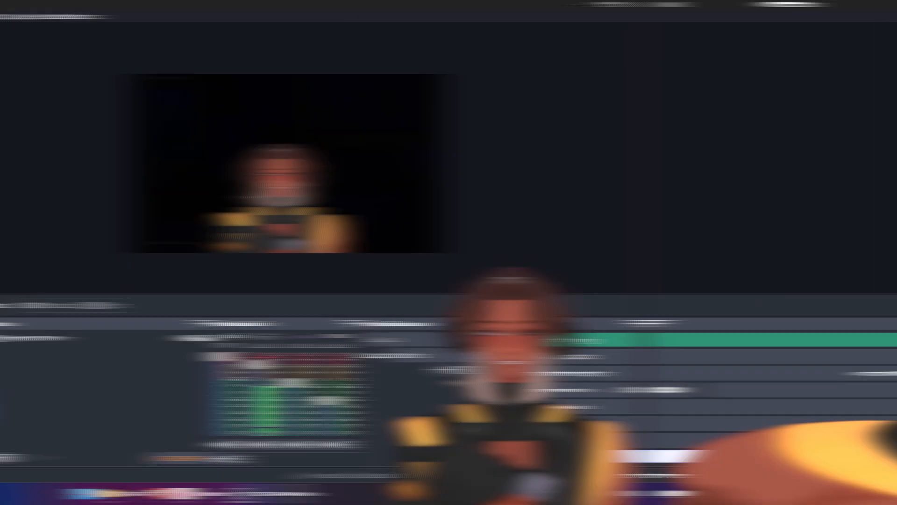